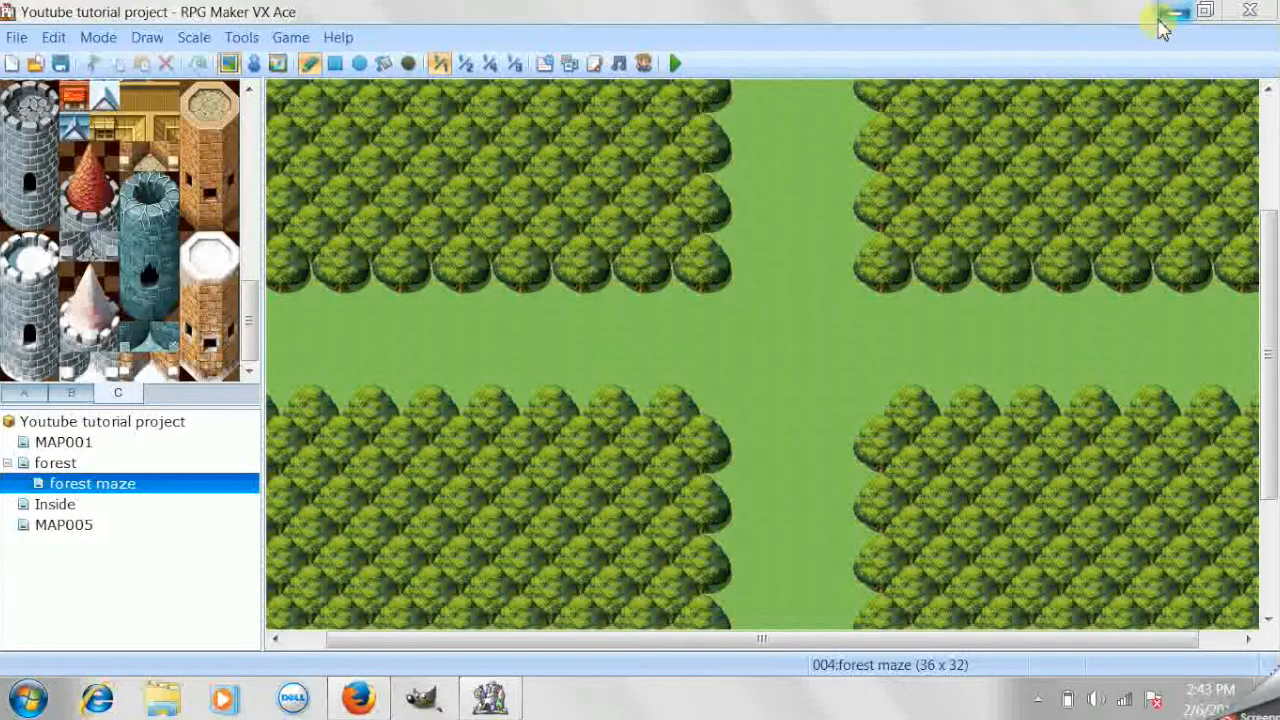
View the 7017700-night-in-the-forest picture from the desktop as a forest reference and return to the map editor
left_click(1160, 22)
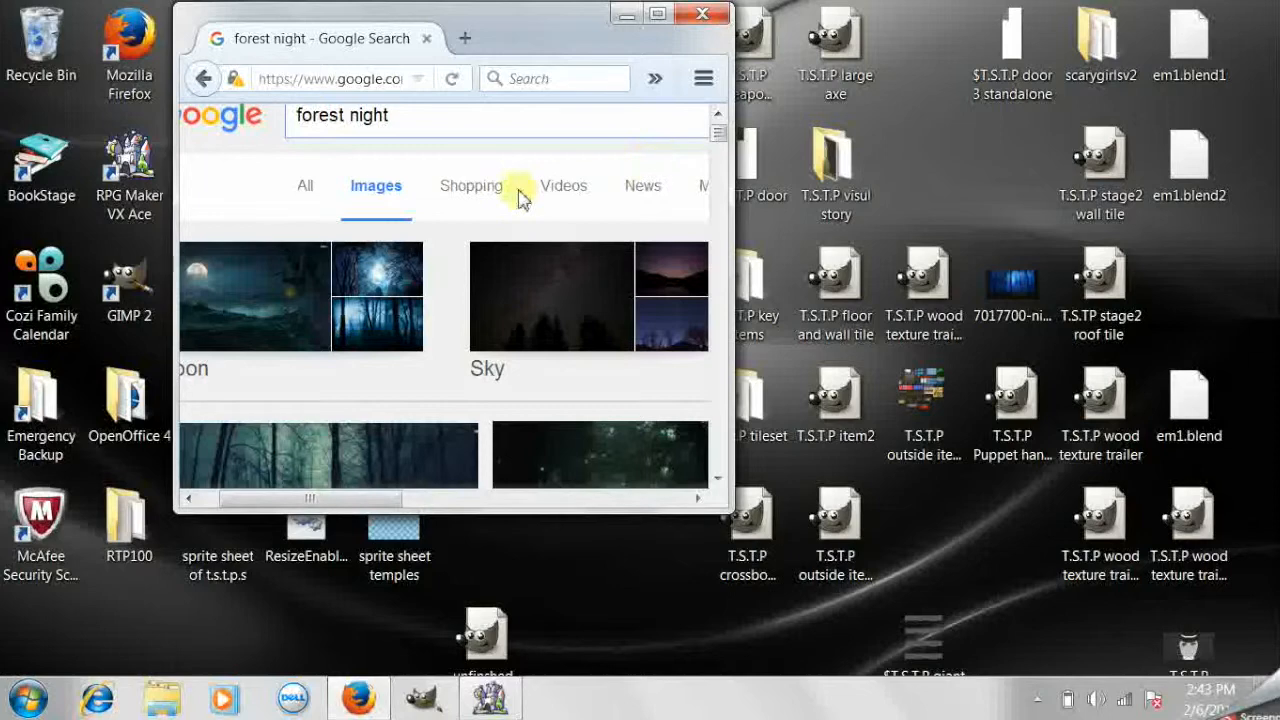
left_click(1028, 288)
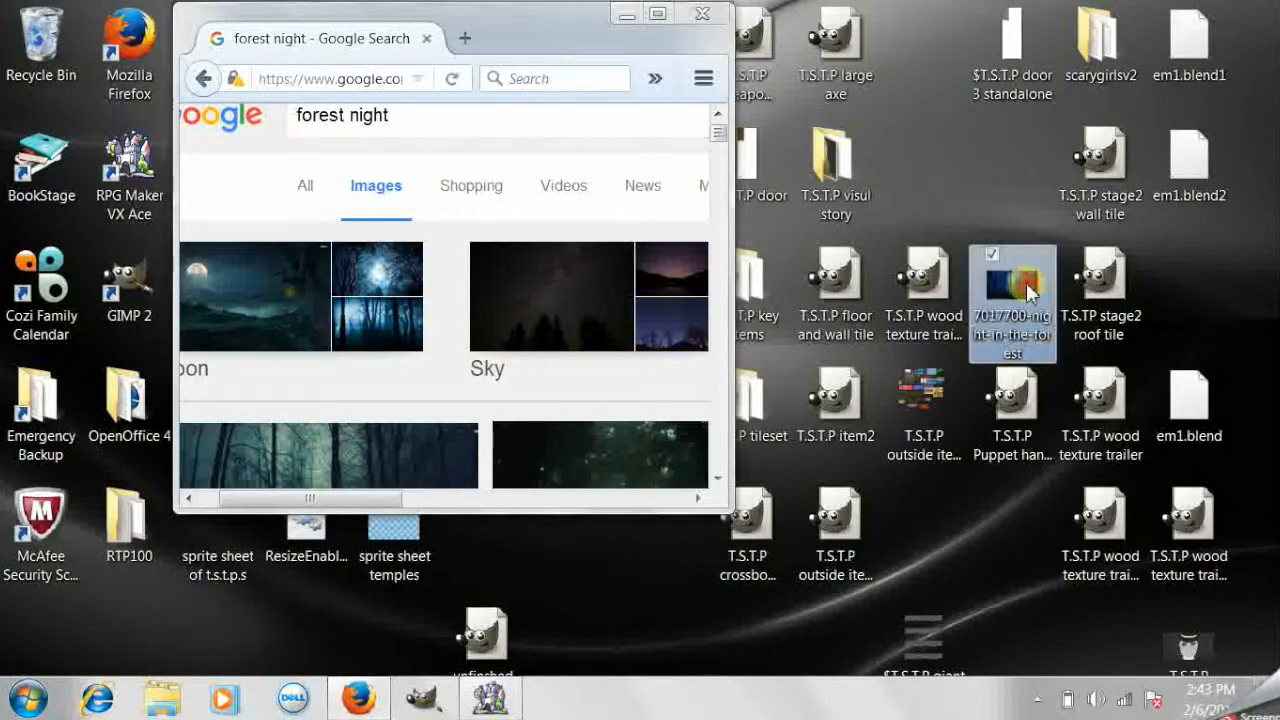
double_click(1030, 288)
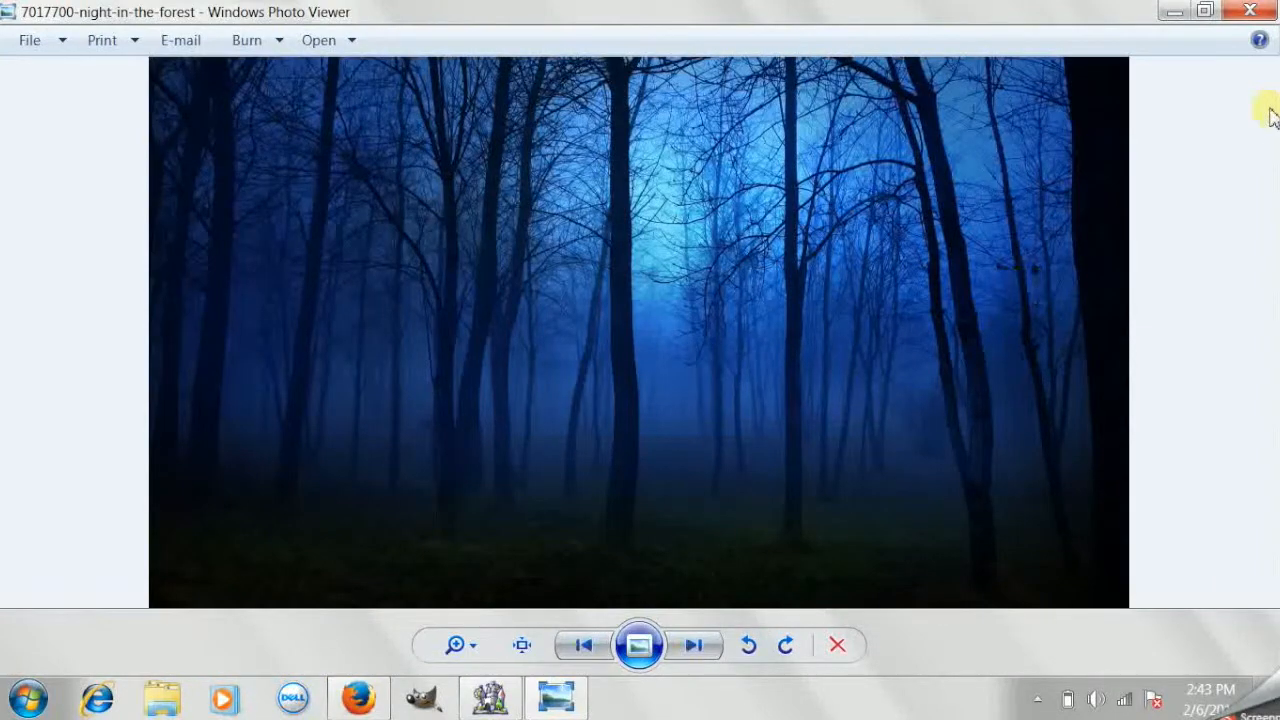
left_click(1274, 9)
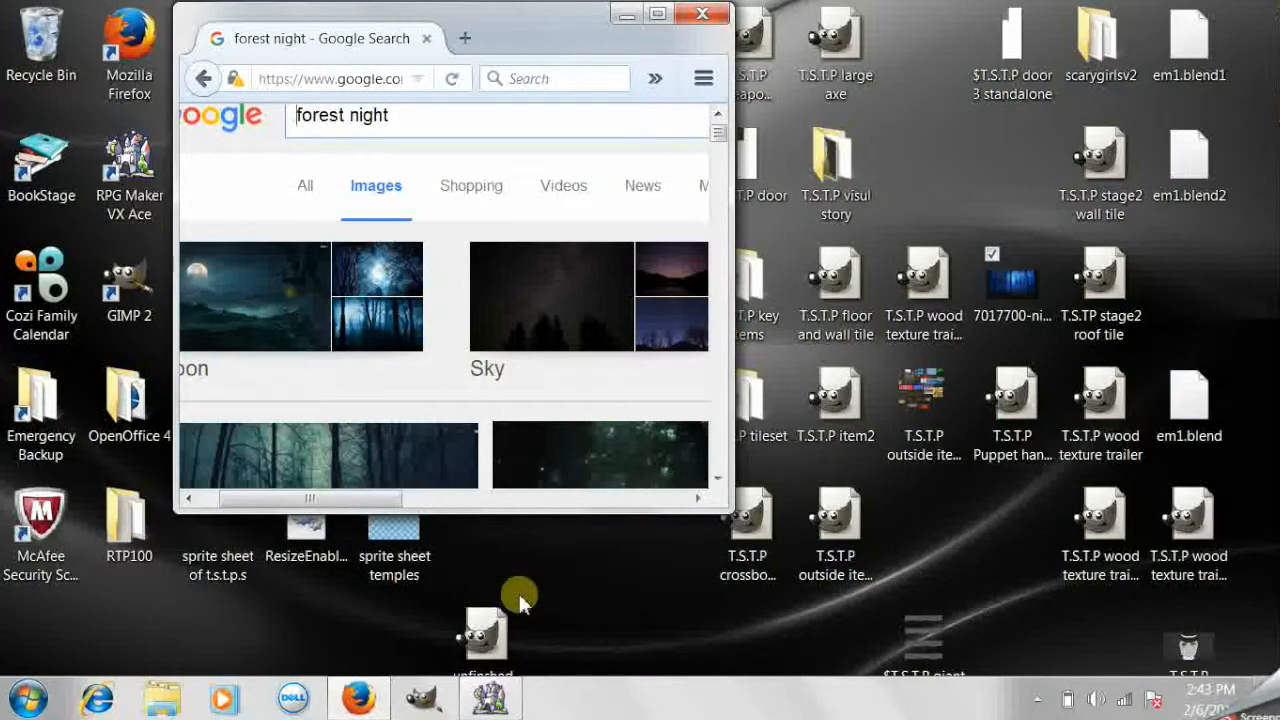
mouse_move(482, 708)
left_click(480, 705)
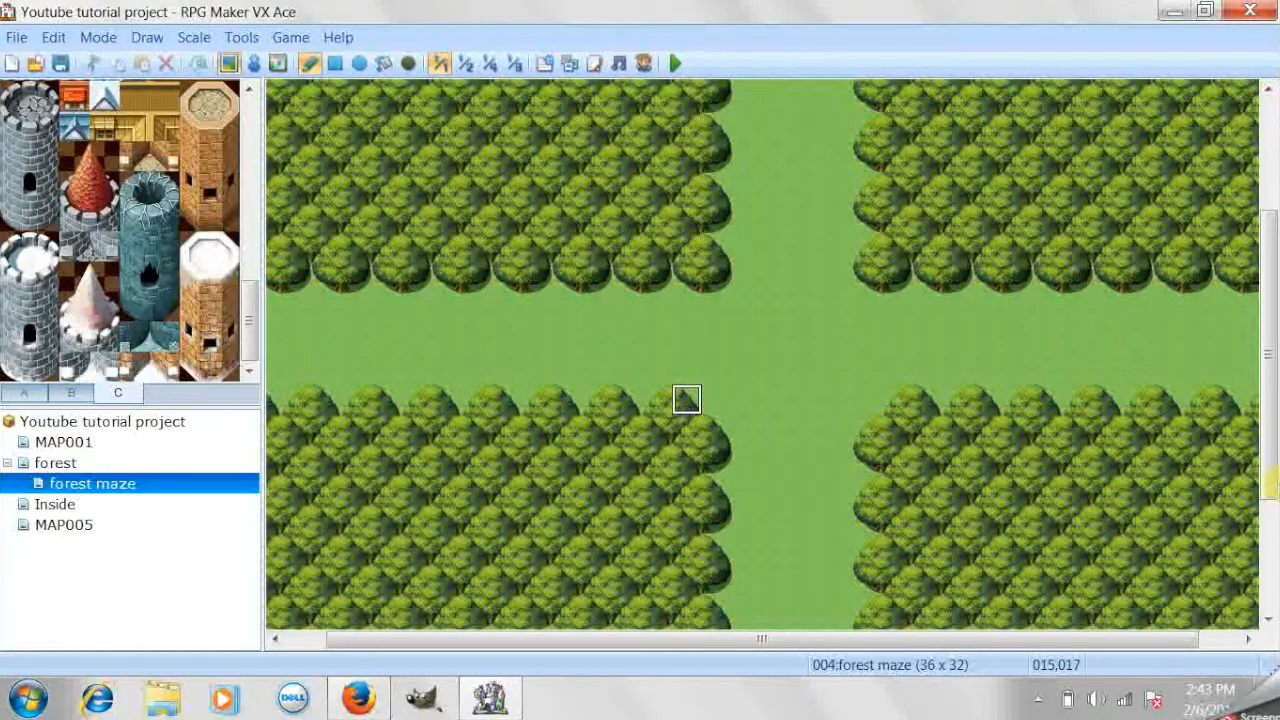
Look over the forest maze and forest maps at 1:2 scale and examine the tree tiles in tileset B
left_click(465, 63)
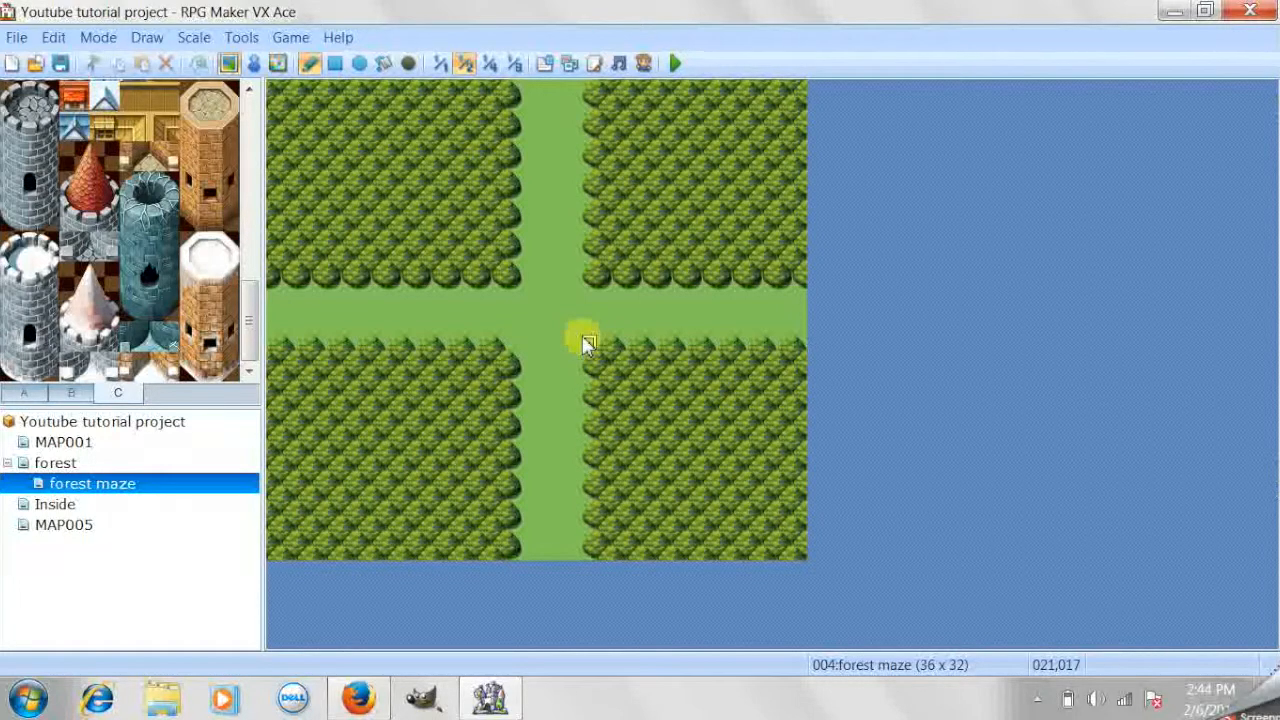
left_click(166, 464)
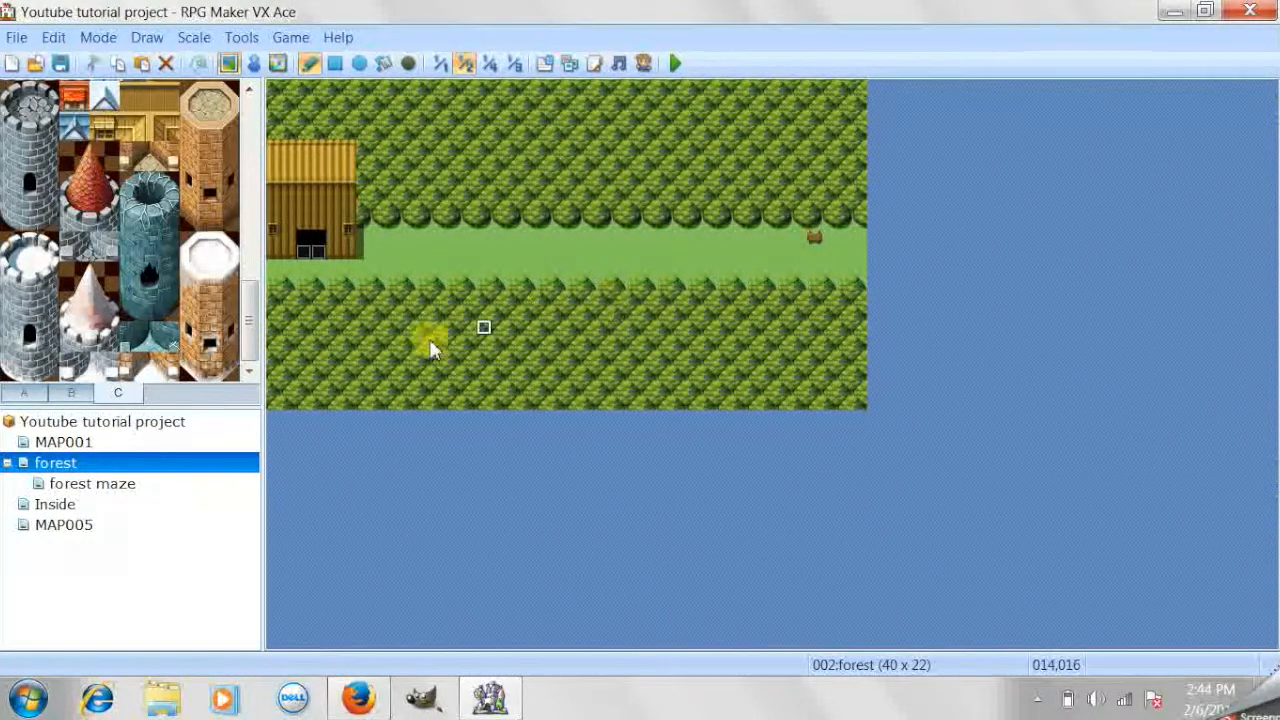
left_click(71, 392)
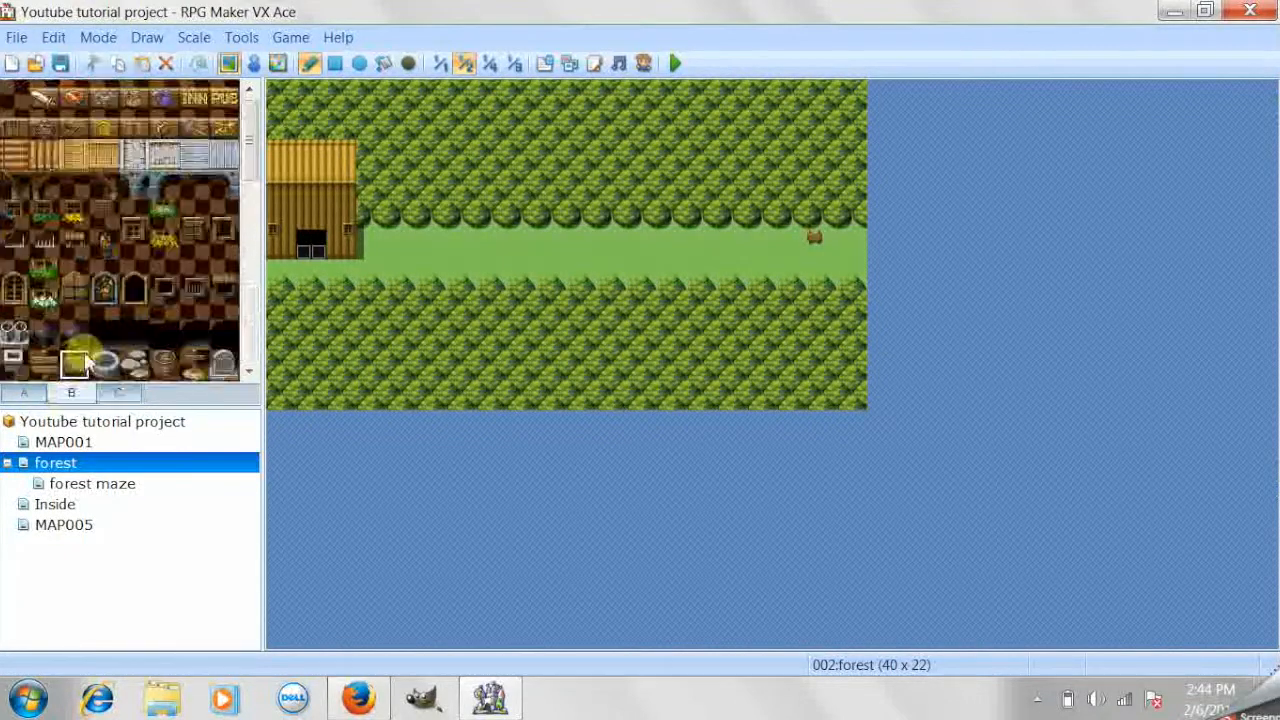
left_click_drag(251, 163, 245, 272)
left_click(82, 166)
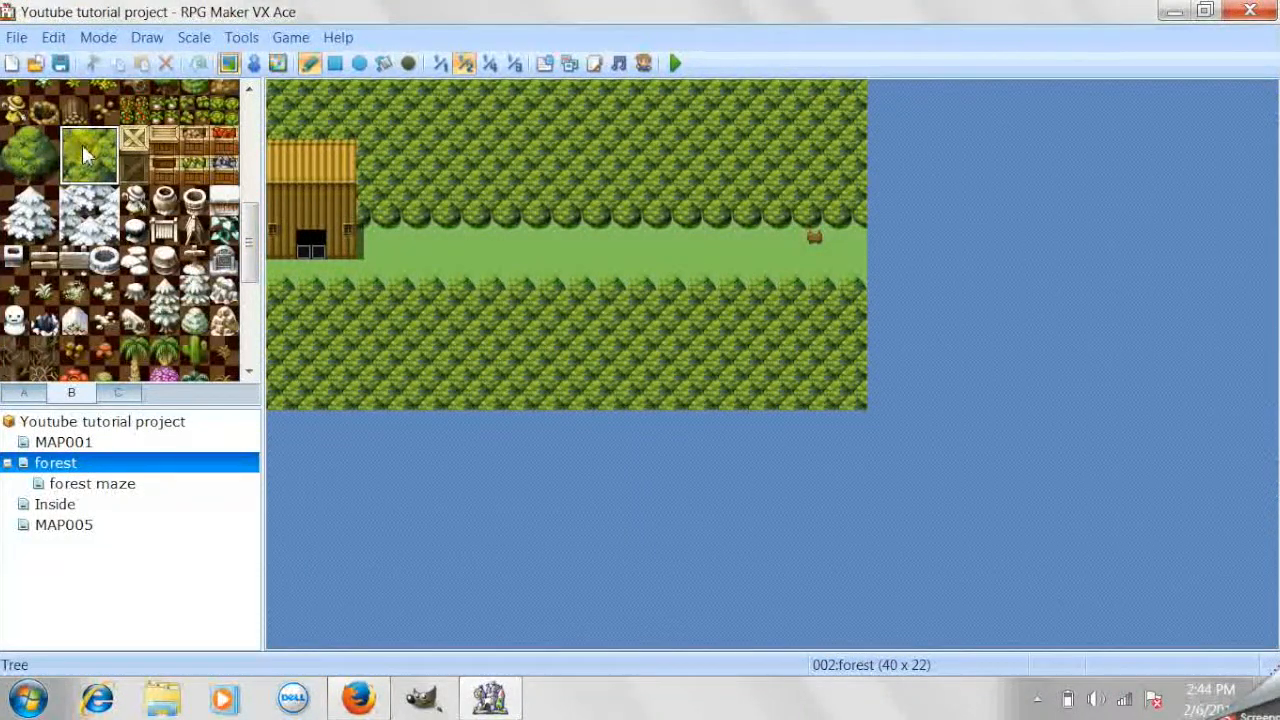
left_click(48, 142)
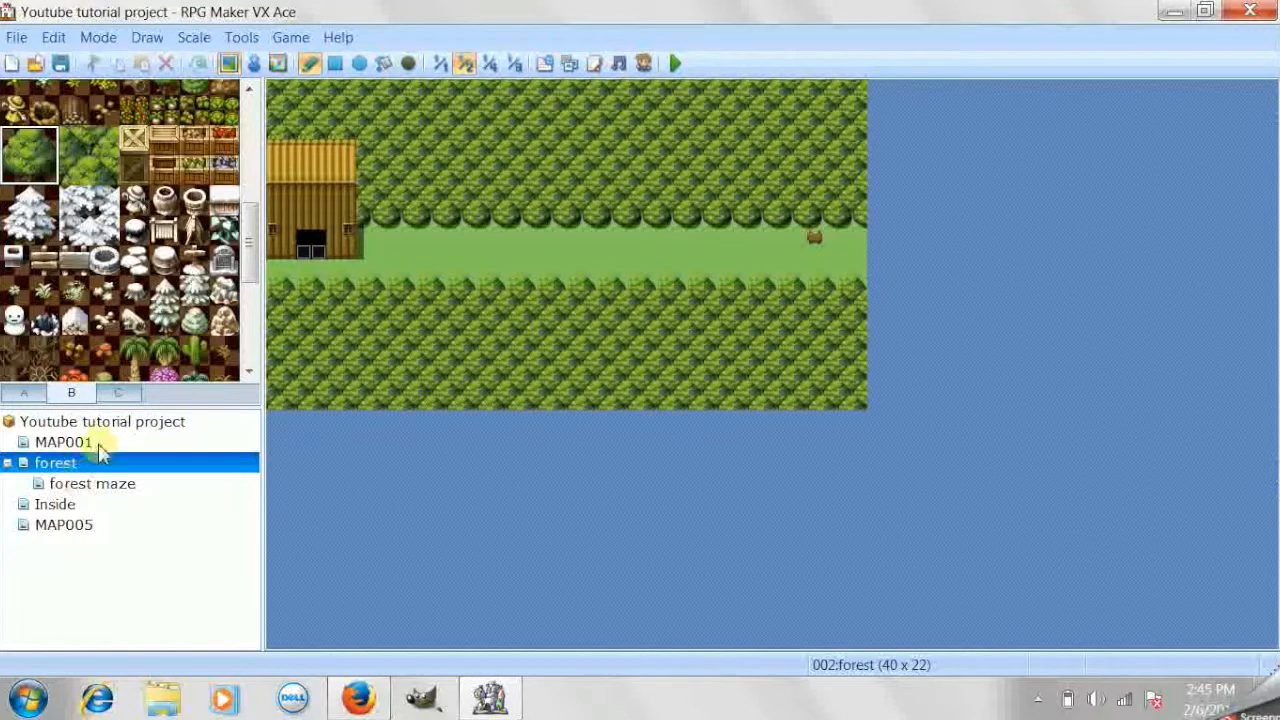
On the Inside map at 1:1 scale, place a small wooden table beside the red carpet's lower-left corner
left_click(55, 504)
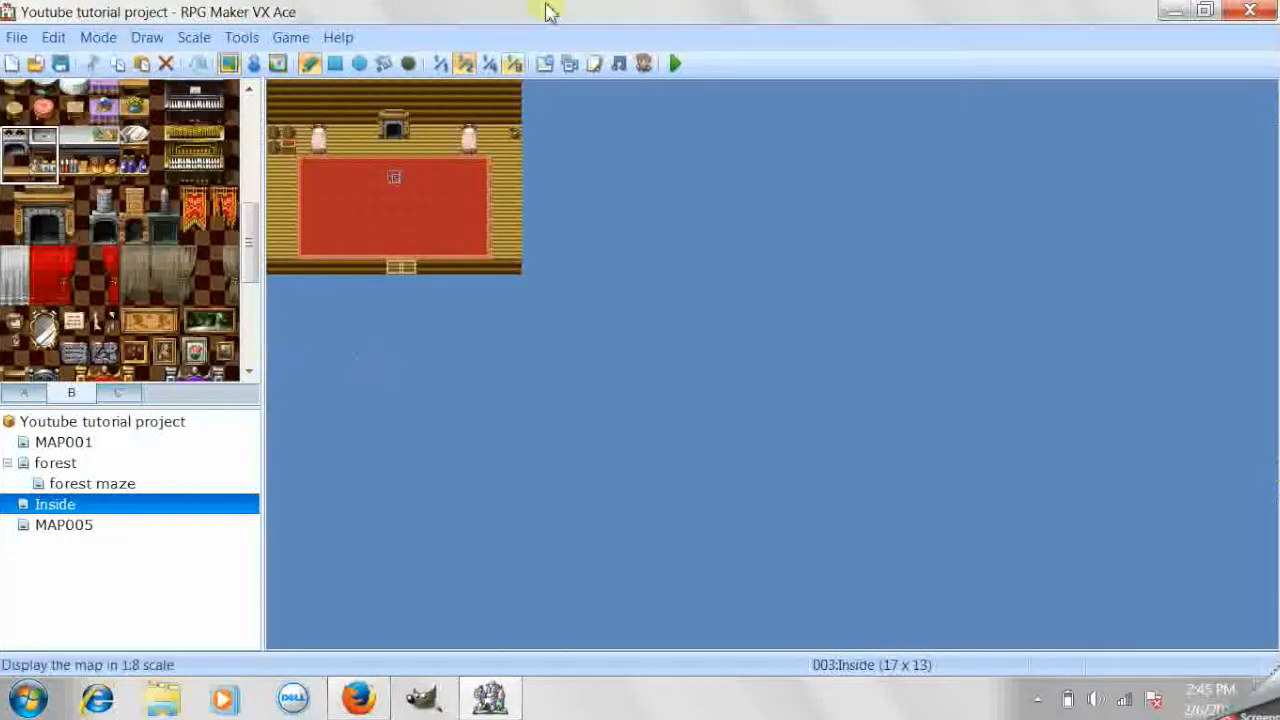
left_click(440, 63)
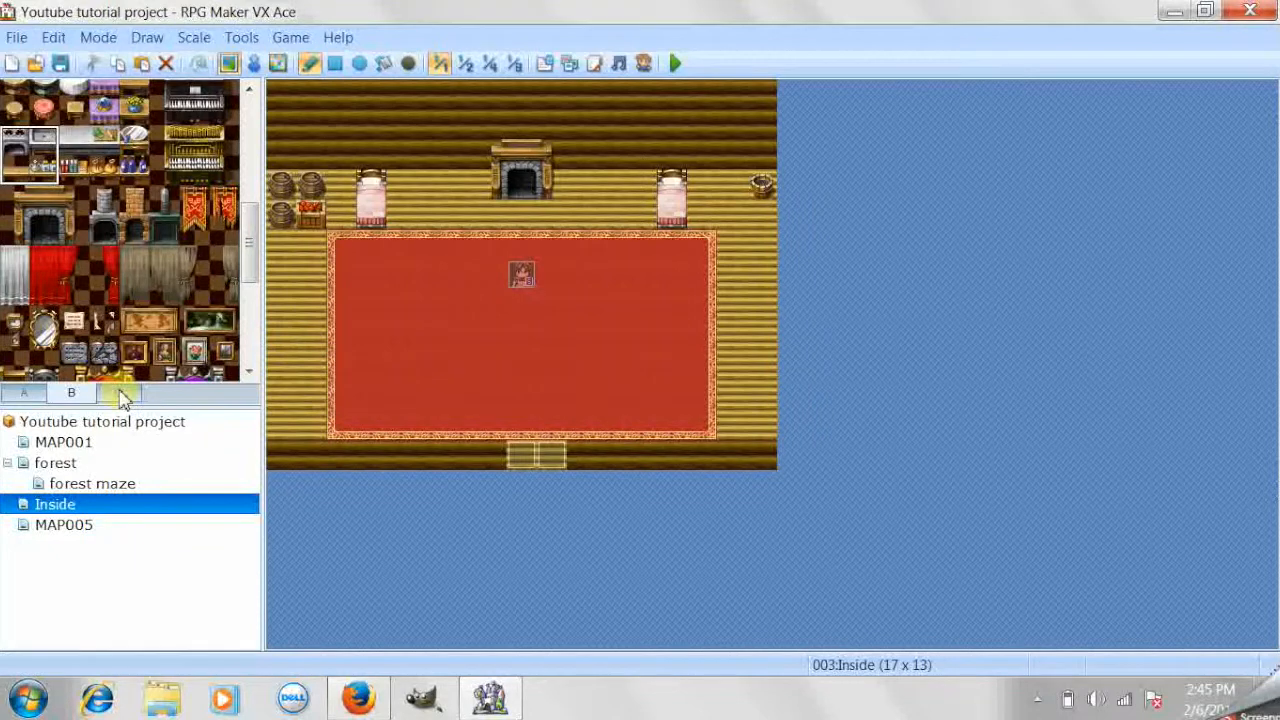
scroll(252, 208, "up", 1)
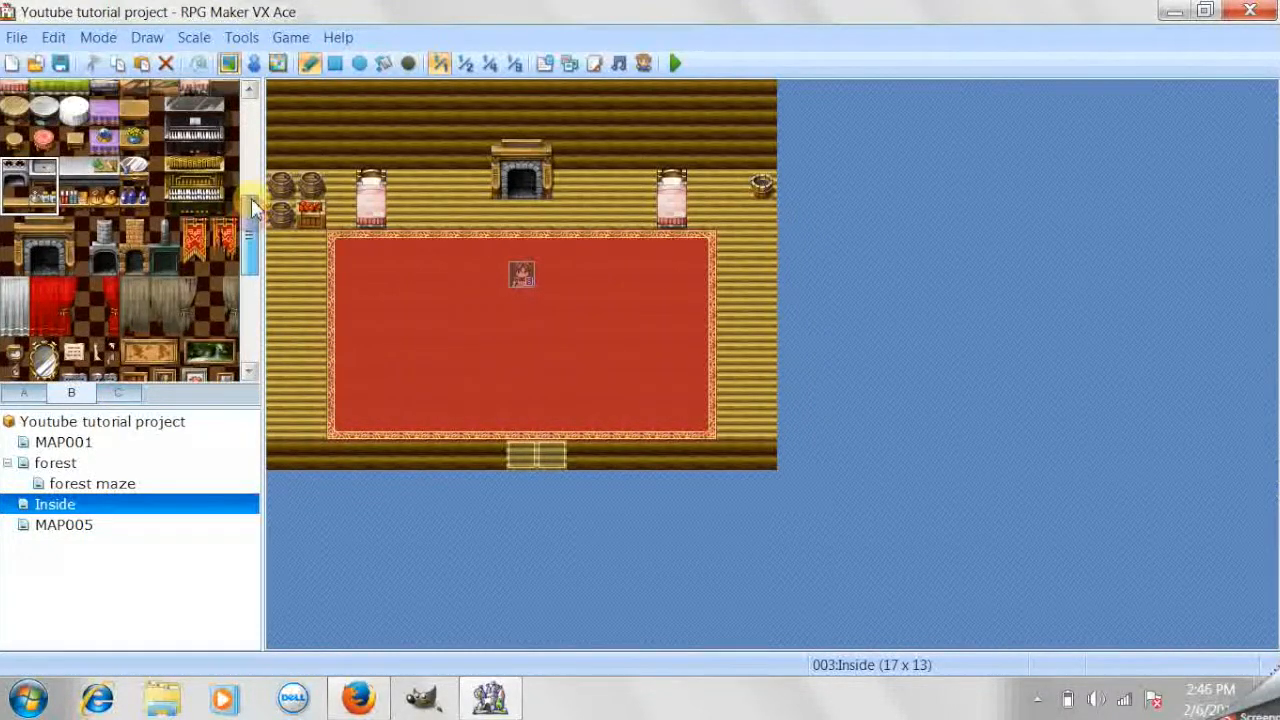
scroll(253, 204, "up", 2)
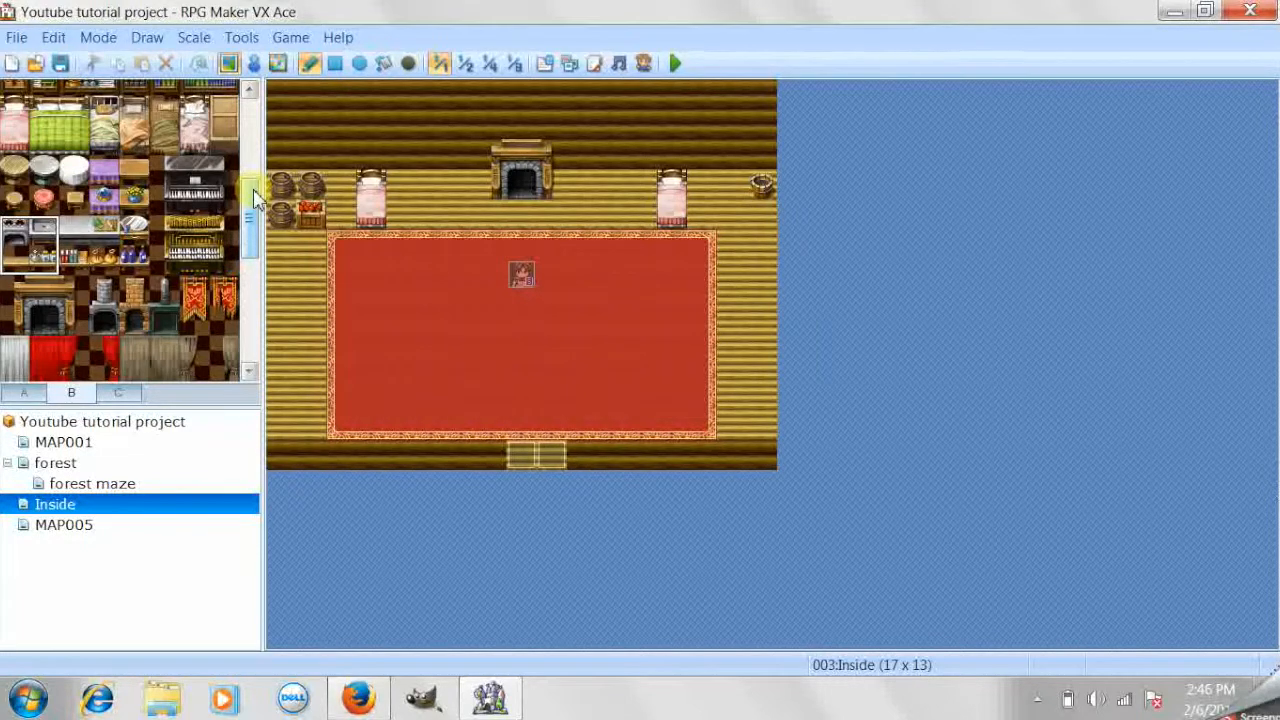
left_click(135, 172)
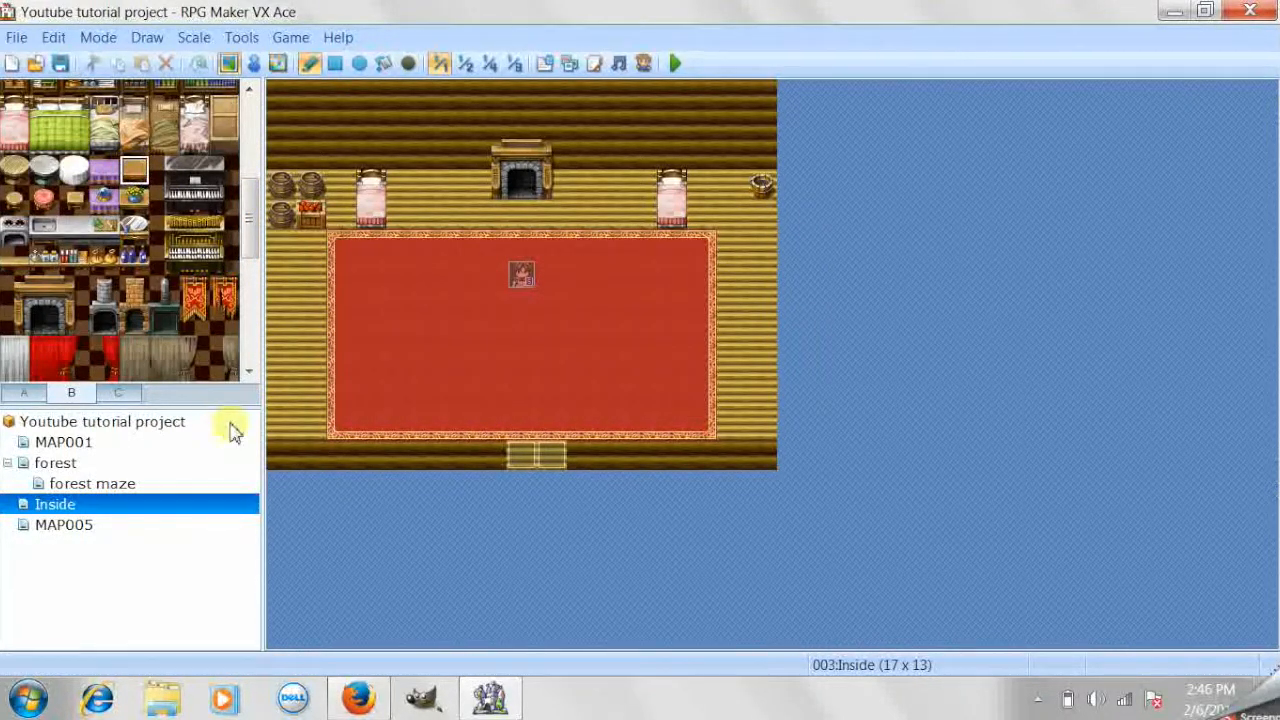
left_click(311, 425)
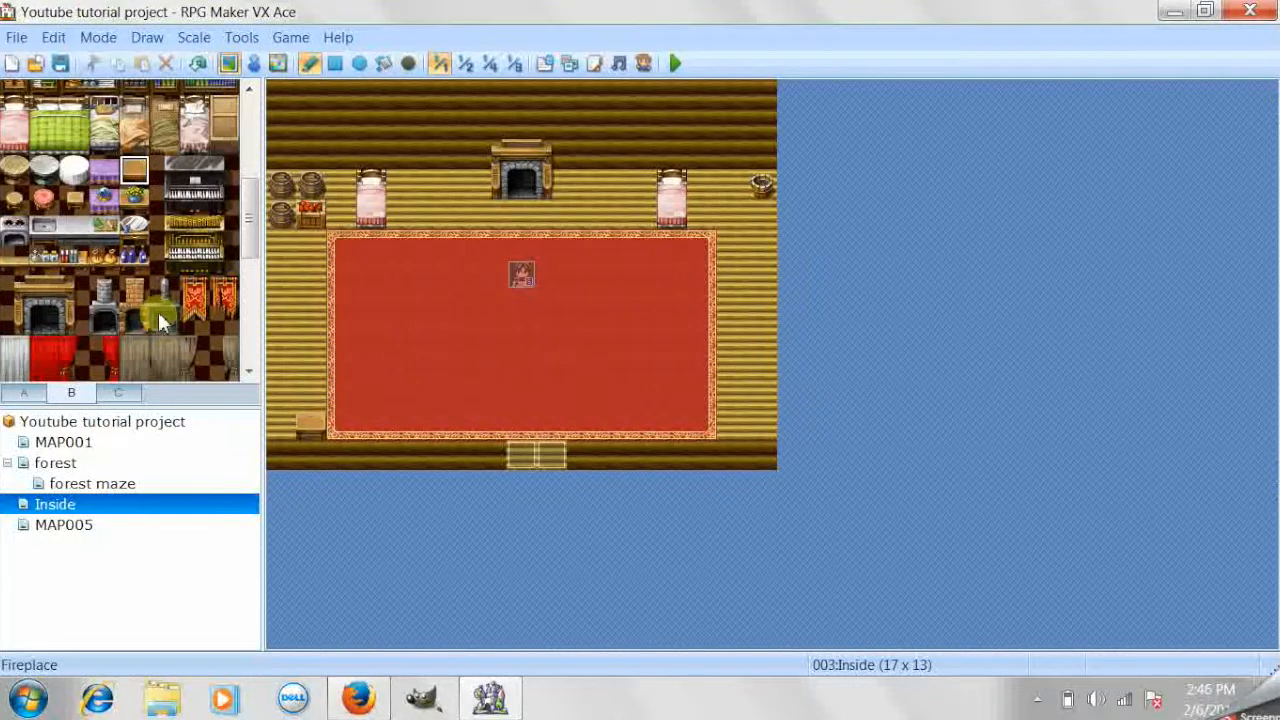
Try to place the closed red book tile on the small wooden table and undo the placement
left_click(117, 392)
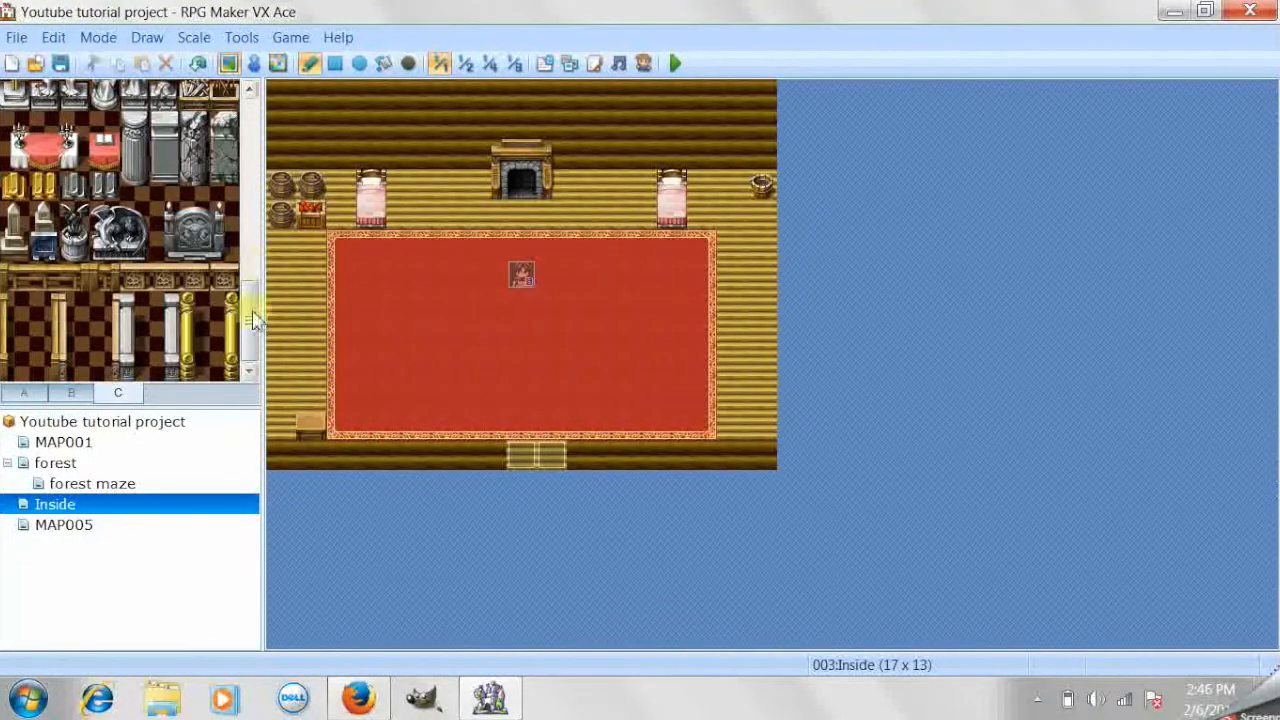
left_click_drag(253, 302, 251, 224)
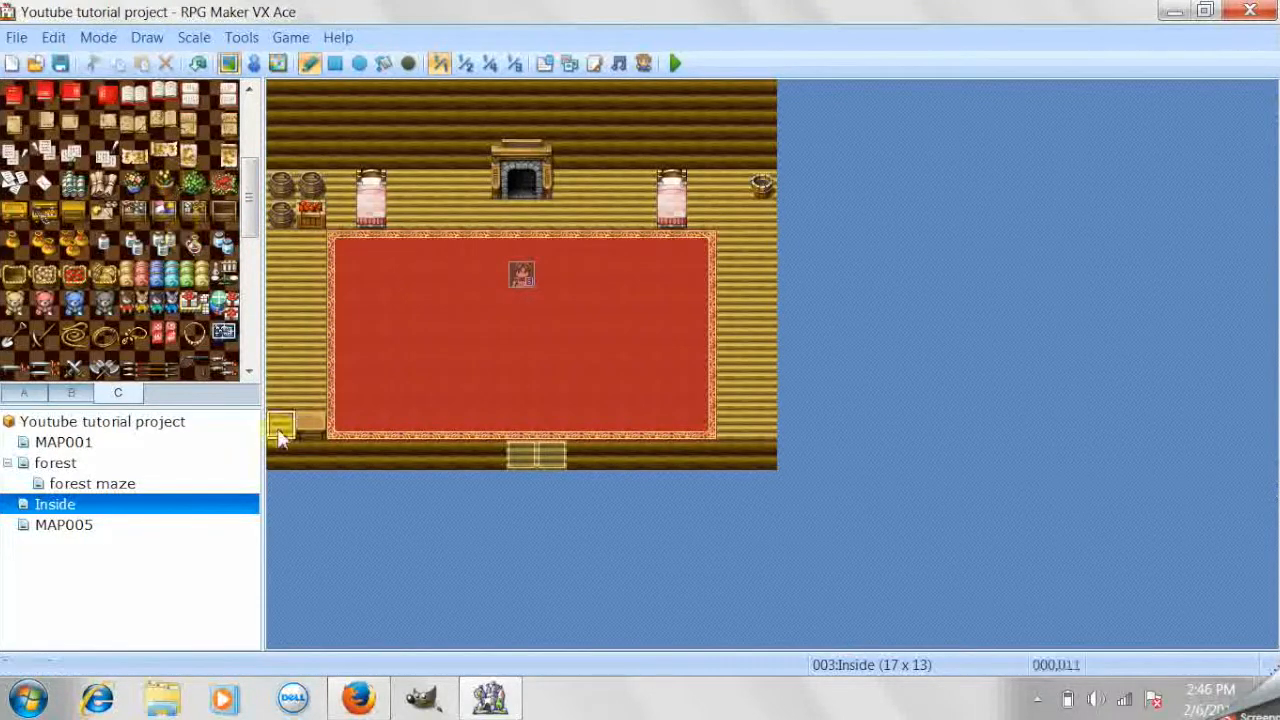
left_click(14, 95)
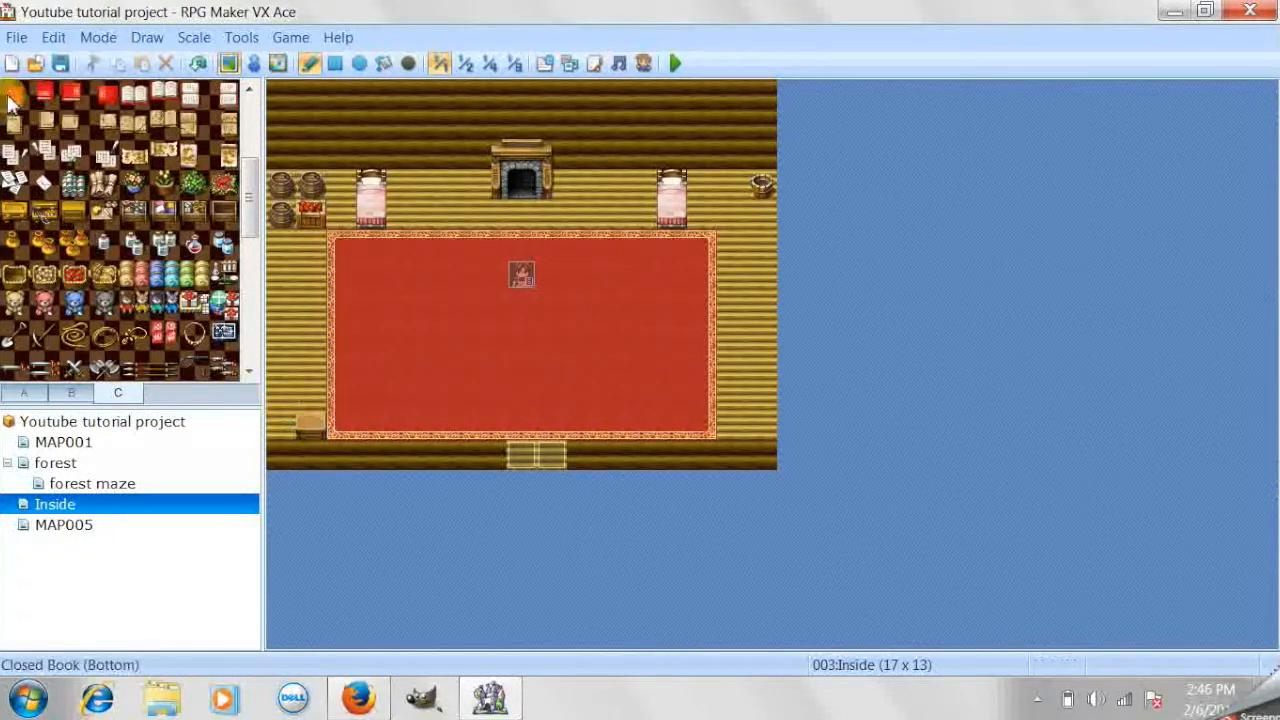
left_click(314, 426)
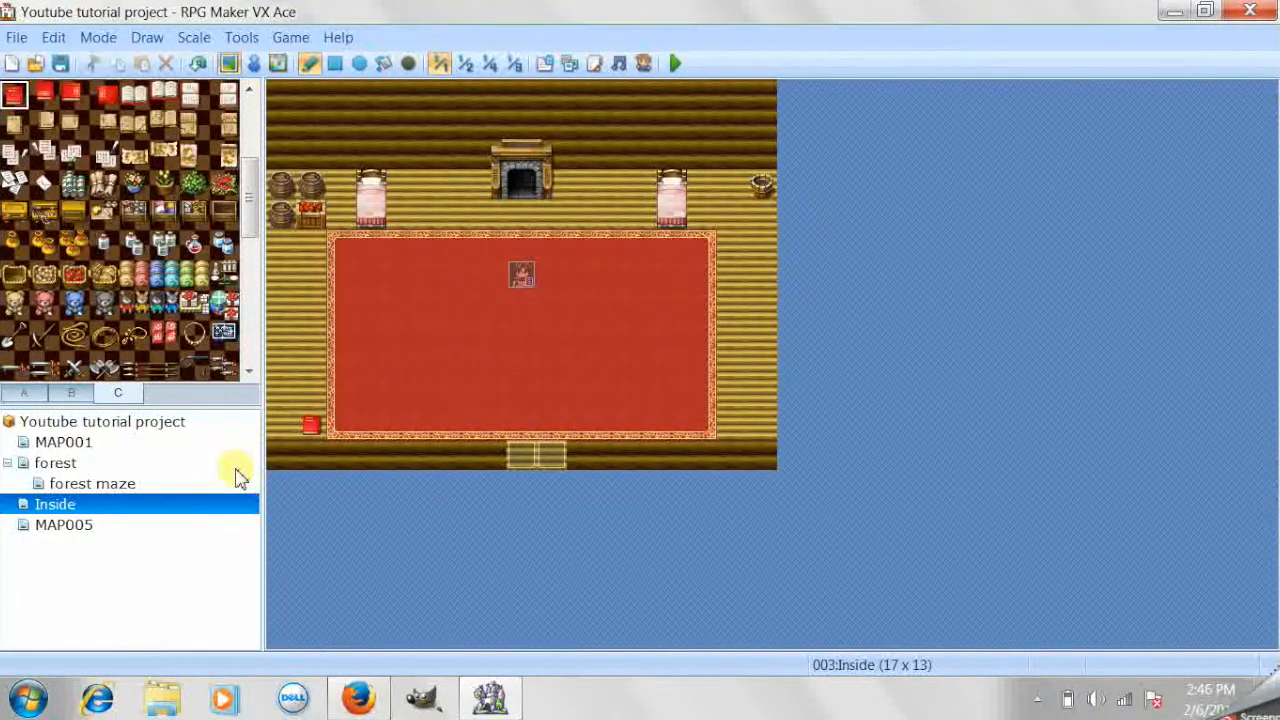
key("ctrl+z")
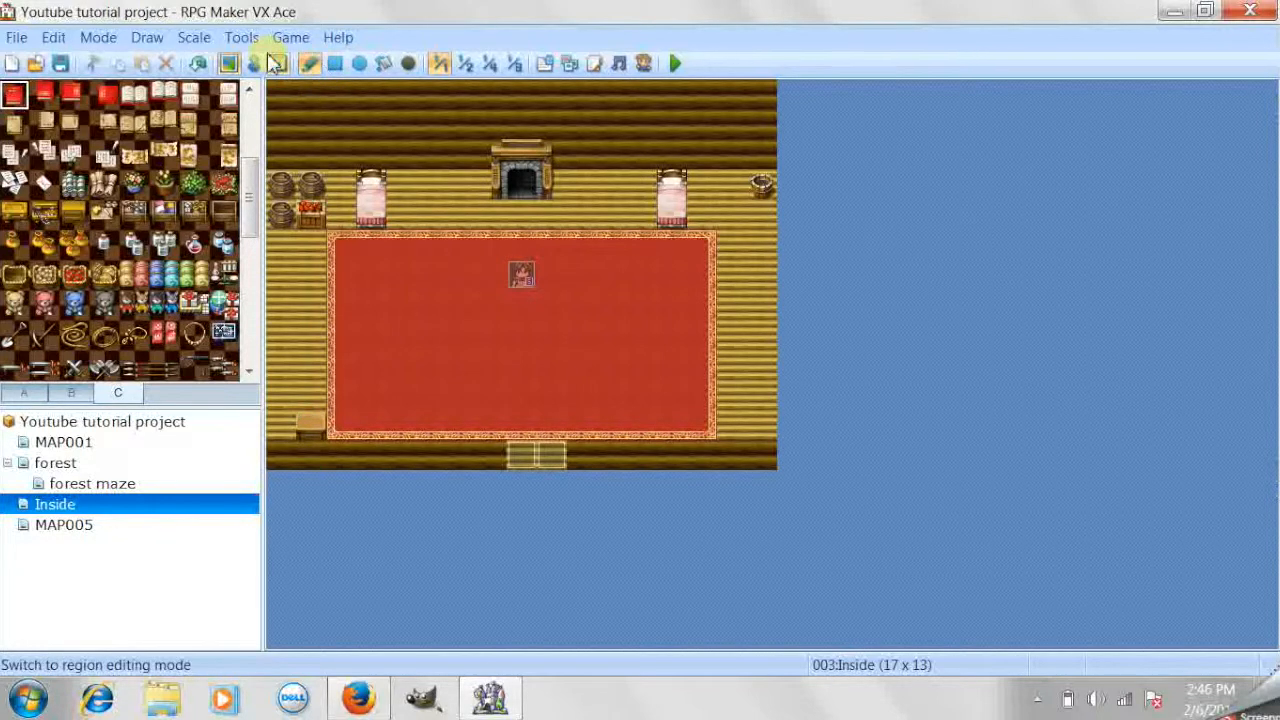
Create a new event on the small wooden table and give it the open book graphic from !Other3
left_click(253, 63)
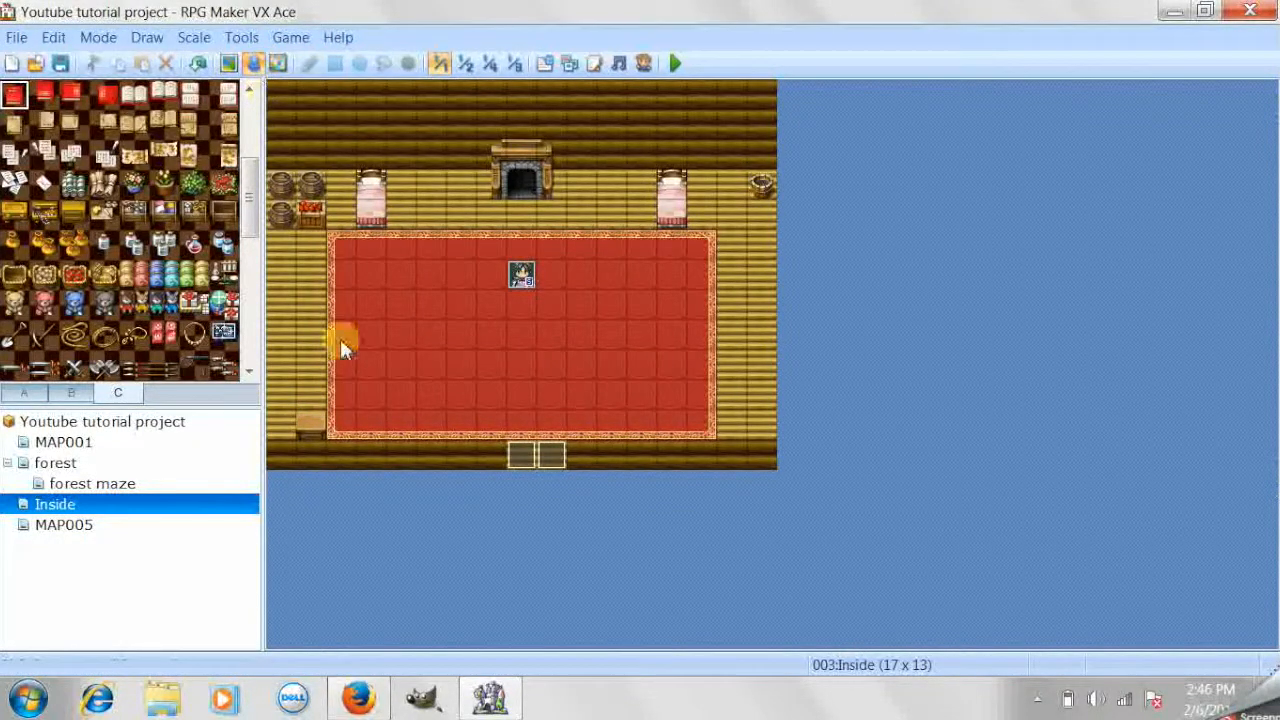
double_click(314, 429)
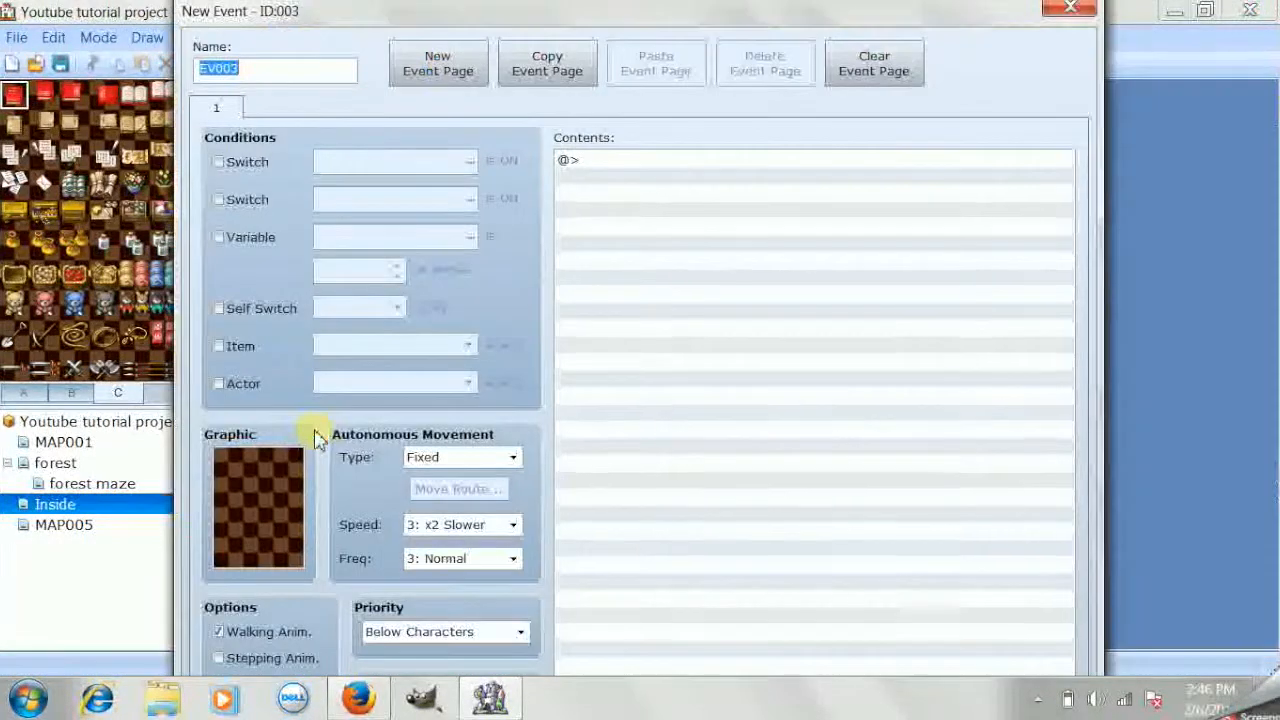
double_click(271, 490)
left_click_drag(430, 278, 437, 523)
left_click(320, 537)
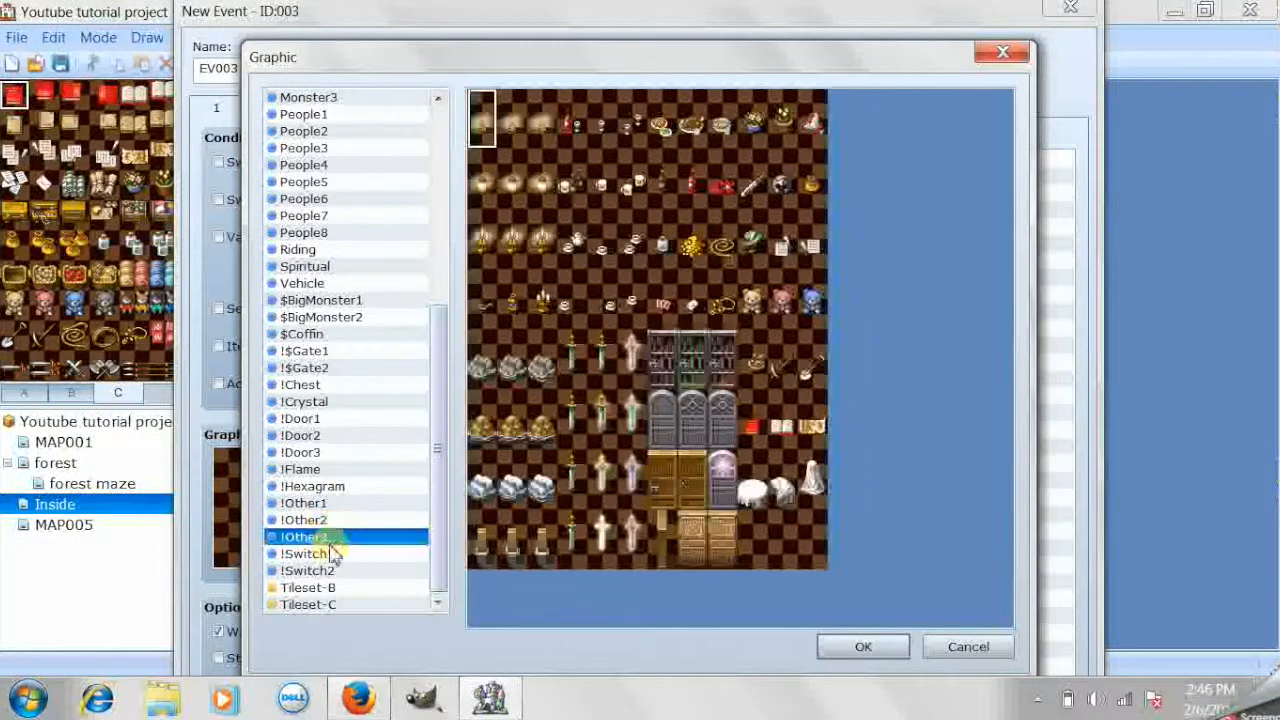
left_click(340, 402)
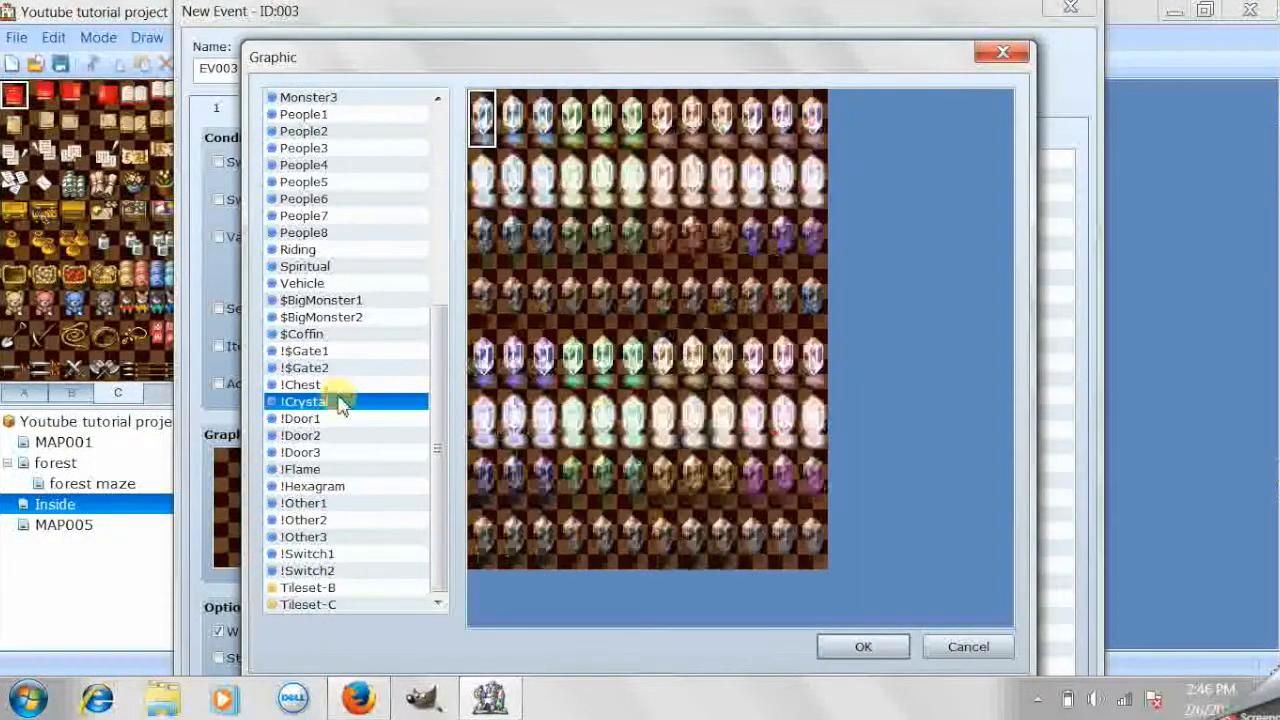
left_click(337, 452)
left_click(335, 537)
left_click(788, 430)
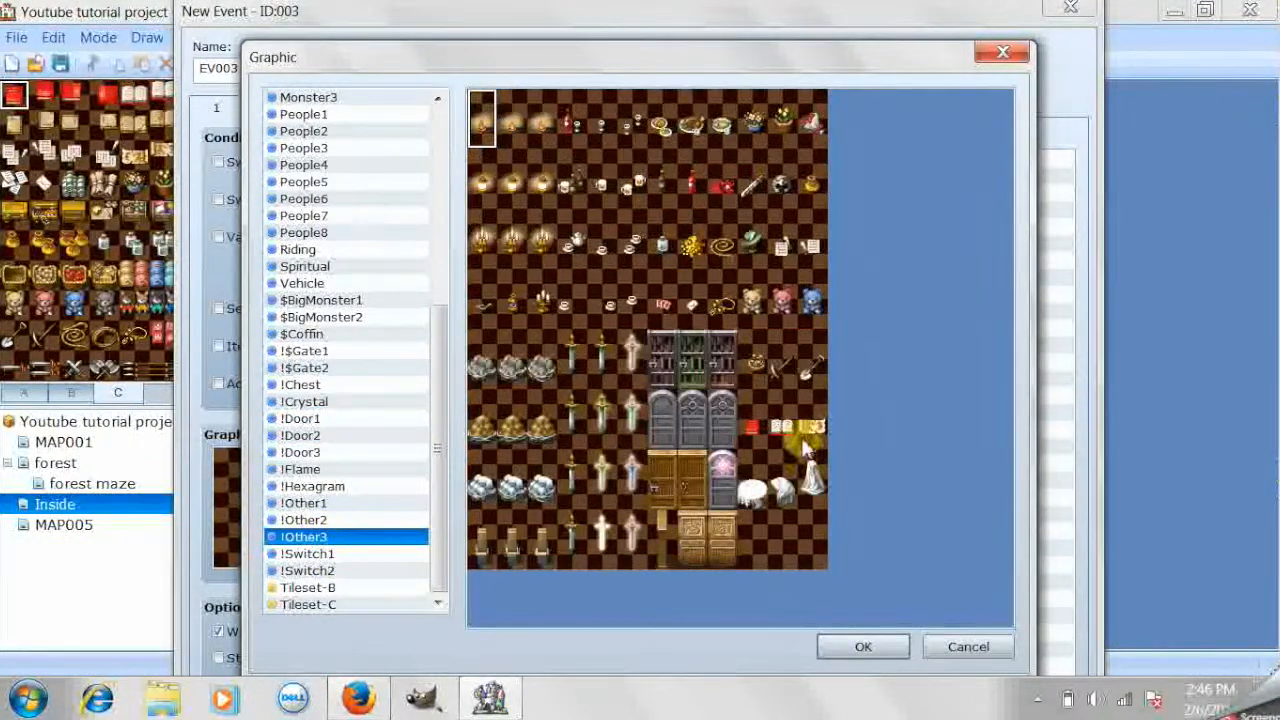
double_click(788, 430)
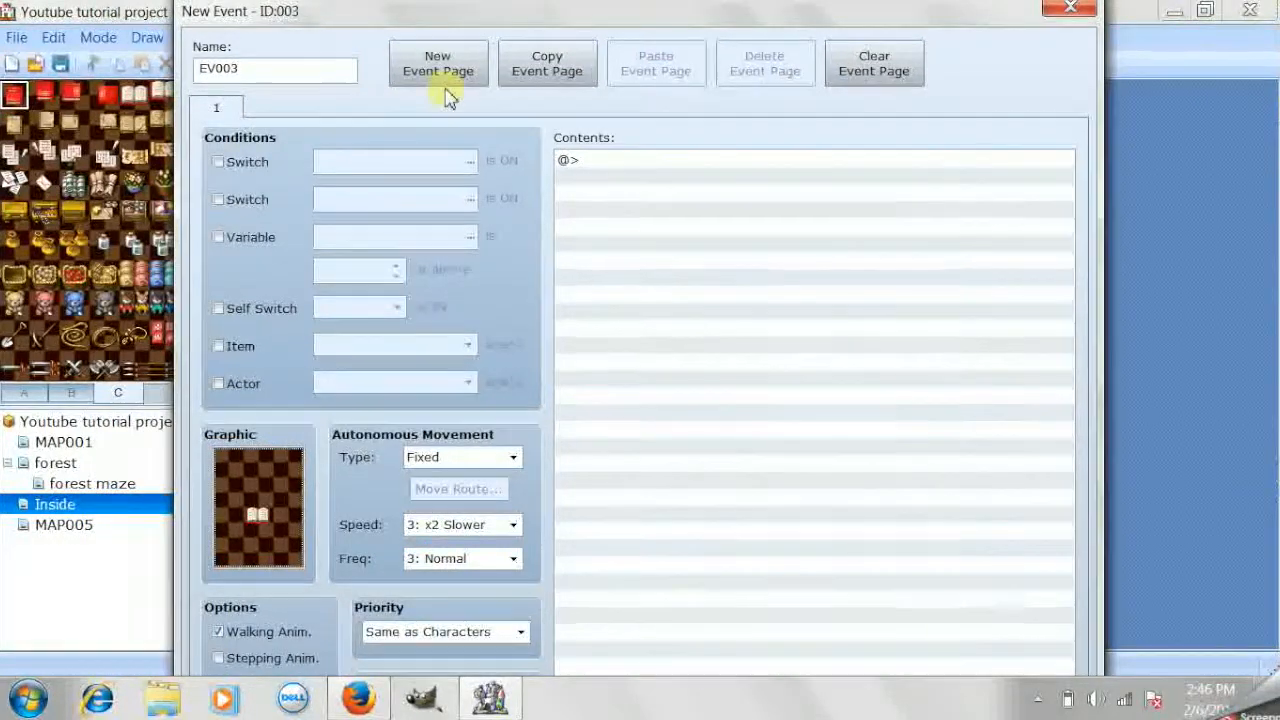
Rename the new book event as save
double_click(325, 64)
key("BackSpace")
type(".")
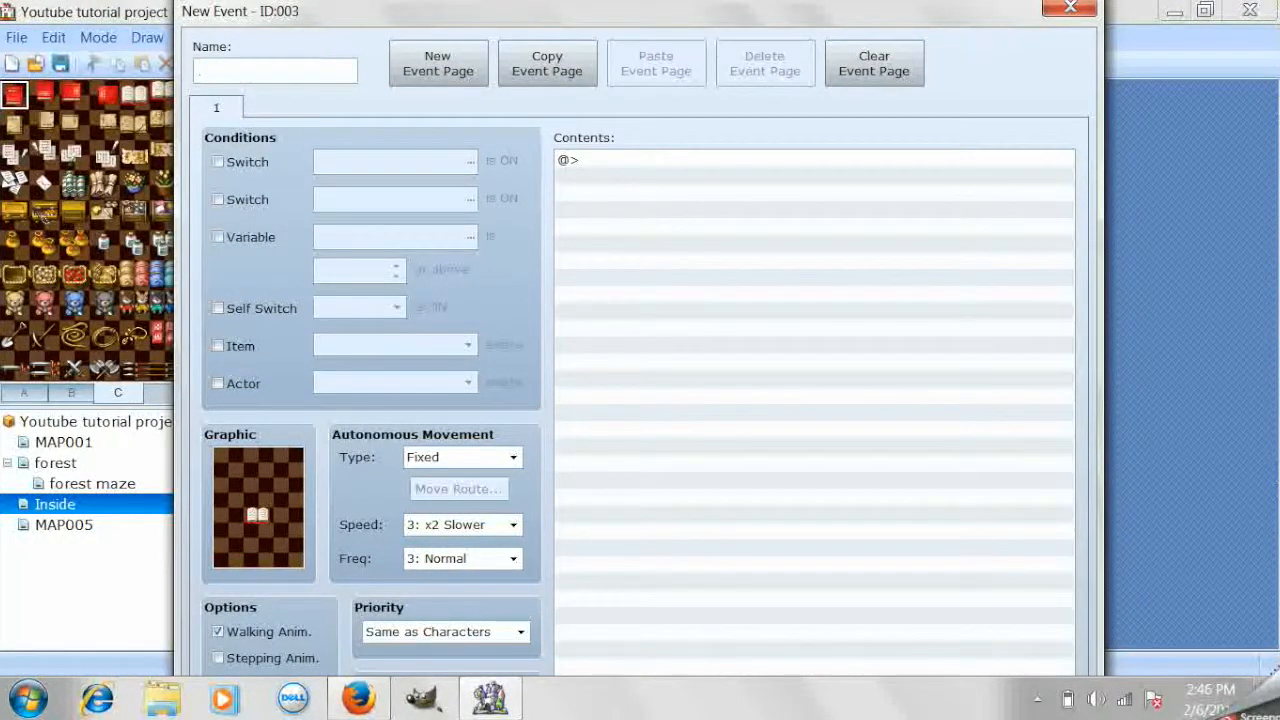
type("ave")
Add a Show Text command to the save event with the message "Do you want to save the game?"
double_click(726, 162)
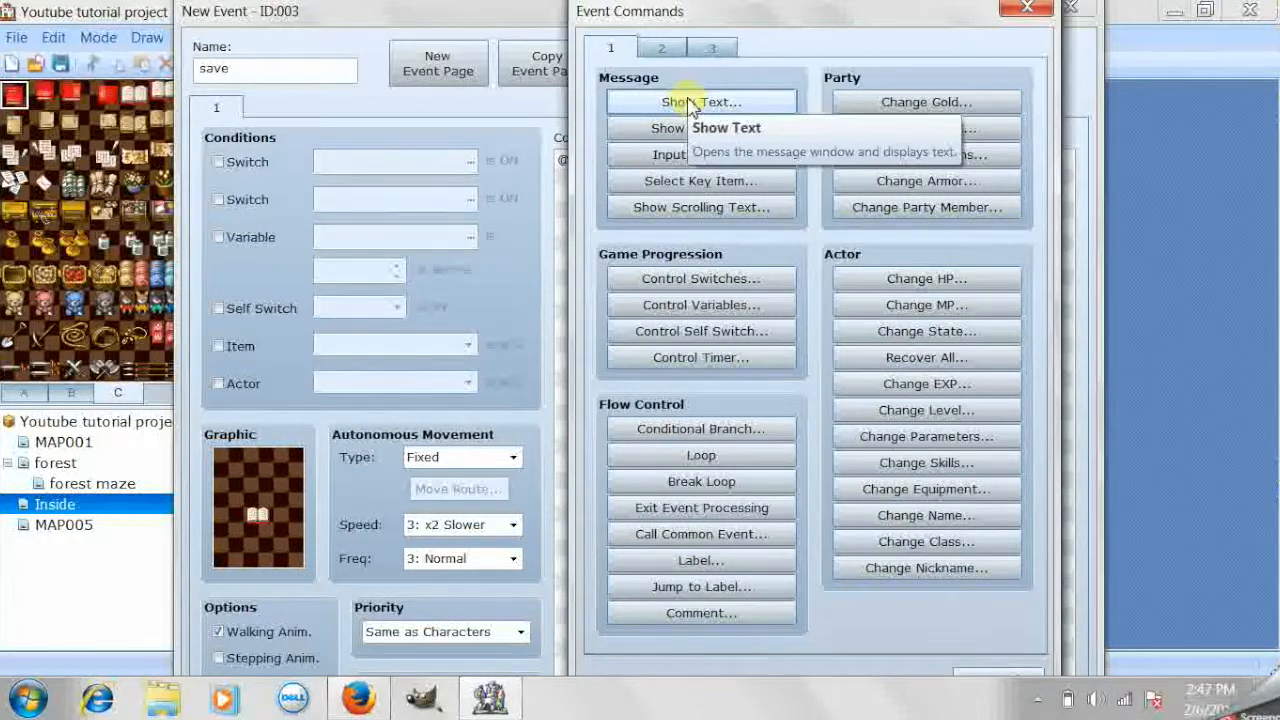
left_click(690, 103)
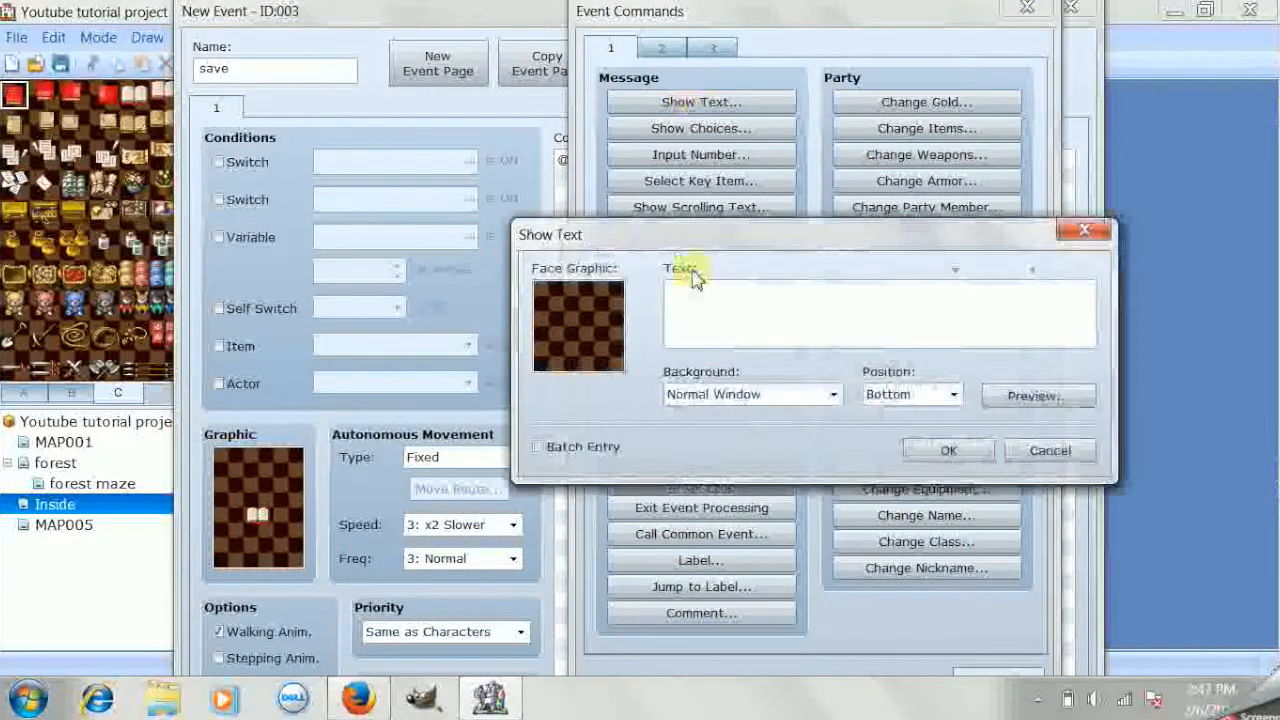
mouse_move(696, 278)
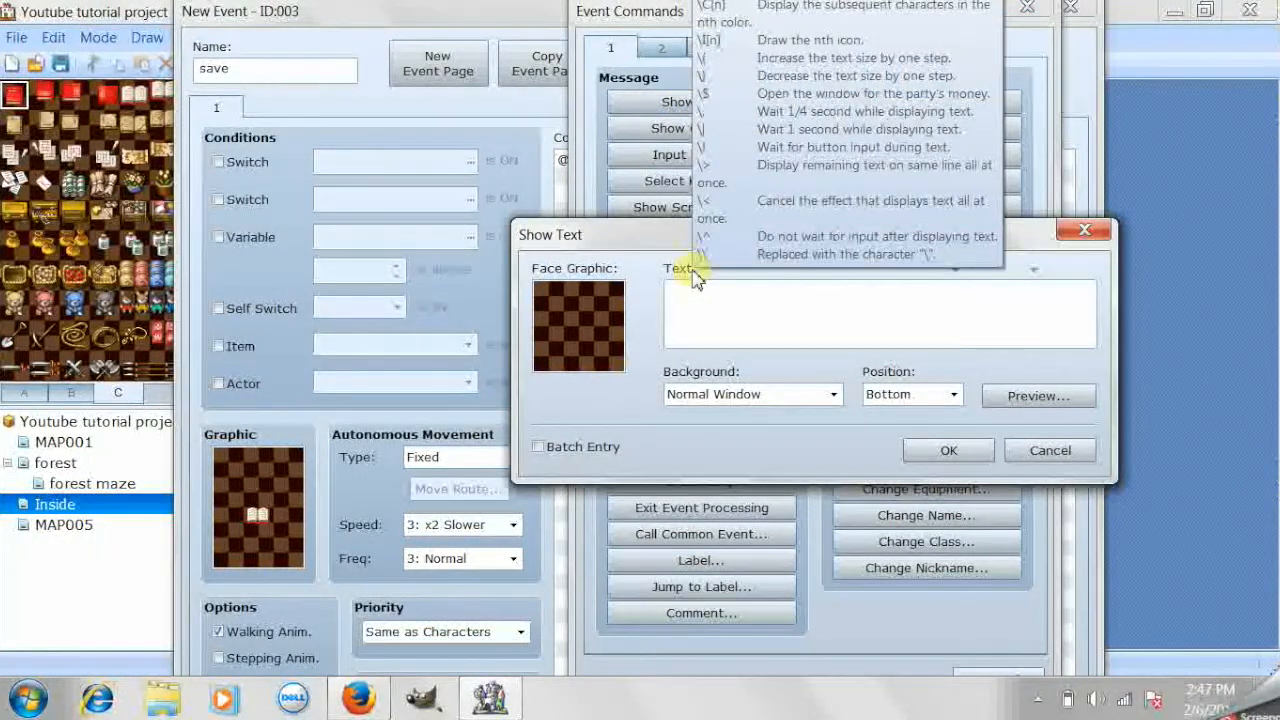
type("Do")
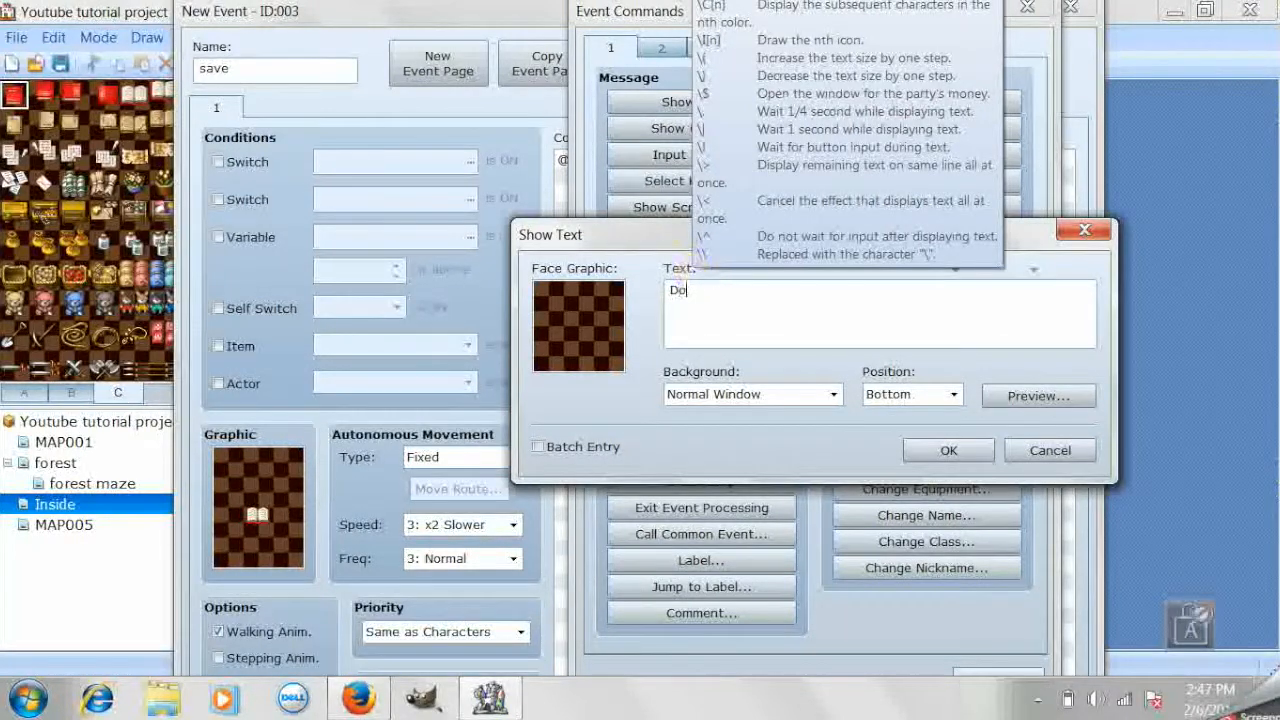
type(" you wna")
key("BackSpace")
key("BackSpace")
type("a")
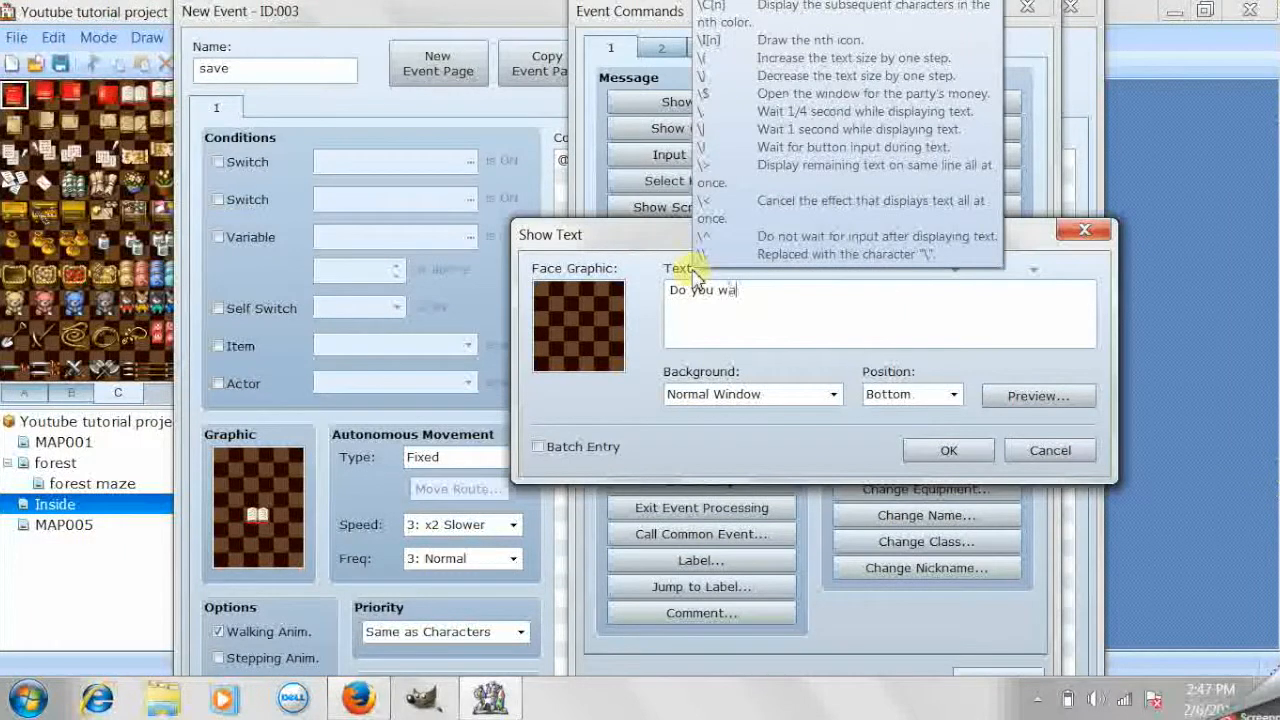
type("nt to sav")
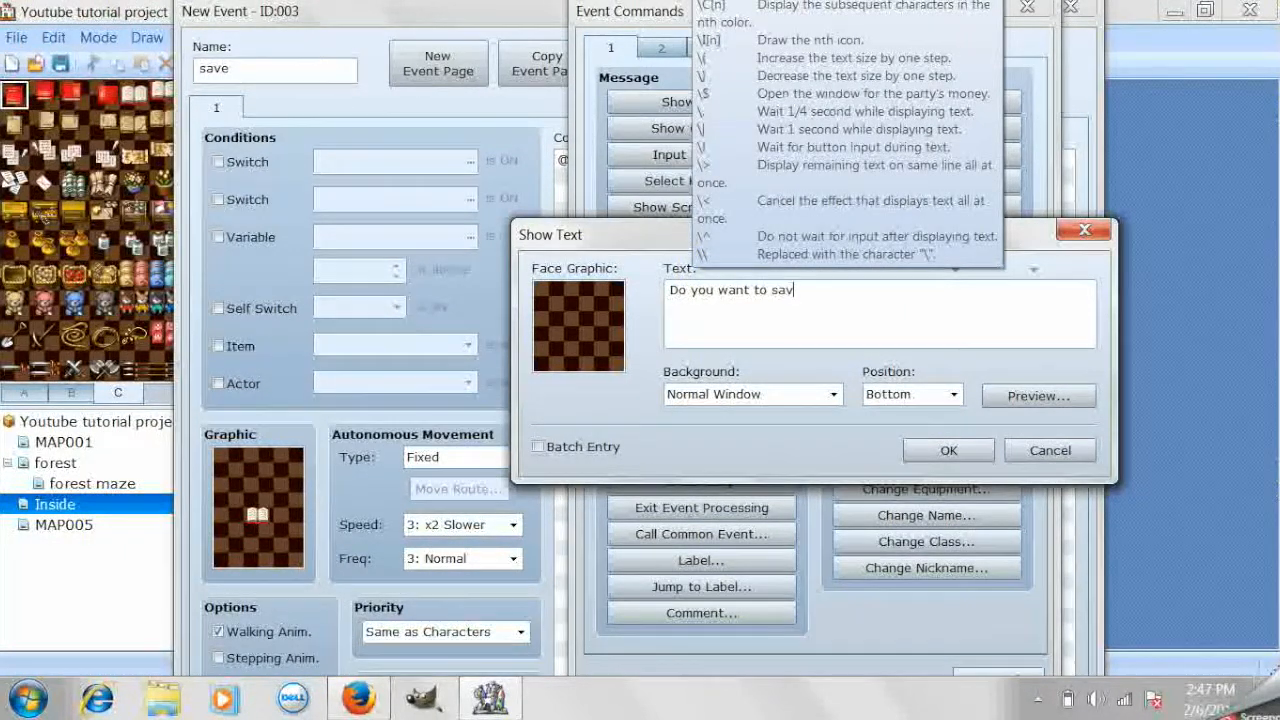
type("e the game?")
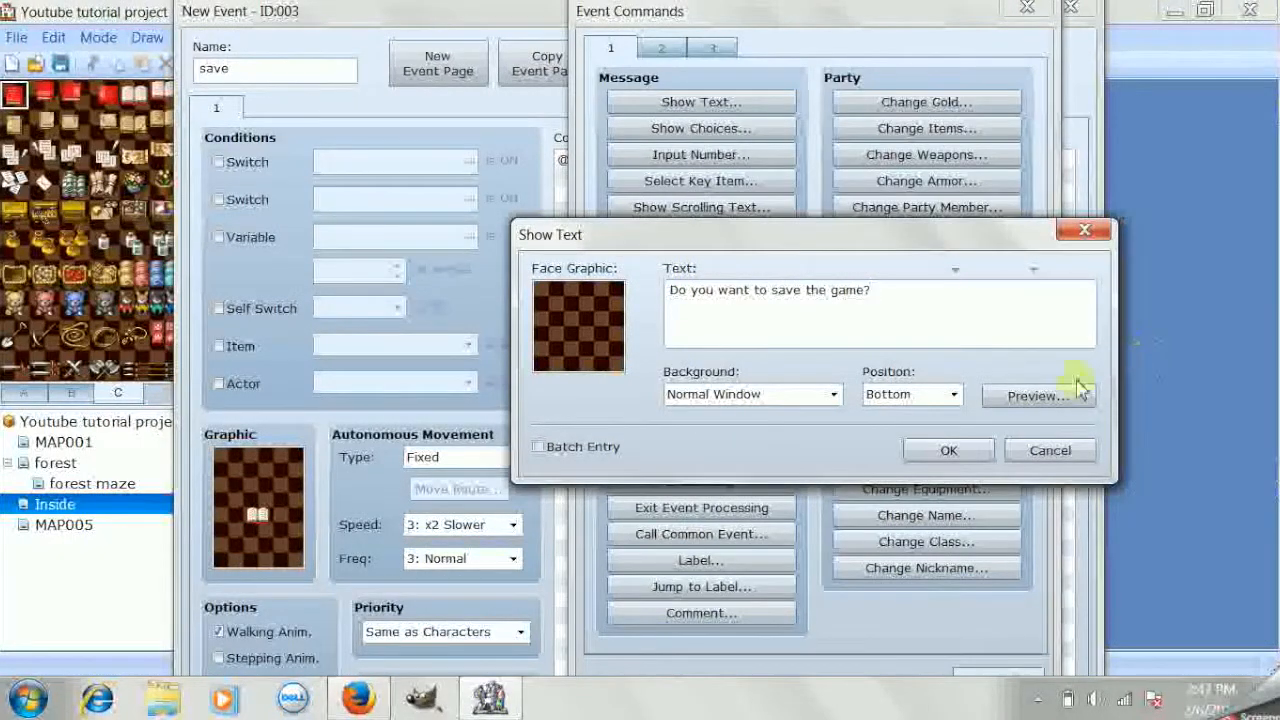
Set the message's background to Dim Background, preview it, and add the message to the event
left_click(834, 395)
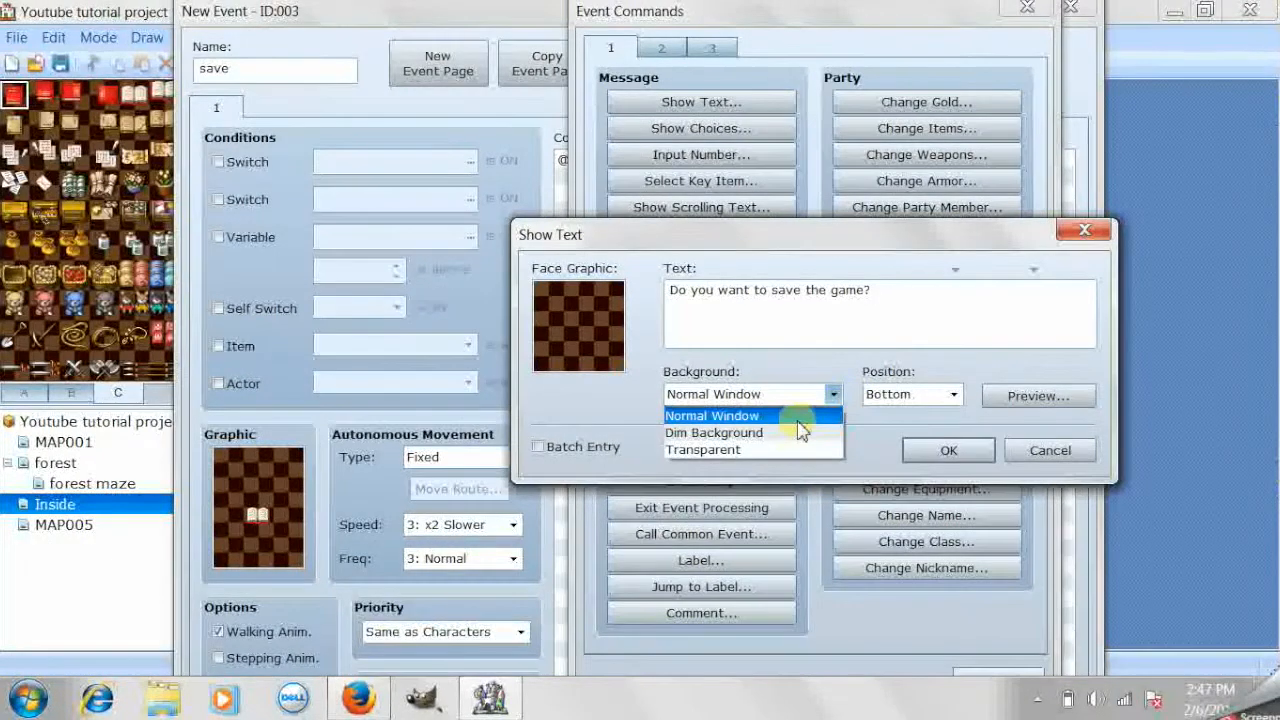
left_click(797, 433)
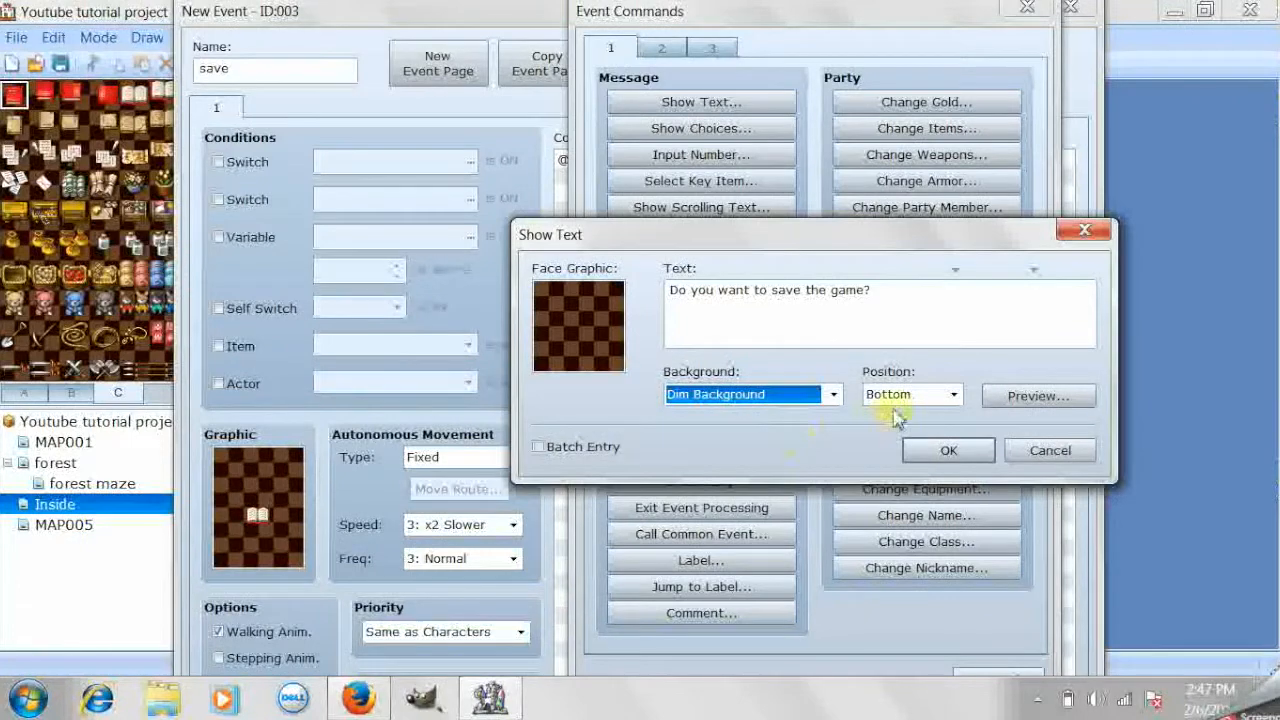
left_click(988, 398)
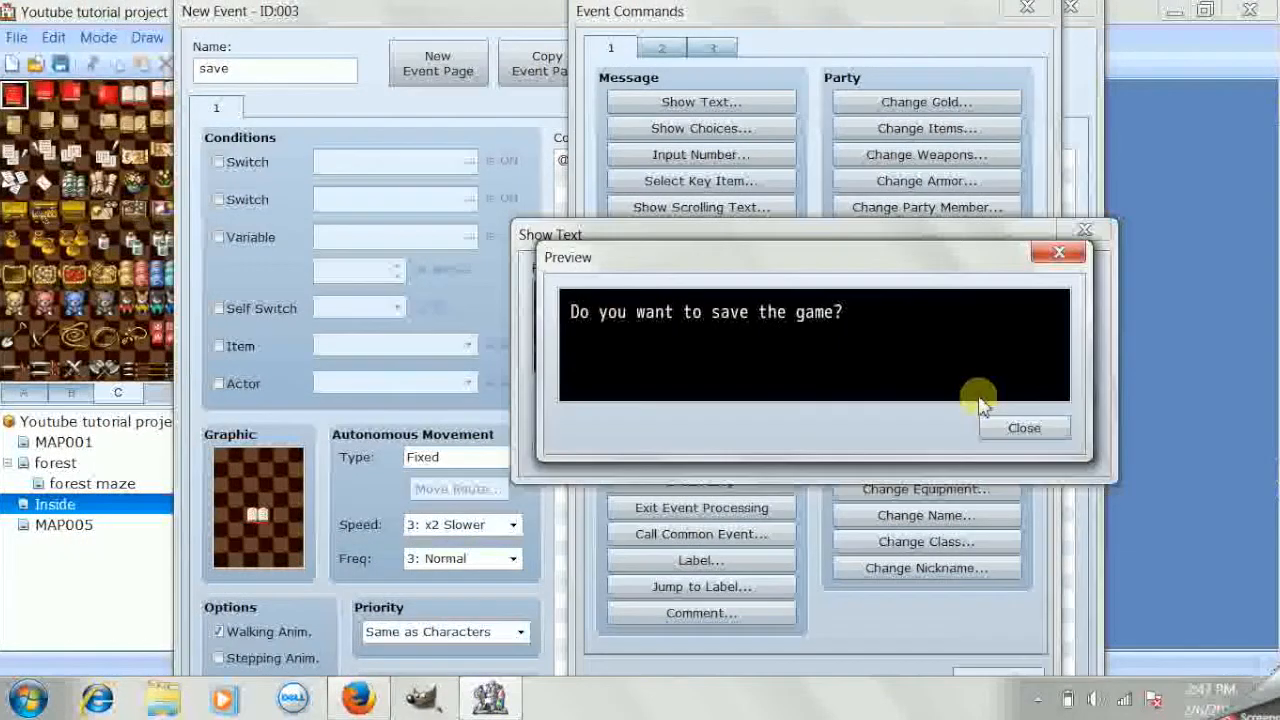
left_click(1022, 430)
left_click(955, 448)
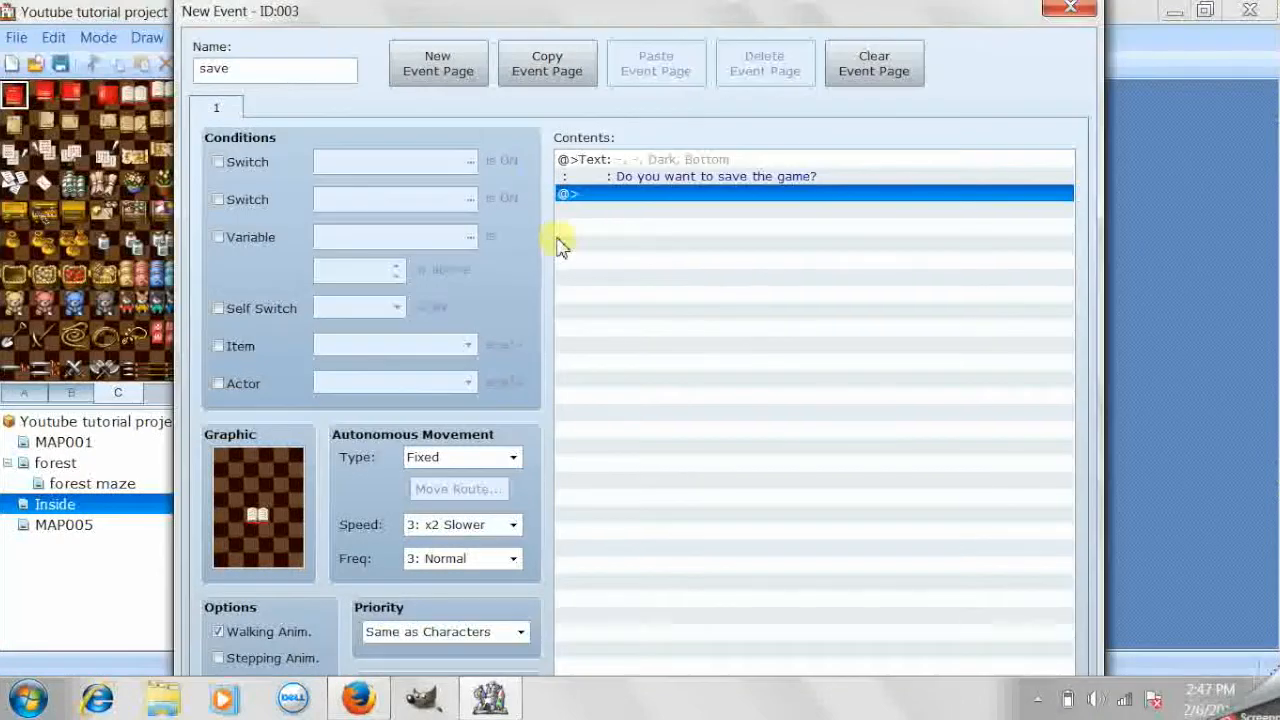
Add a Show Choices command with Yes and No after the save message
double_click(615, 195)
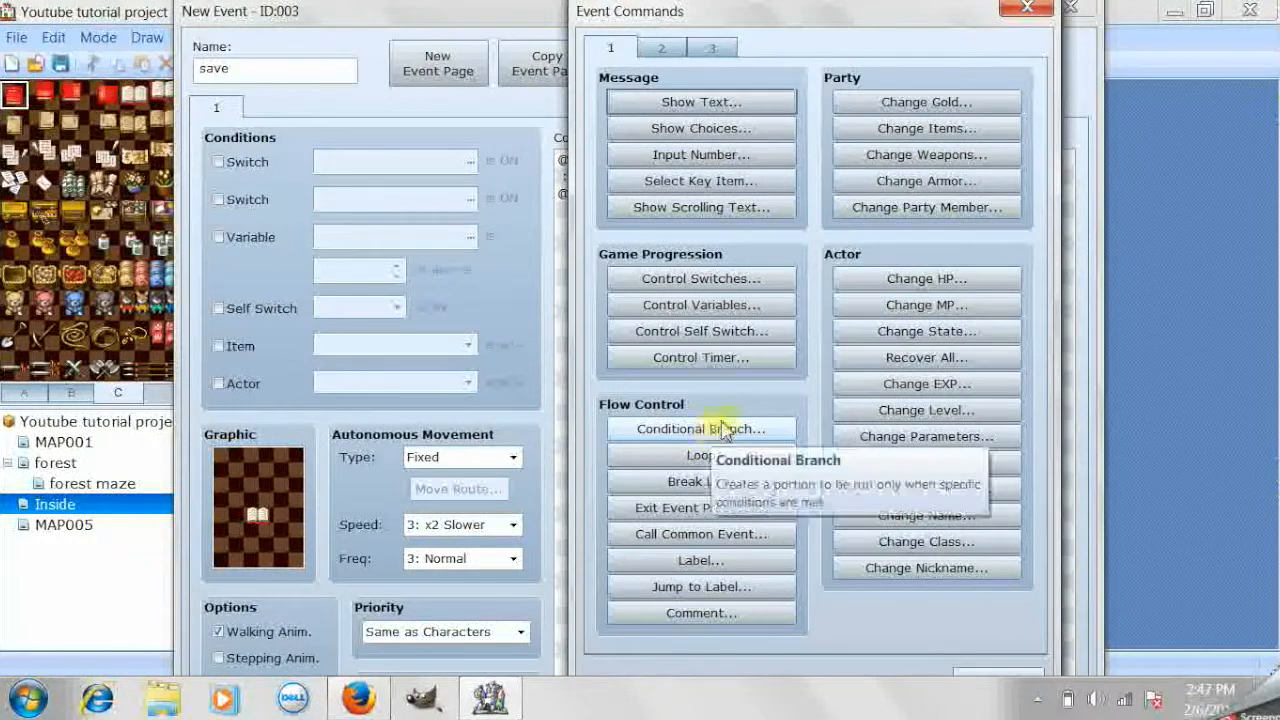
left_click(723, 130)
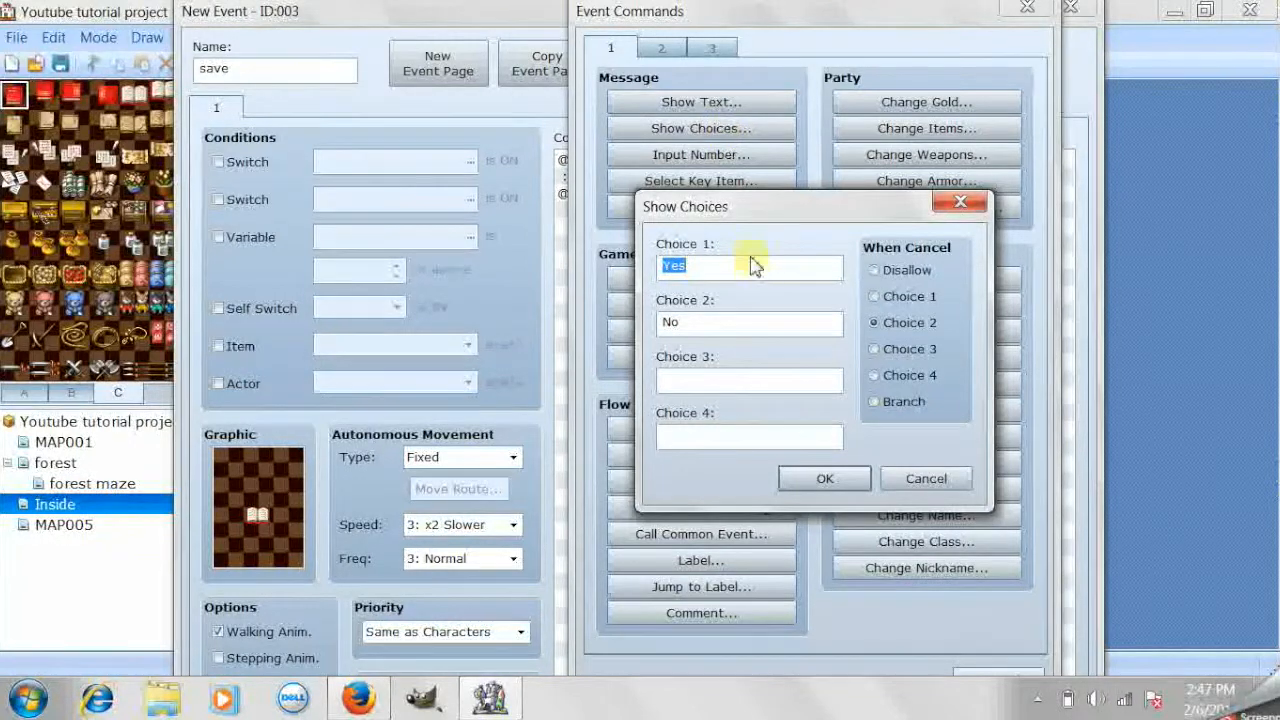
left_click(802, 482)
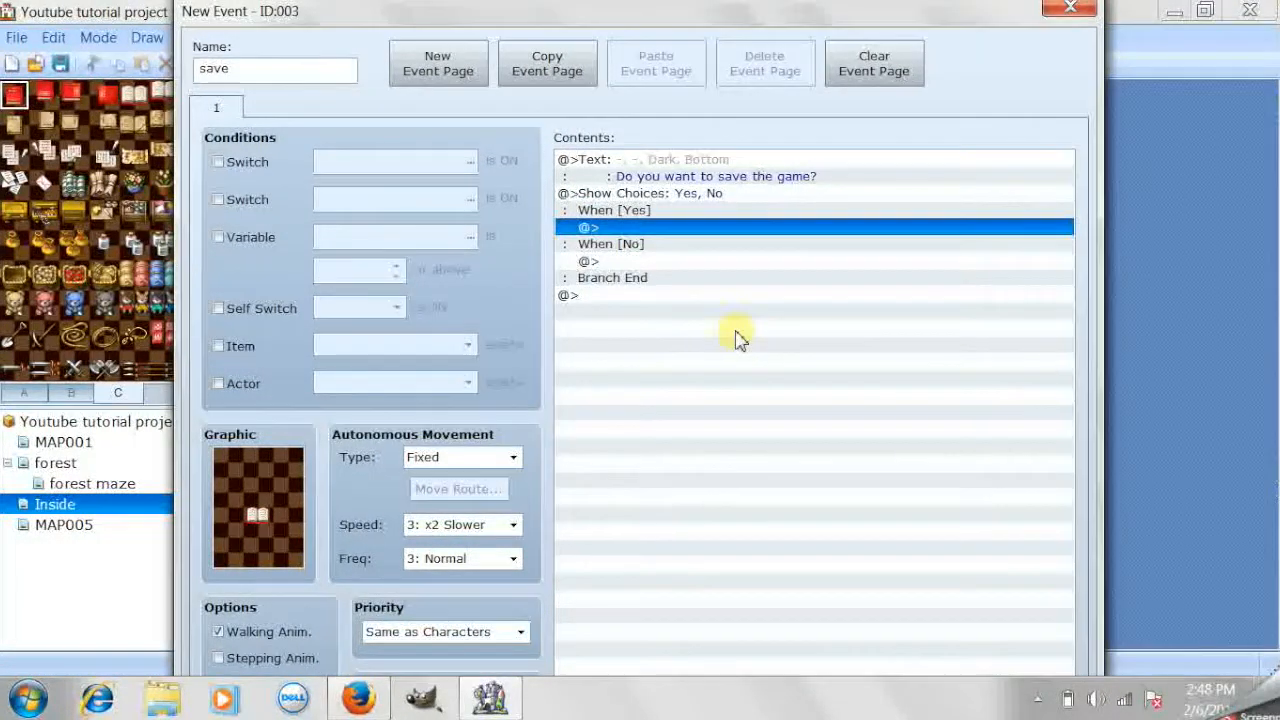
Add an Open Save Screen command inside the When [Yes] branch
left_click(634, 260)
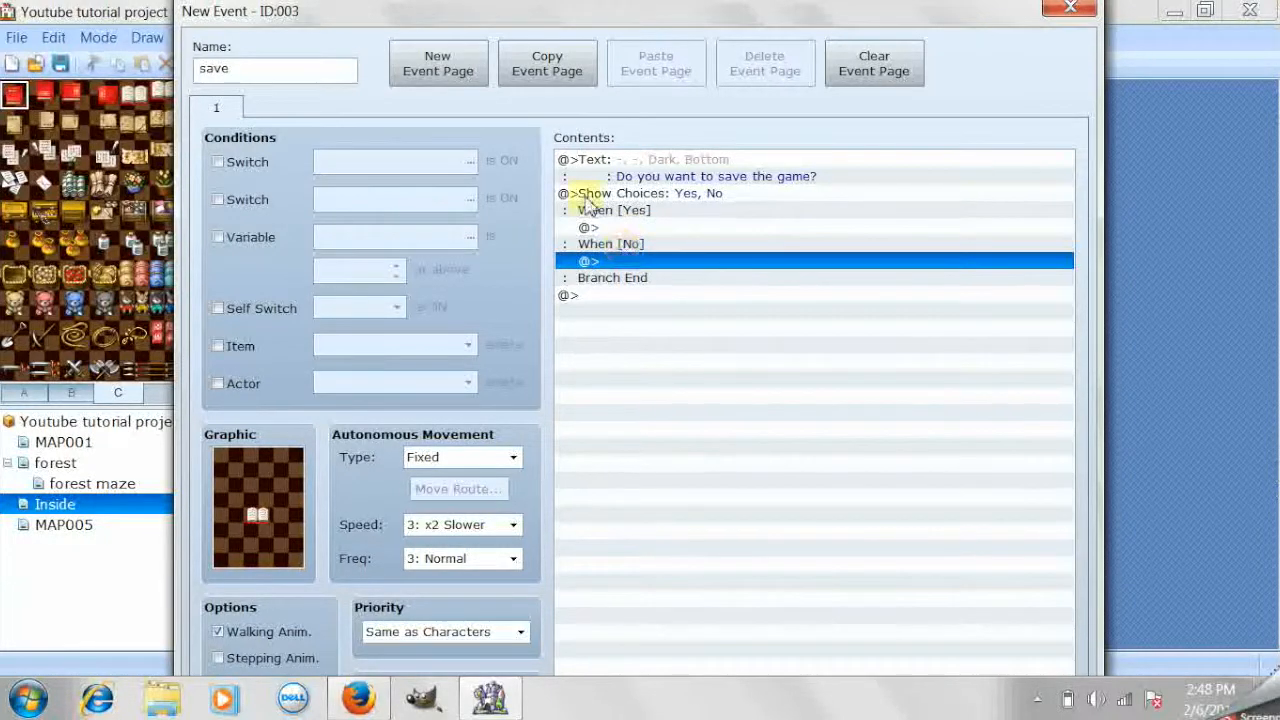
double_click(658, 228)
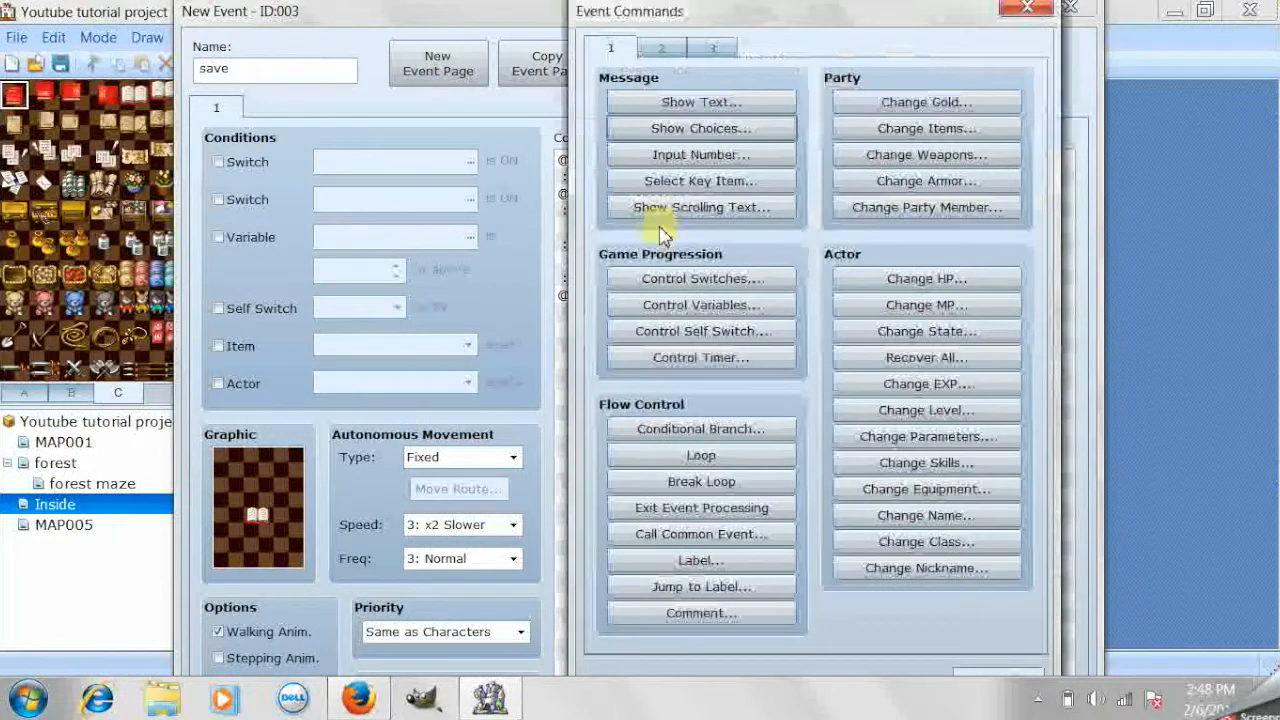
left_click(713, 50)
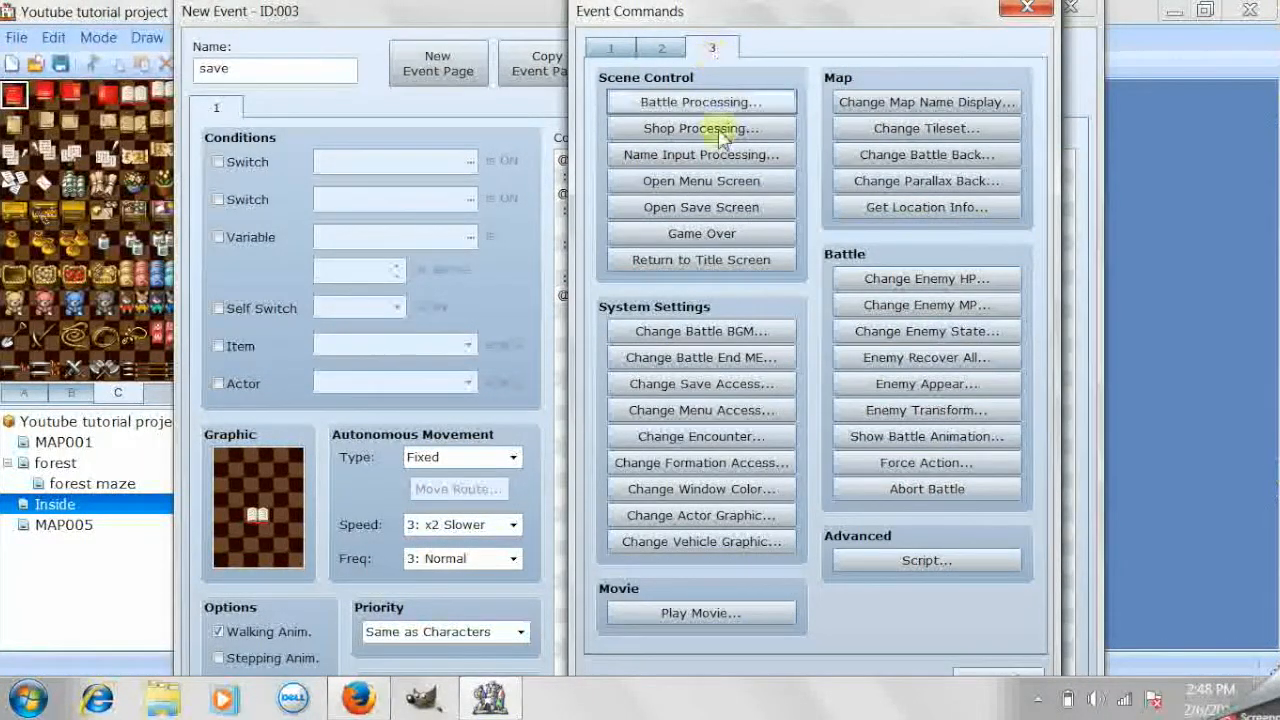
left_click(729, 207)
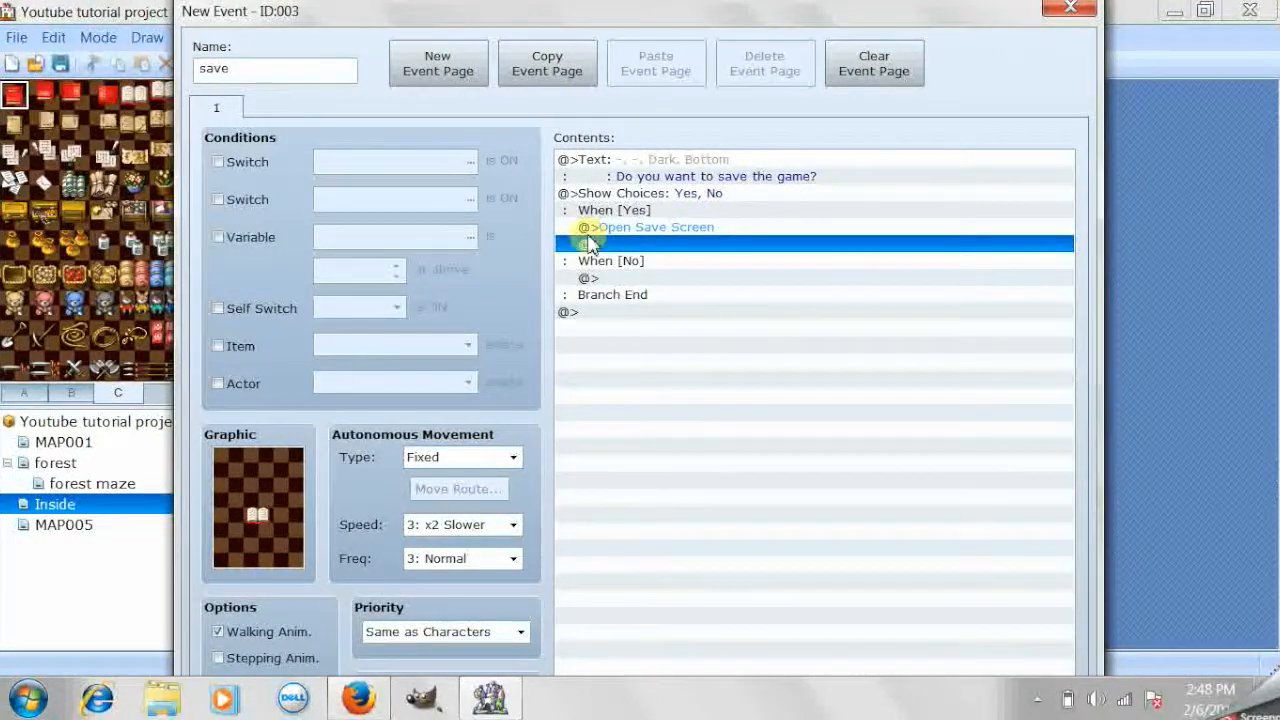
Confirm the new save event and reopen it briefly on the map to review its commands
left_click_drag(695, 8, 711, 49)
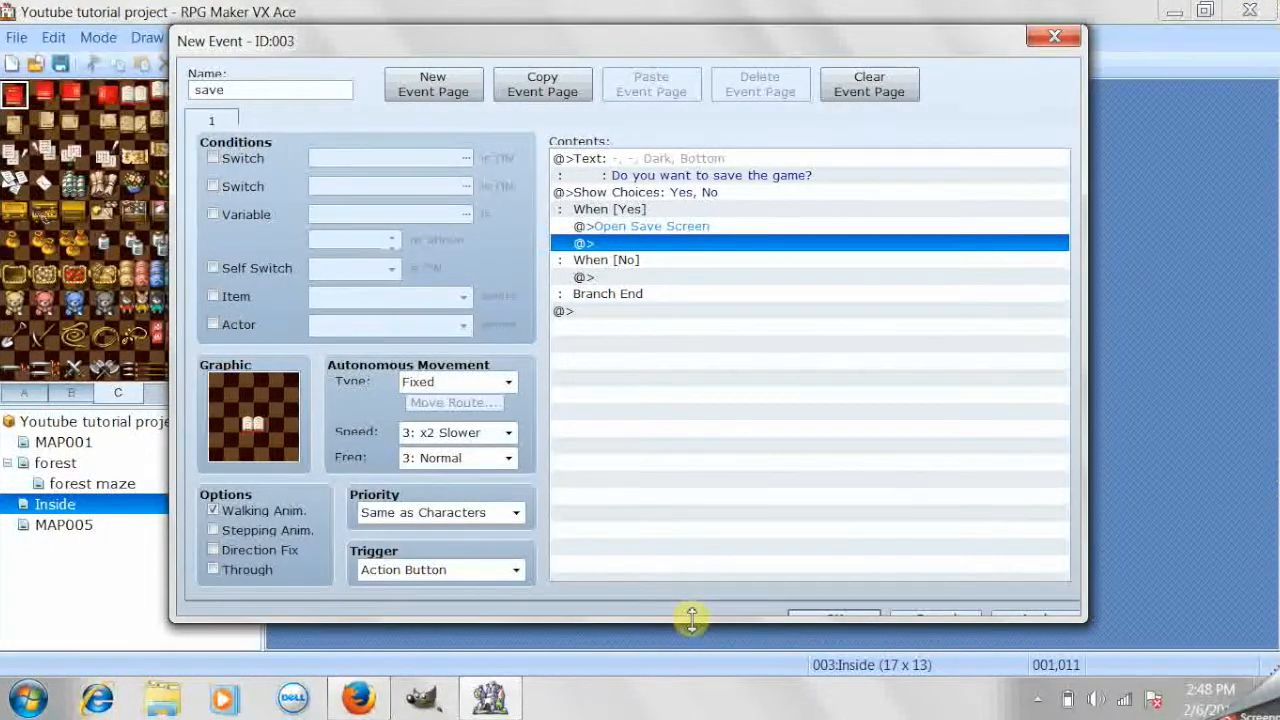
left_click_drag(691, 617, 686, 700)
left_click(826, 596)
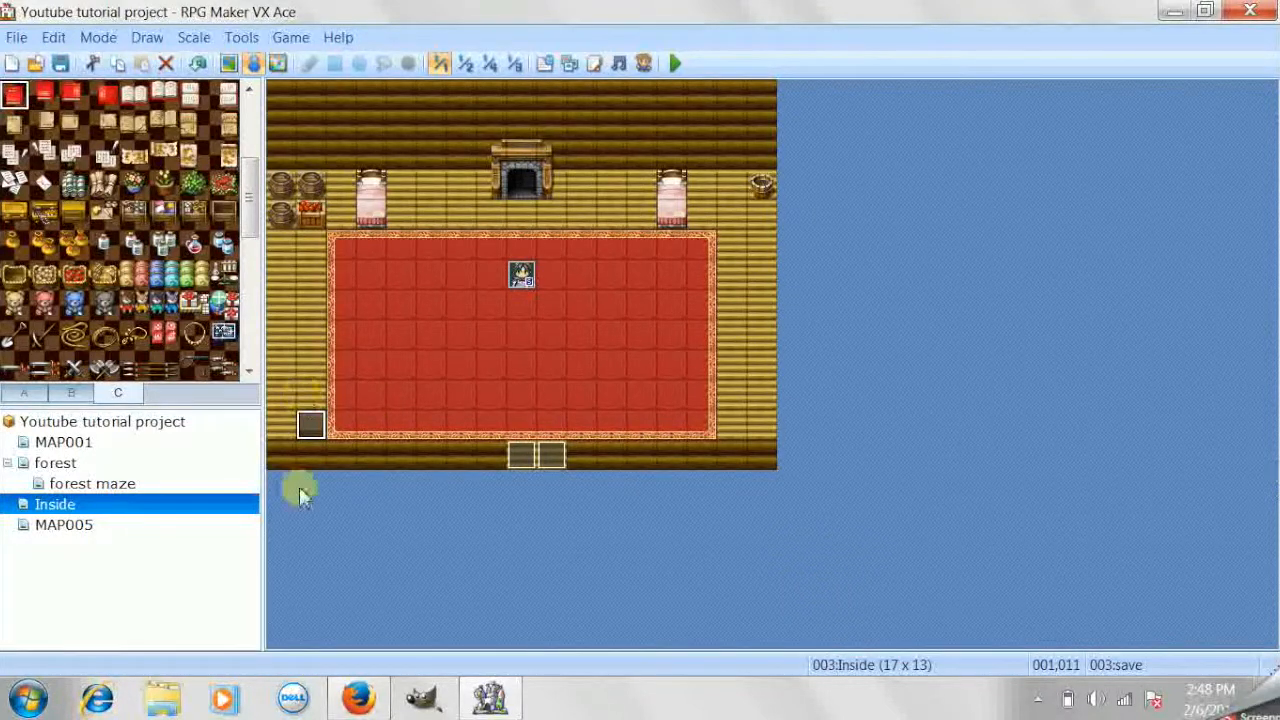
double_click(310, 425)
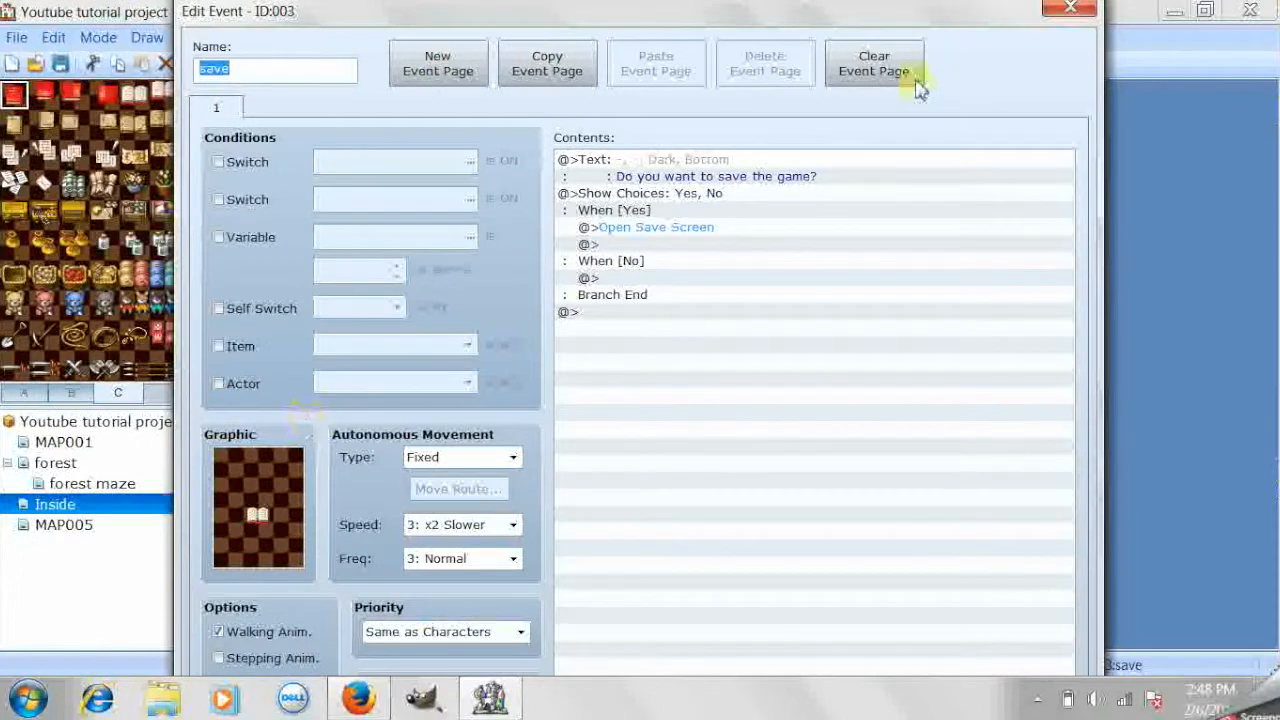
left_click(1064, 10)
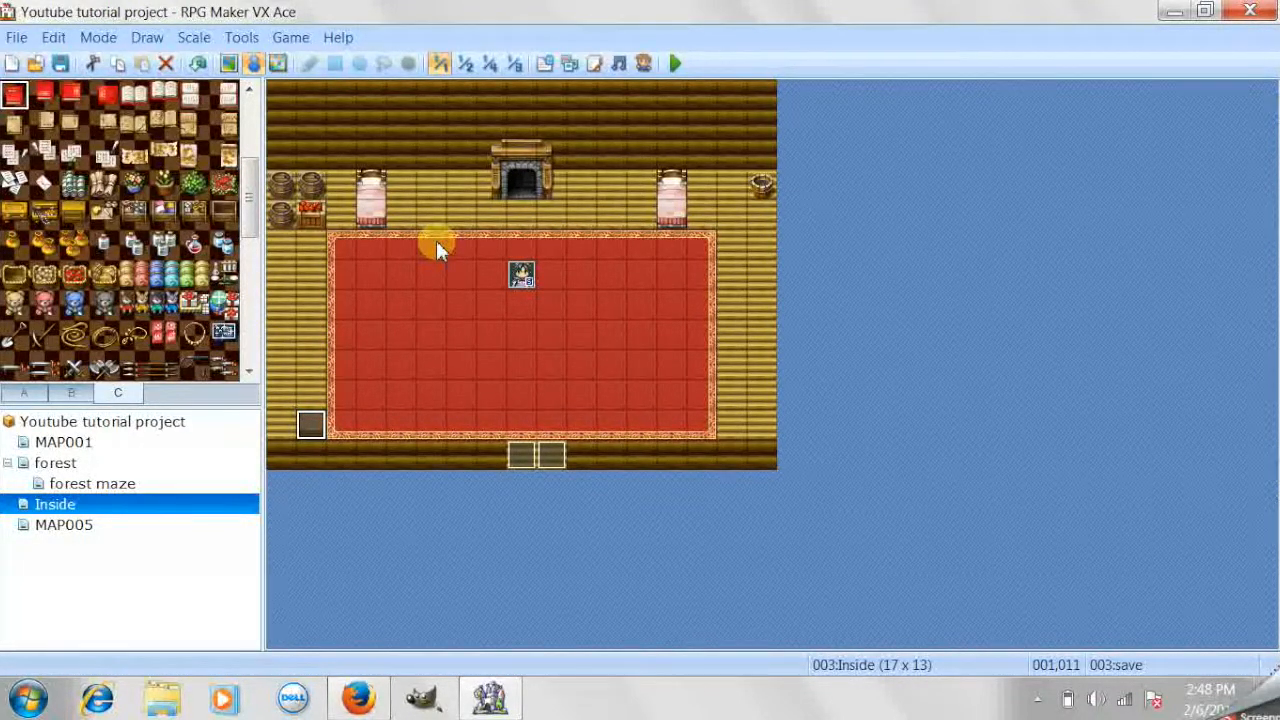
Playtest the project, look through the title screen options, and end the game with Shutdown
left_click(675, 63)
left_click(566, 399)
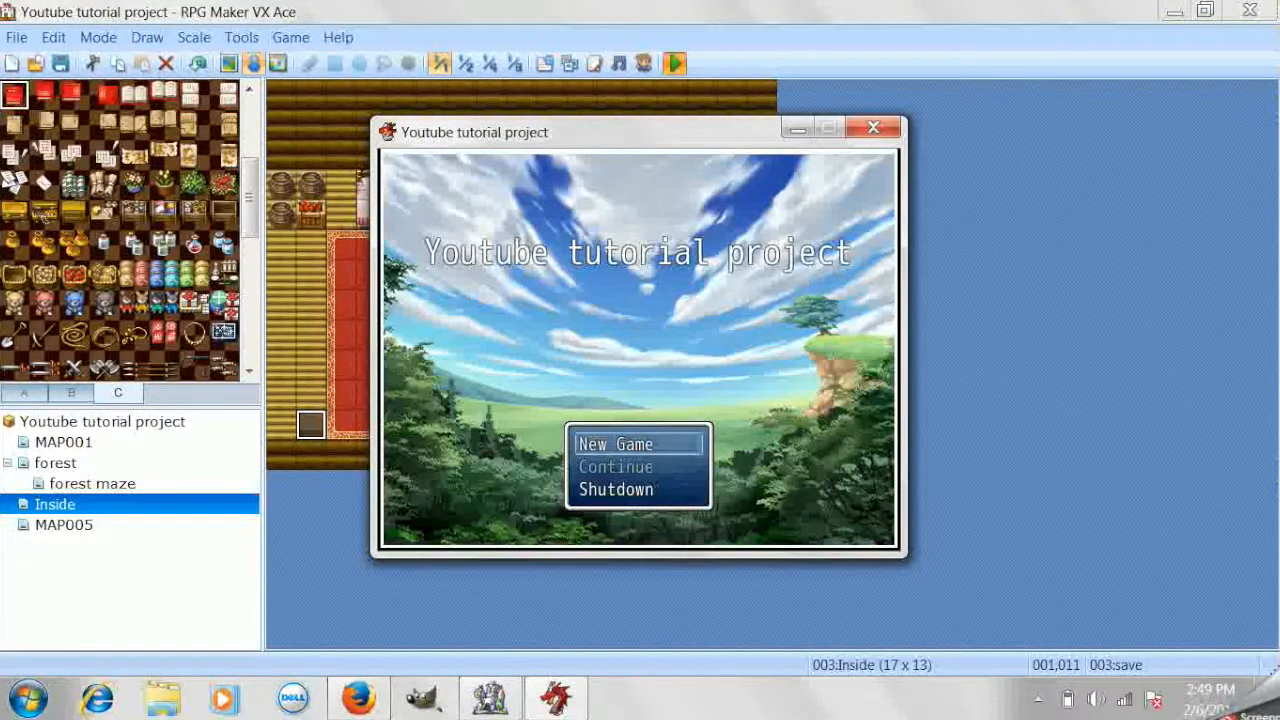
key("Down")
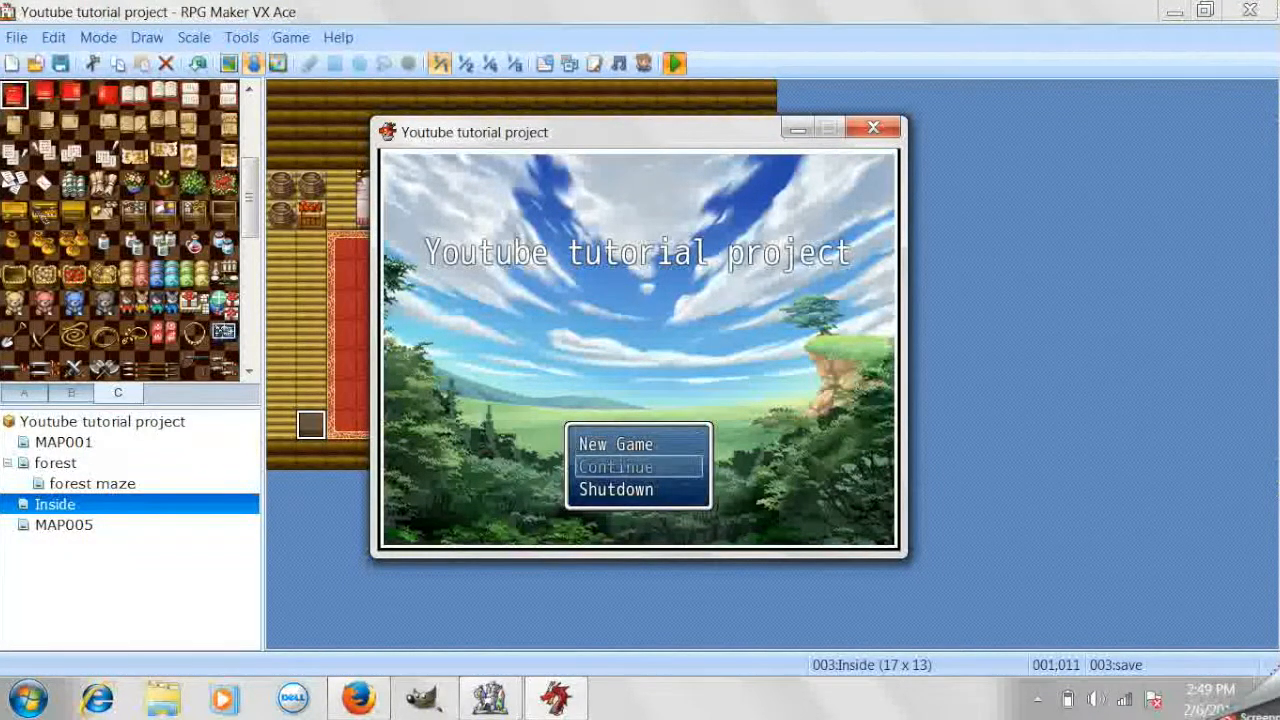
key("Down")
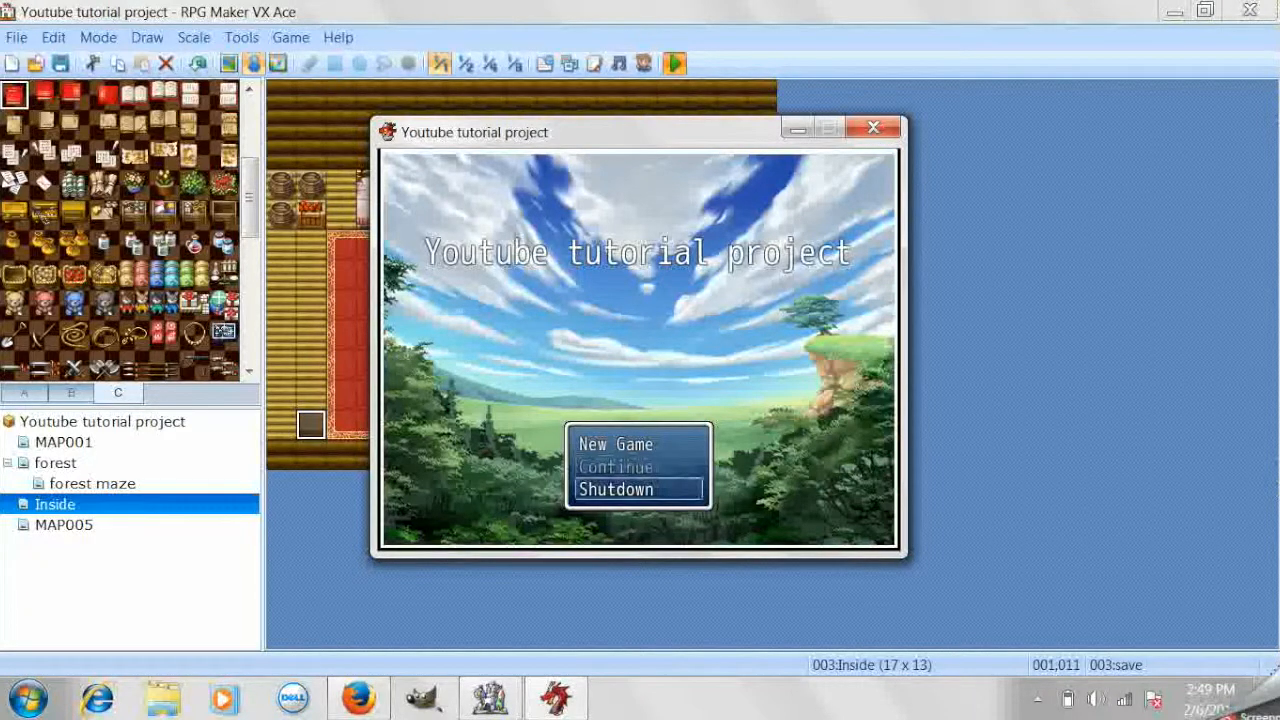
key("Return")
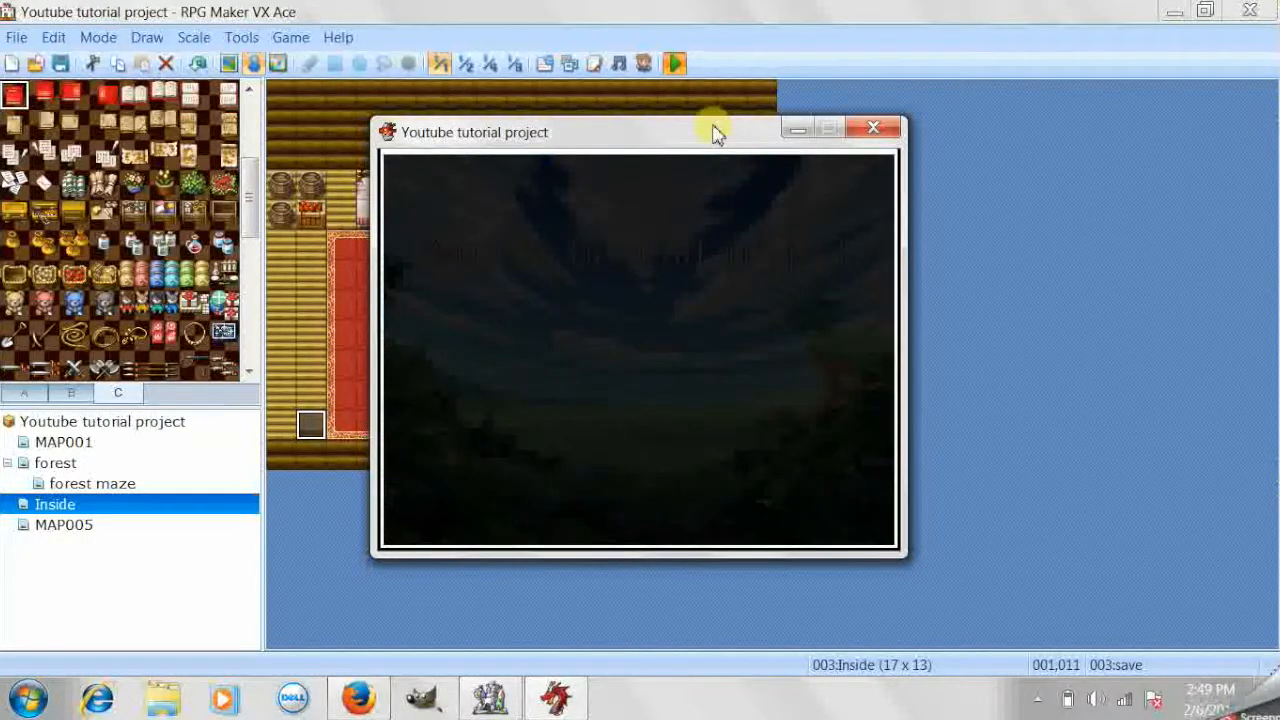
Open the Resource Manager and look through its graphics and audio folders for where title screen images belong
left_click(566, 64)
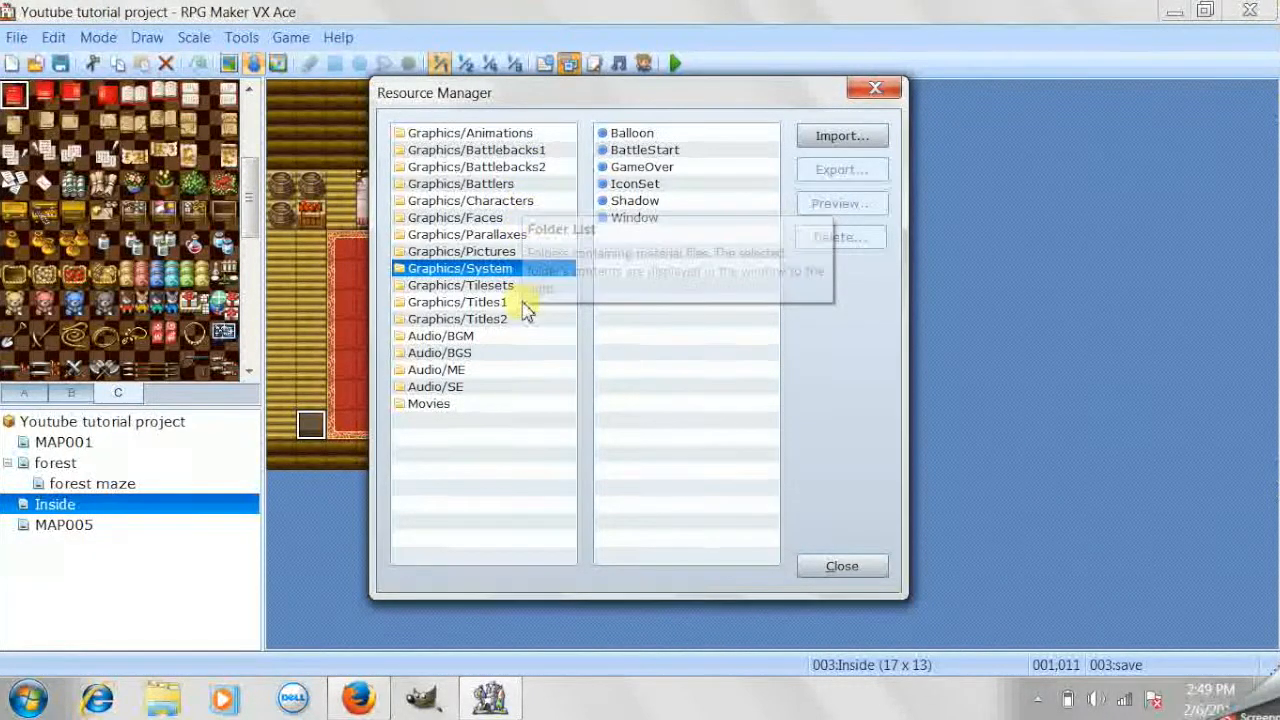
left_click(530, 255)
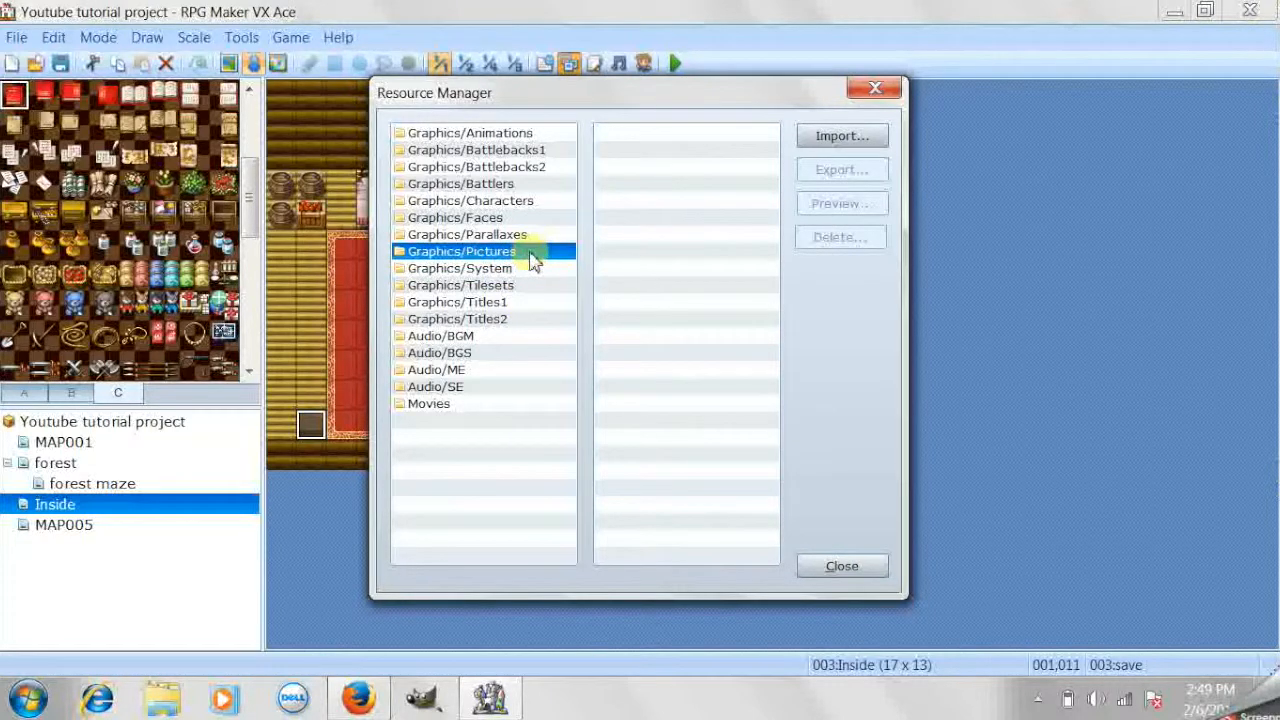
left_click(532, 268)
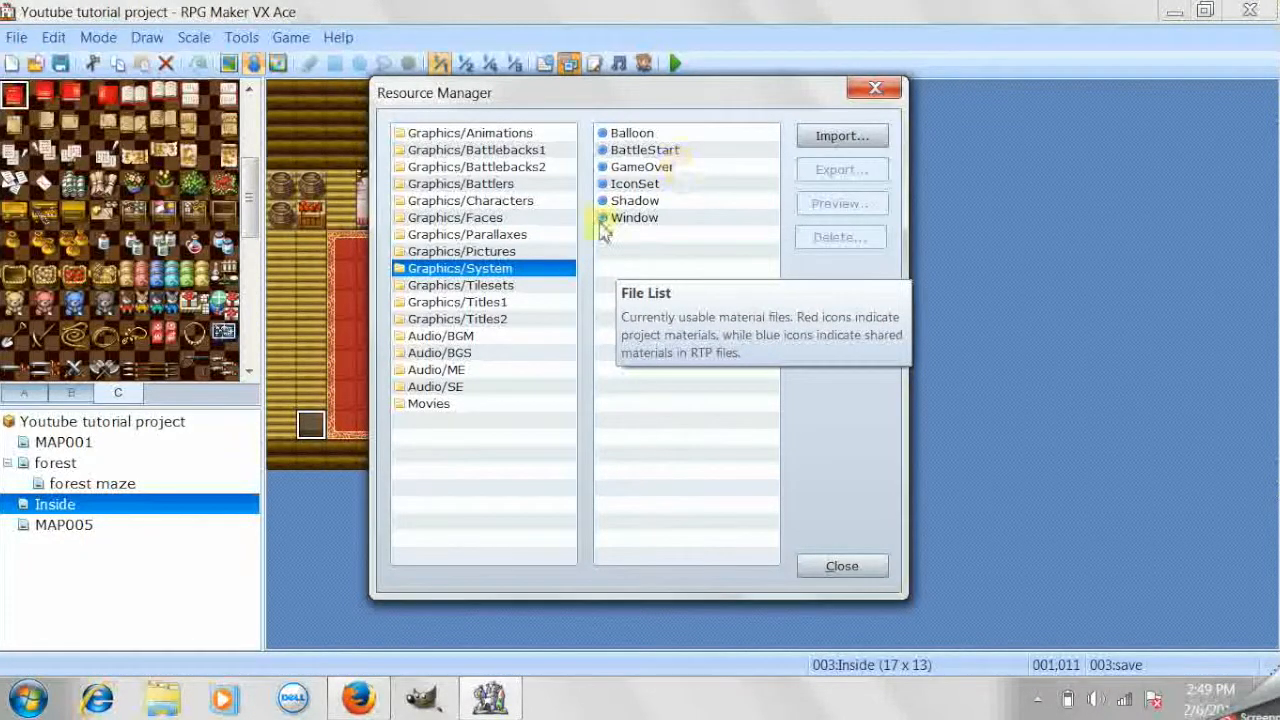
left_click(490, 234)
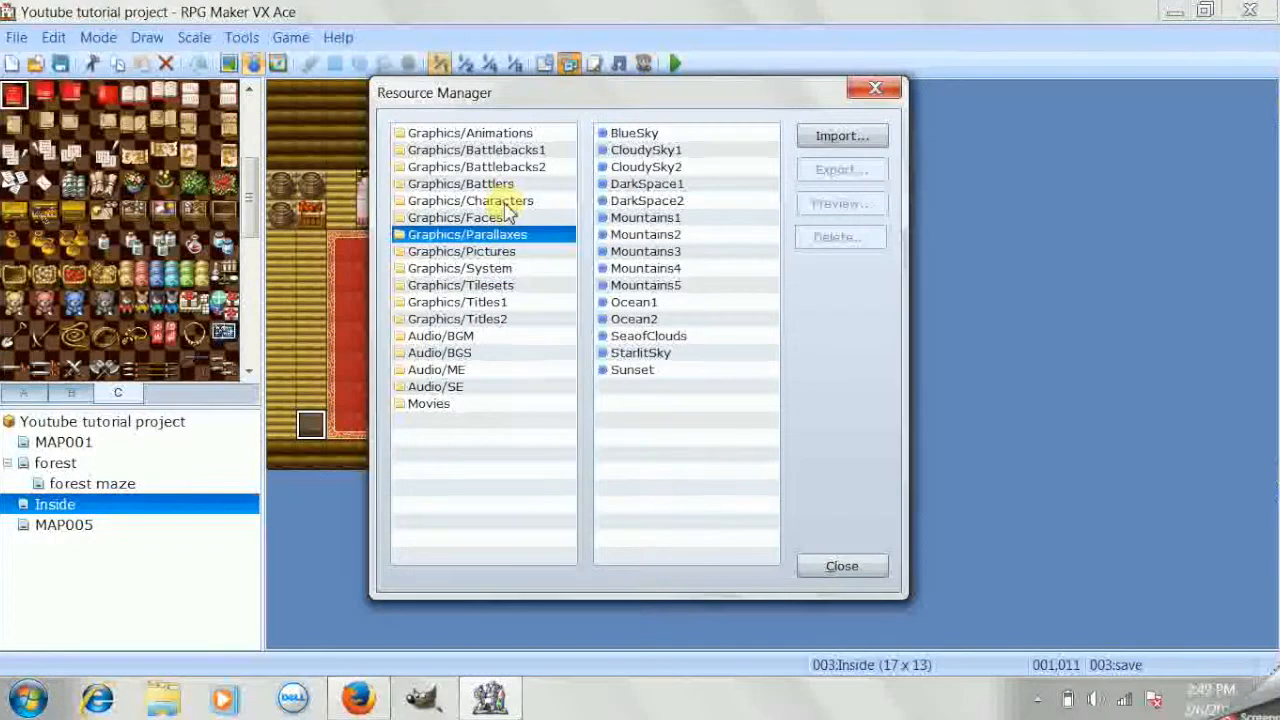
left_click(520, 256)
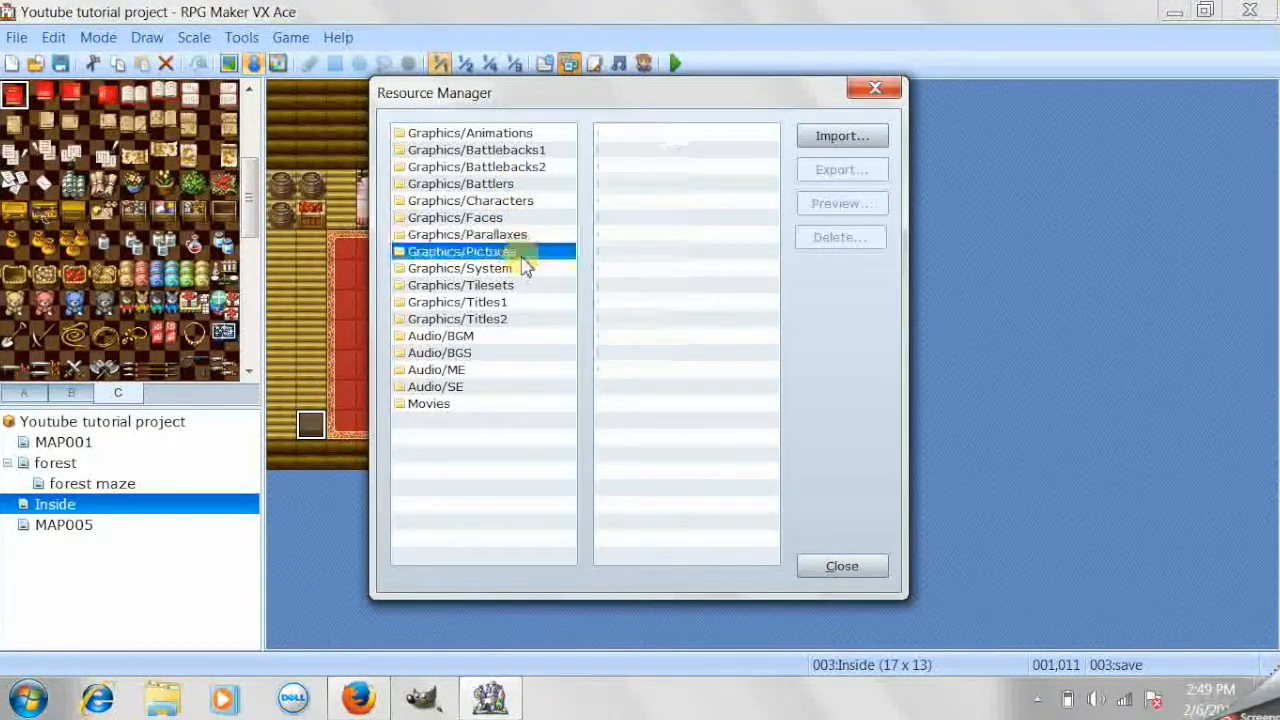
left_click(524, 286)
left_click(524, 319)
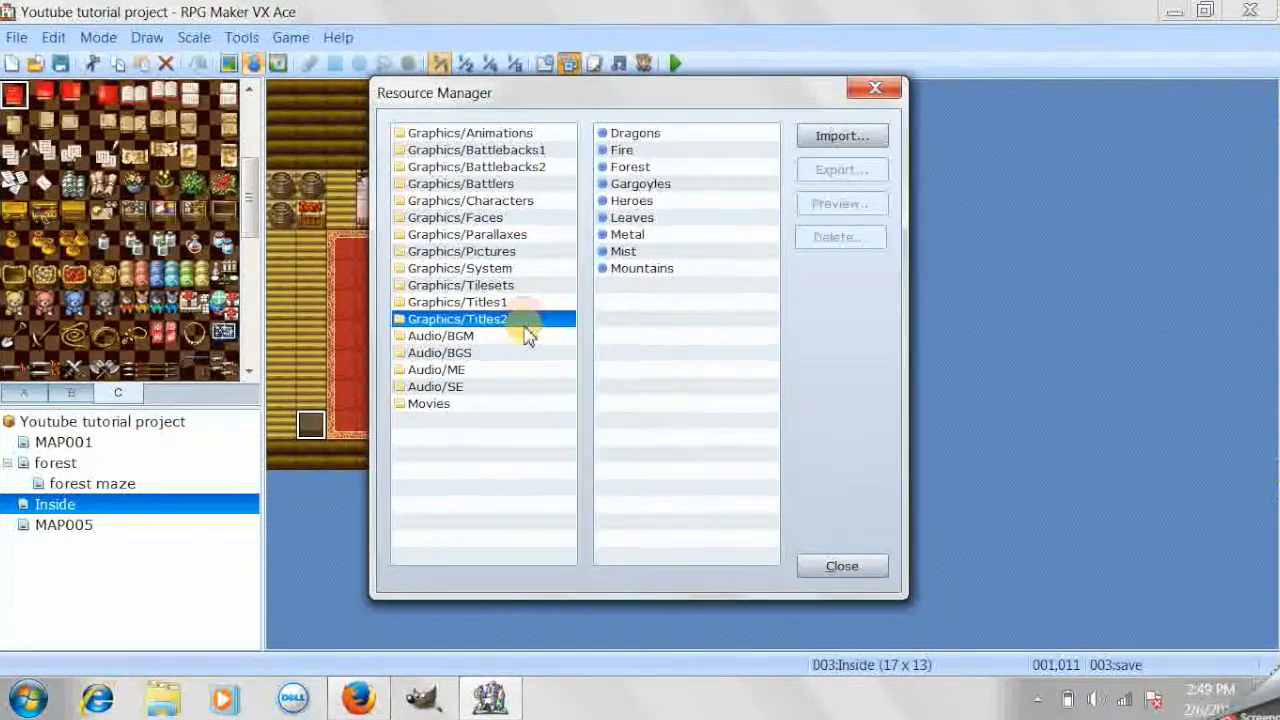
left_click(523, 336)
left_click(521, 353)
left_click(517, 387)
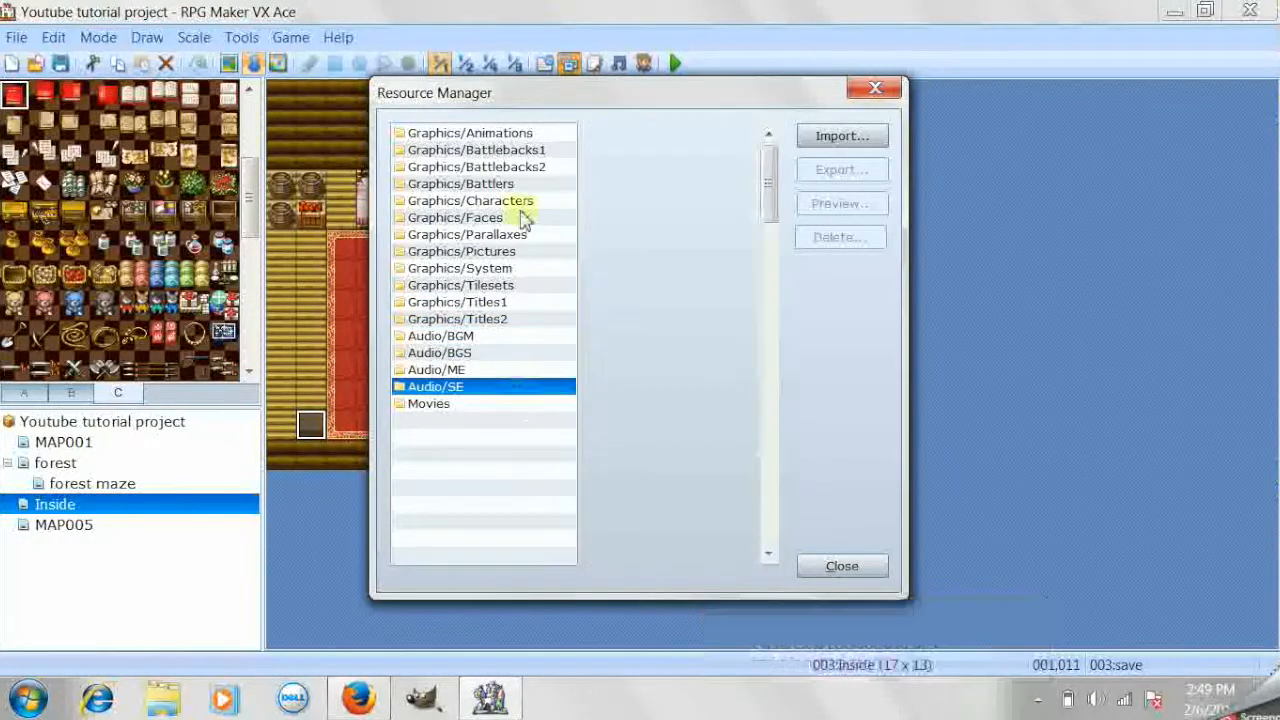
left_click(521, 150)
left_click(519, 167)
left_click(517, 185)
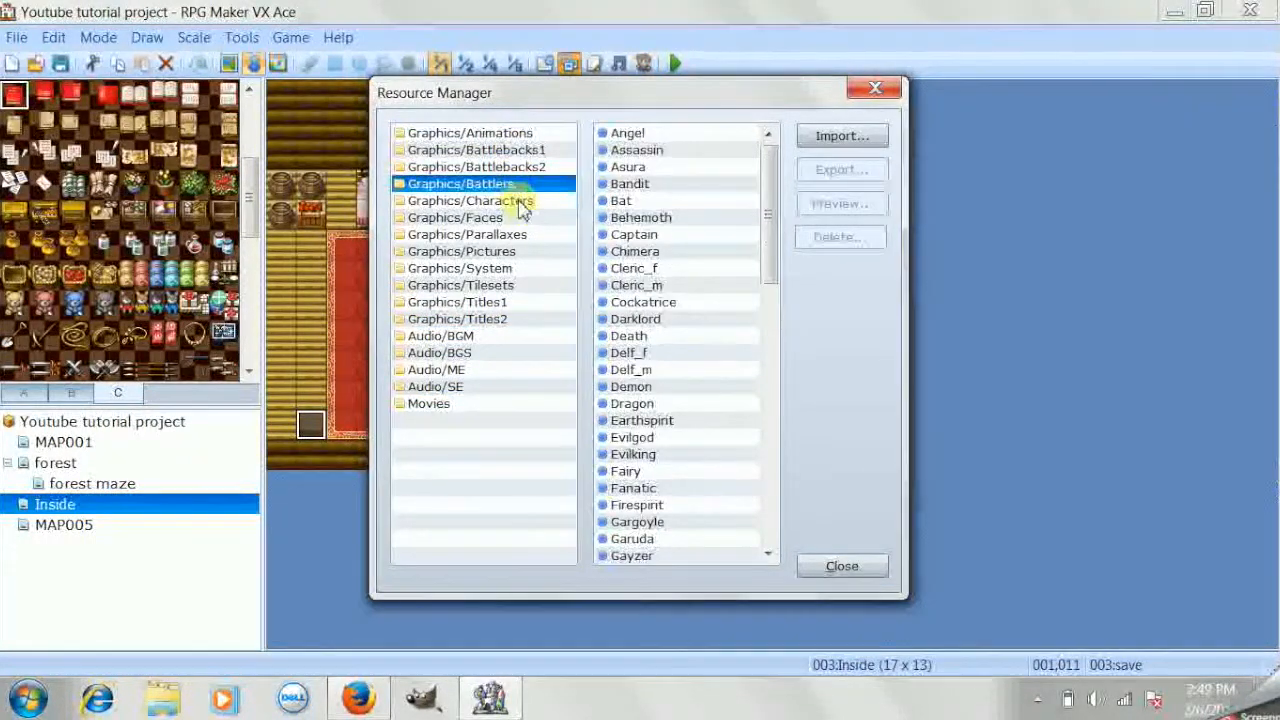
left_click(518, 201)
left_click(519, 217)
left_click(520, 235)
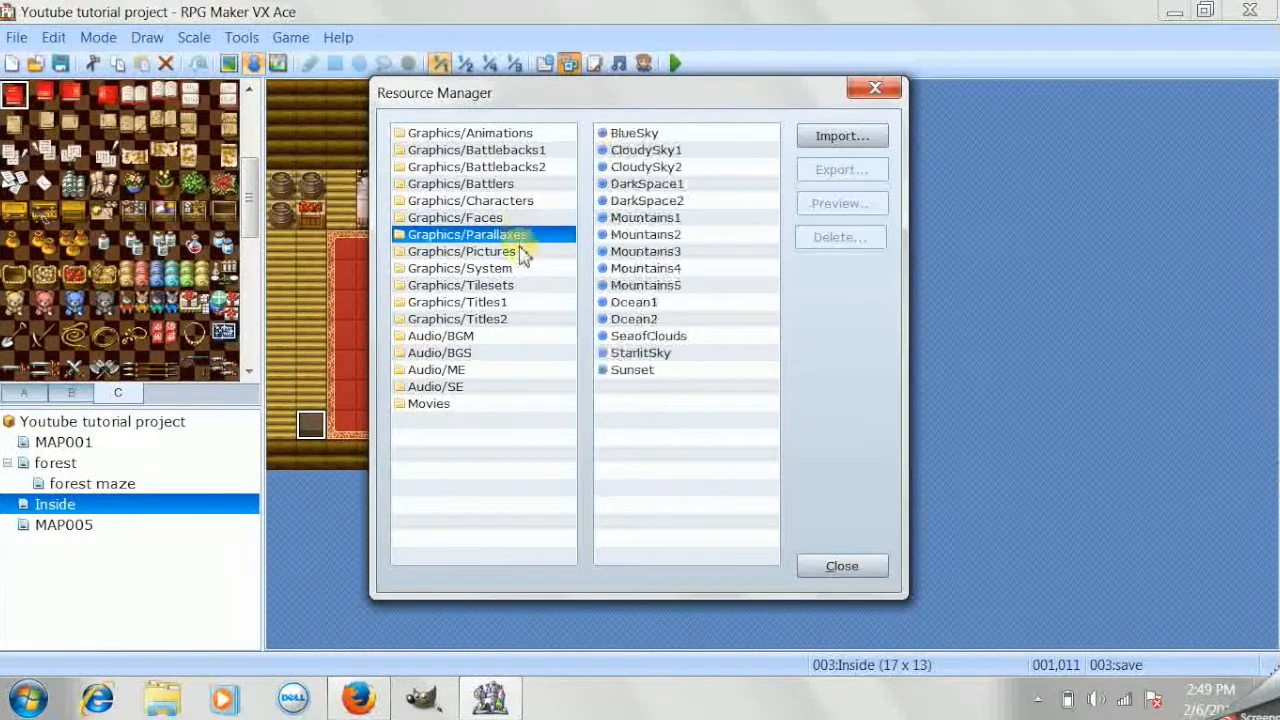
Preview the Mountains5 and Mountains1 images in the Graphics/Parallaxes folder
left_click(612, 285)
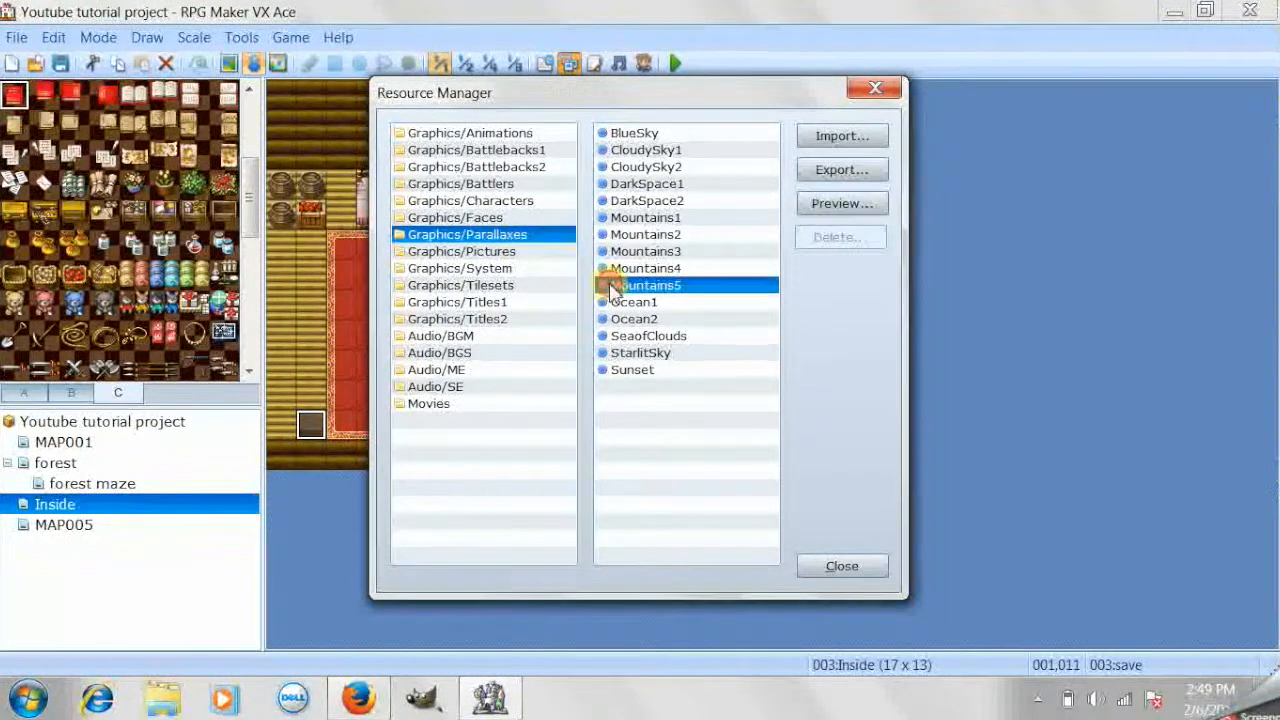
left_click(845, 203)
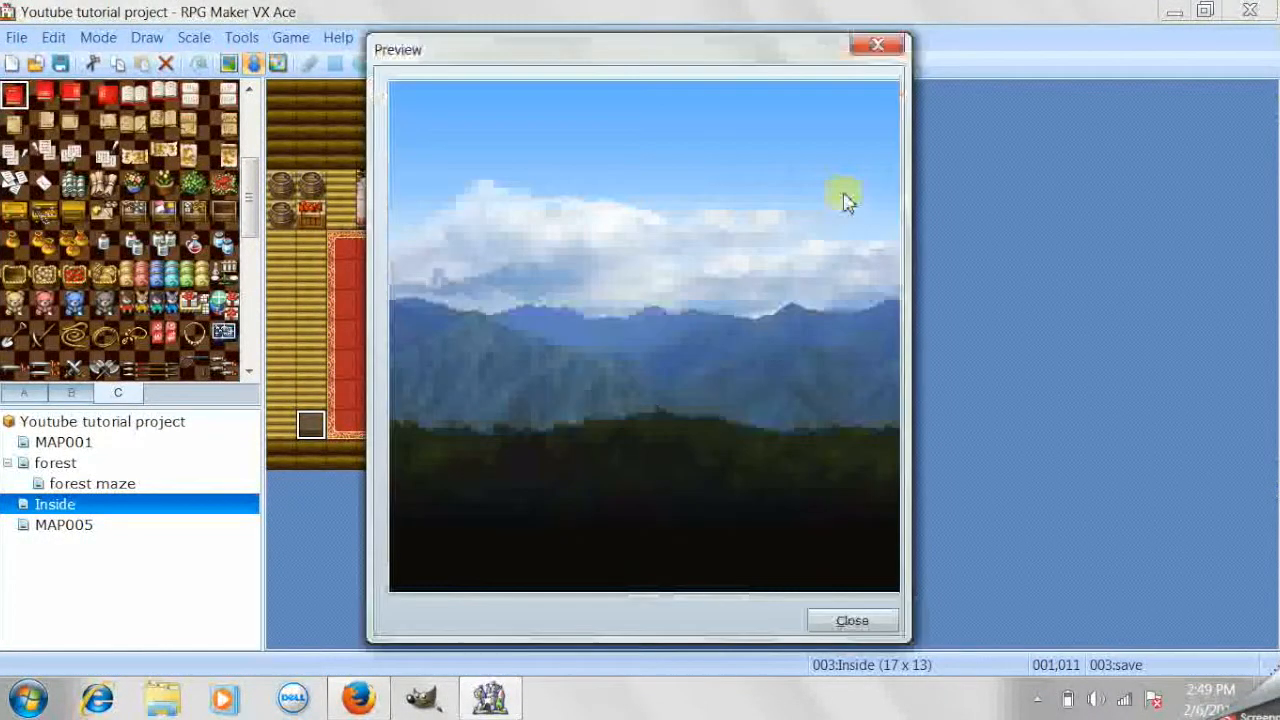
left_click(884, 47)
left_click(686, 220)
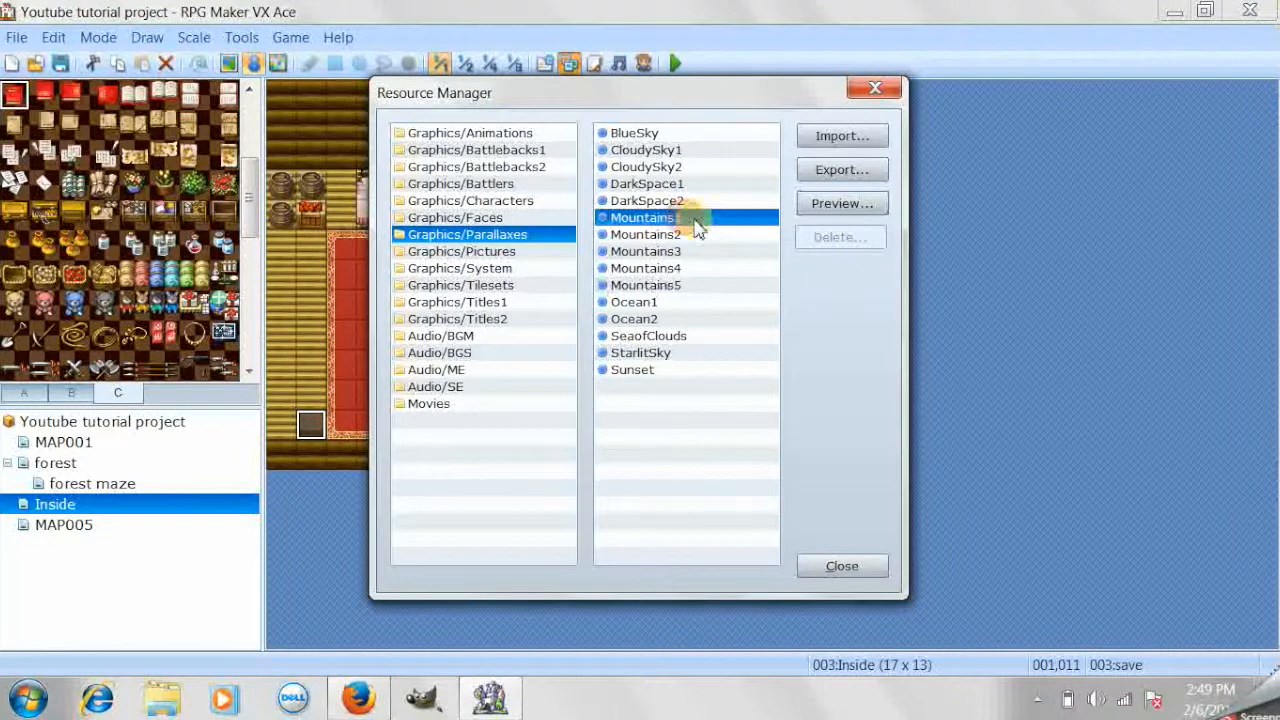
left_click(812, 203)
left_click(876, 46)
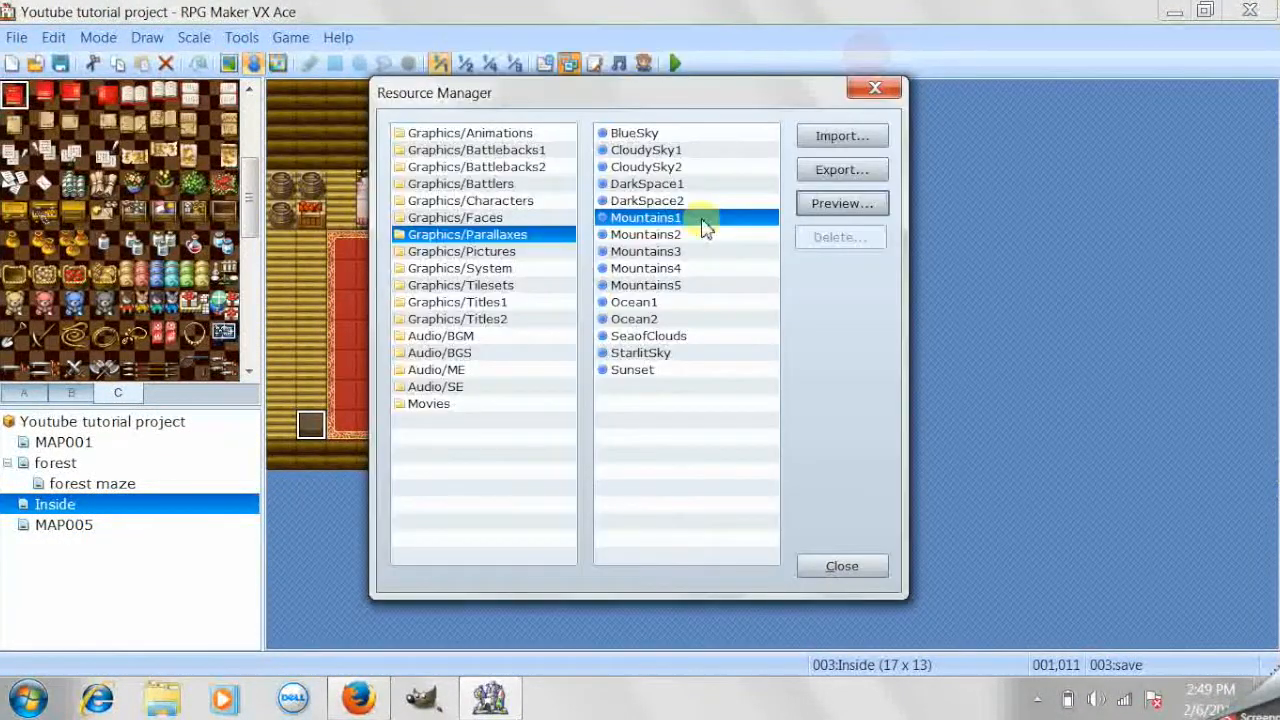
Import the 7017700-night-in-the-forest image from the Desktop into the Graphics/Pictures folder and close the Resource Manager
left_click(520, 254)
left_click(518, 269)
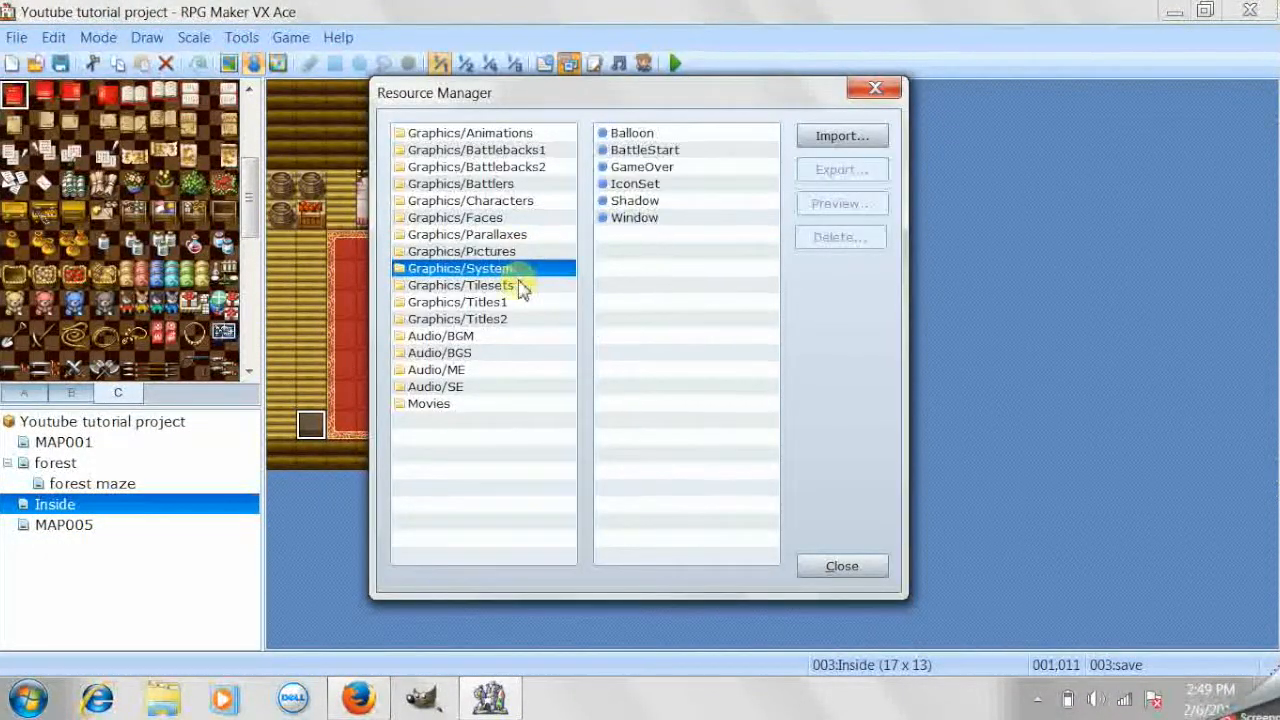
left_click_drag(640, 217, 649, 200)
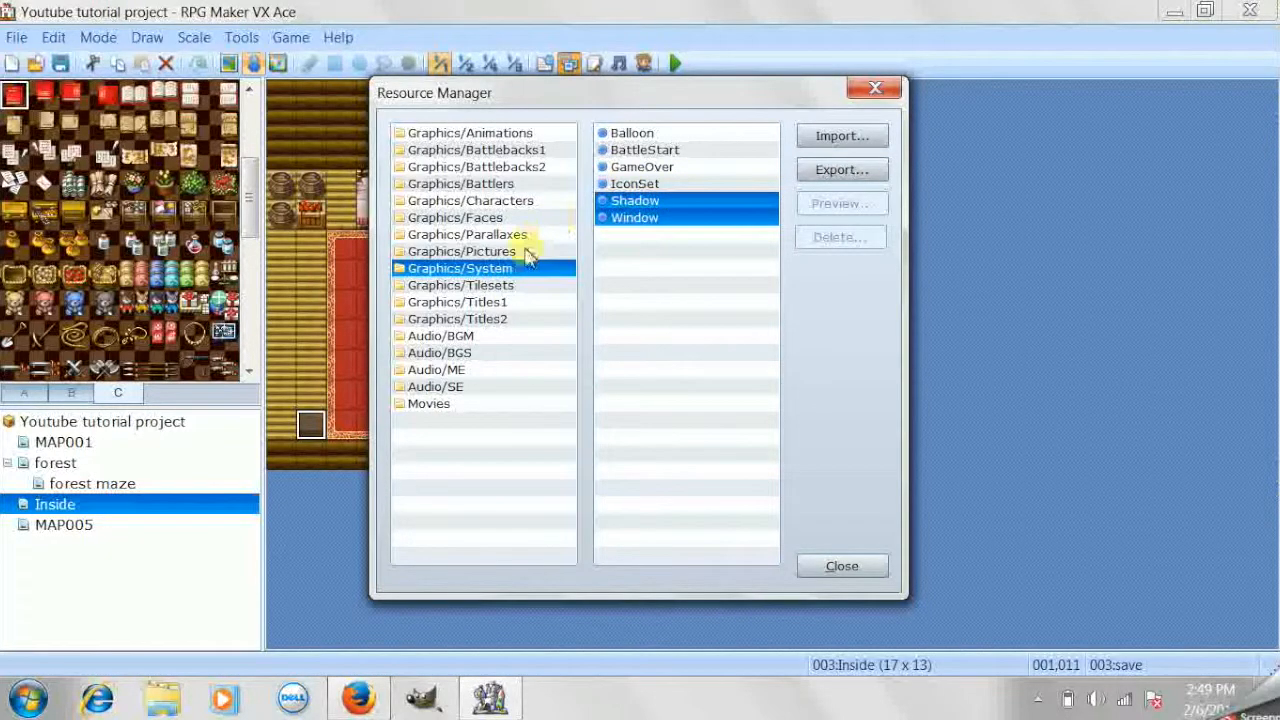
left_click(524, 252)
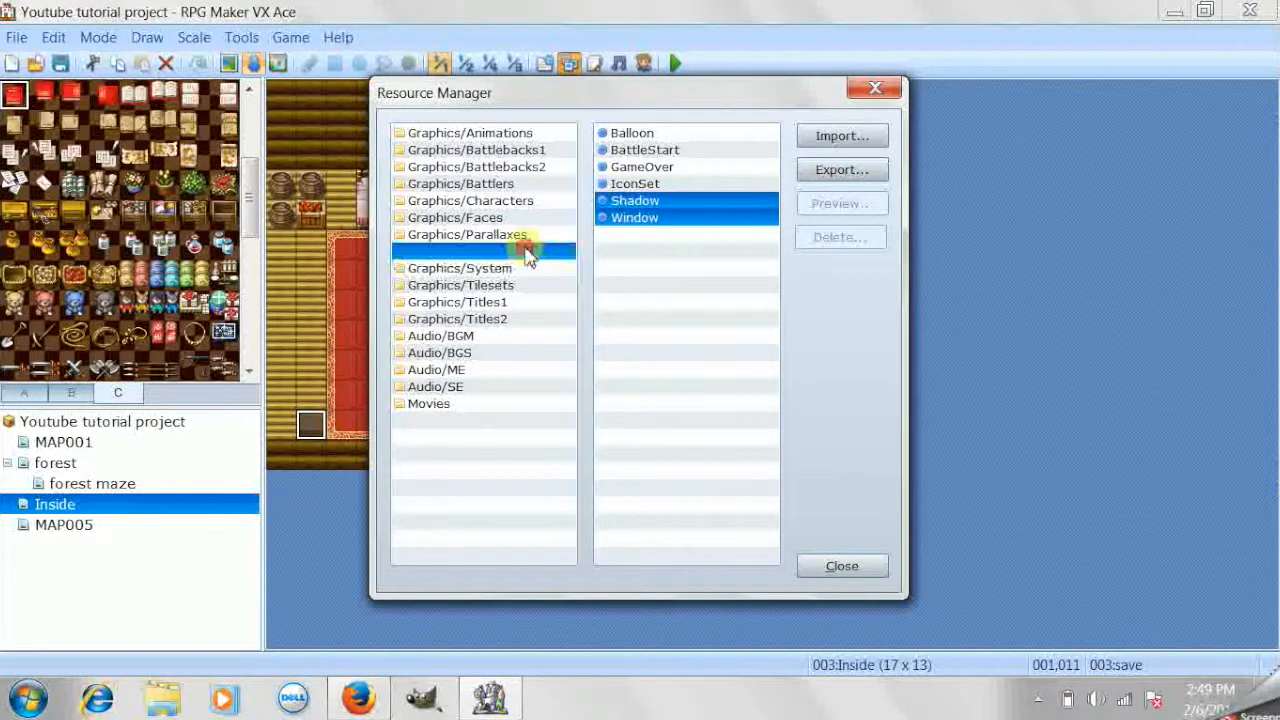
left_click(836, 142)
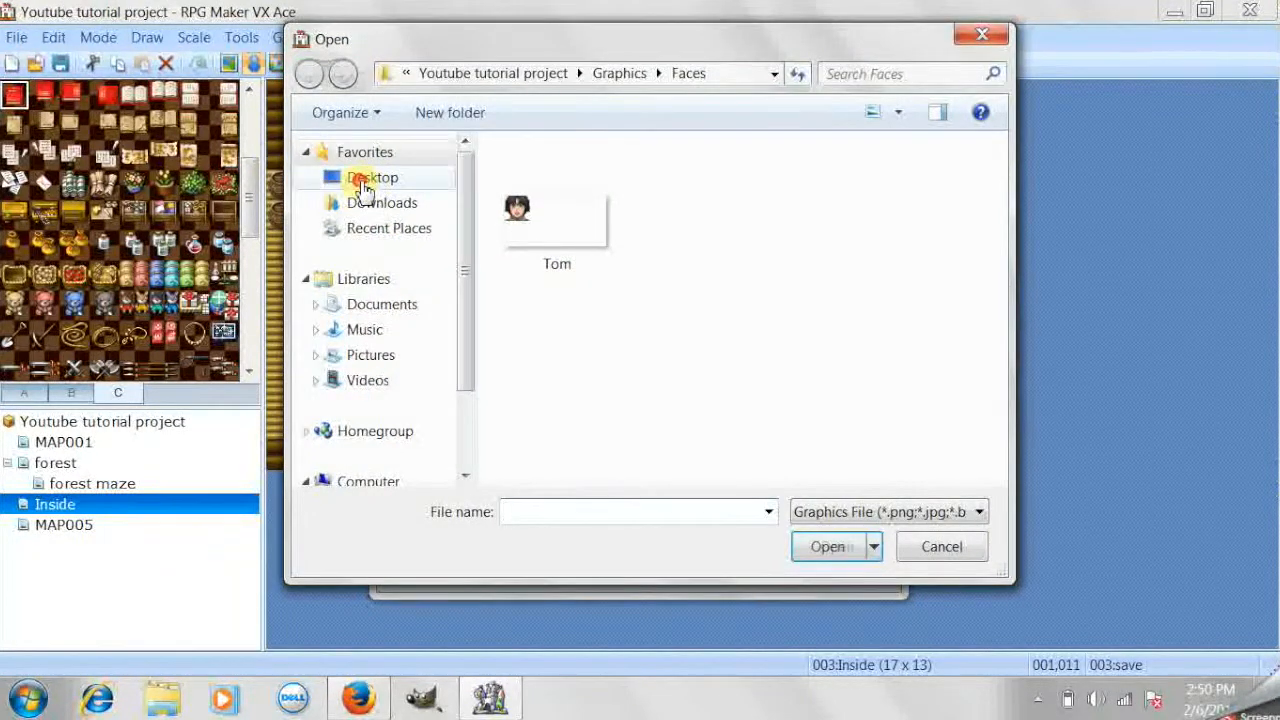
left_click(365, 190)
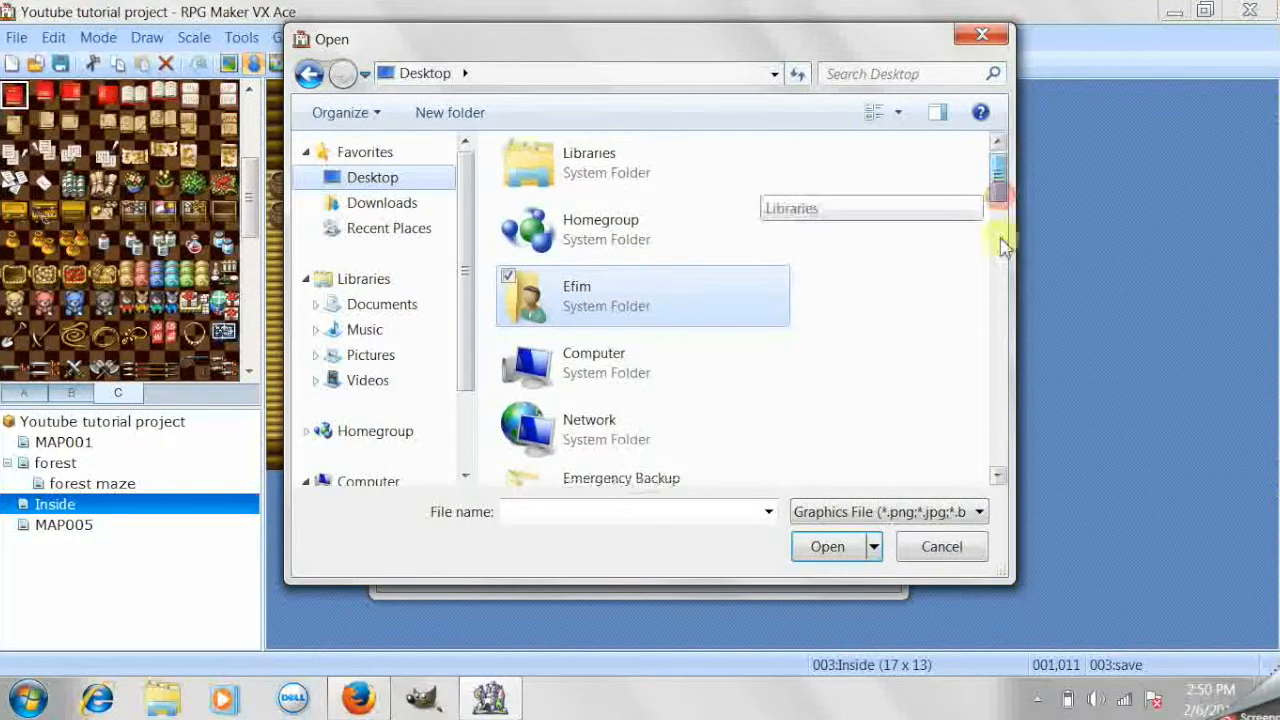
scroll(1006, 260, "down", 5)
scroll(1006, 300, "down", 15)
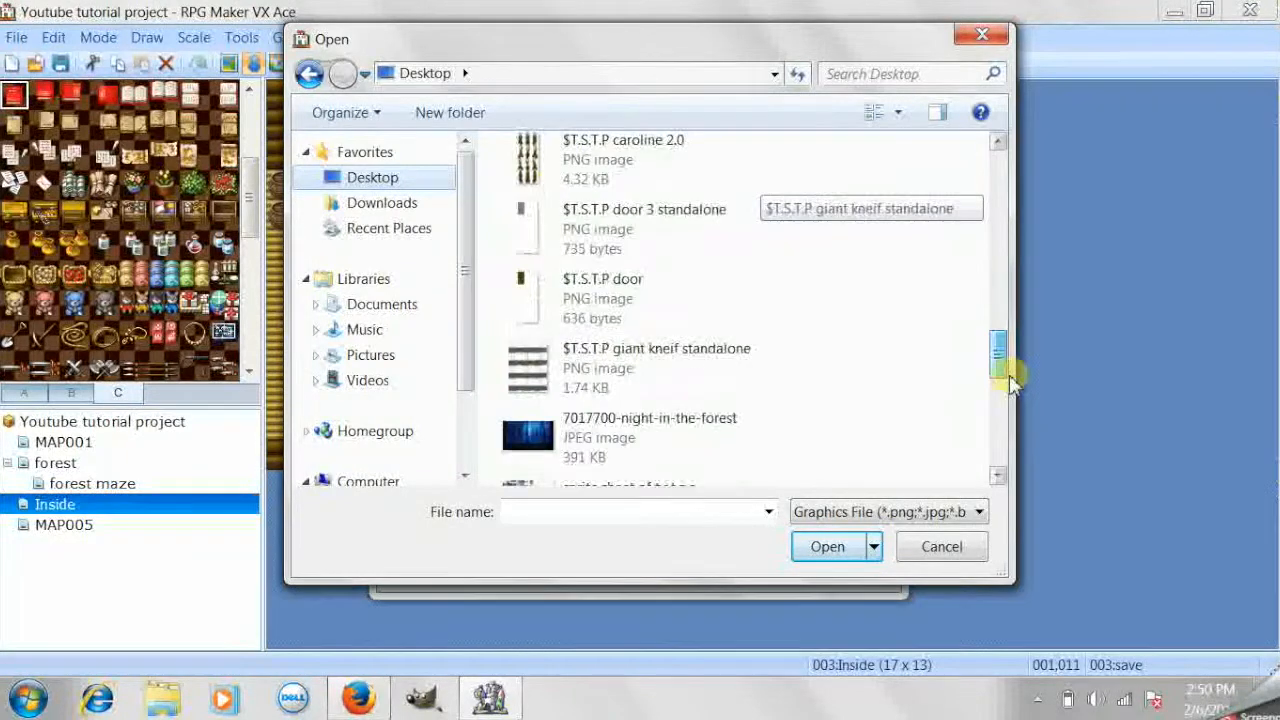
left_click(575, 290)
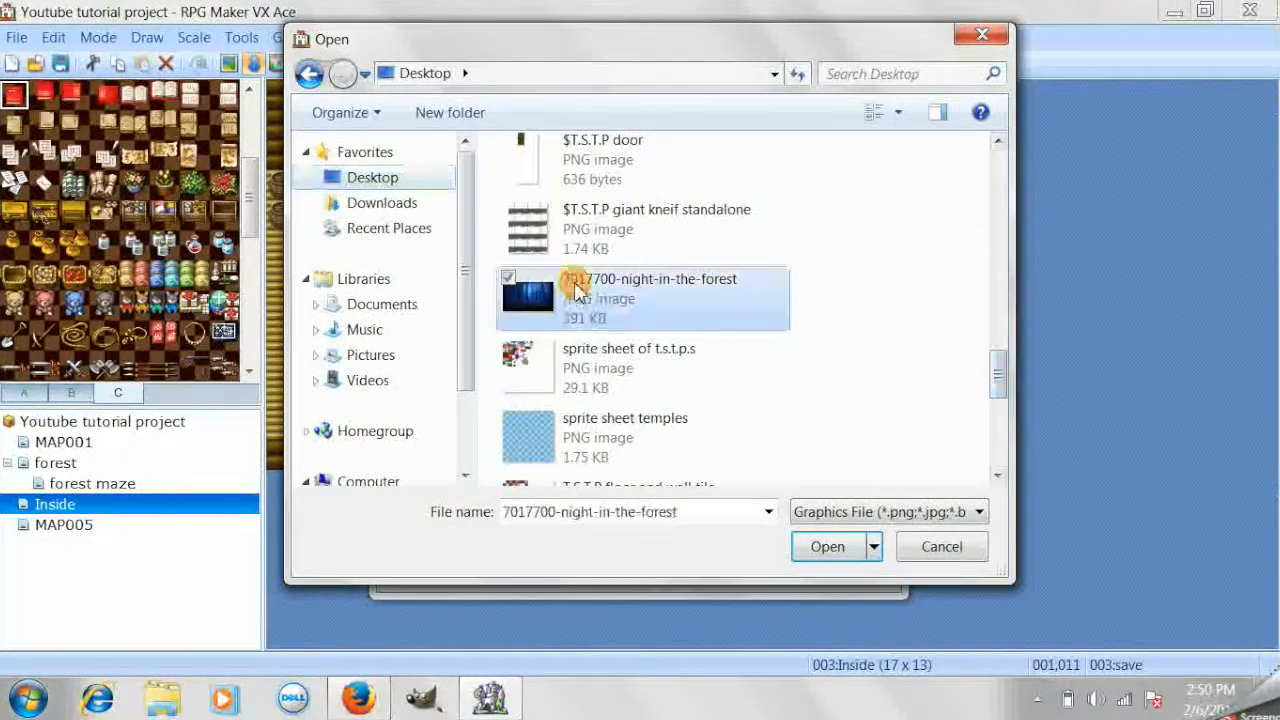
left_click(853, 553)
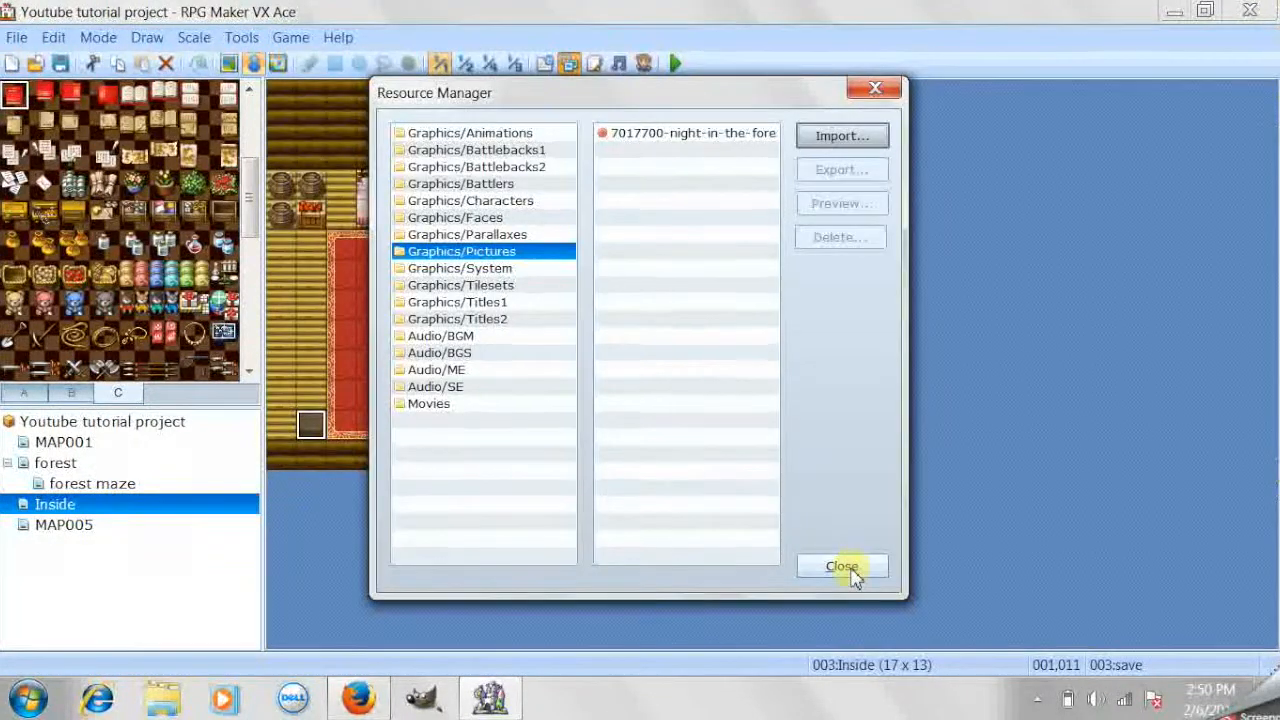
left_click(845, 567)
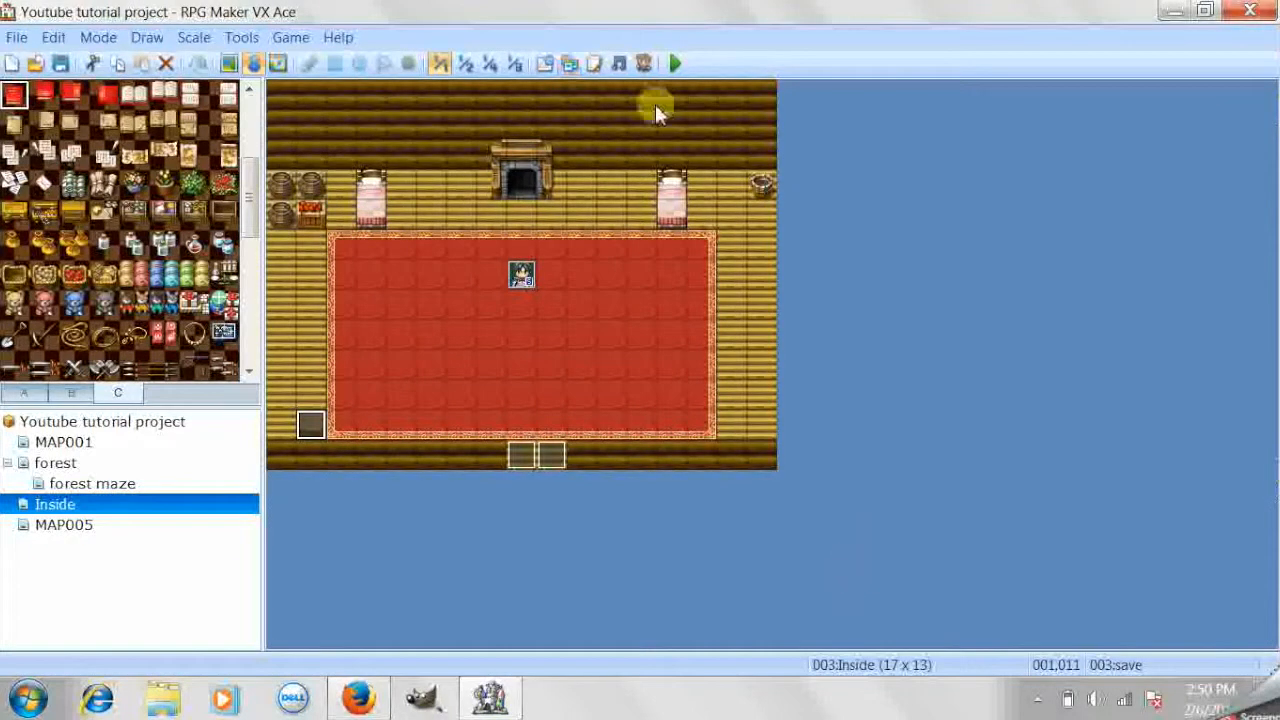
Look through the title screen background graphics in the Database's System settings, such as DemonCastle, CrossedSwords and Castle
left_click(540, 64)
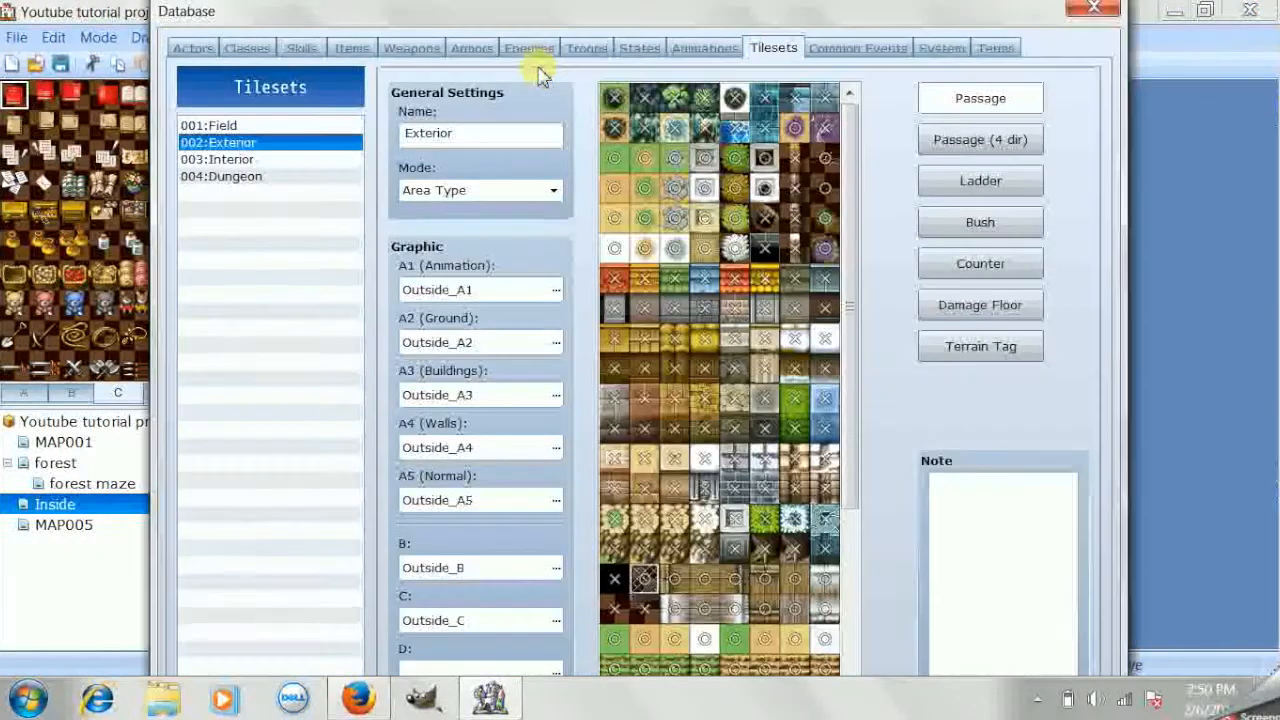
left_click(937, 52)
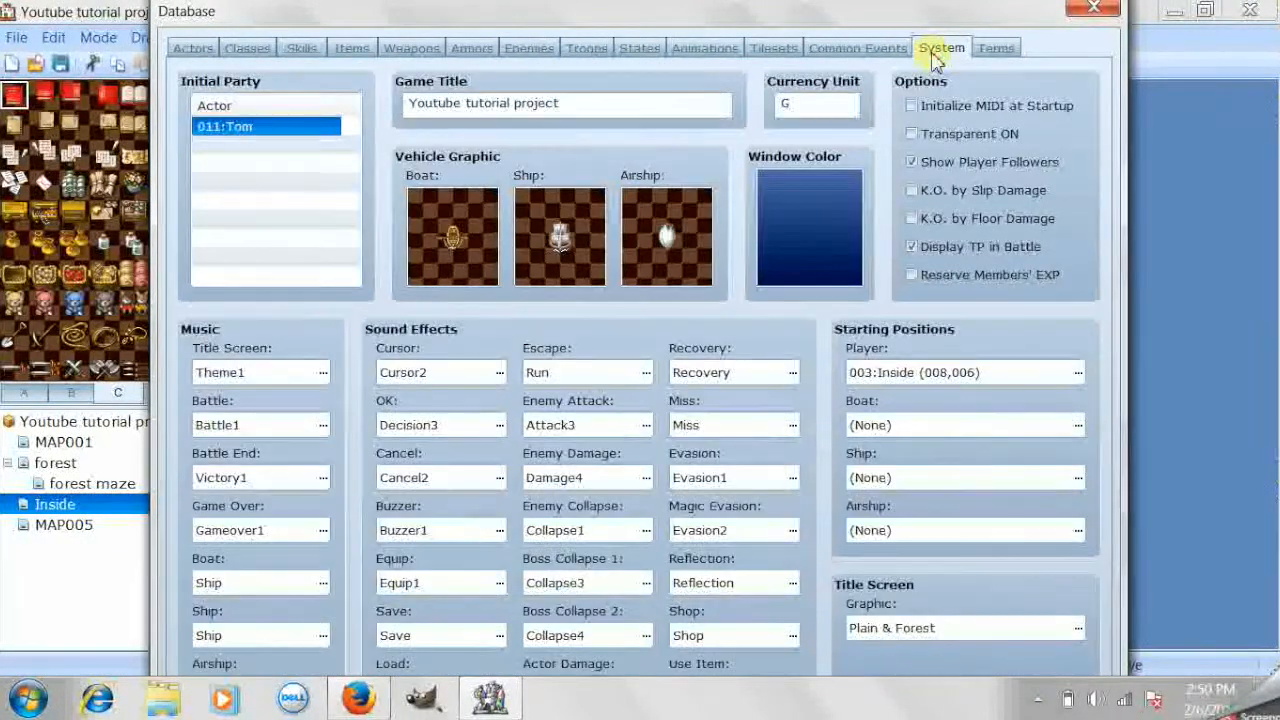
left_click_drag(900, 12, 862, 30)
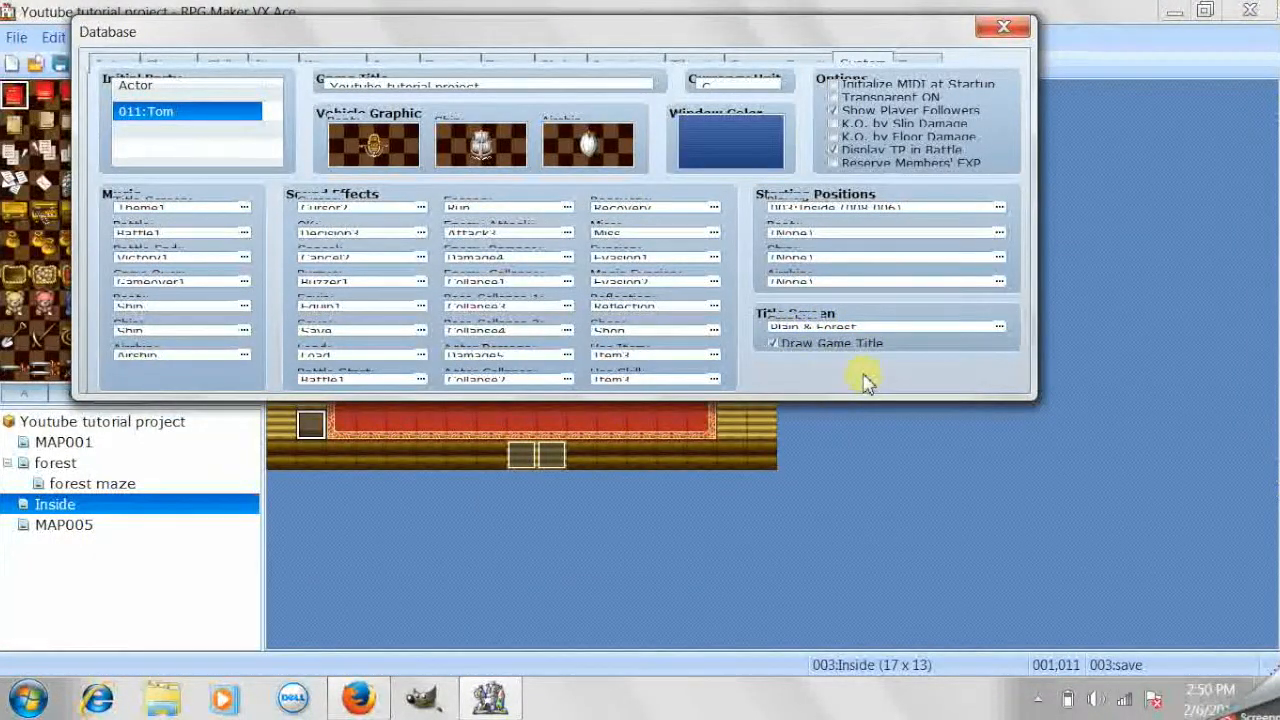
double_click(781, 328)
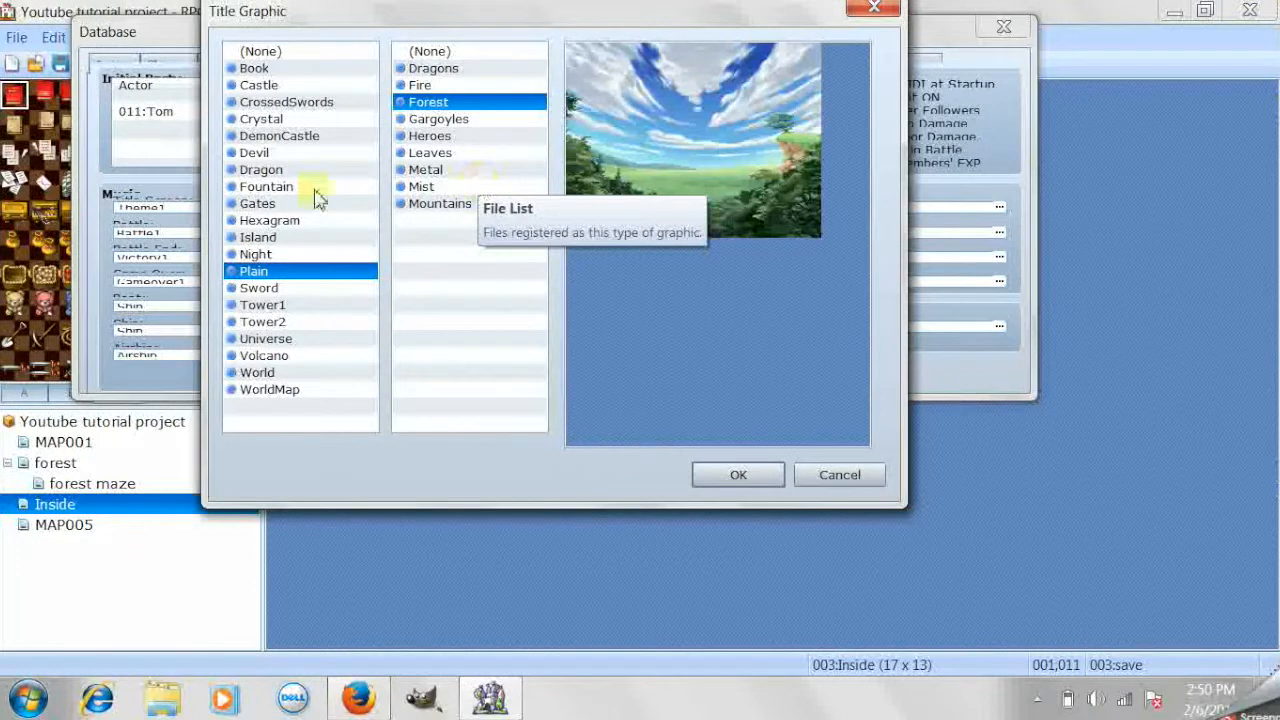
left_click(300, 322)
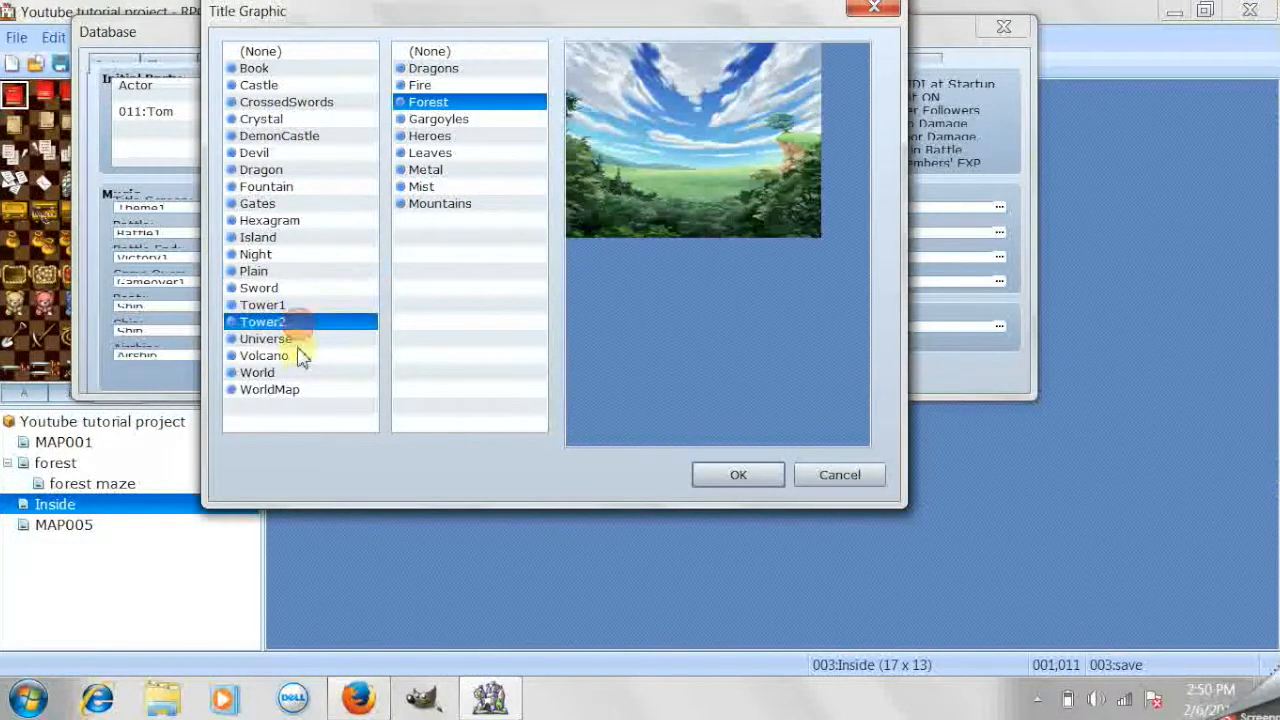
left_click(297, 190)
left_click(294, 135)
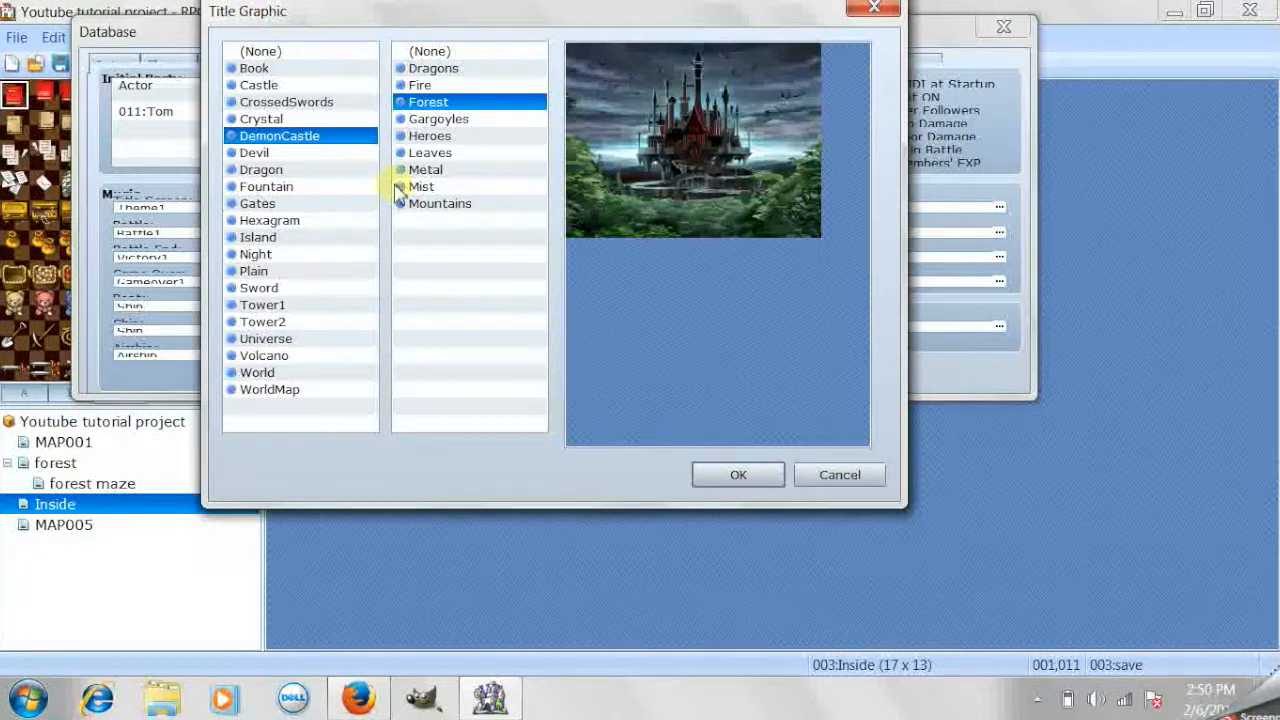
left_click(268, 203)
left_click(280, 102)
left_click(272, 85)
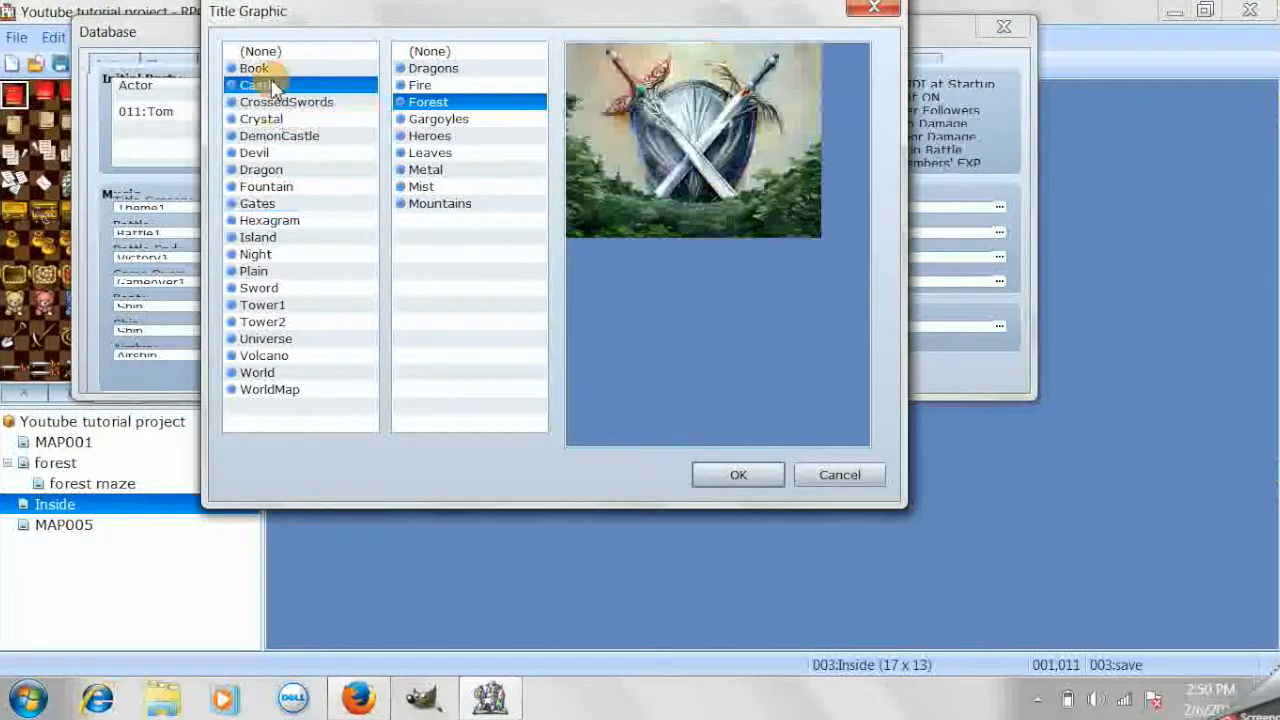
left_click(319, 240)
Try setting the title screen's background graphic to (None), keeping the Forest frame, and leave the Database without saving
left_click(256, 52)
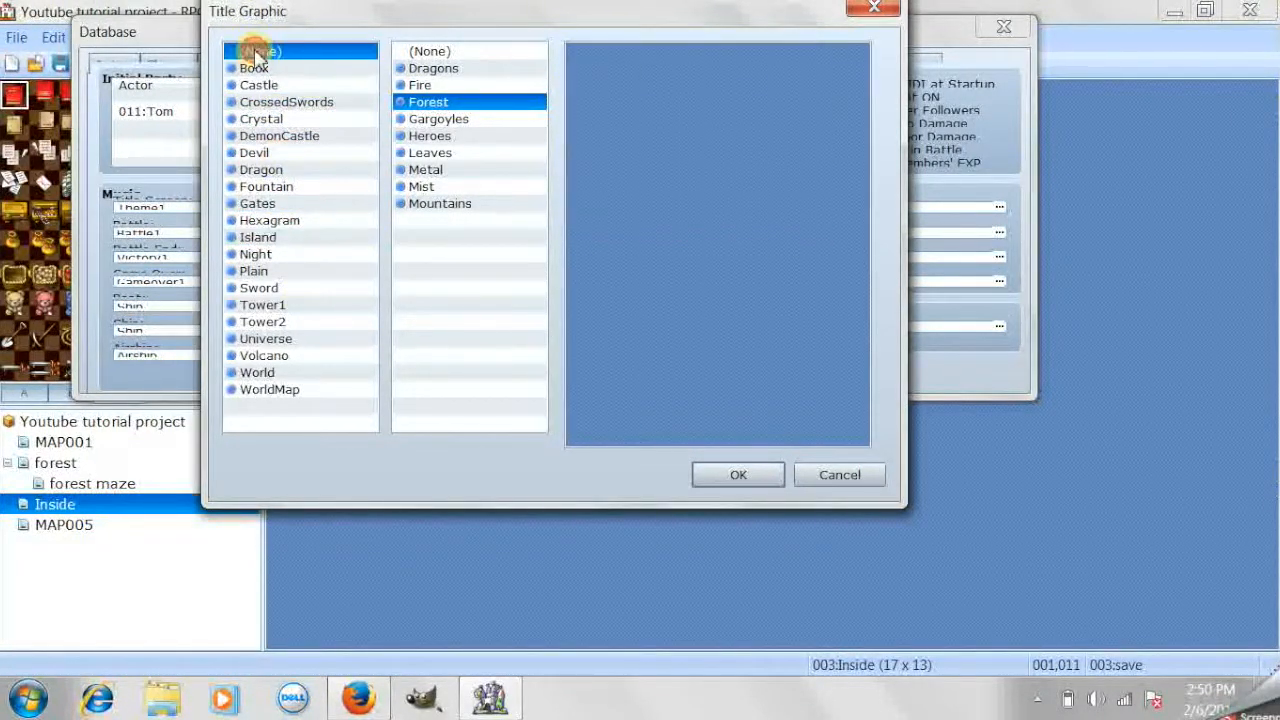
left_click(745, 474)
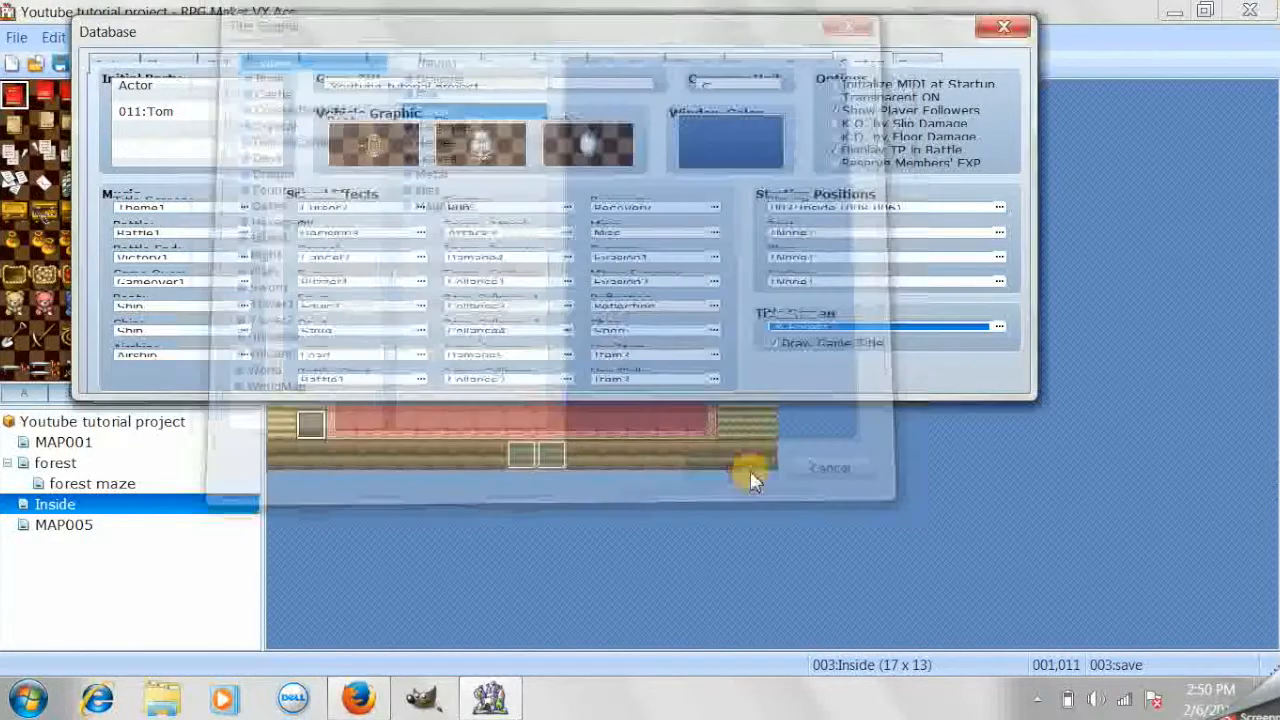
left_click(916, 393)
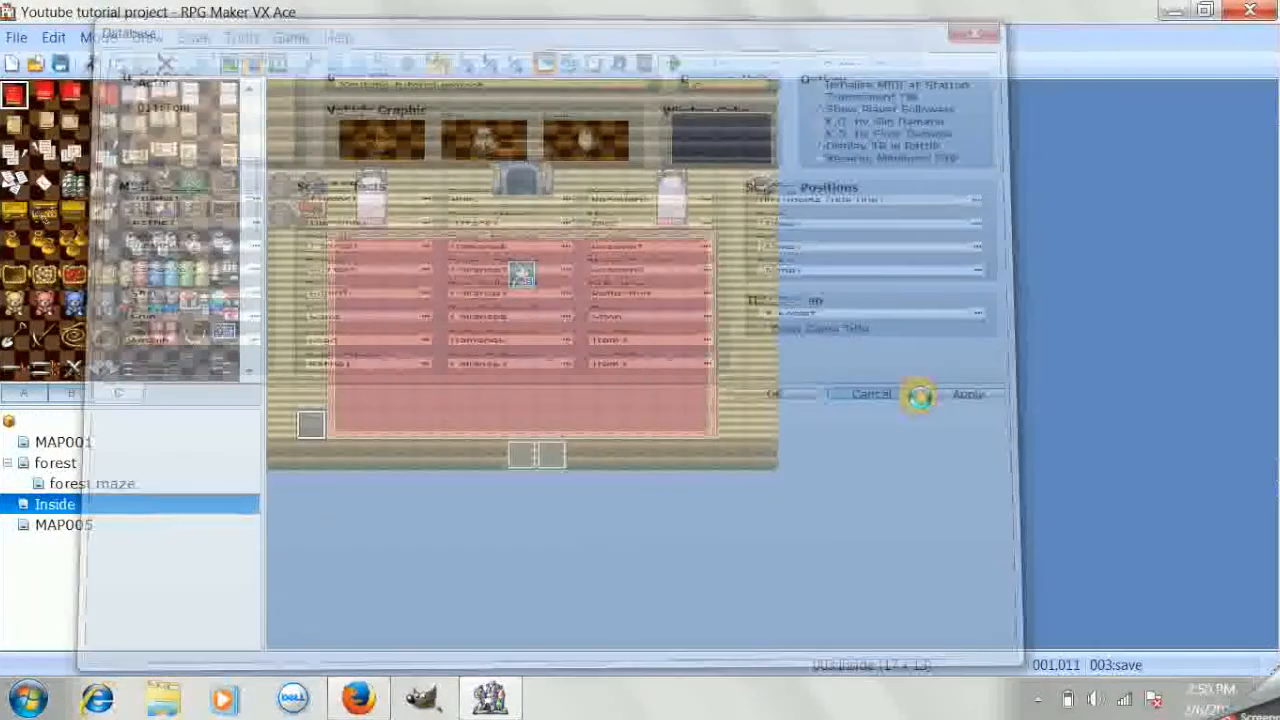
Look through the Resource Manager's graphics folders, such as Battlers, Faces and Parallaxes, ending in Graphics/Titles1
left_click(569, 63)
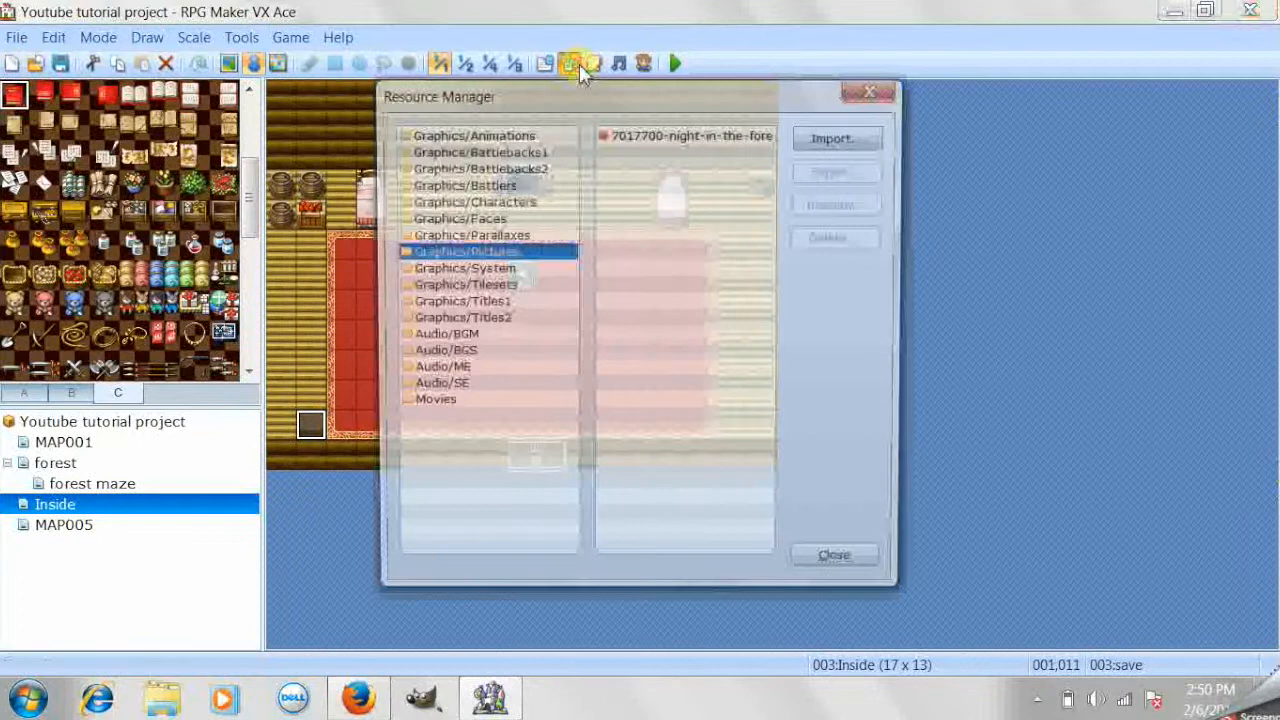
left_click(487, 217)
left_click(486, 184)
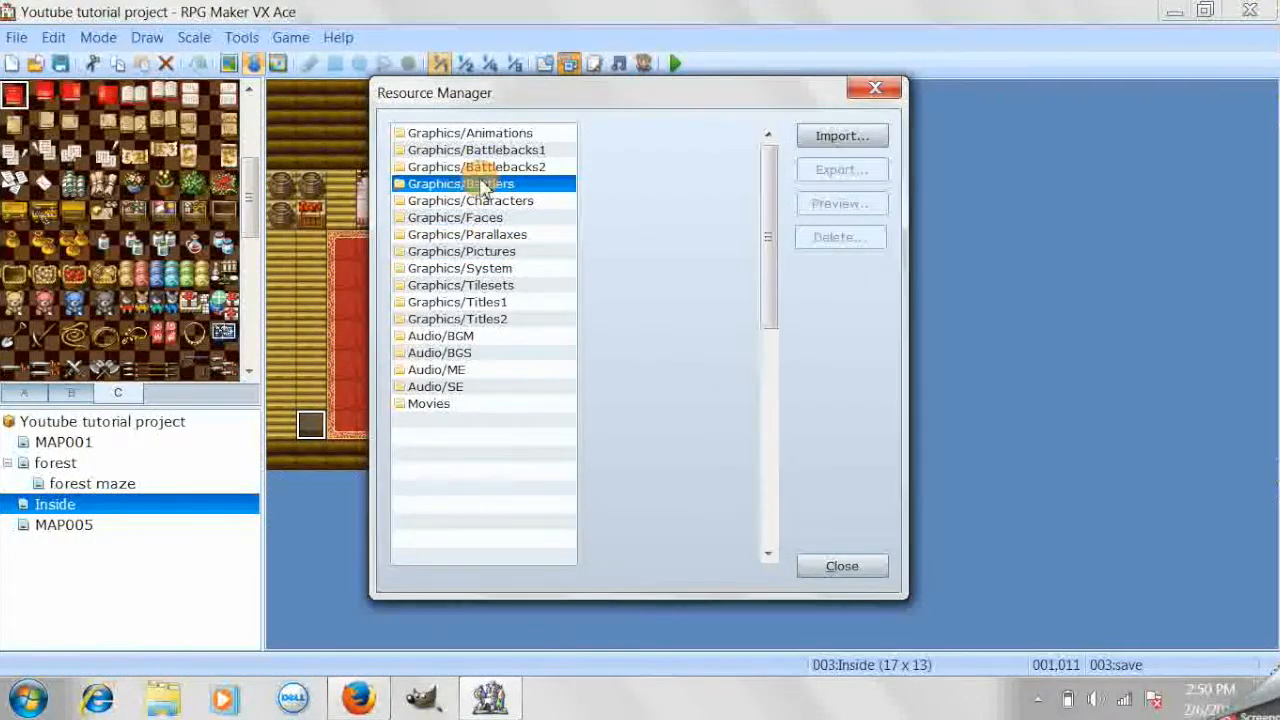
left_click(487, 218)
left_click(486, 200)
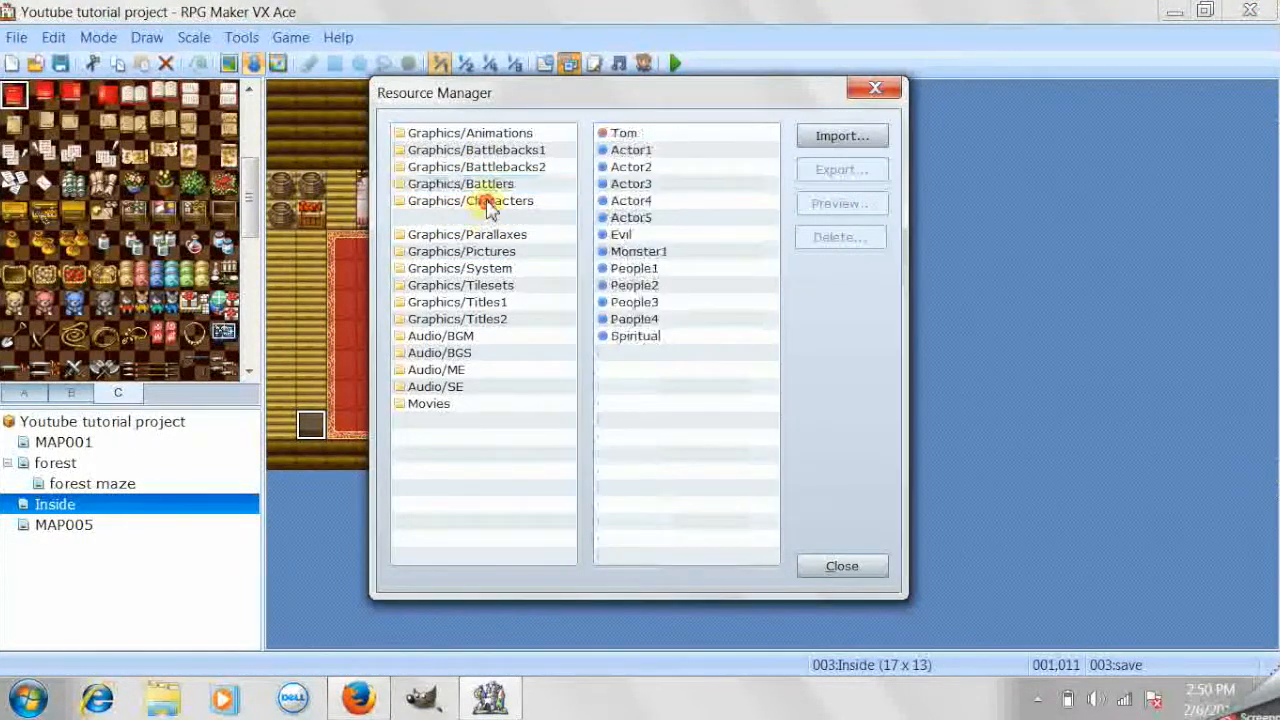
left_click(491, 251)
left_click(490, 234)
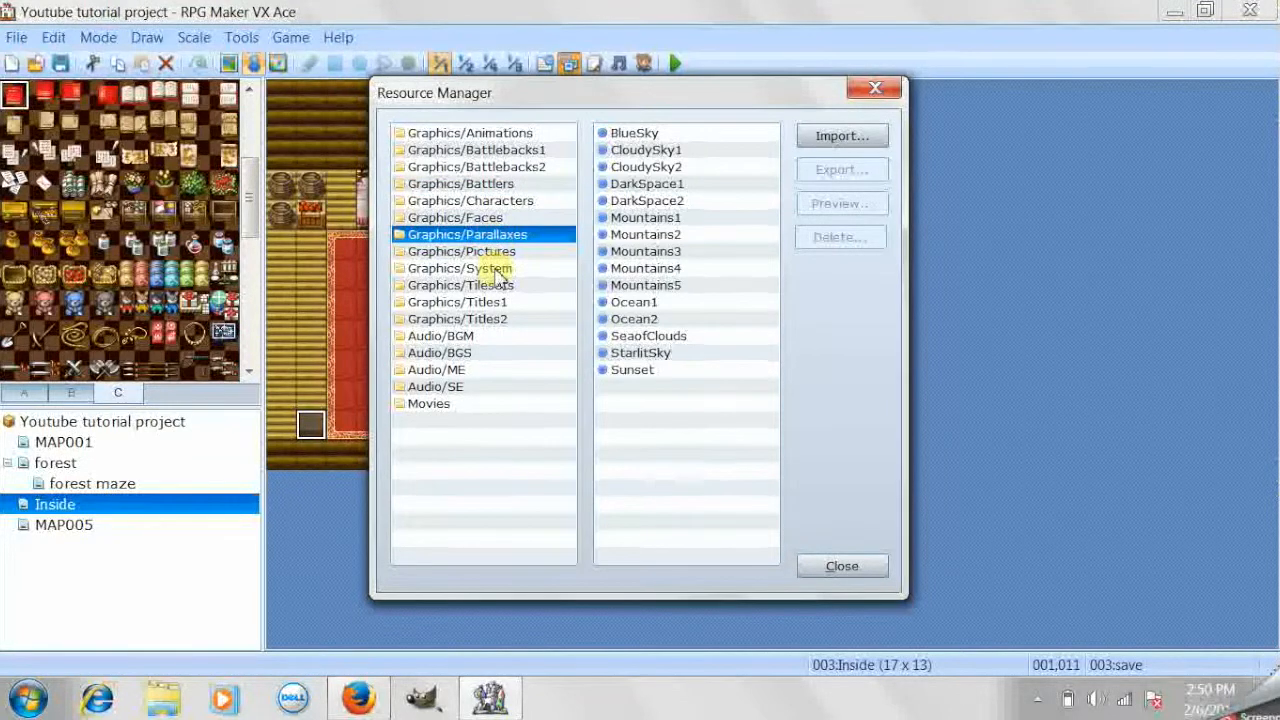
left_click(522, 286)
left_click(517, 302)
left_click(518, 303)
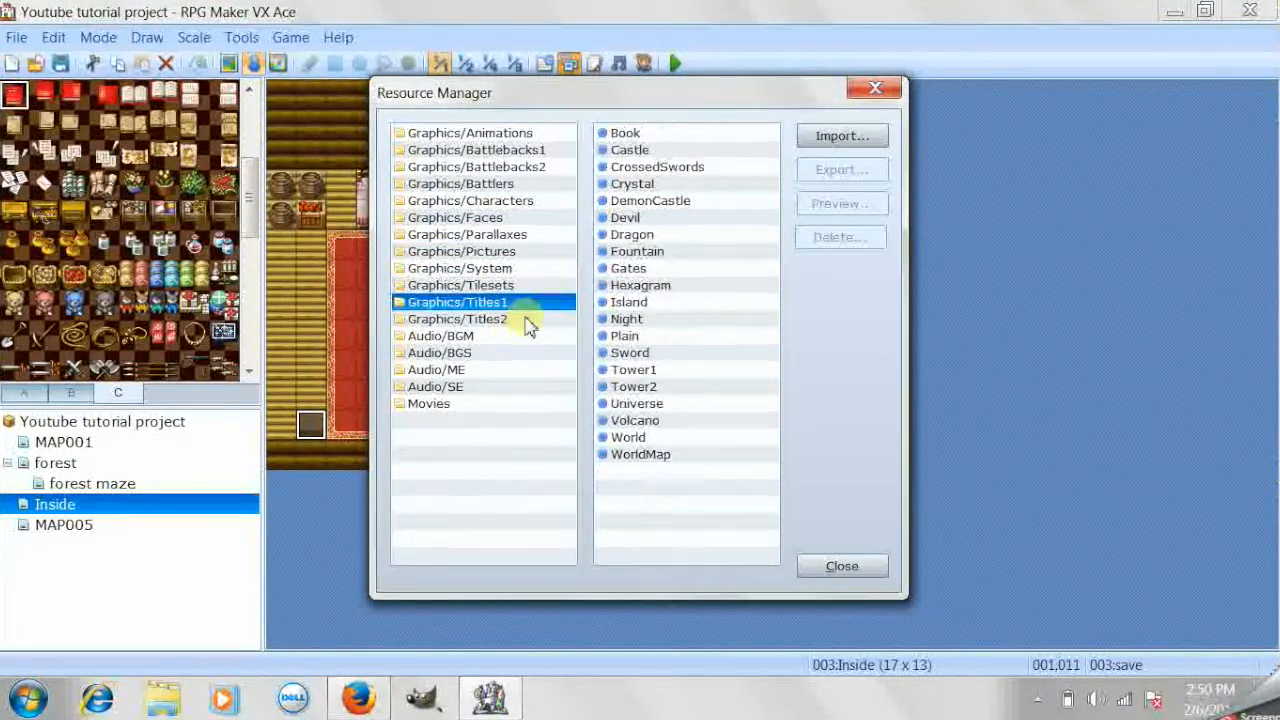
Preview the Fountain, World and Dragon images in the Graphics/Titles1 folder
left_click(740, 251)
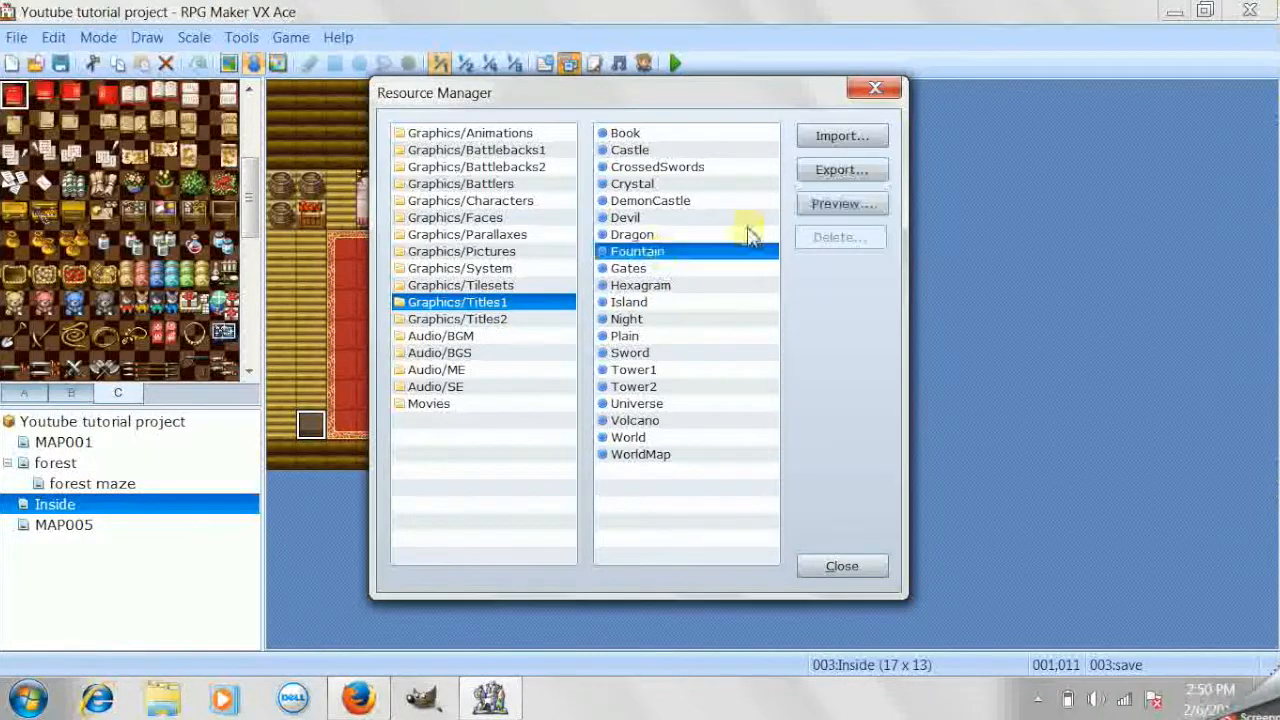
left_click(838, 204)
left_click(878, 110)
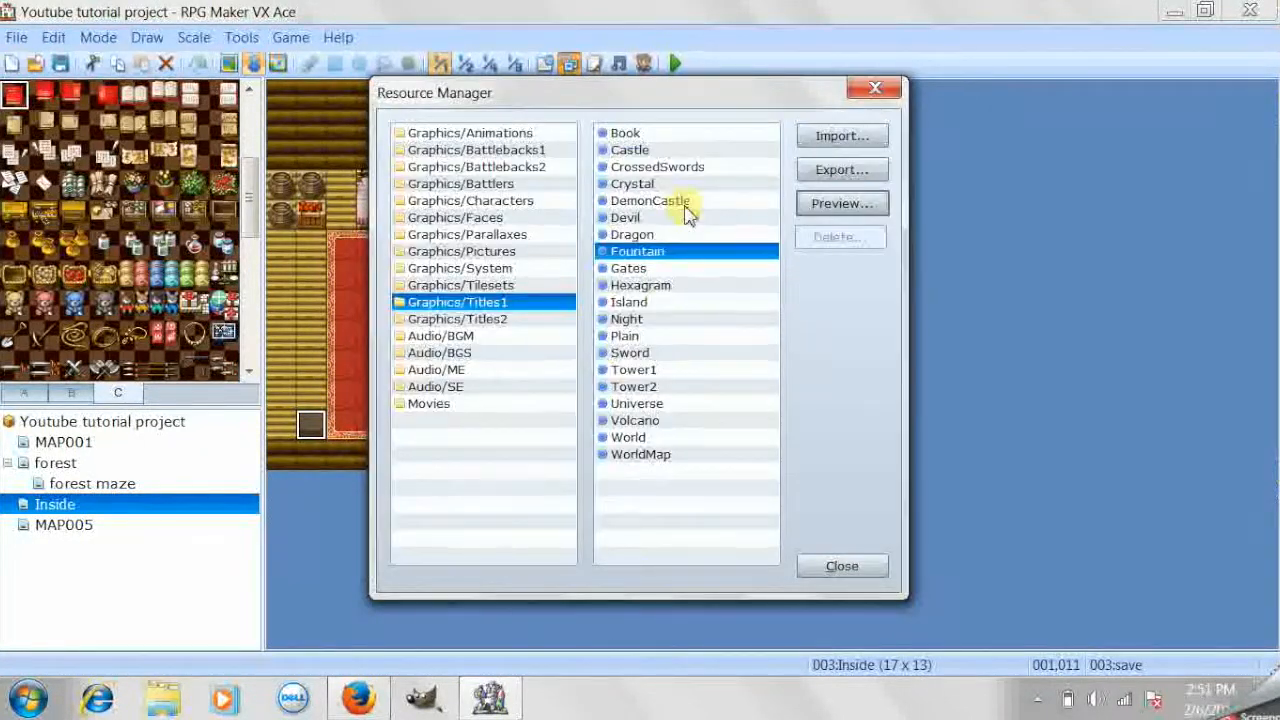
left_click(625, 437)
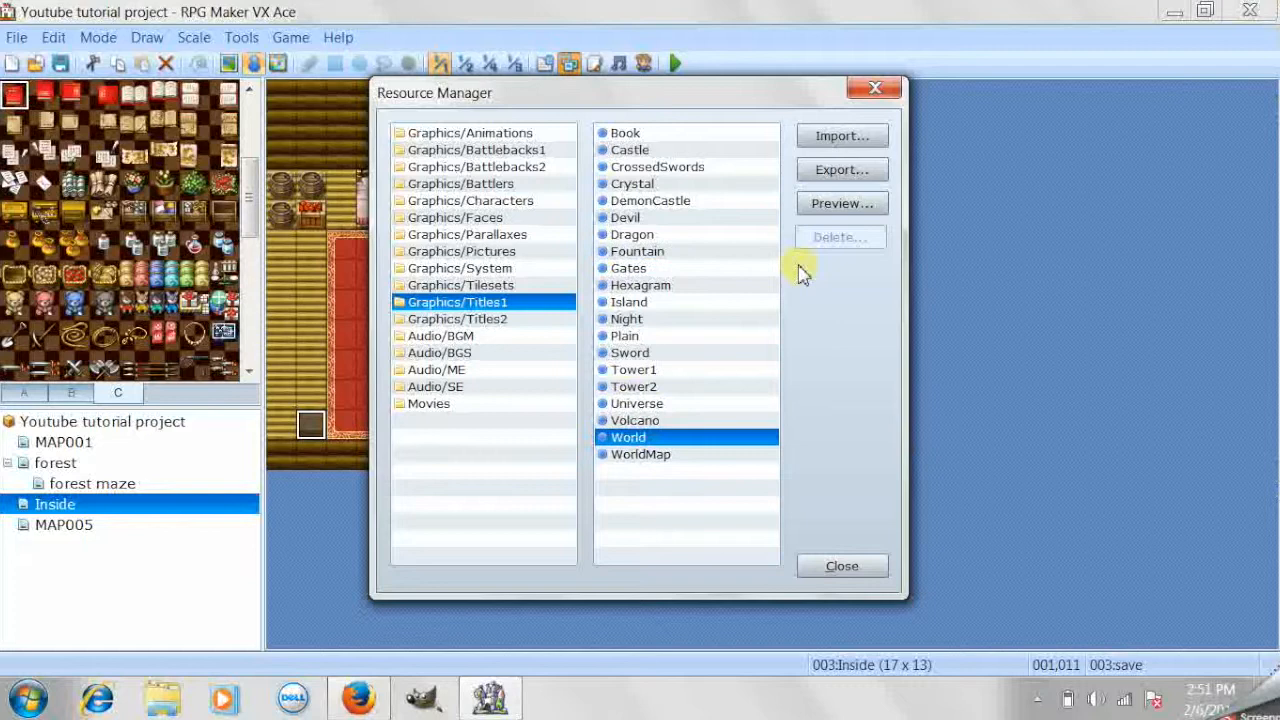
left_click(810, 208)
left_click(847, 555)
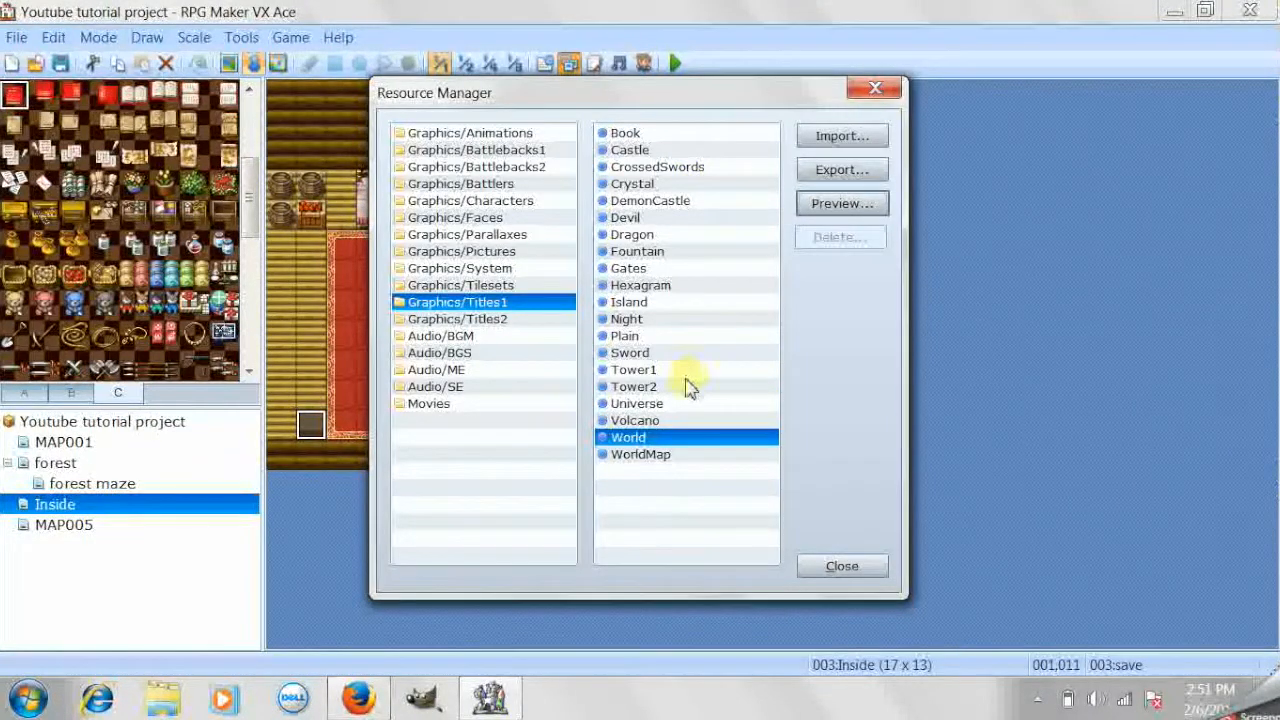
left_click(680, 236)
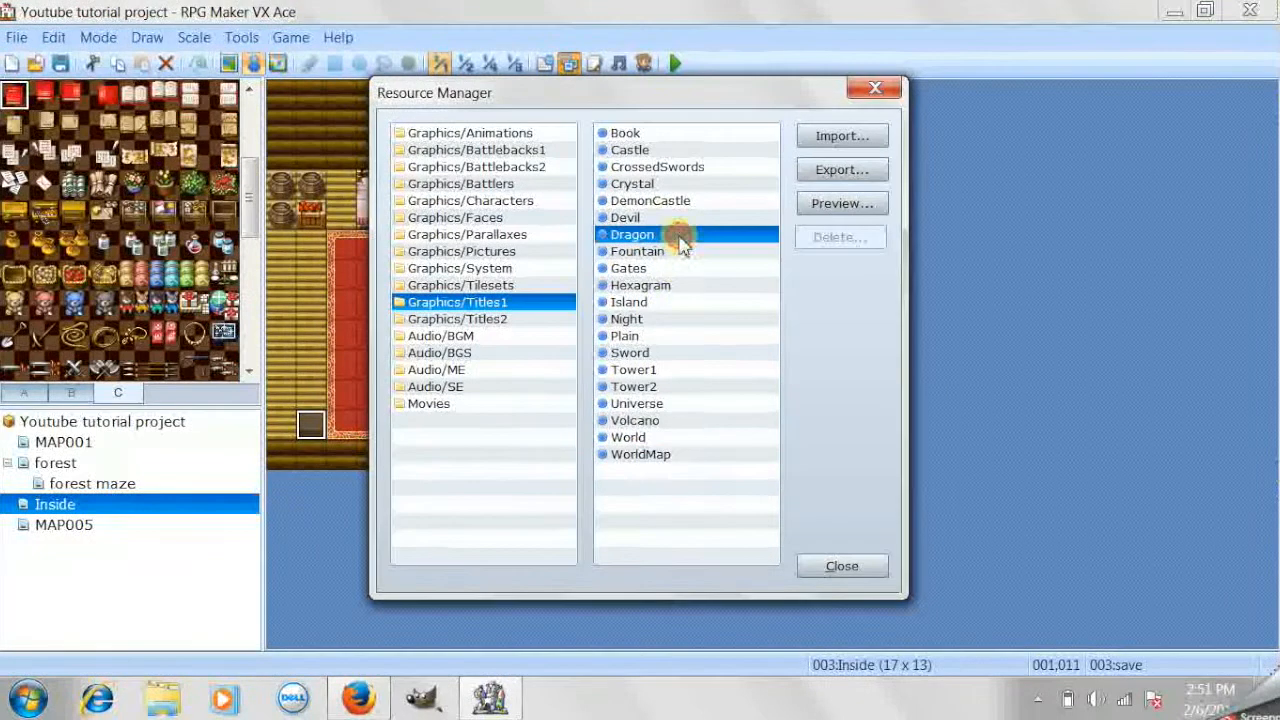
left_click(822, 206)
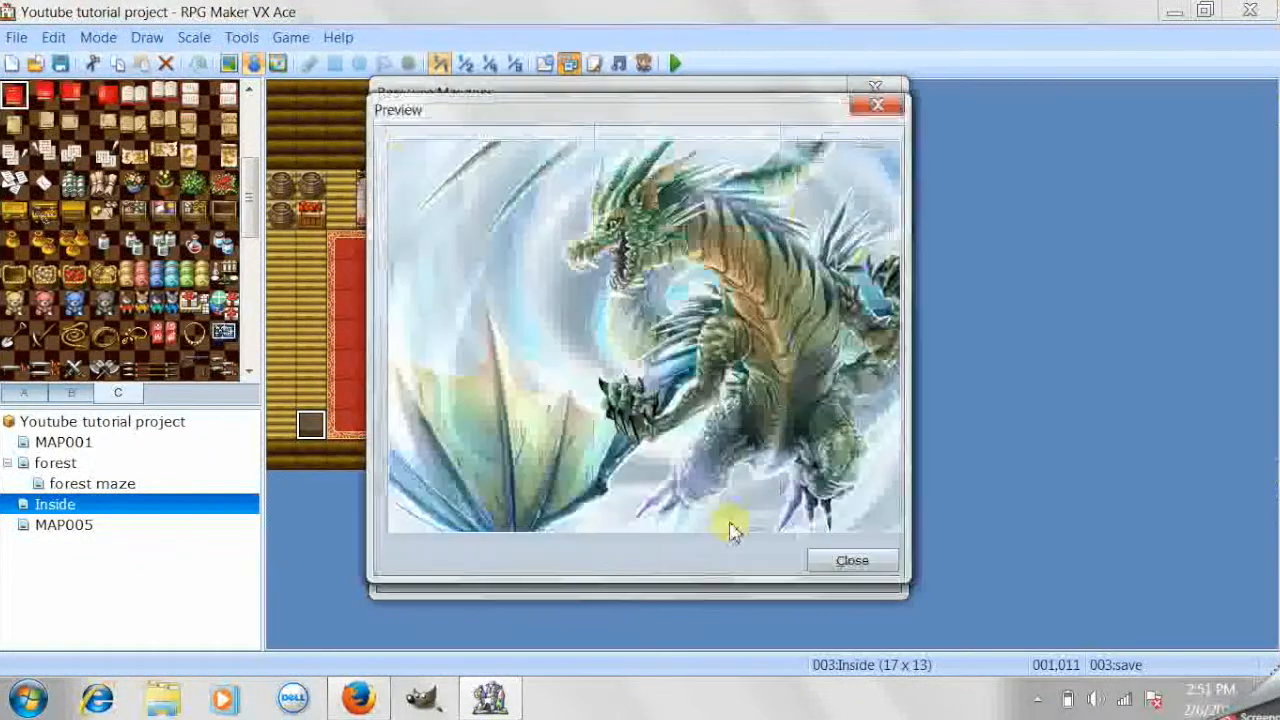
left_click(828, 557)
Import the 7017700-night-in-the-forest image into the Graphics/Titles1 folder and close the Resource Manager
left_click(830, 172)
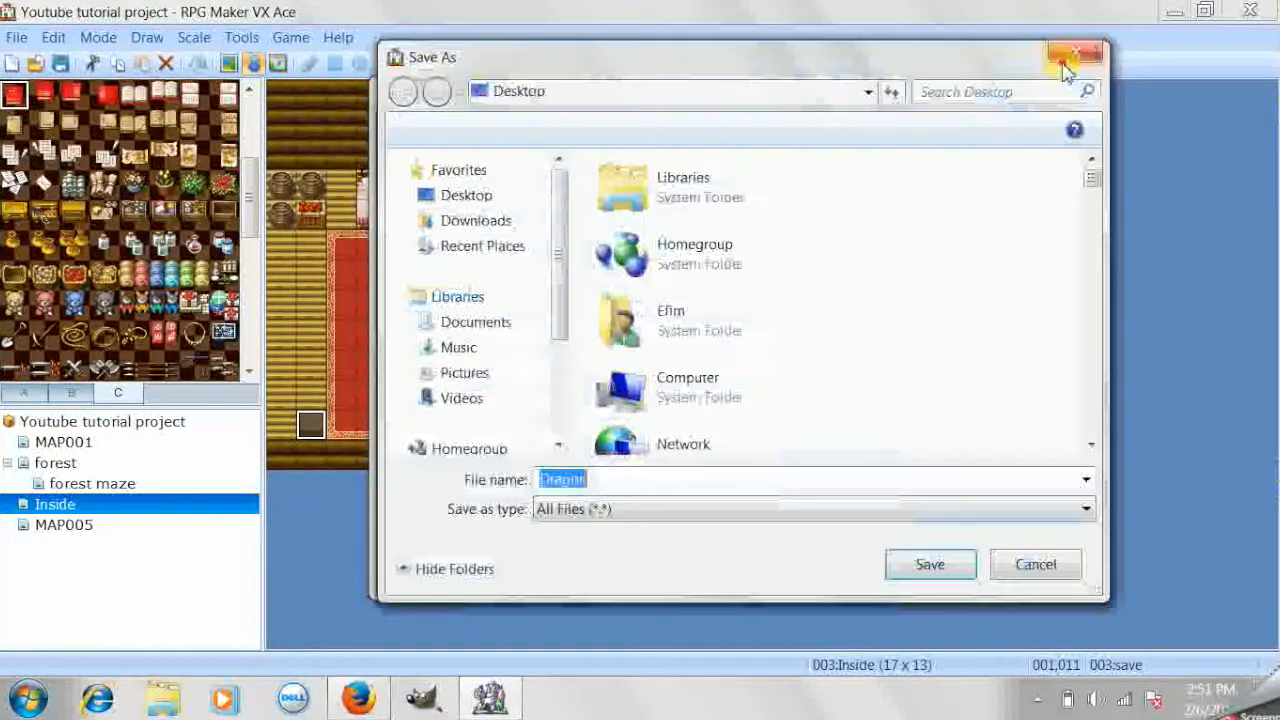
left_click(1068, 58)
left_click(845, 136)
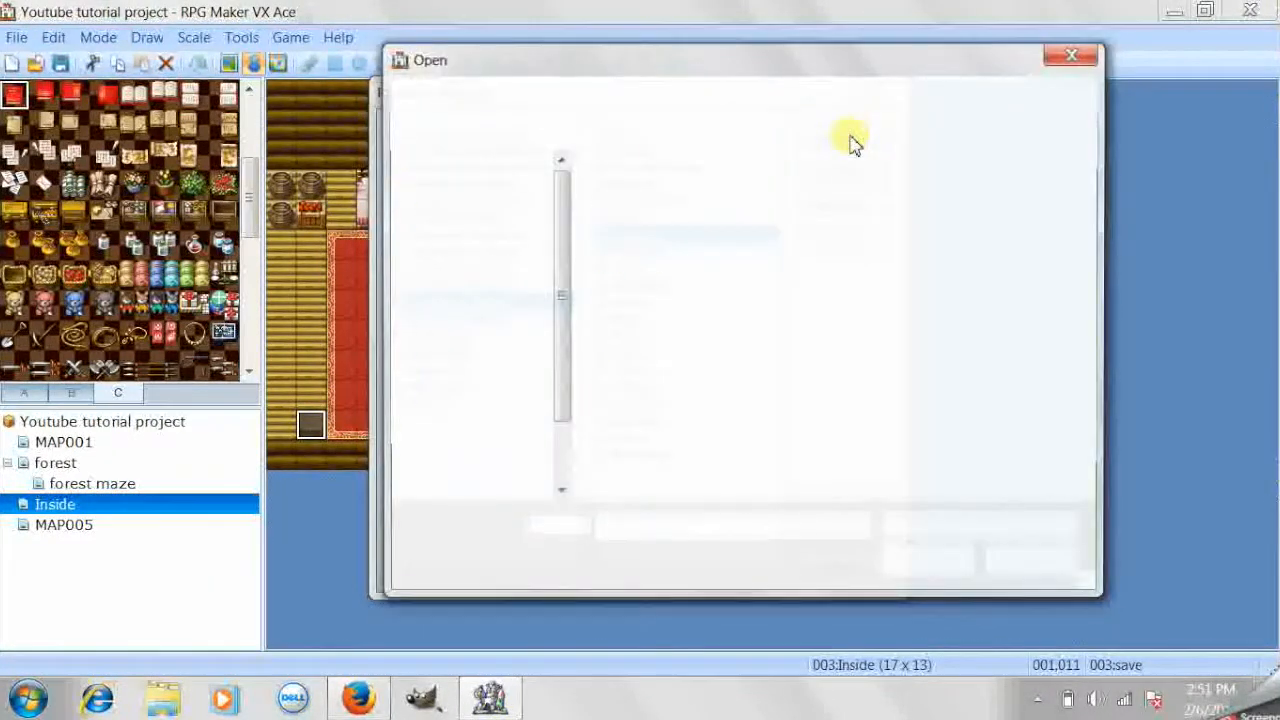
left_click_drag(1090, 197, 1064, 386)
left_click(678, 312)
left_click(678, 312)
left_click(866, 566)
Set the title screen graphic to 7017700-night-in-the-forest with the frame set to (None), and save the Database
left_click(546, 62)
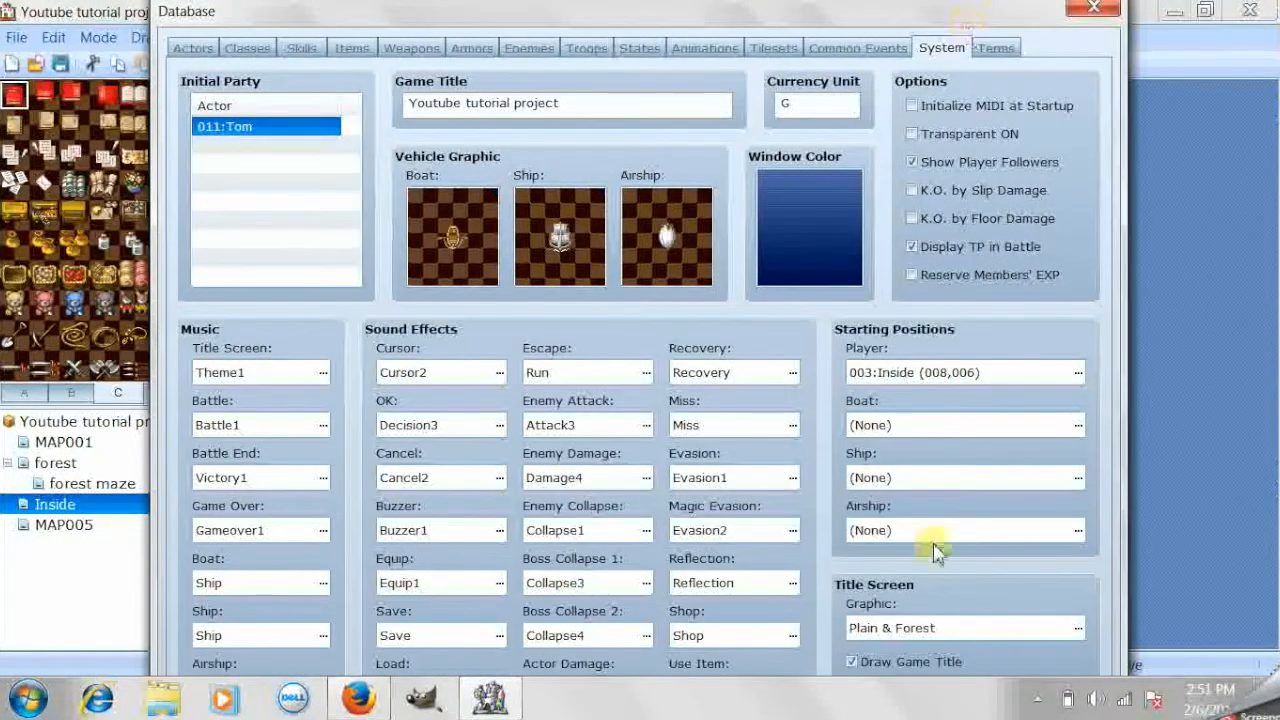
double_click(925, 628)
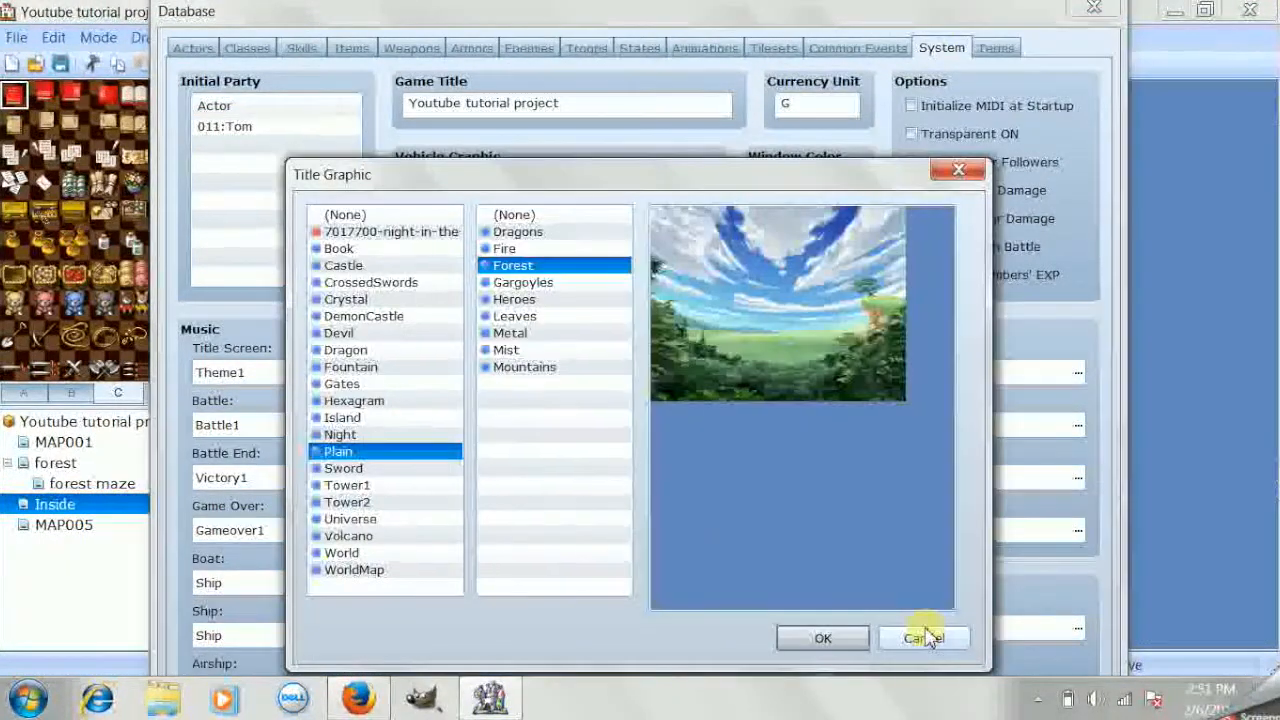
left_click(420, 232)
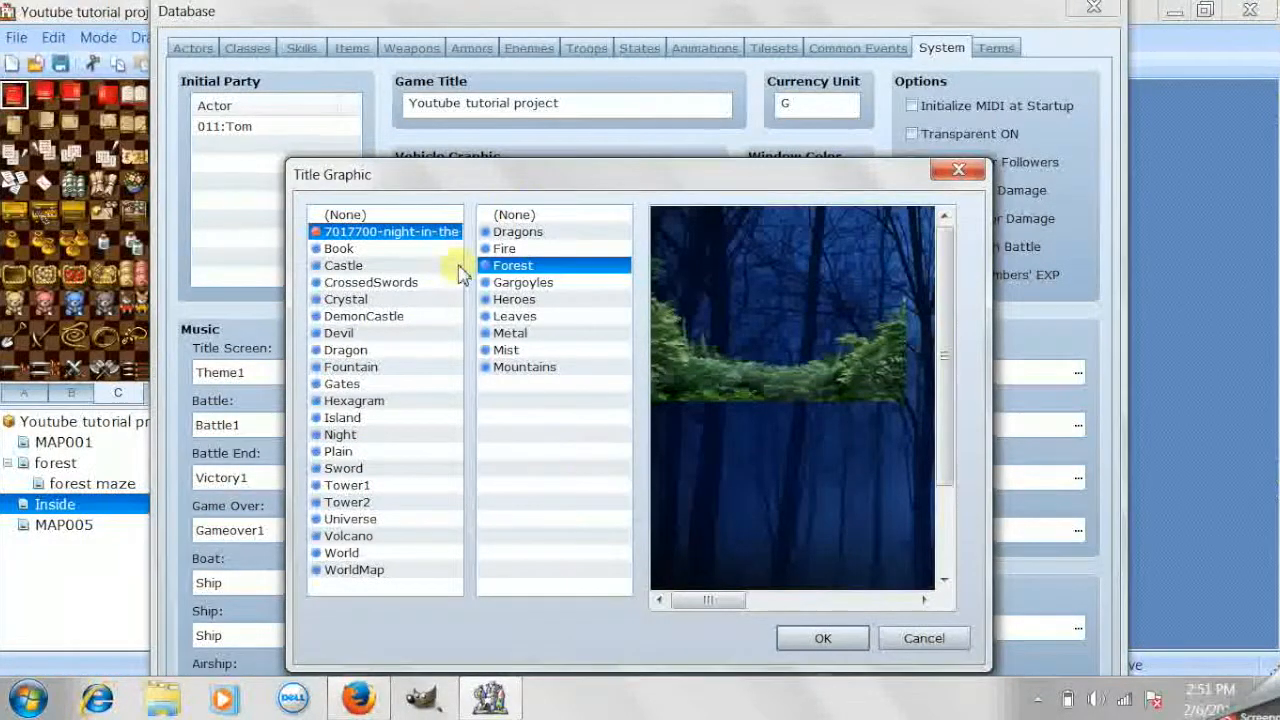
left_click(514, 214)
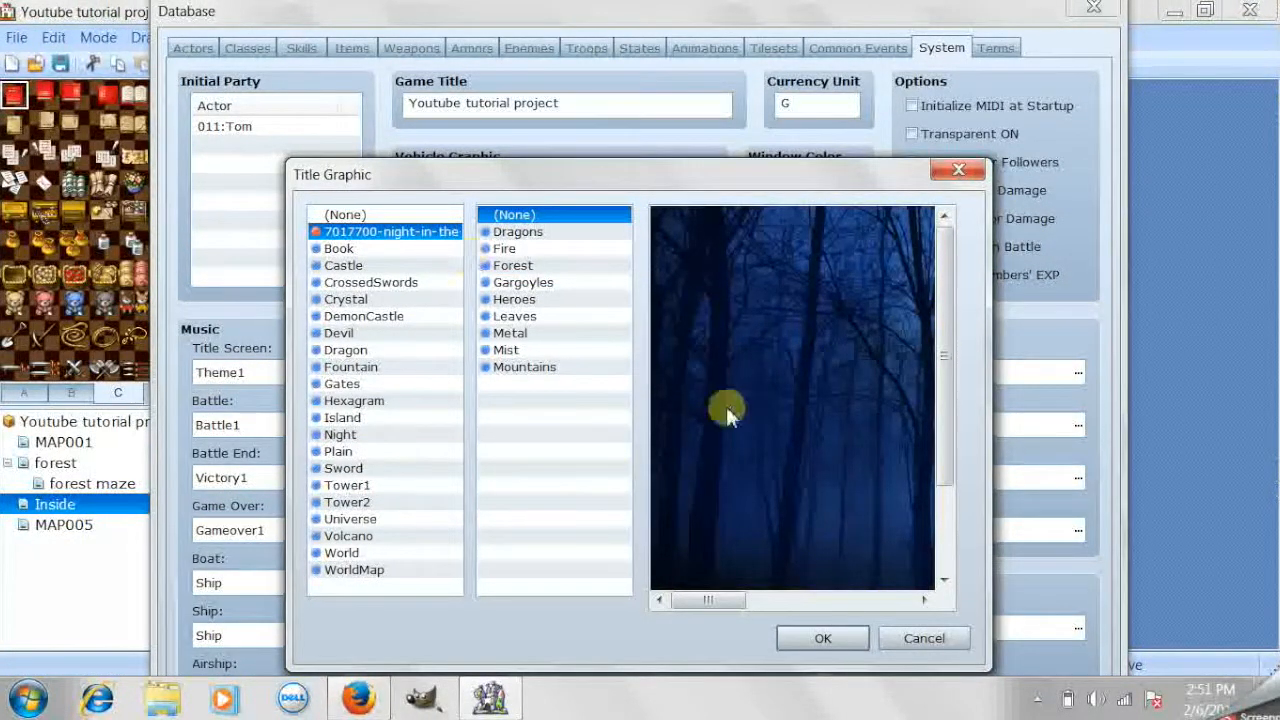
left_click(828, 641)
mouse_move(838, 4)
left_mouse_down()
mouse_move(851, 276)
mouse_move(829, 34)
left_mouse_up()
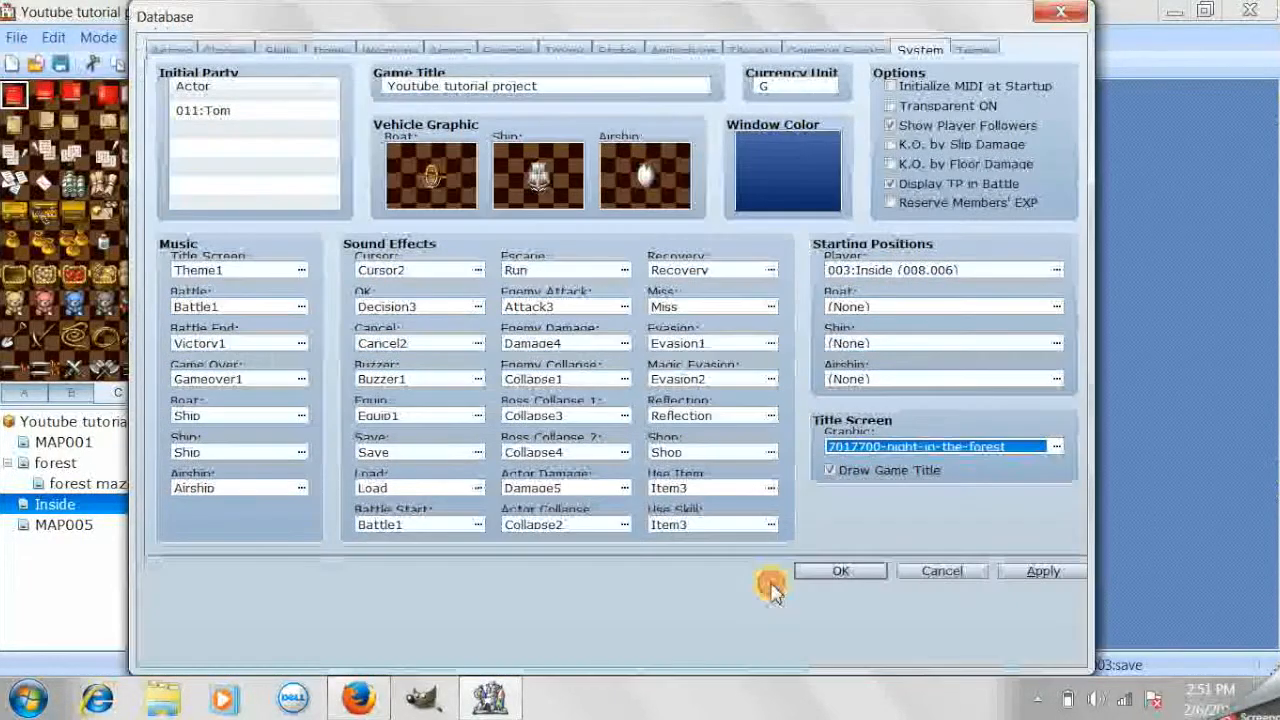
left_click(836, 571)
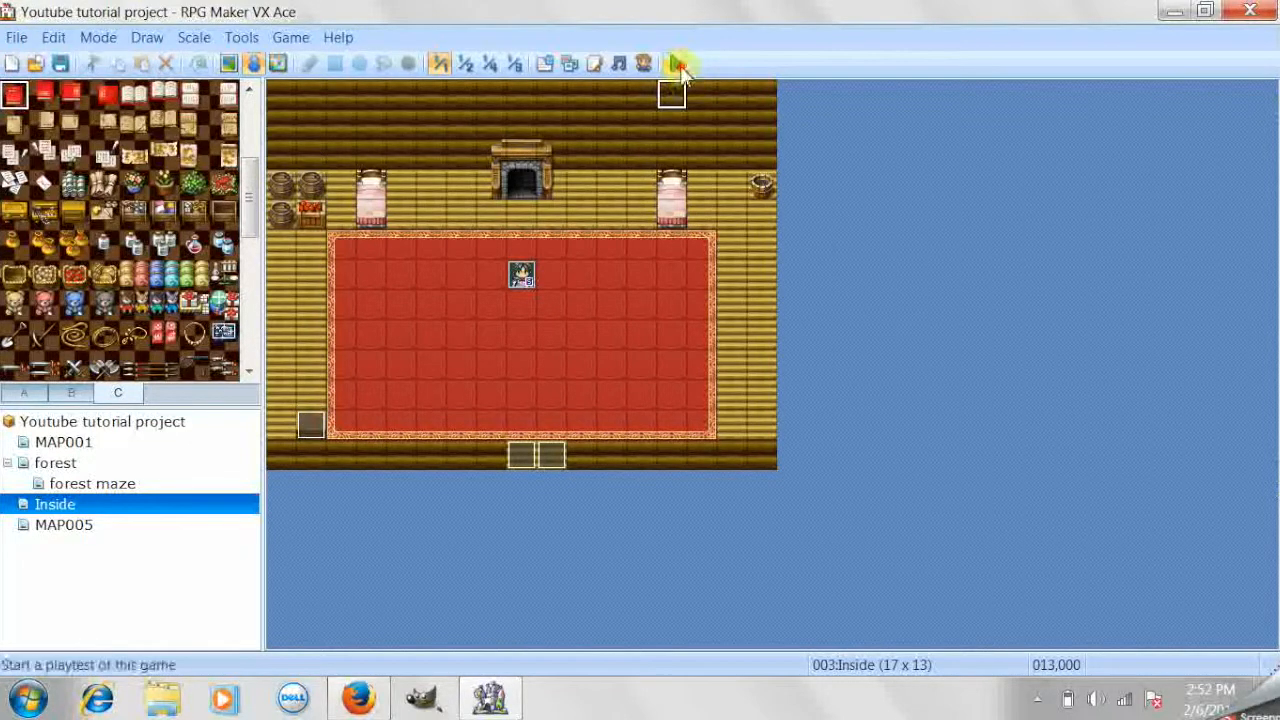
Playtest the game to check the new title screen, then shut the game down from its title menu
left_click(675, 64)
left_click(563, 400)
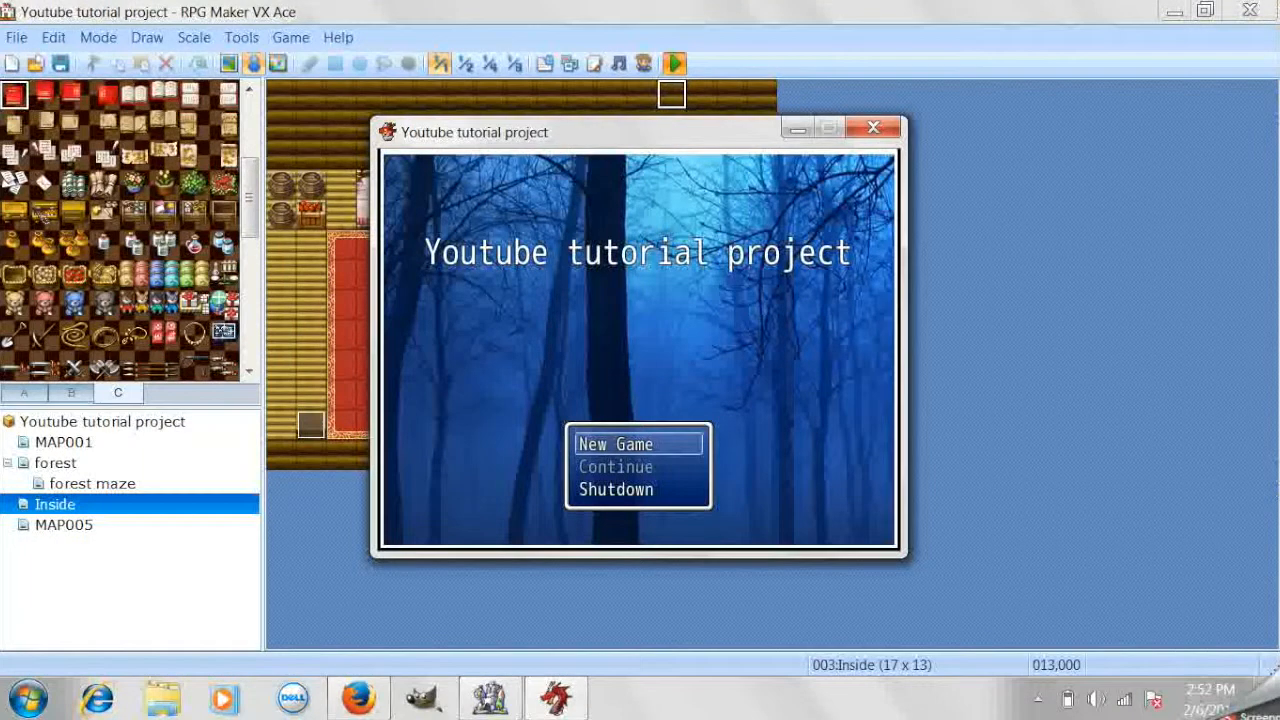
key("Down")
key("Down")
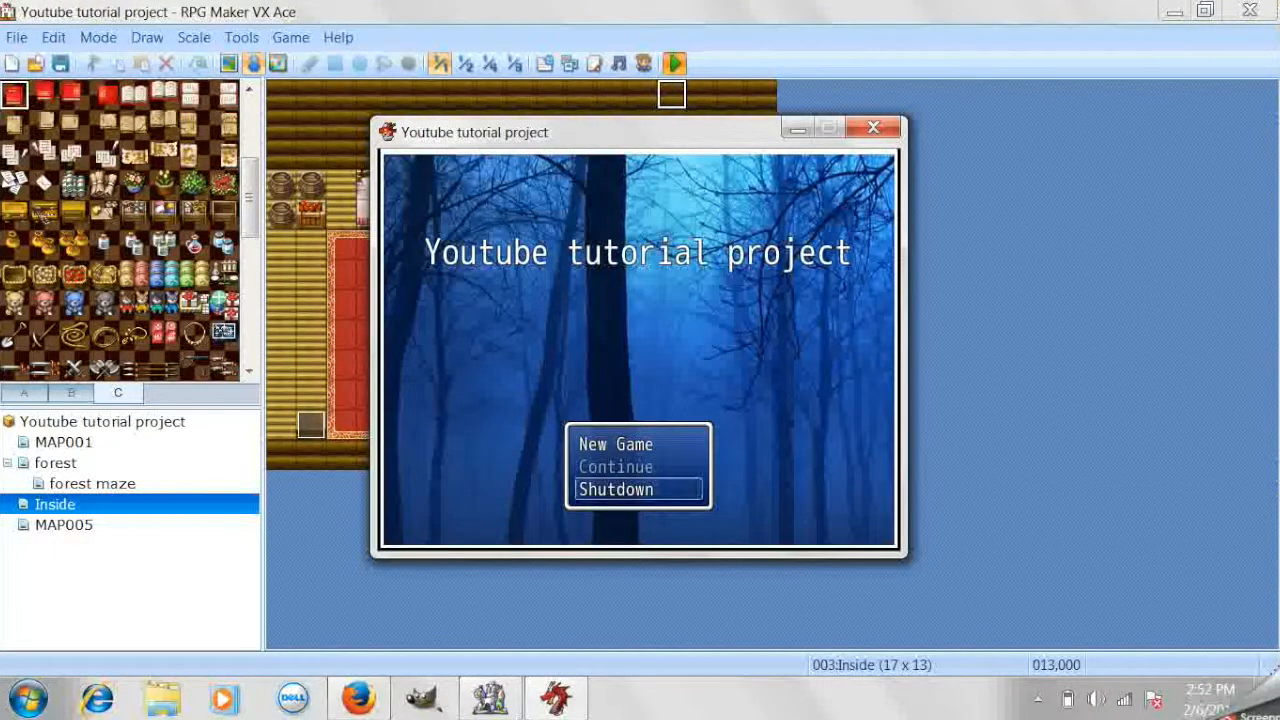
key("Return")
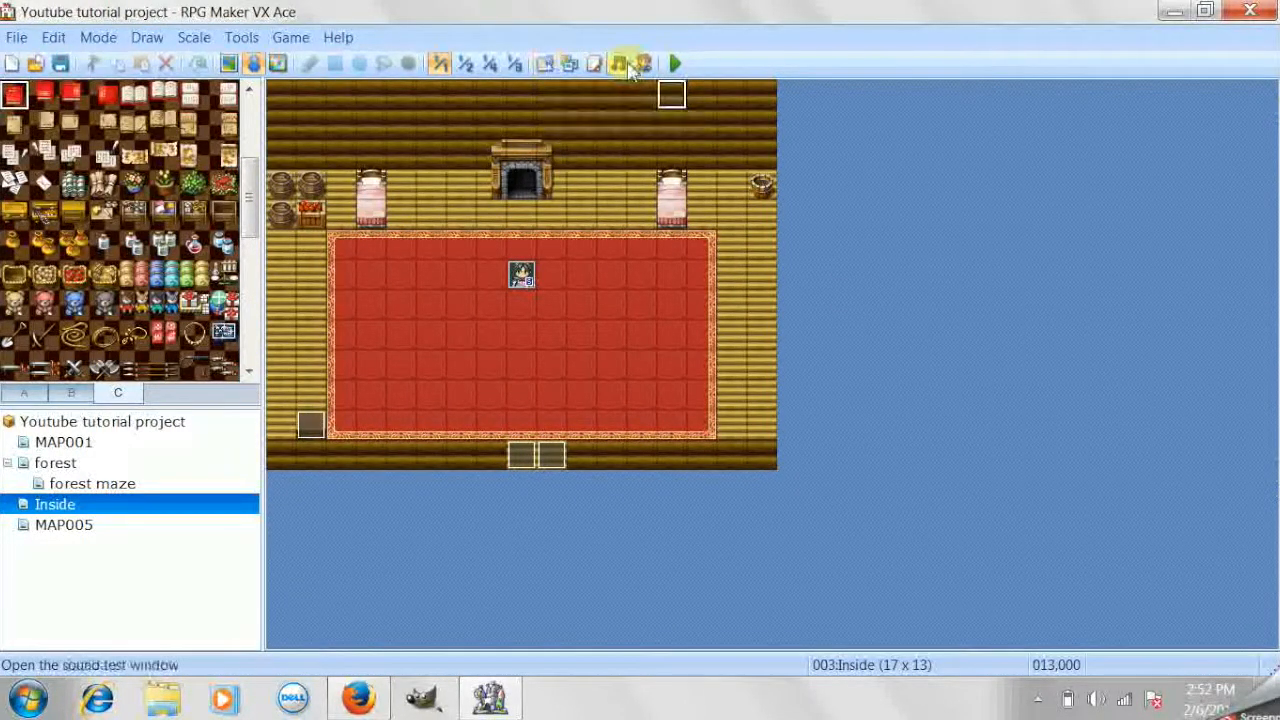
Select Dungeon2 as the title screen music in the Database's System settings and play it
left_click(548, 65)
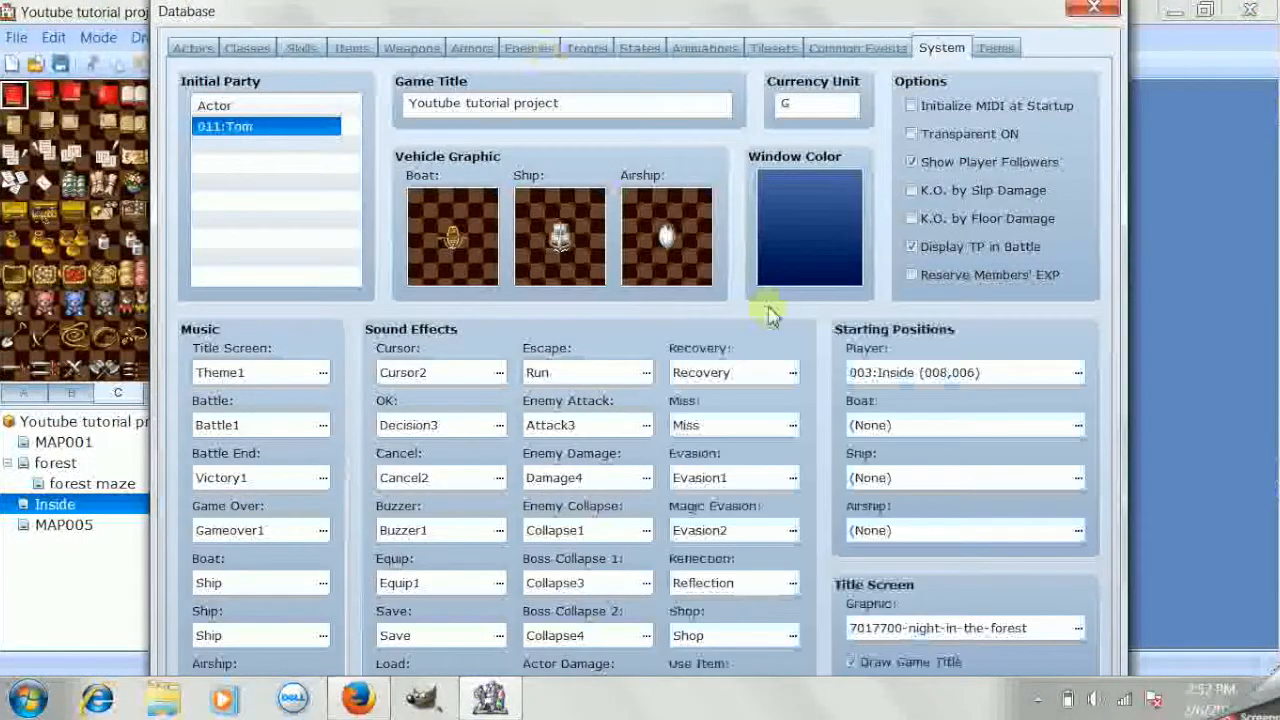
left_click(320, 372)
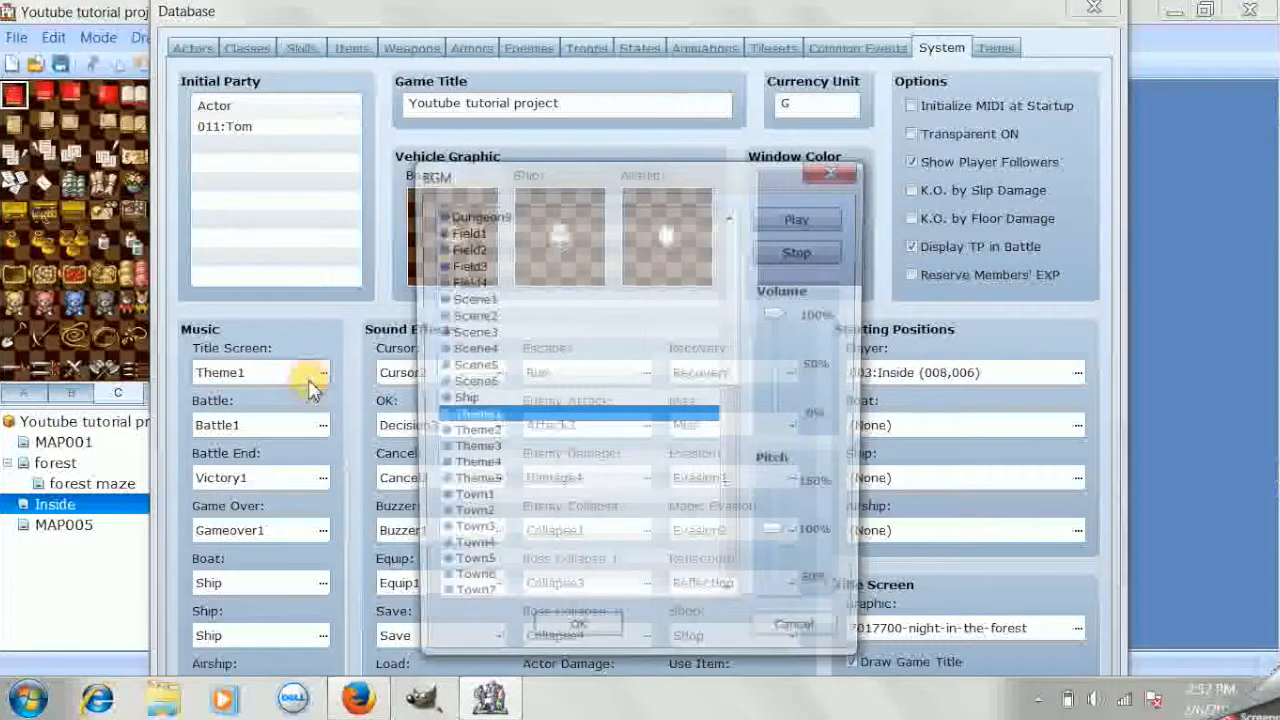
left_click(497, 350)
left_click(512, 252)
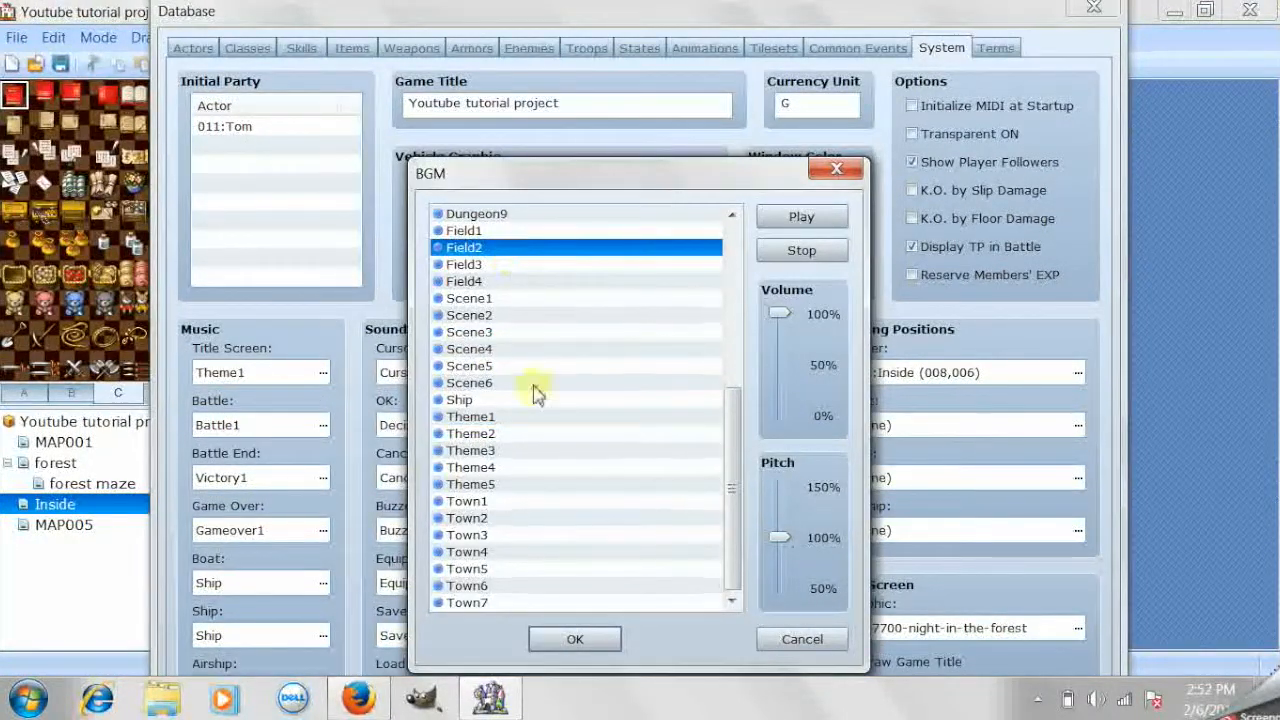
left_click(735, 458)
left_click_drag(735, 458, 714, 329)
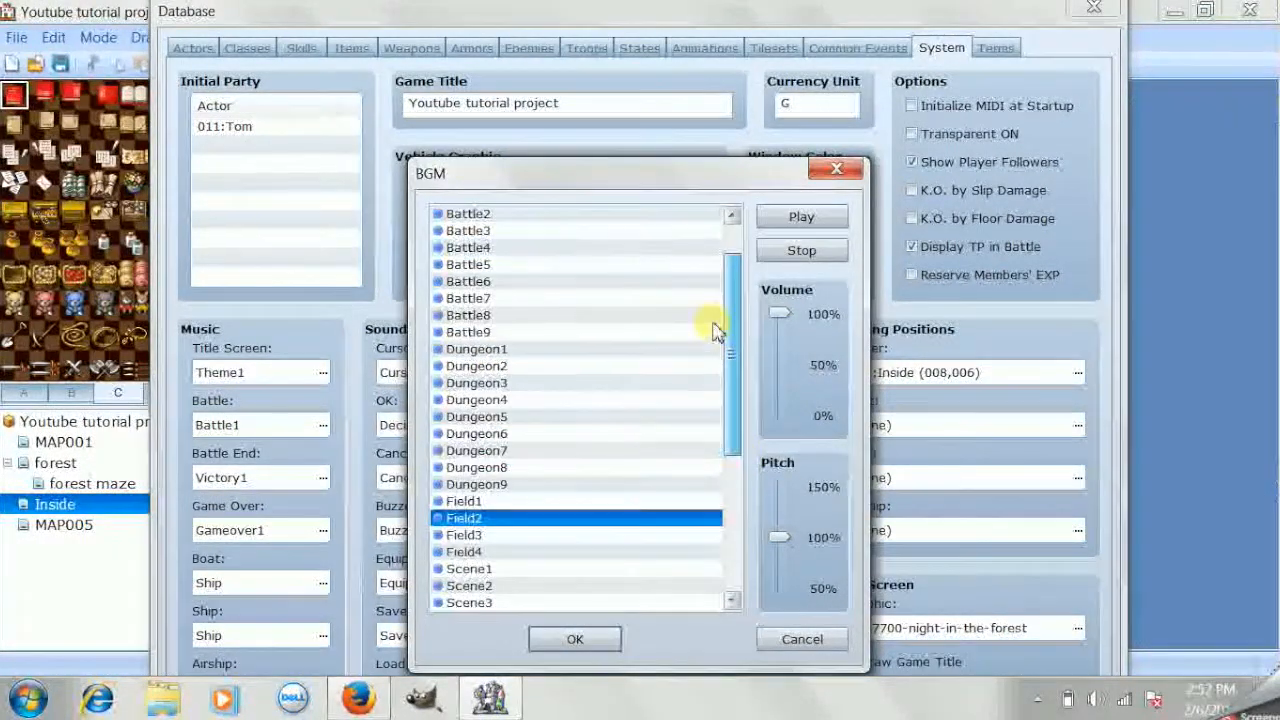
left_click(611, 366)
left_click(815, 213)
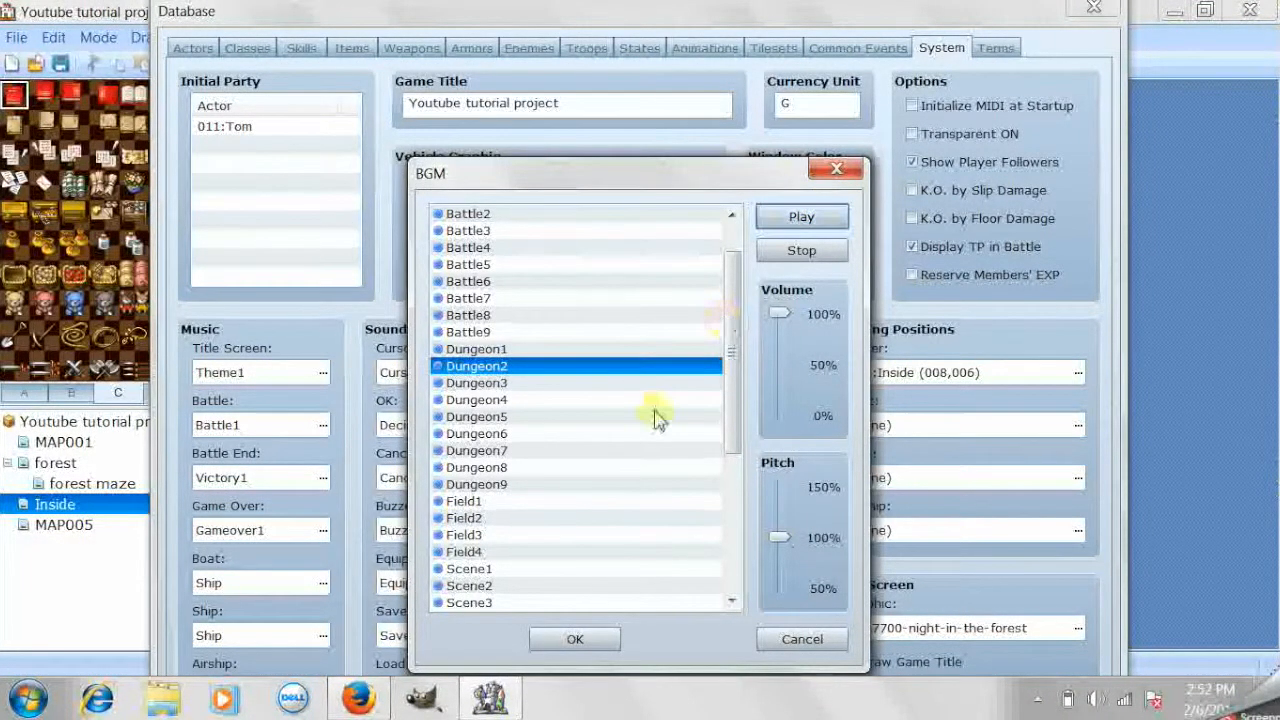
Lower the Dungeon2 title music's pitch to 50%, play it again and accept the music settings
left_click_drag(779, 545, 778, 589)
left_click(790, 220)
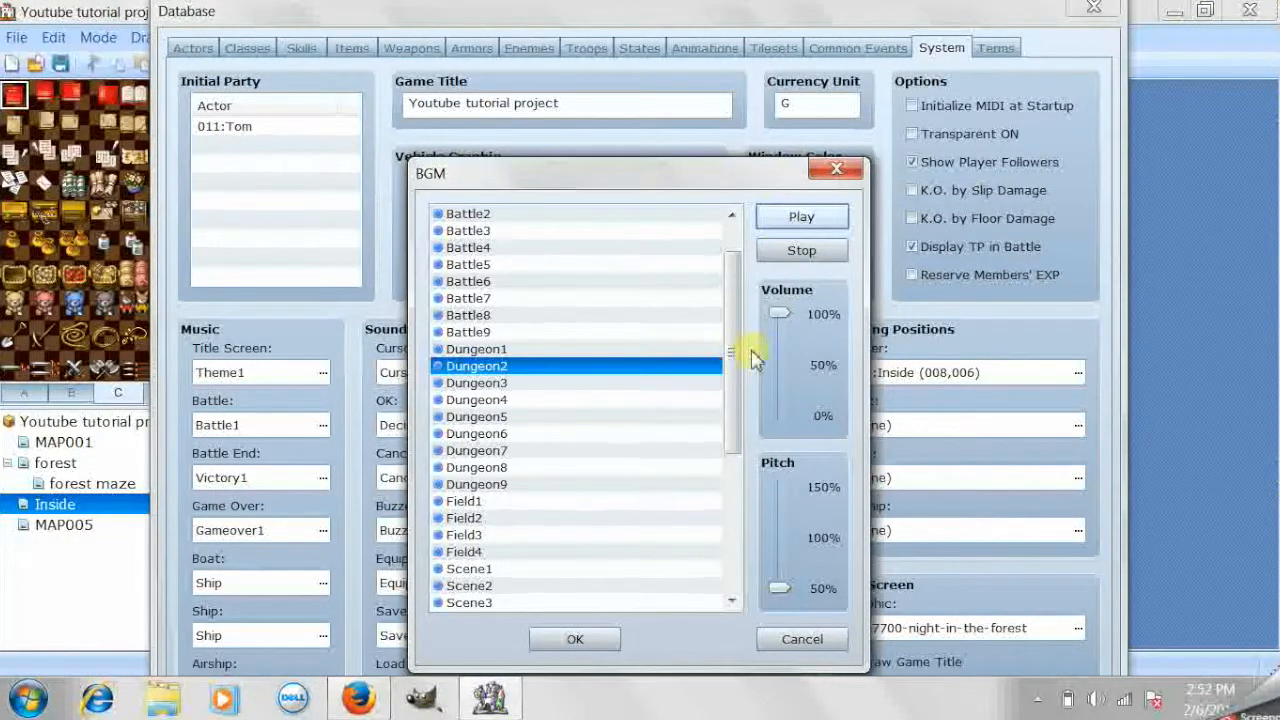
left_click(601, 646)
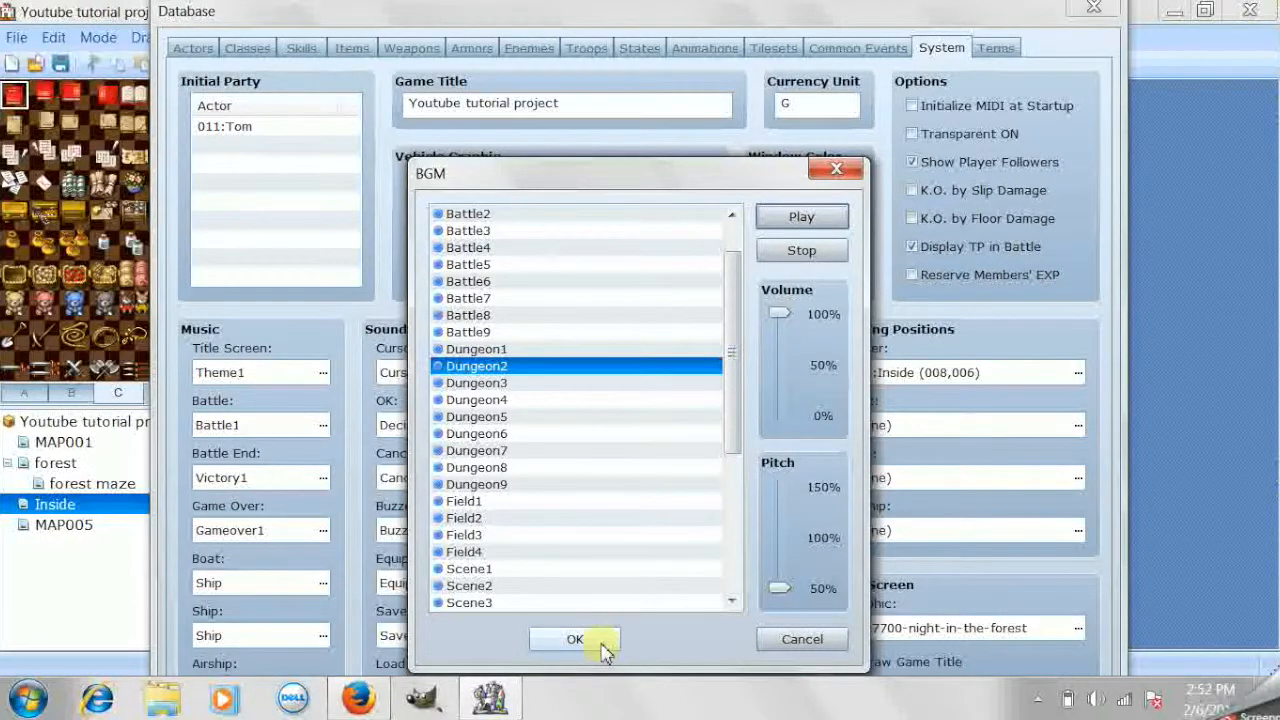
left_click(601, 643)
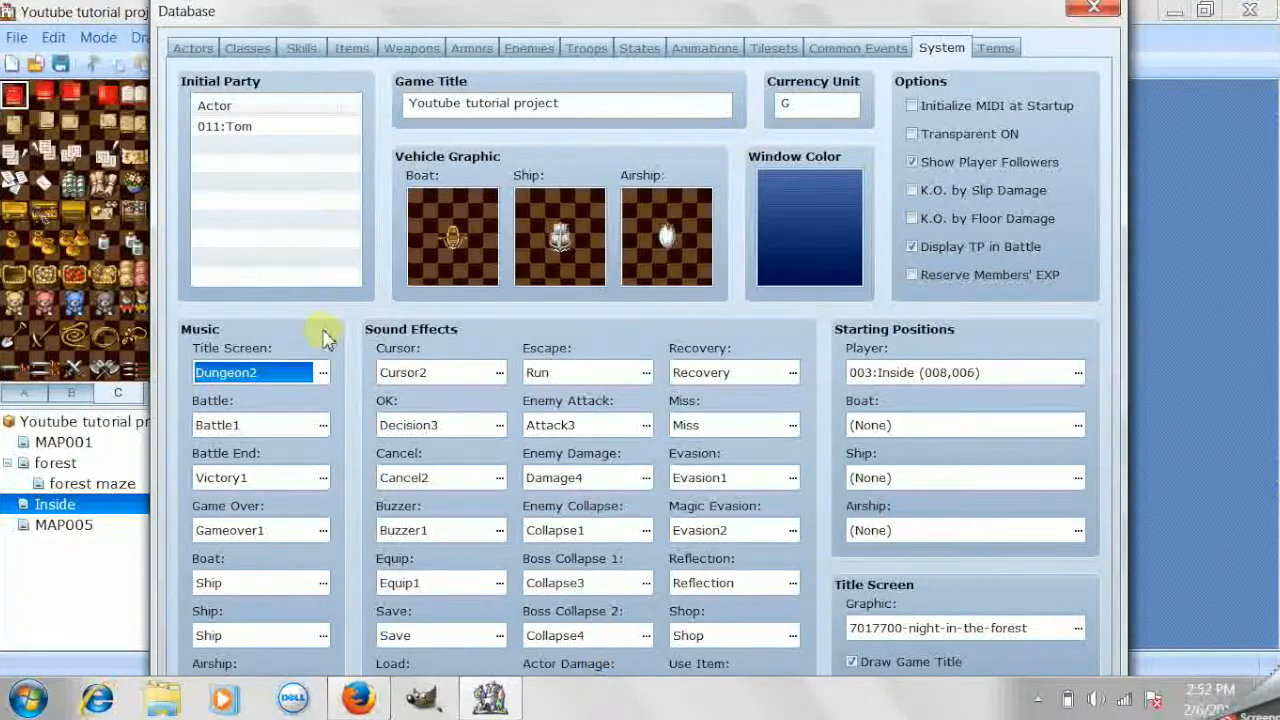
Stop the title music playback and save the Database changes
left_click(280, 374)
left_click(280, 374)
left_click(800, 251)
left_click(576, 642)
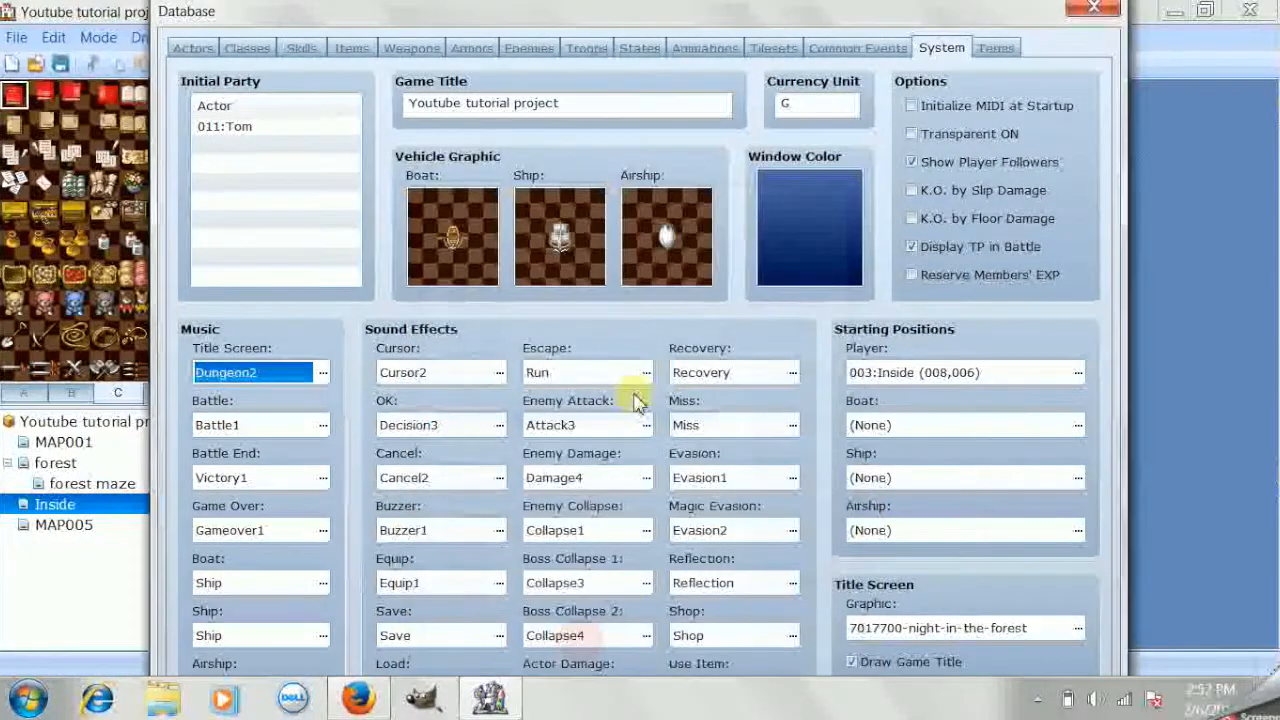
left_click_drag(688, 8, 648, 24)
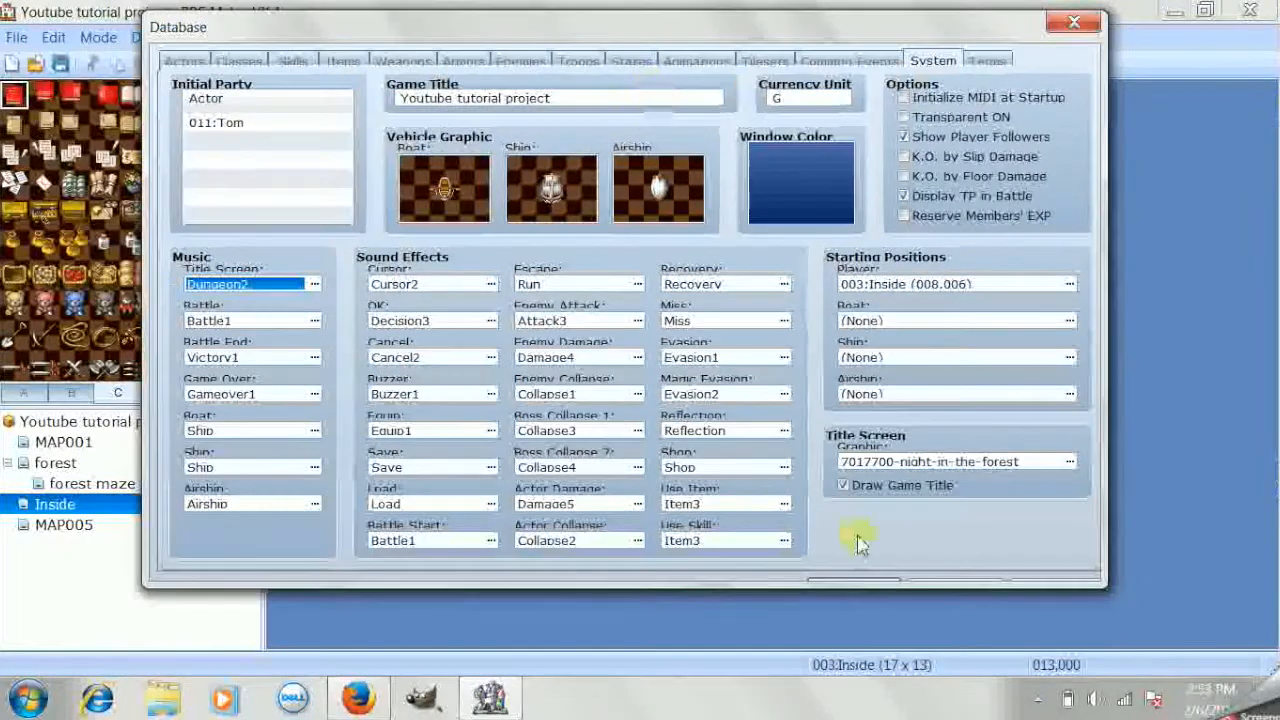
double_click(777, 586)
left_click(823, 577)
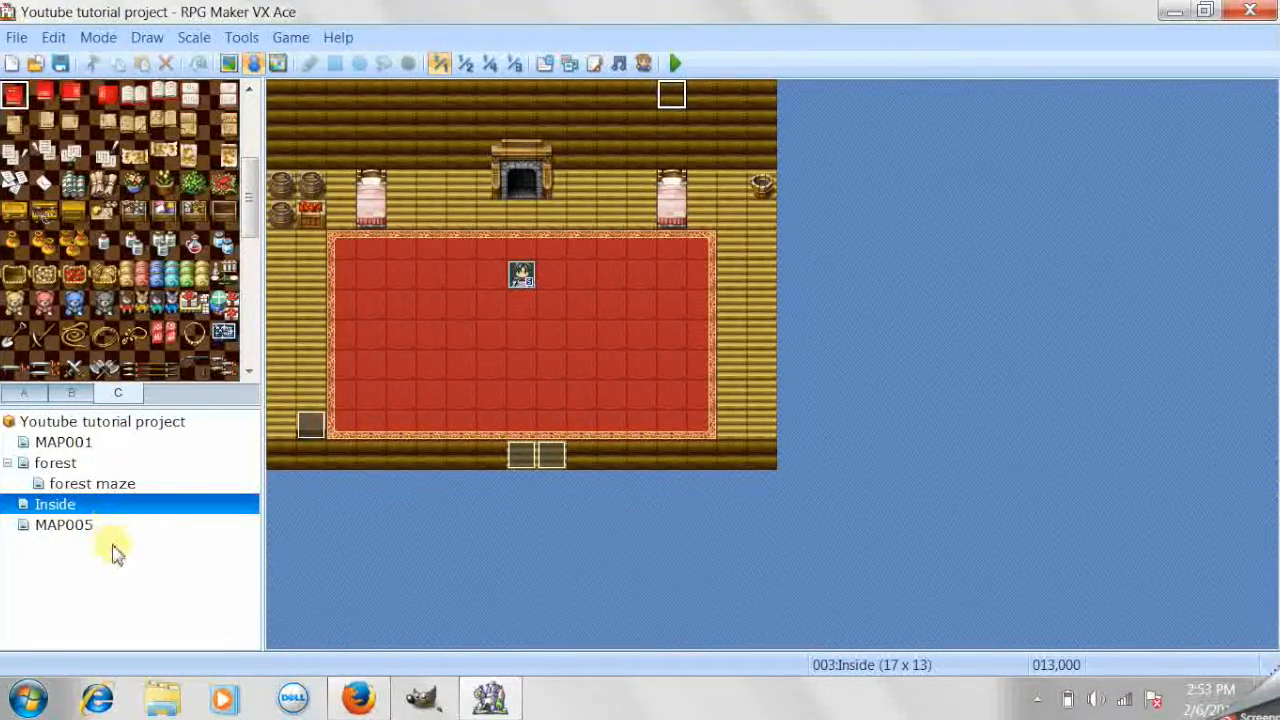
Create a new map named "intro" directly under the Youtube tutorial project root, keeping the default map settings
right_click(114, 547)
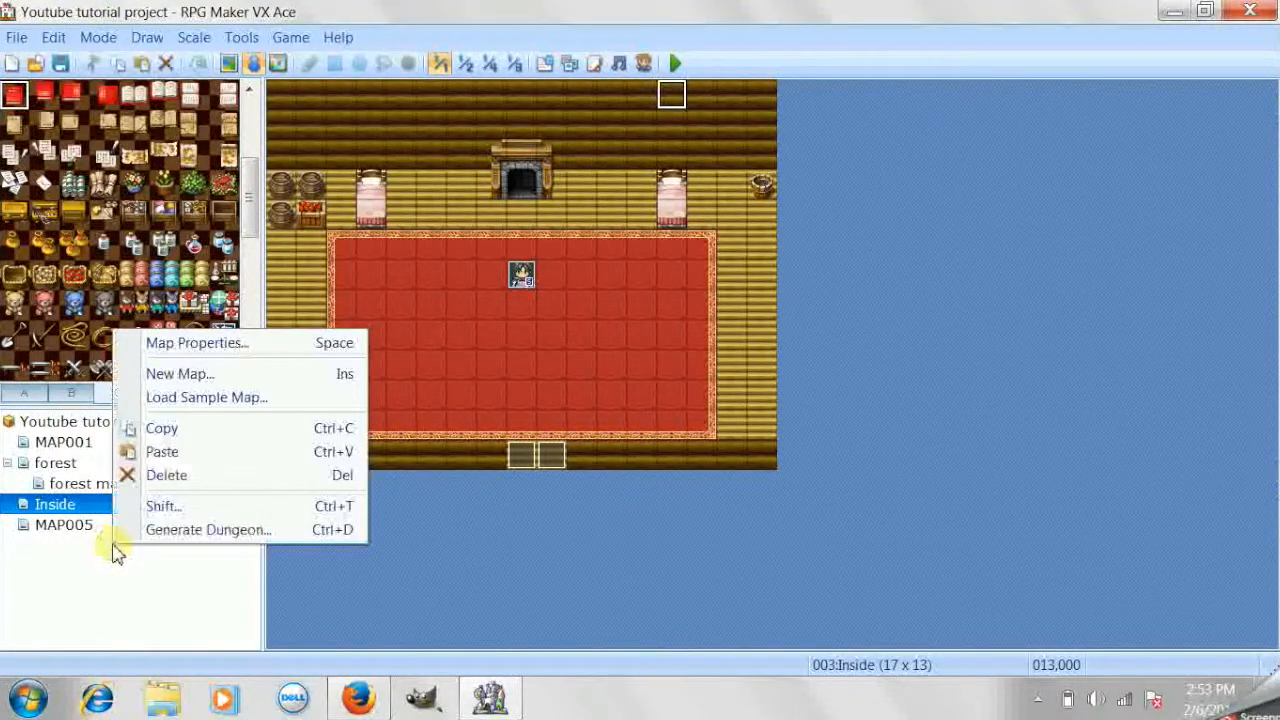
left_click(60, 423)
right_click(60, 424)
left_click(80, 437)
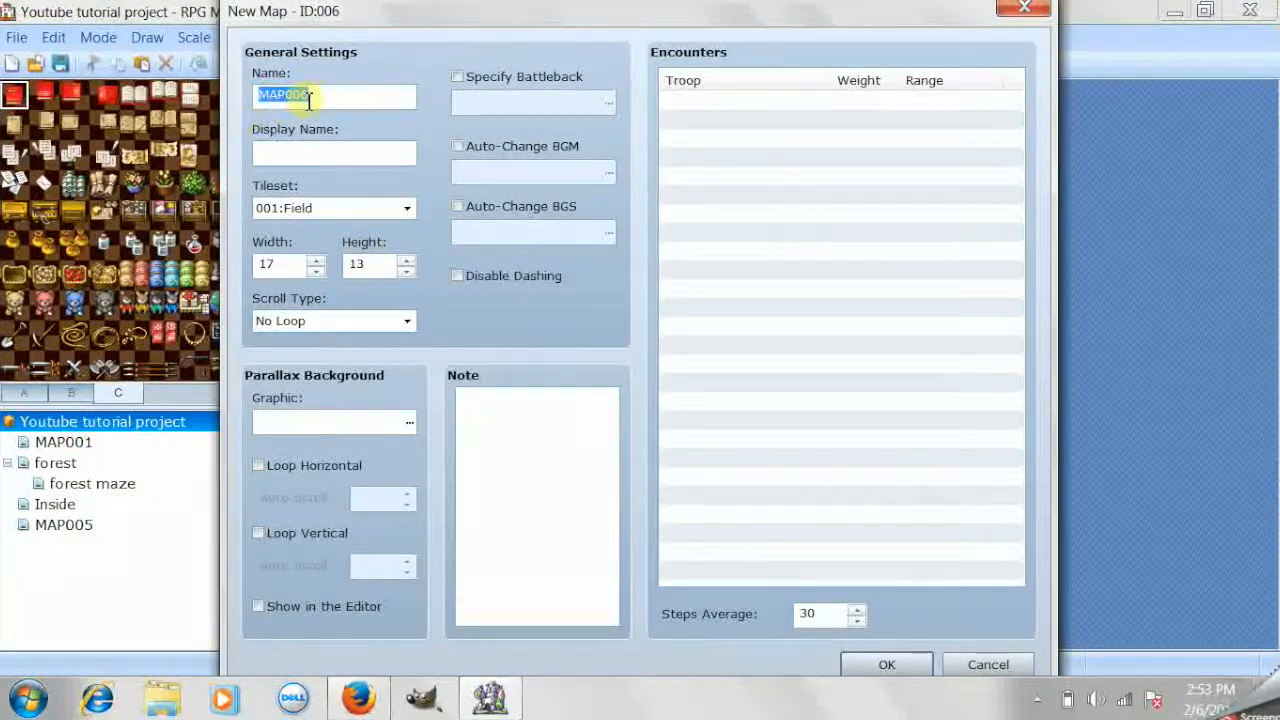
type("intro")
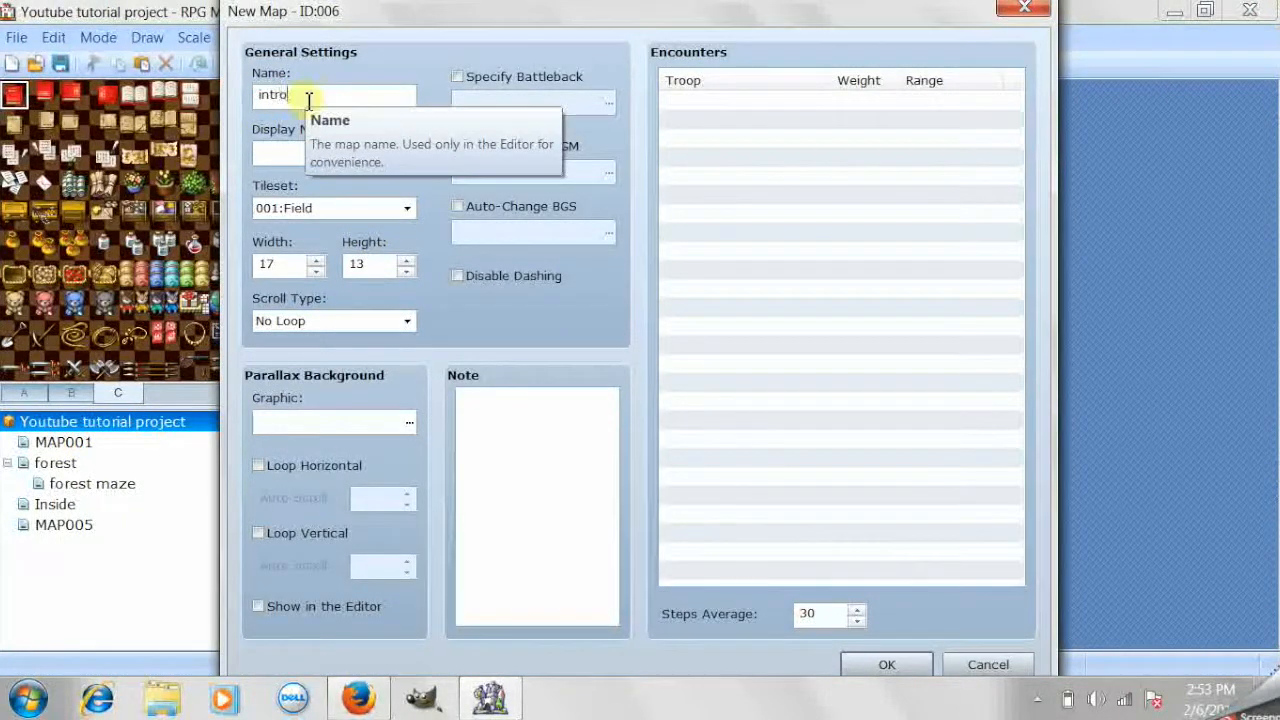
left_click(851, 654)
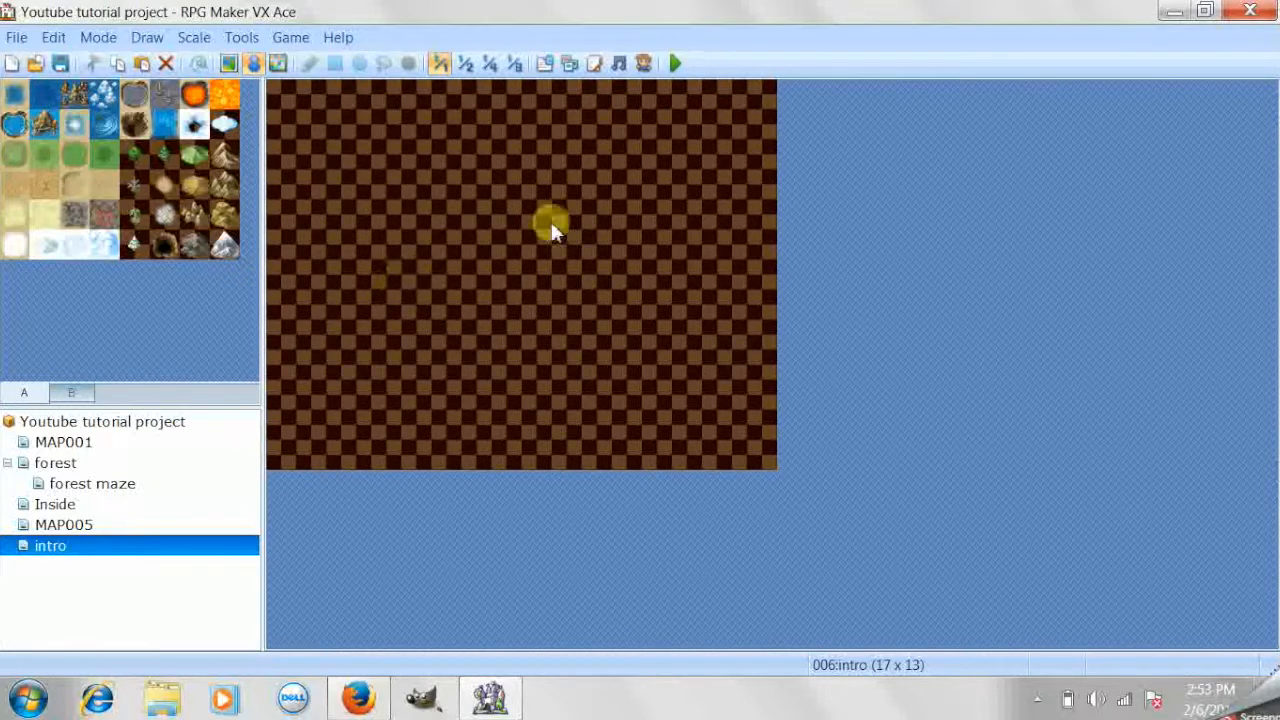
Create an event at tile 007,004 of the intro map, name it "intro" and set its trigger to Autorun
left_click(481, 221)
double_click(481, 221)
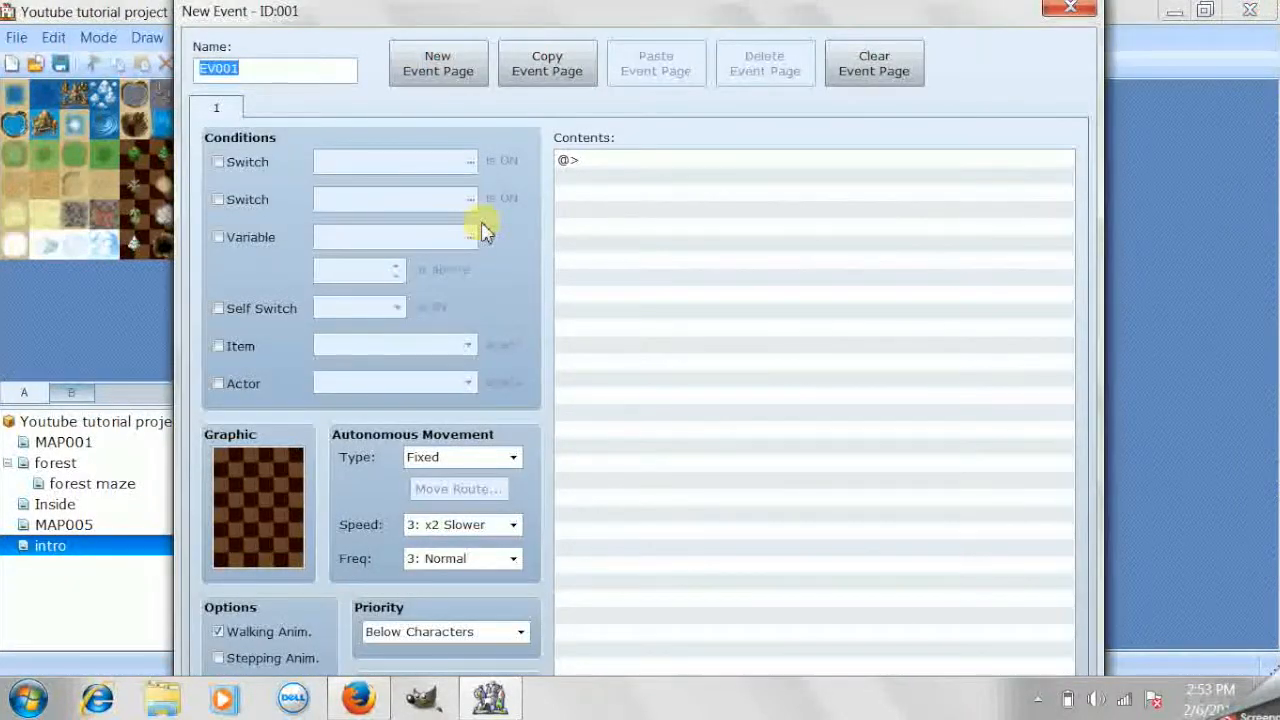
key("BackSpace")
type("intro")
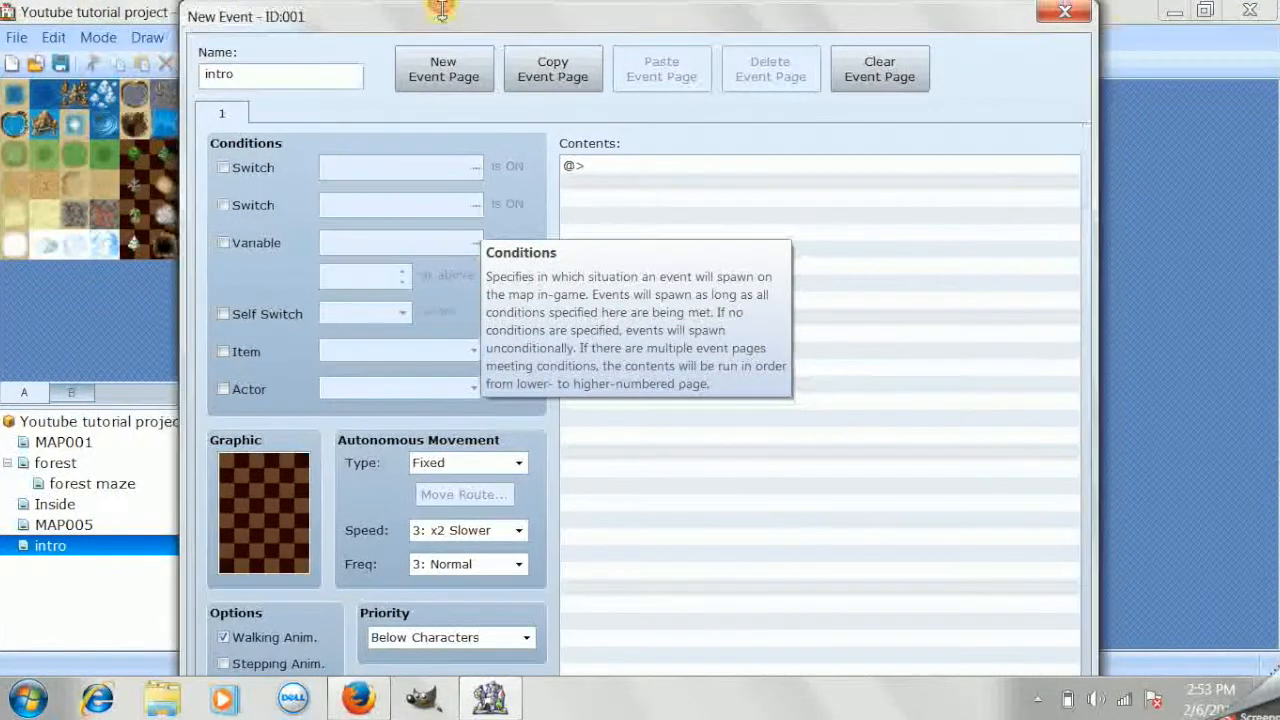
left_click_drag(441, 8, 400, 52)
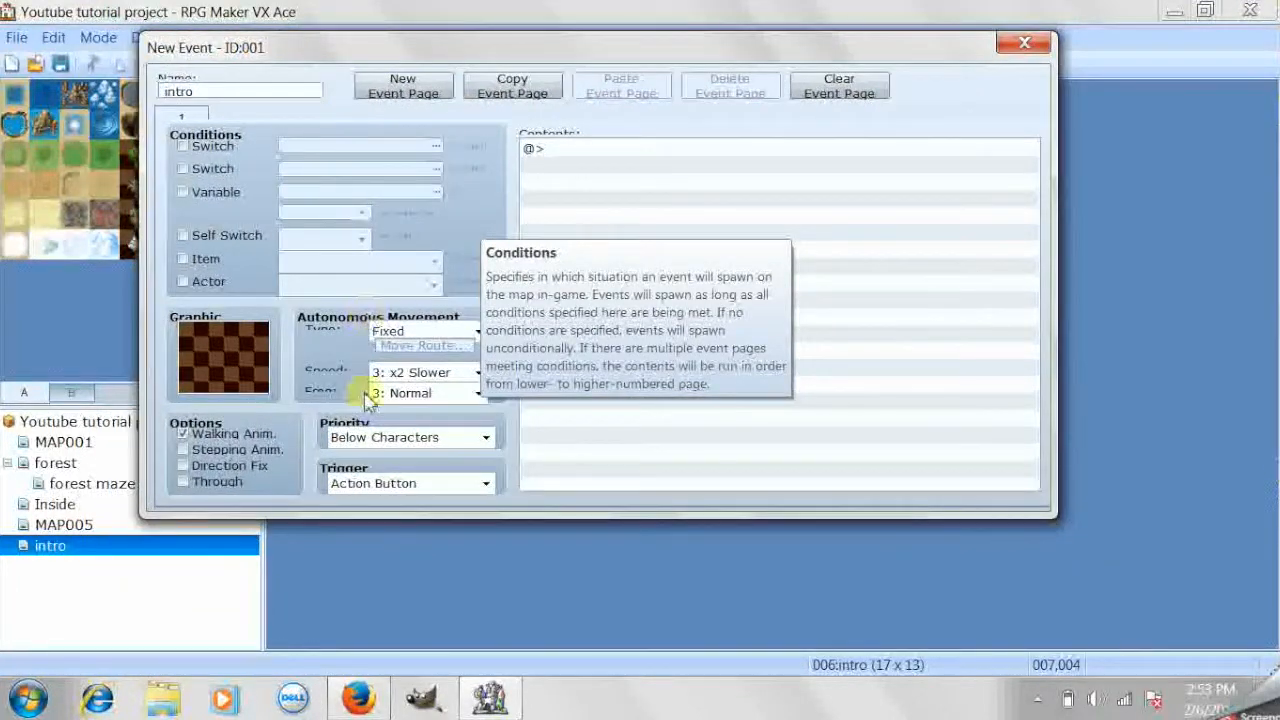
left_click(372, 486)
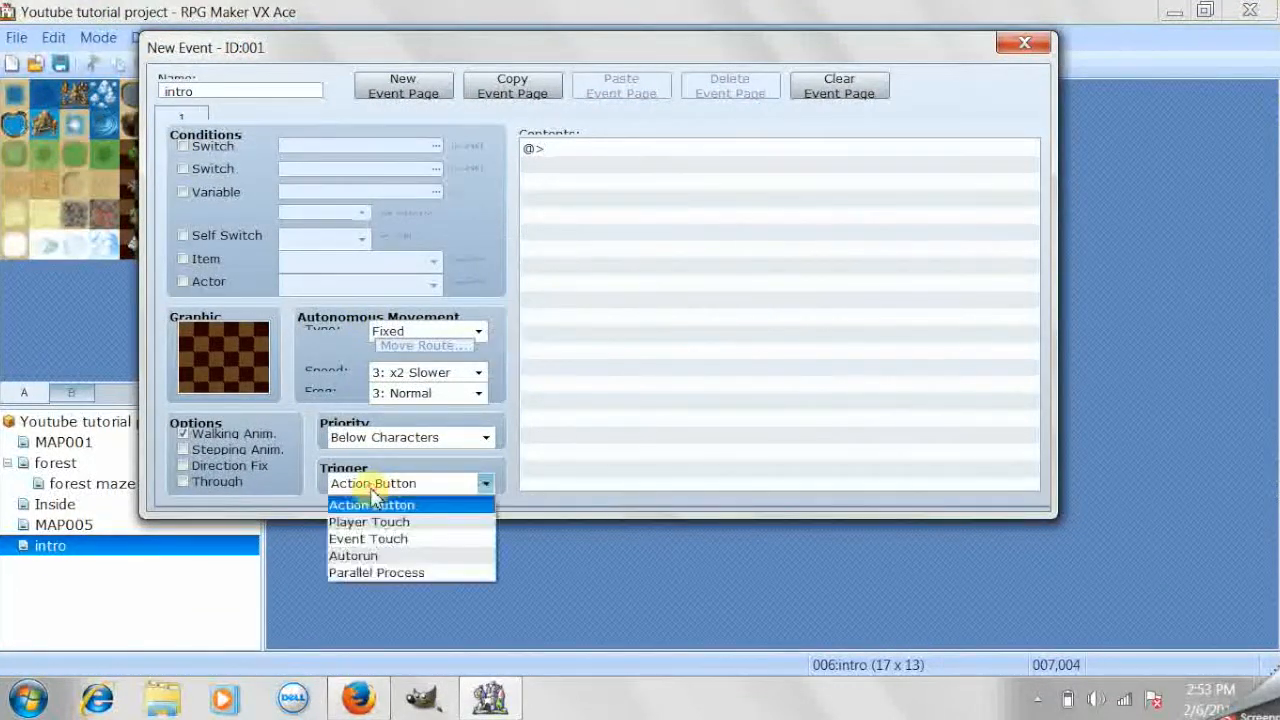
left_click(365, 556)
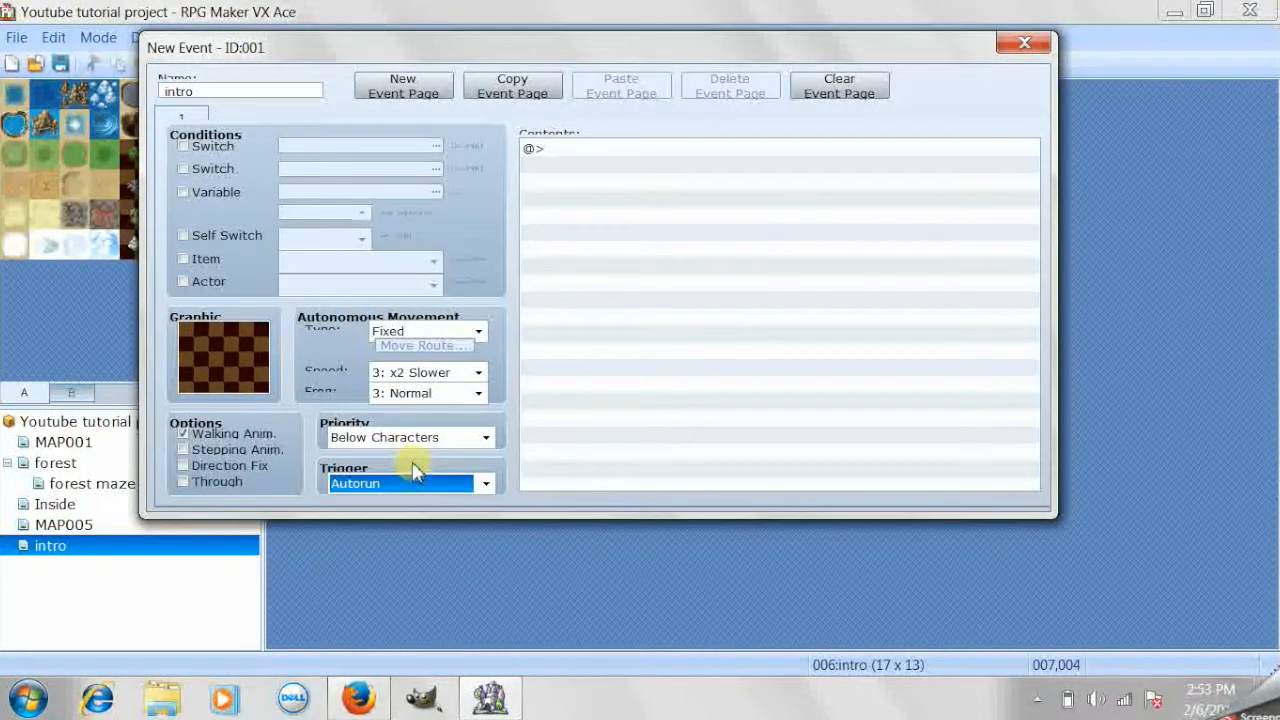
Start a Show Text command in the intro event's contents
left_click(614, 152)
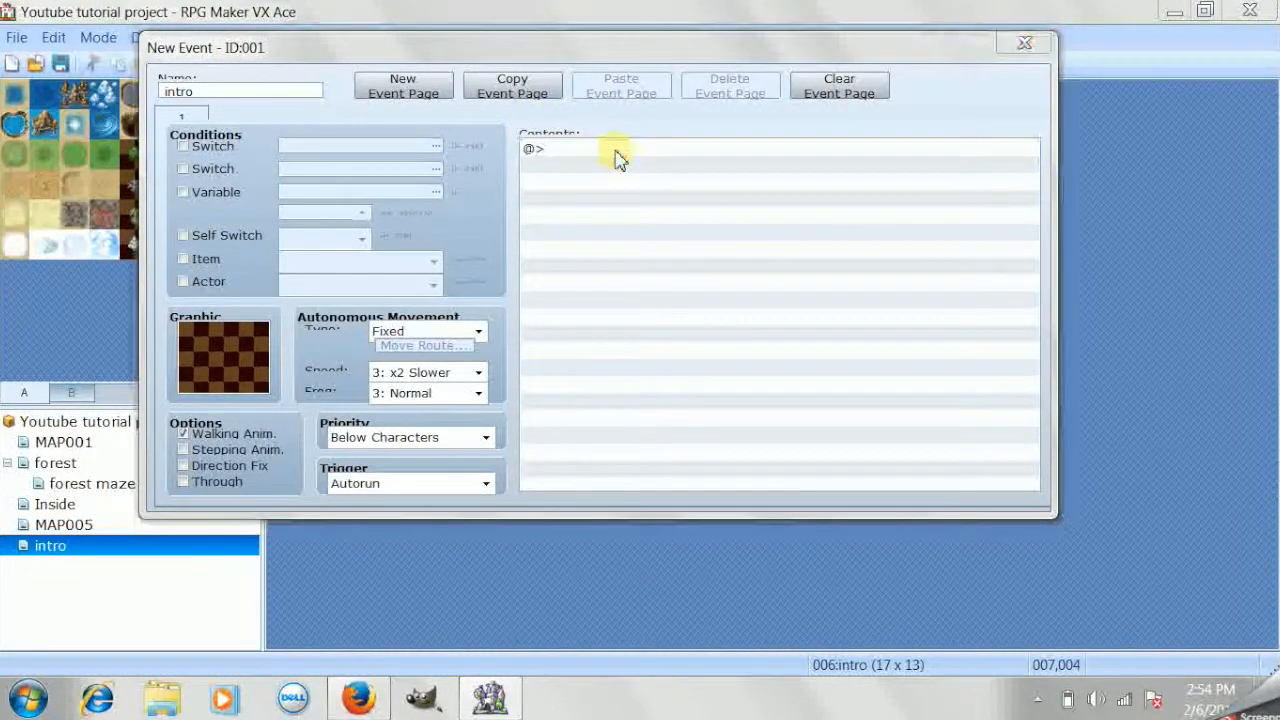
double_click(615, 155)
left_click(966, 484)
left_click_drag(709, 55, 740, 230)
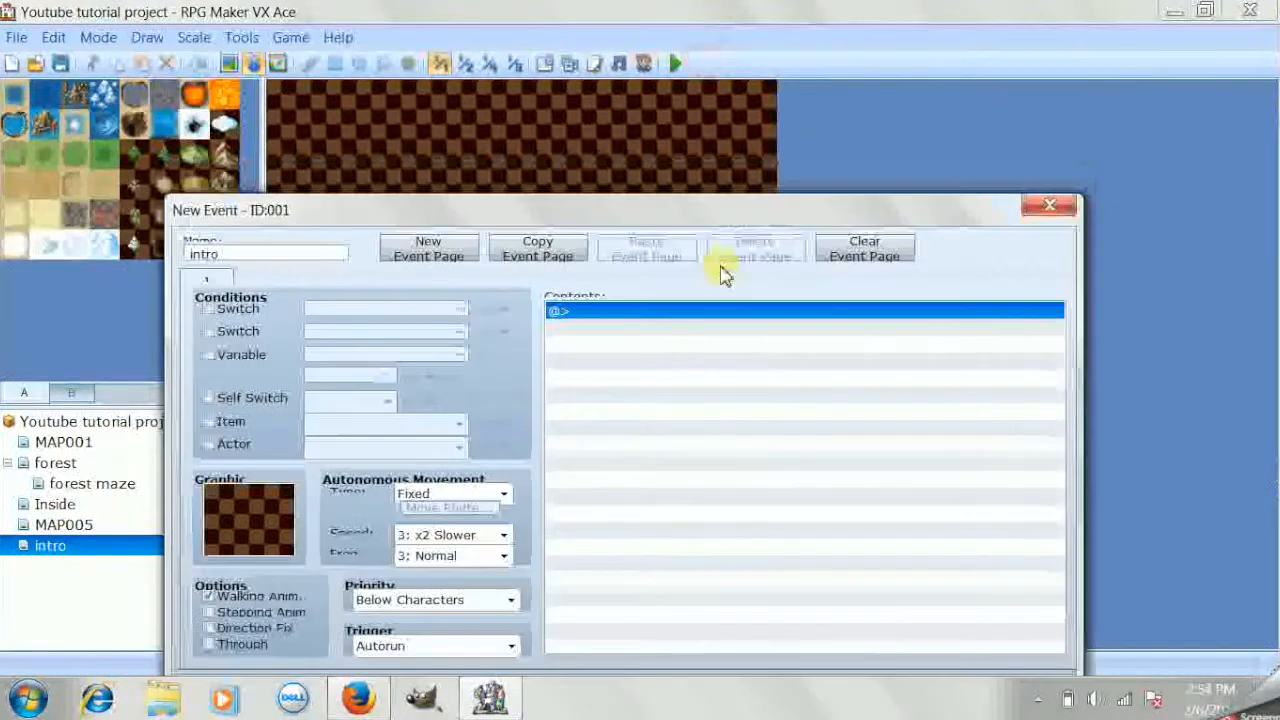
double_click(701, 315)
left_click(590, 21)
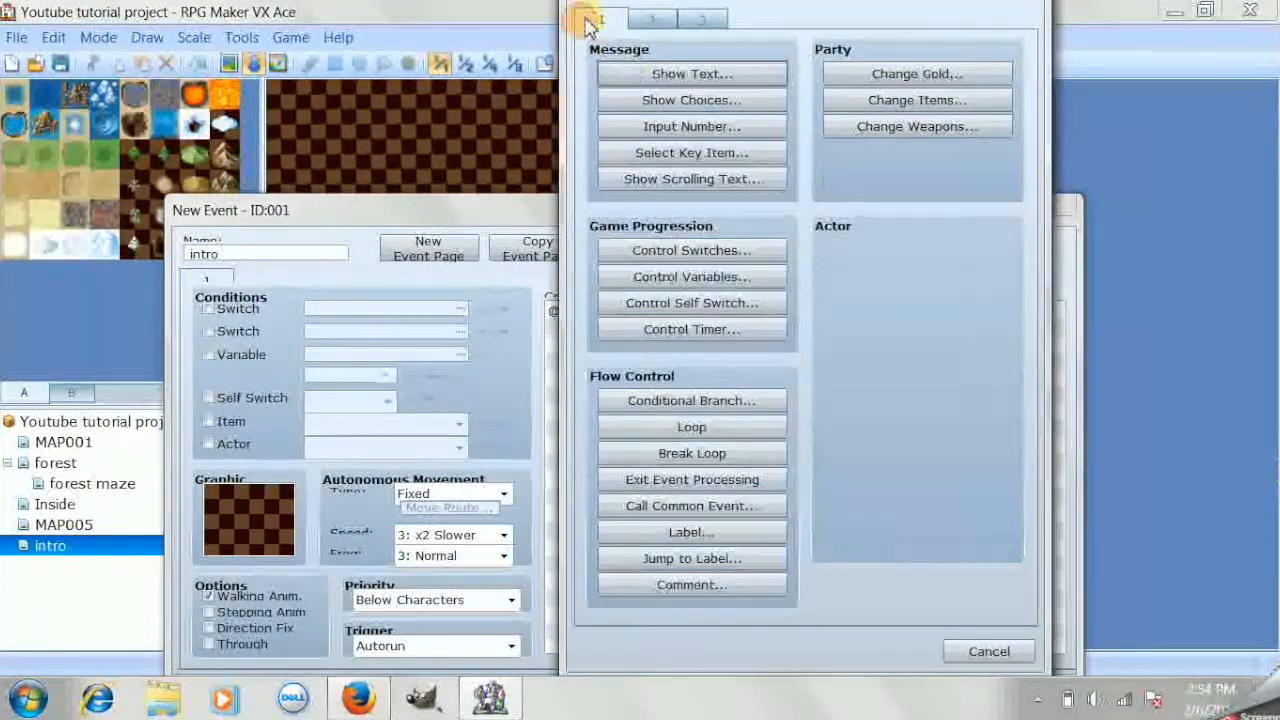
left_click(638, 75)
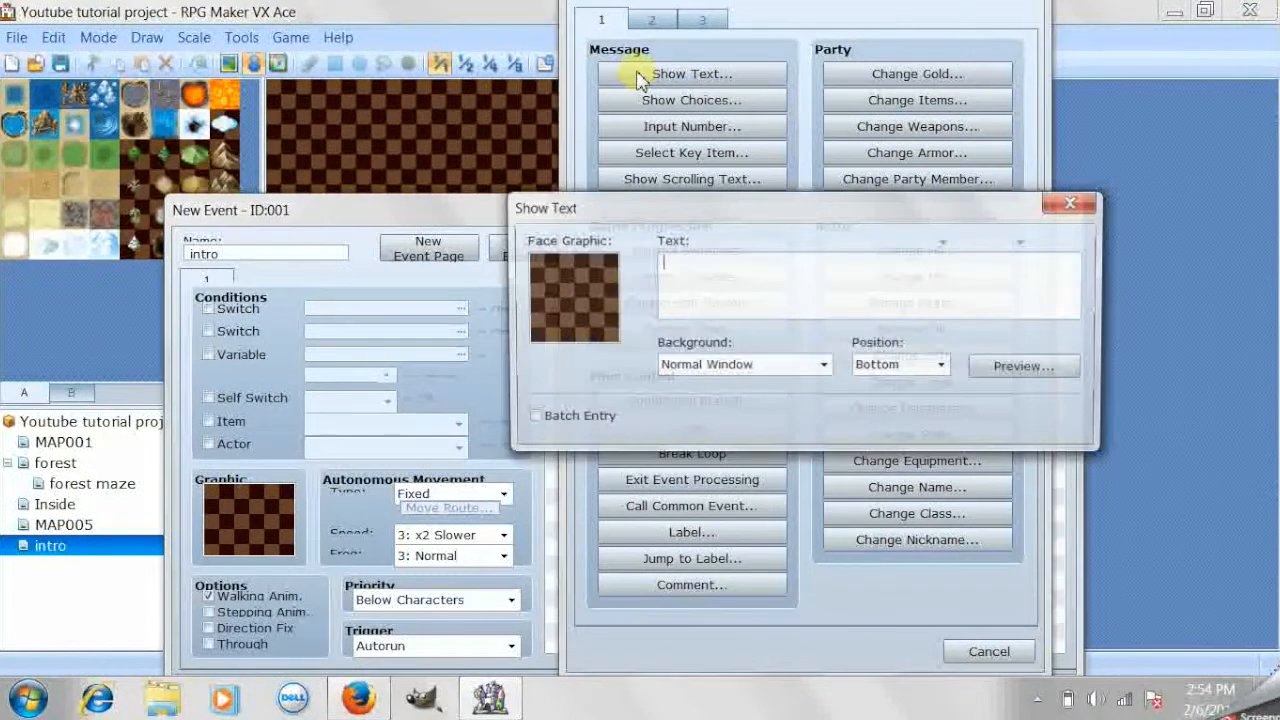
Begin the message text with "Four teenager"
mouse_move(679, 354)
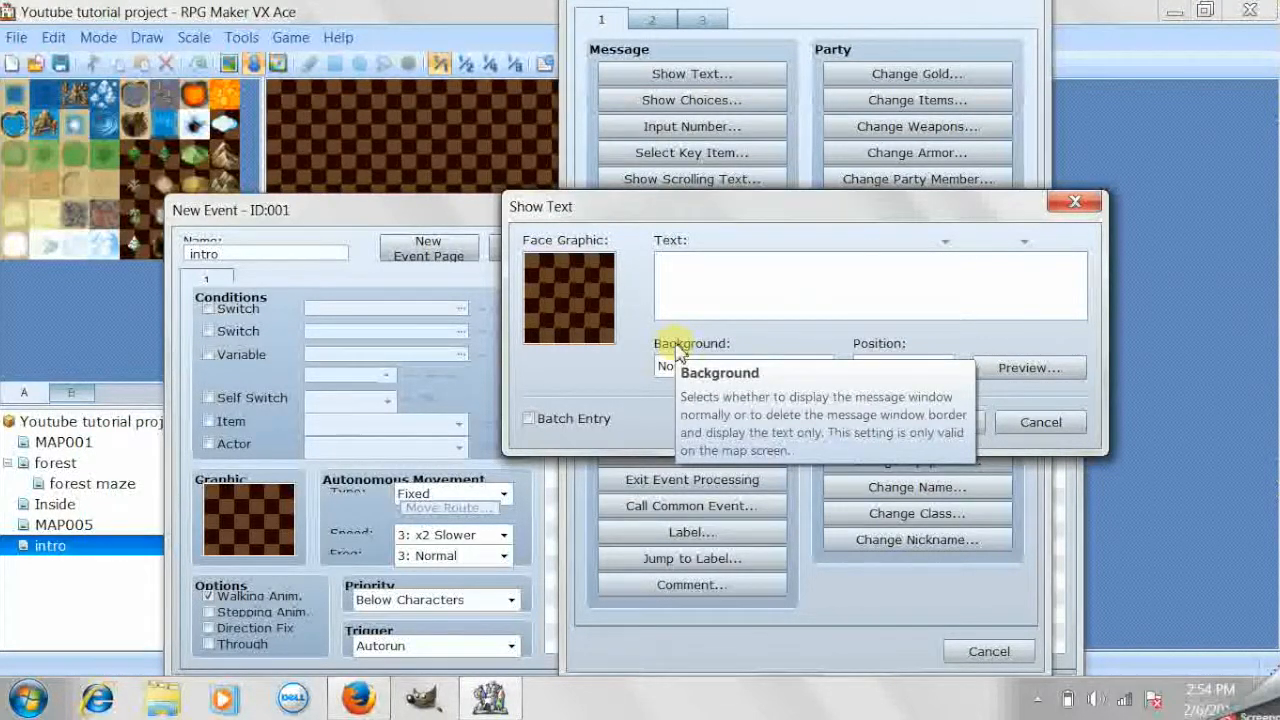
key("Caps_Lock")
key("Caps_Lock")
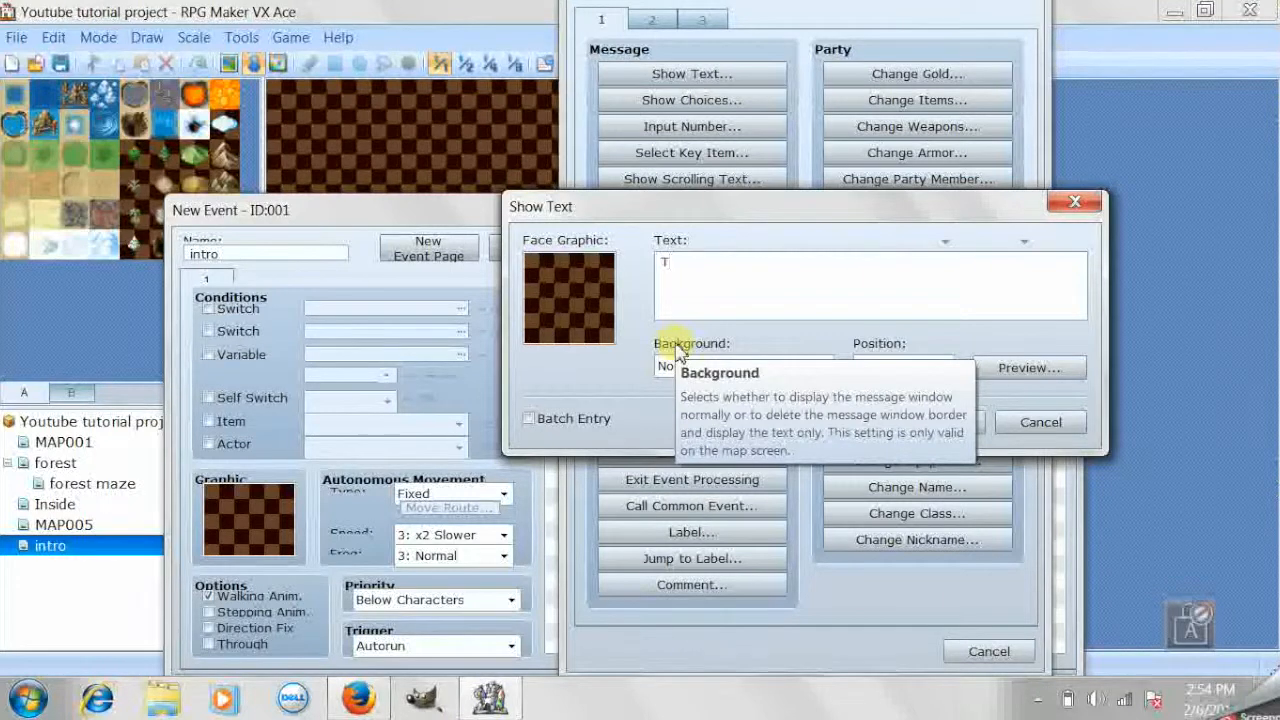
type("Four teenager")
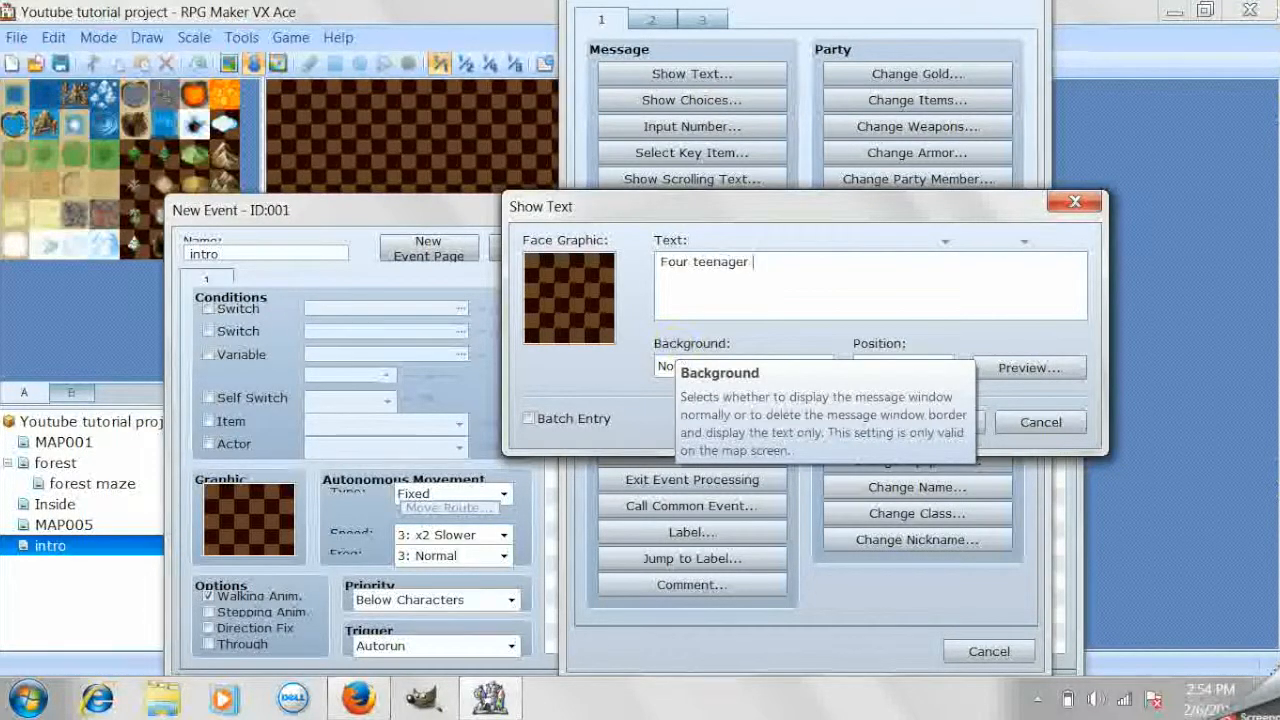
type(" W")
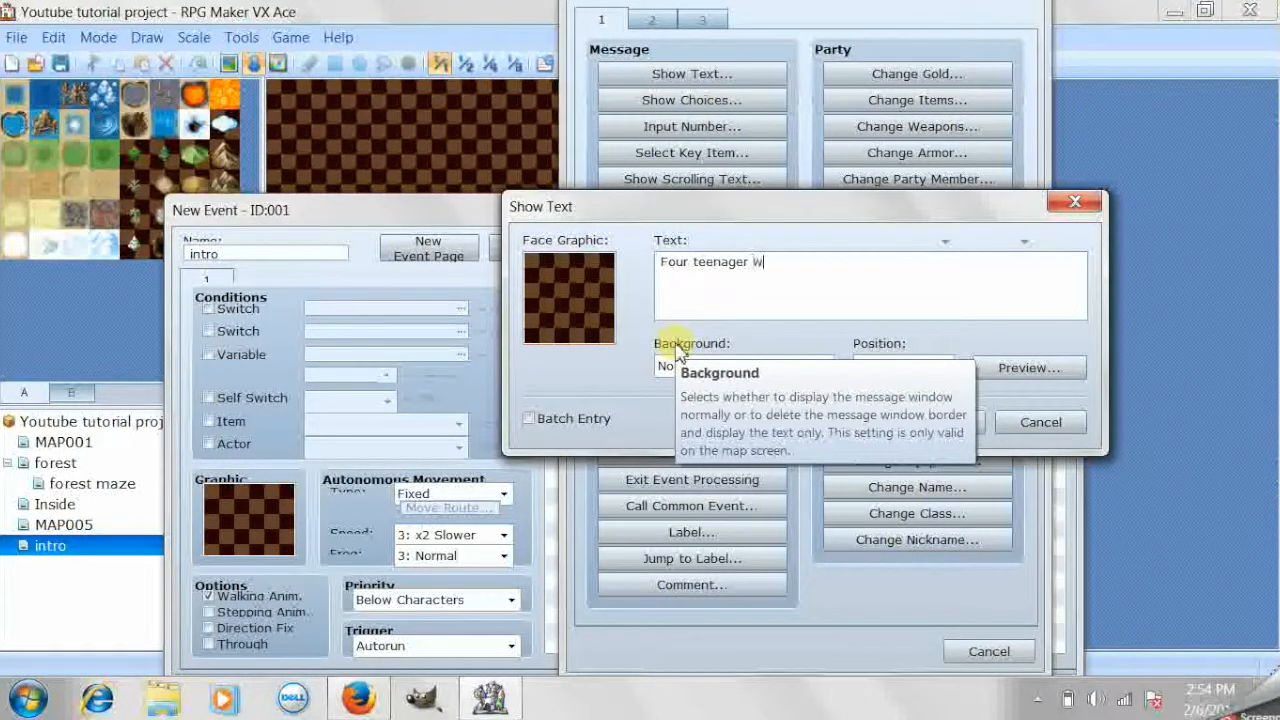
key("BackSpace")
type("ent")
key("BackSpace")
key("BackSpace")
key("BackSpace")
key("BackSpace")
type("went")
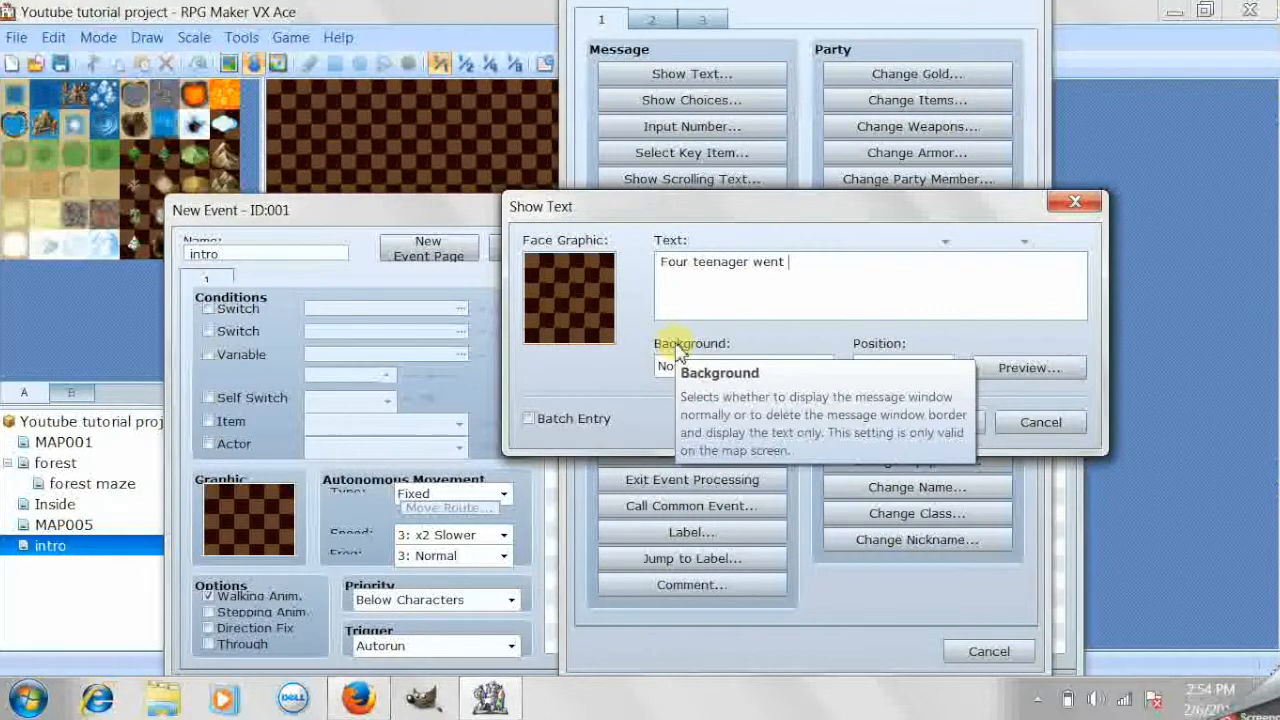
key("BackSpace")
key("BackSpace")
key("BackSpace")
key("BackSpace")
key("BackSpace")
Continue the message's first line with "lived in a log cabinet"
type("lived ibn a ")
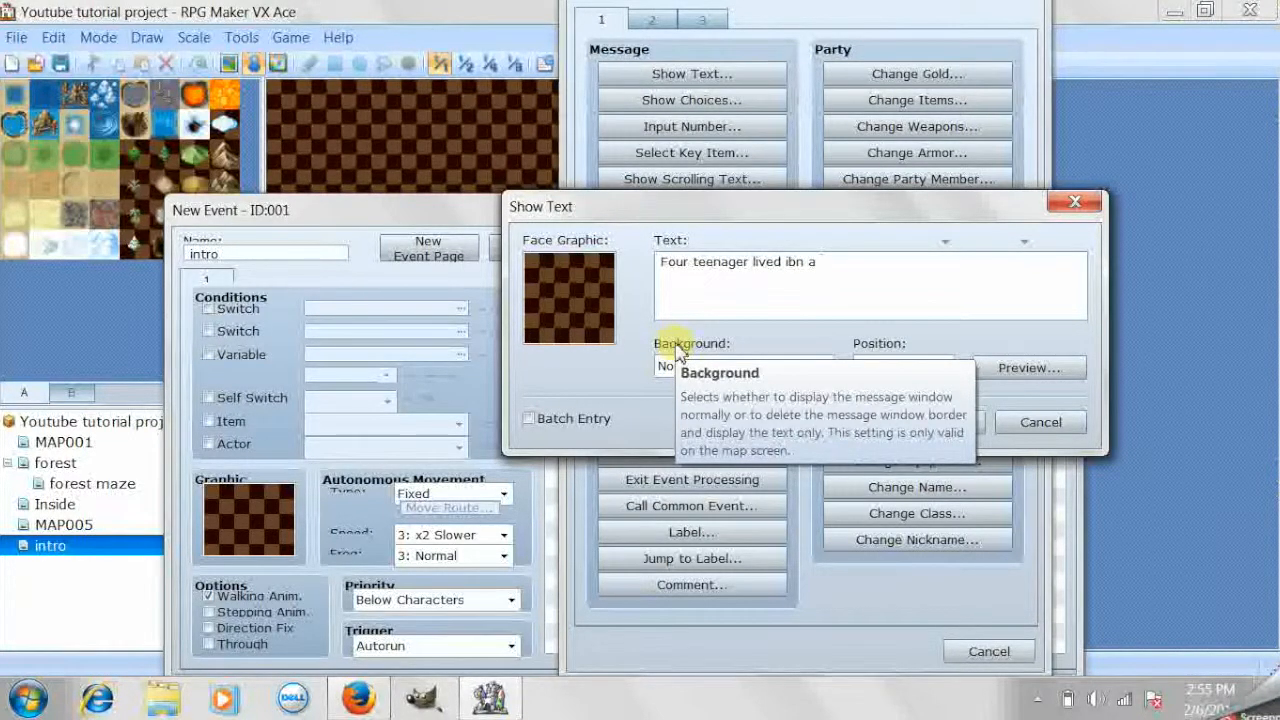
type("lo")
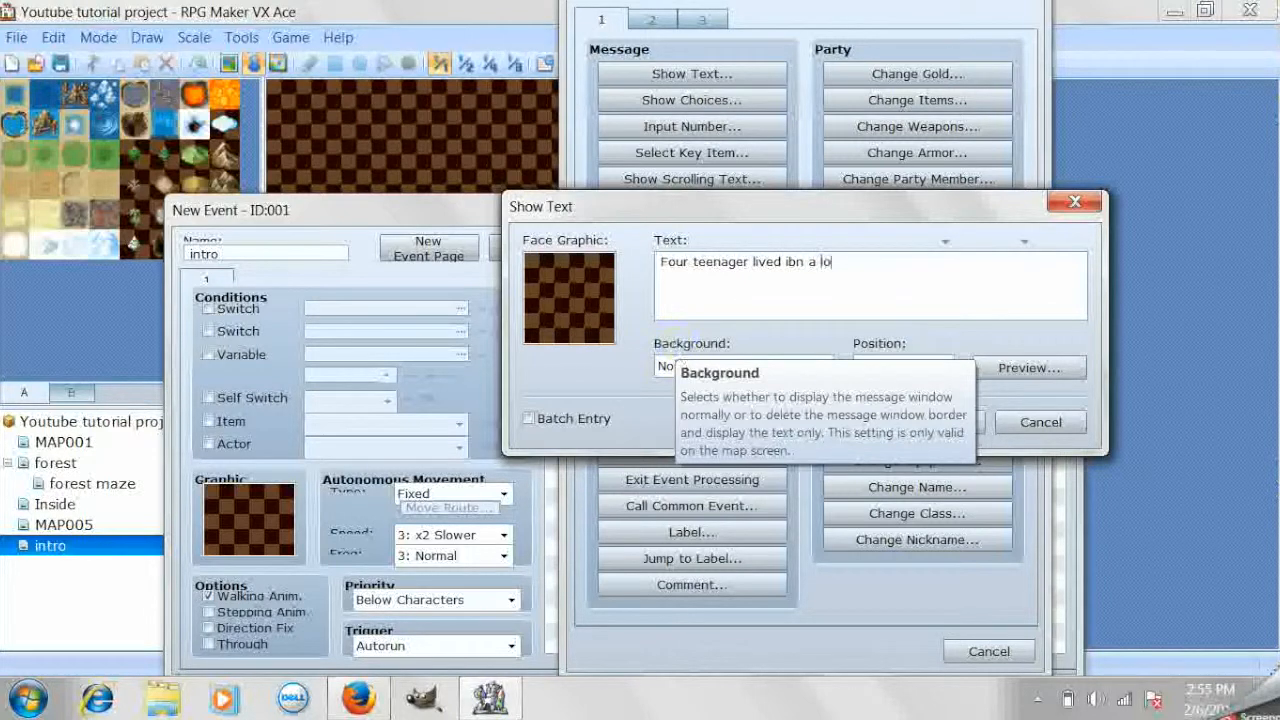
type("g ca")
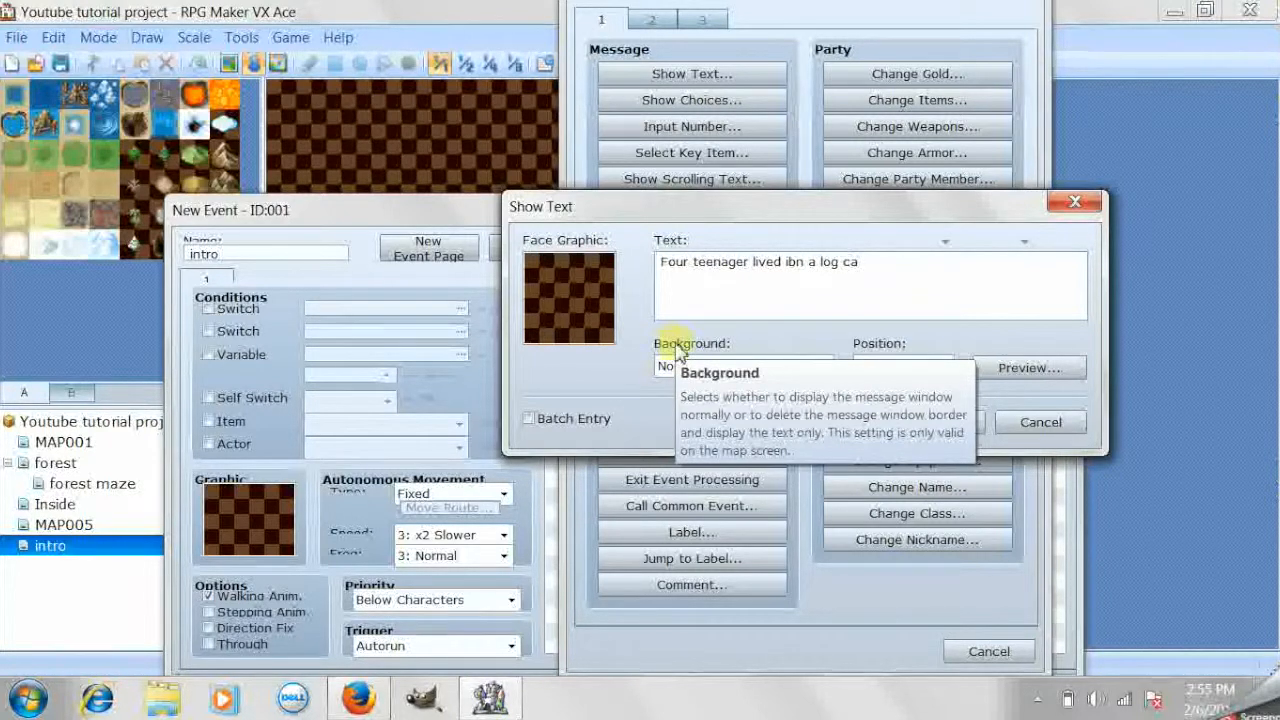
type("binet and")
key("BackSpace")
key("Delete")
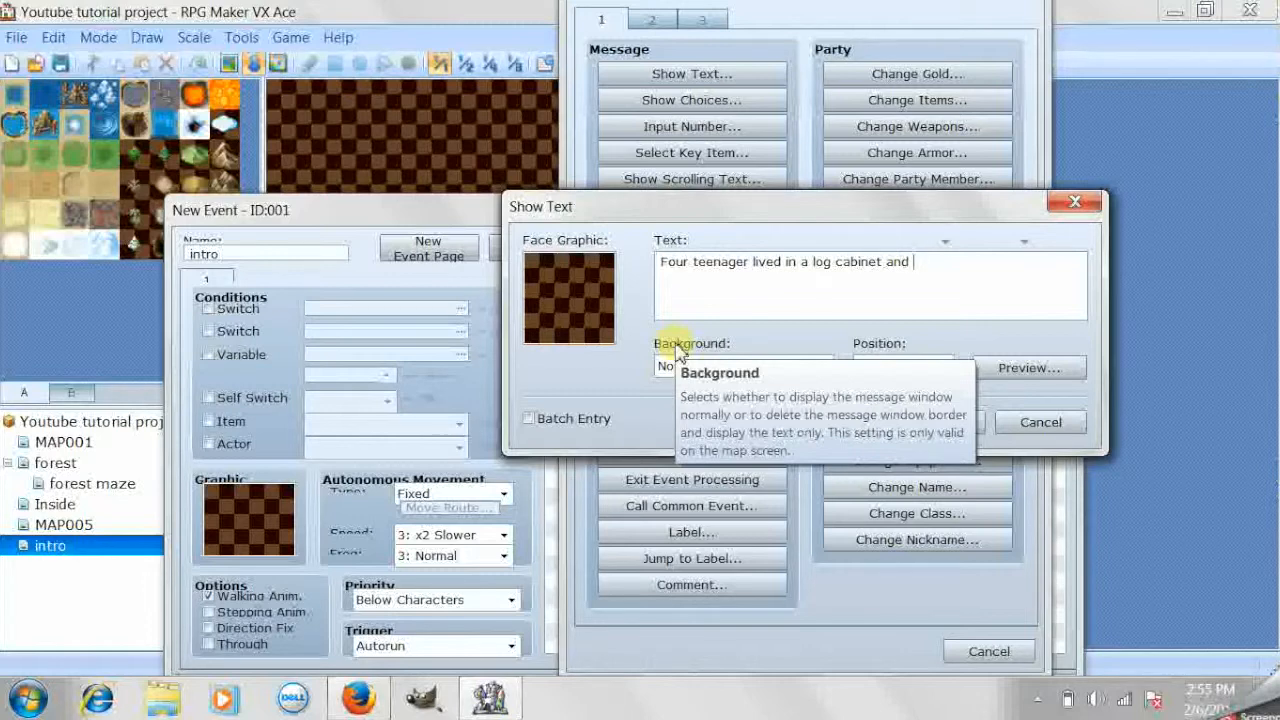
Finish the message's first line with "for a getaway" and start the second line with "and"
key("BackSpace")
key("BackSpace")
key("BackSpace")
type("for gat")
key("BackSpace")
type("etway")
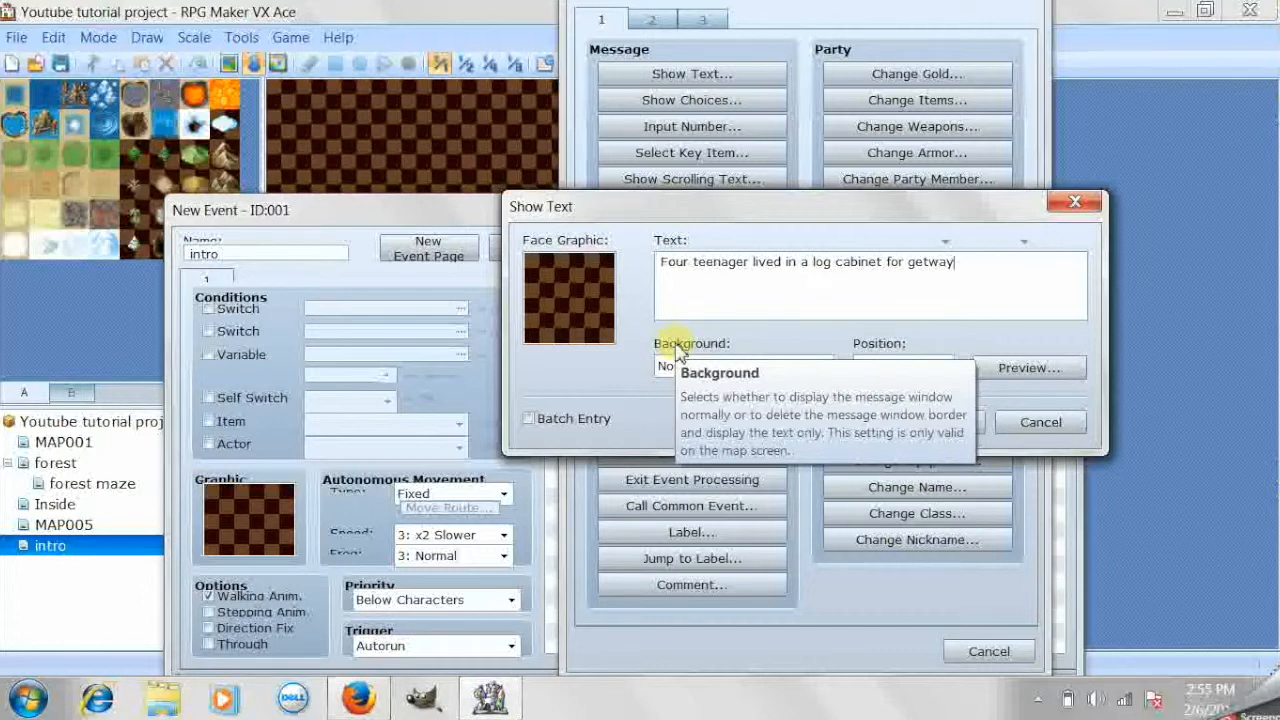
type("a")
key("Return")
type("and")
left_click(904, 262)
type("a")
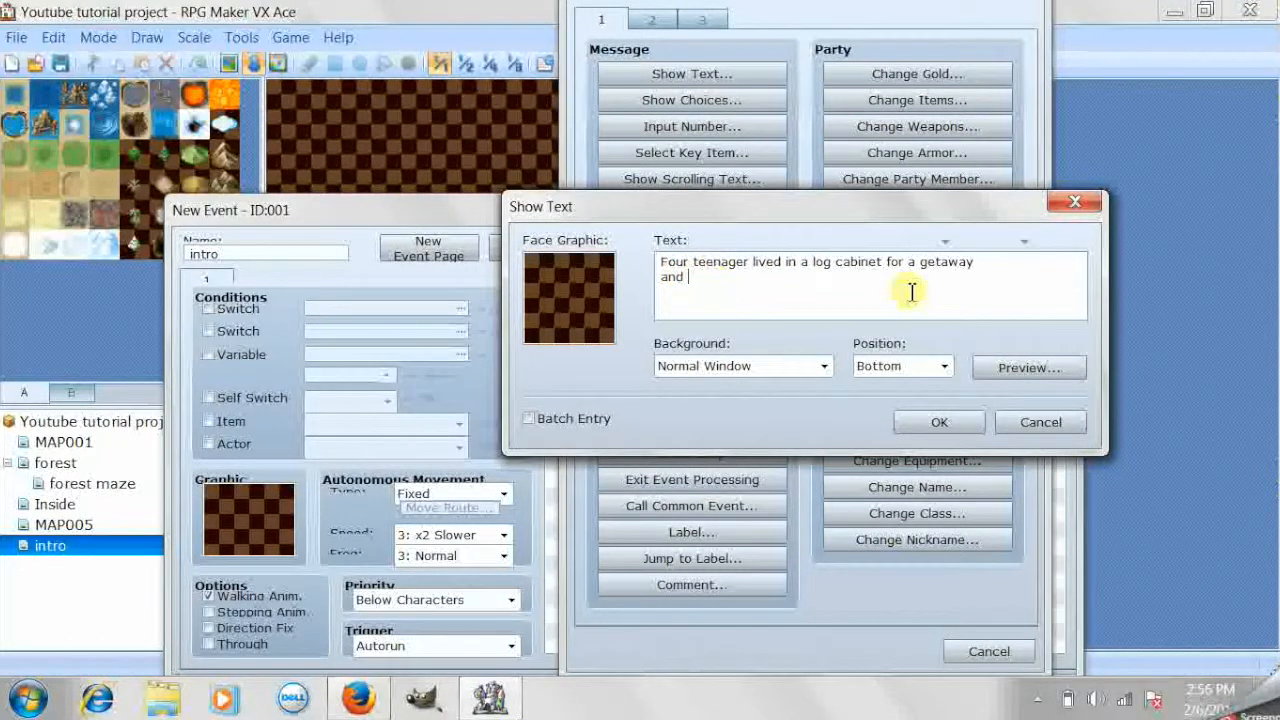
Complete the message's second line with "one night they heard a sound coming outside"
type("e")
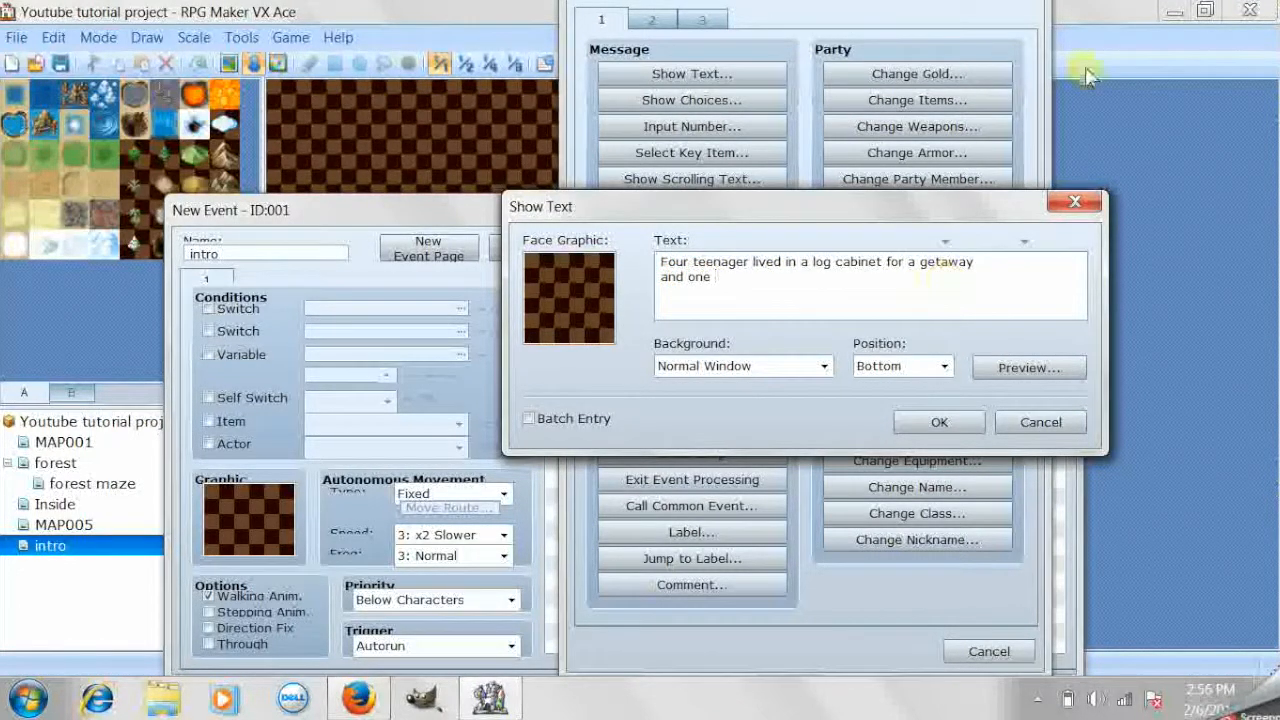
type(" night they")
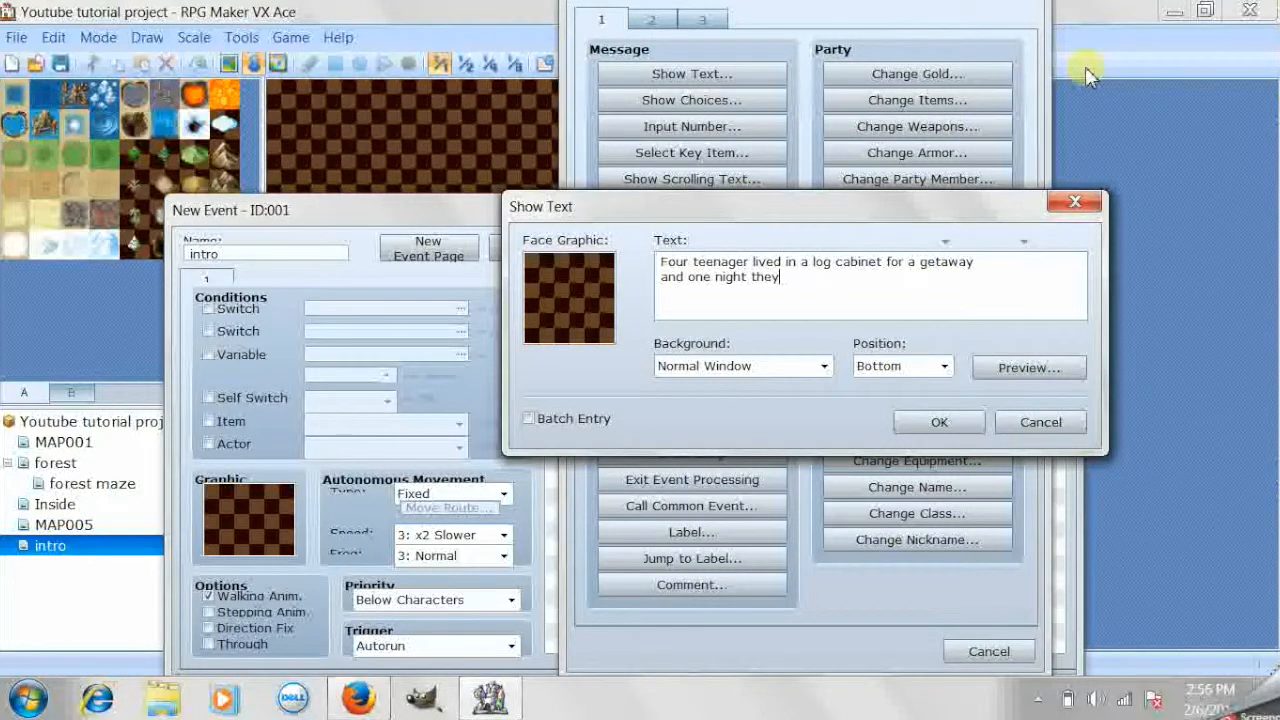
type(" heard a soun")
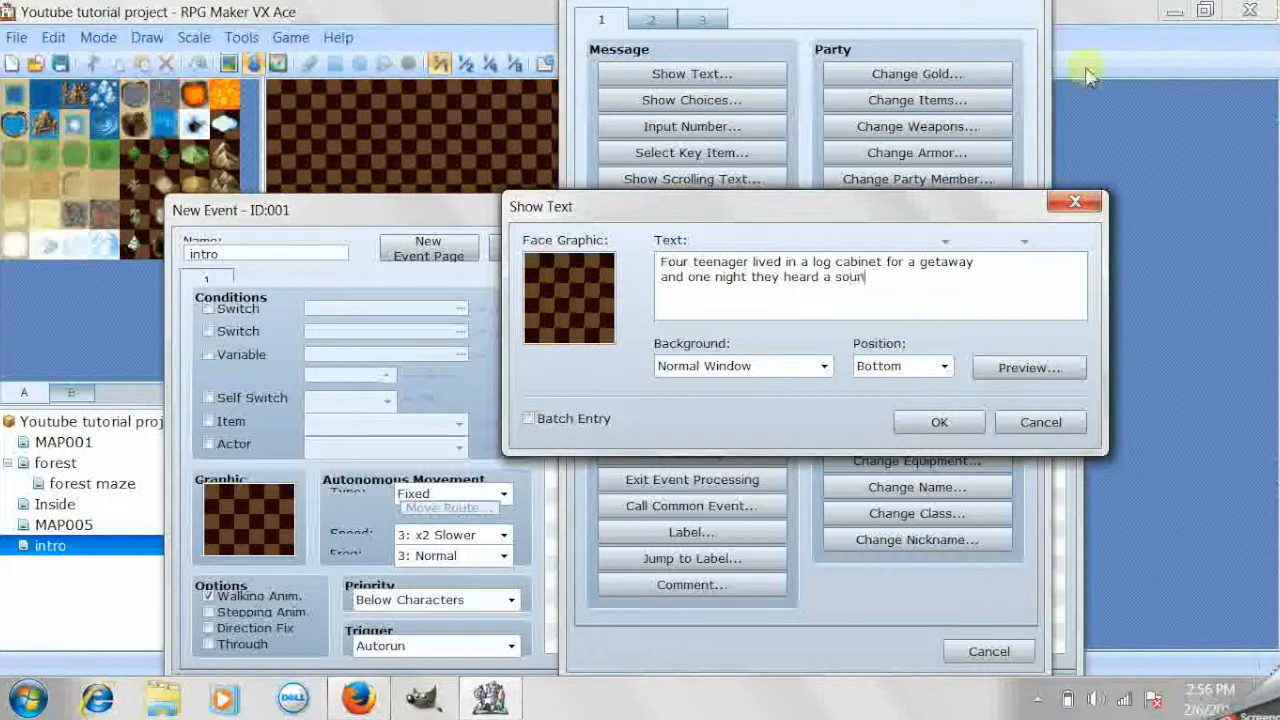
type("d coming outside")
key("Return")
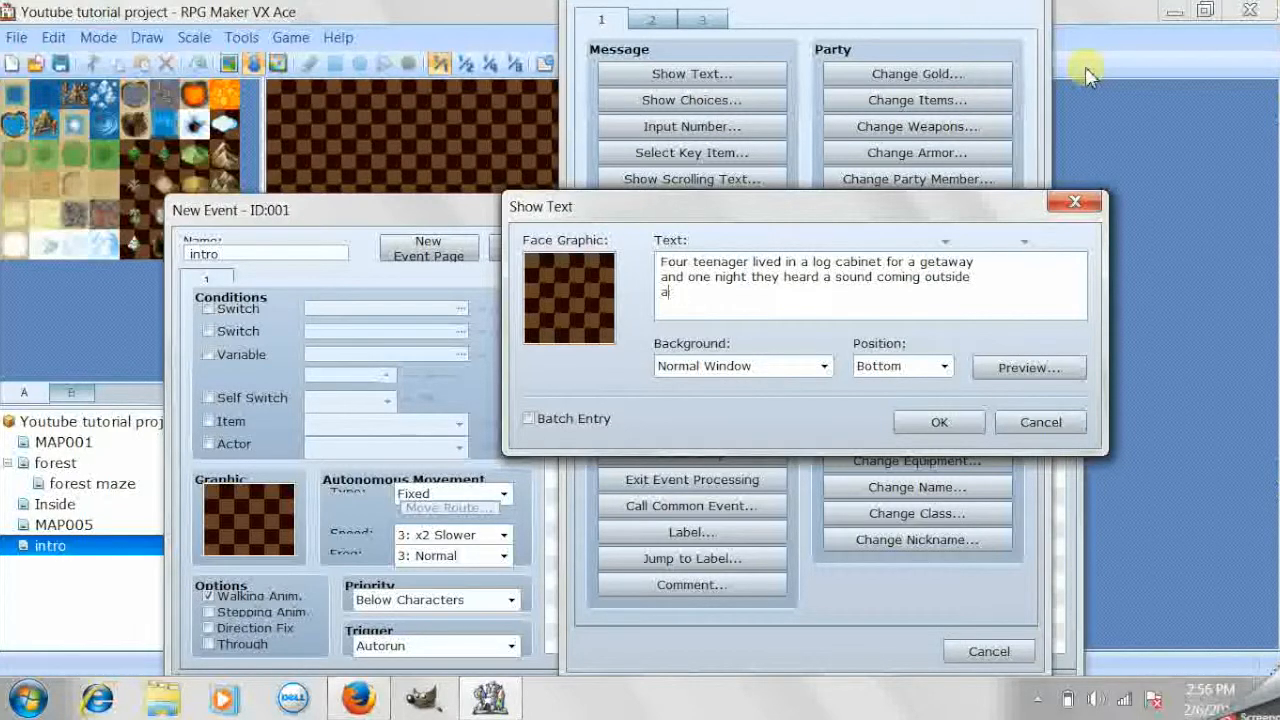
Add "and three of them went to go check while one of" as the message's third line and "them stay behind" as its fourth
type("and th")
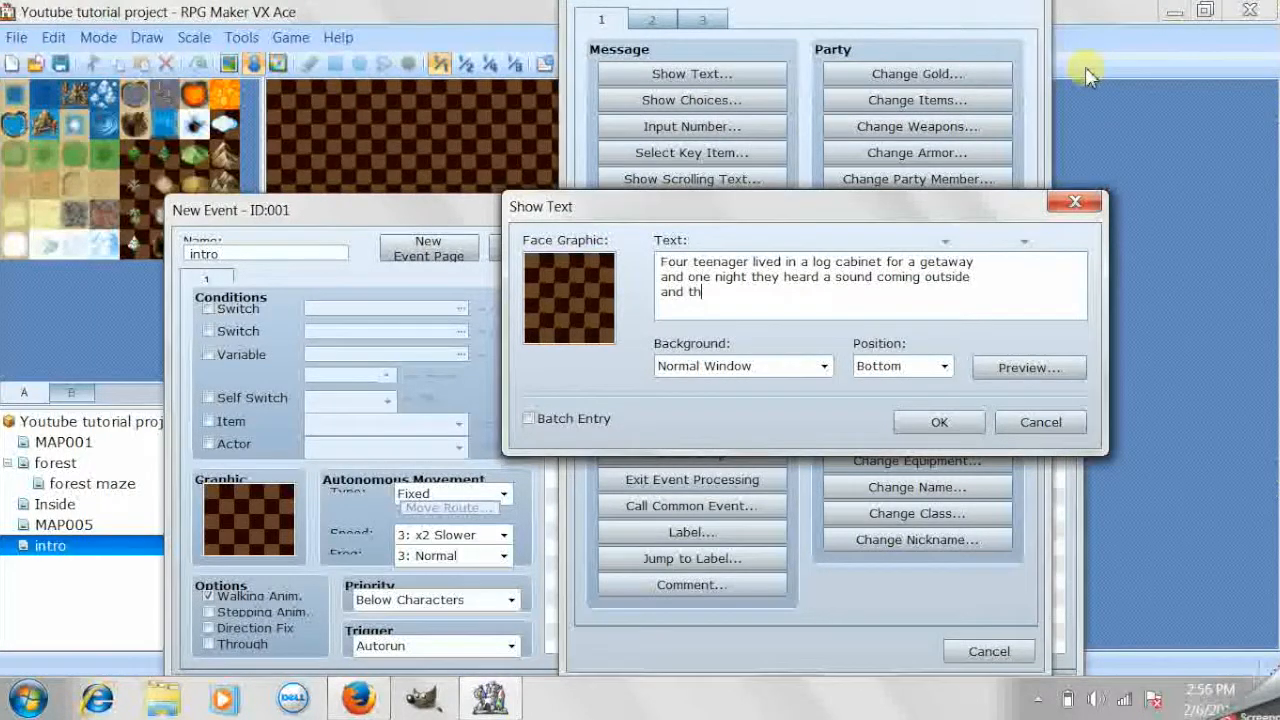
type("ree of t")
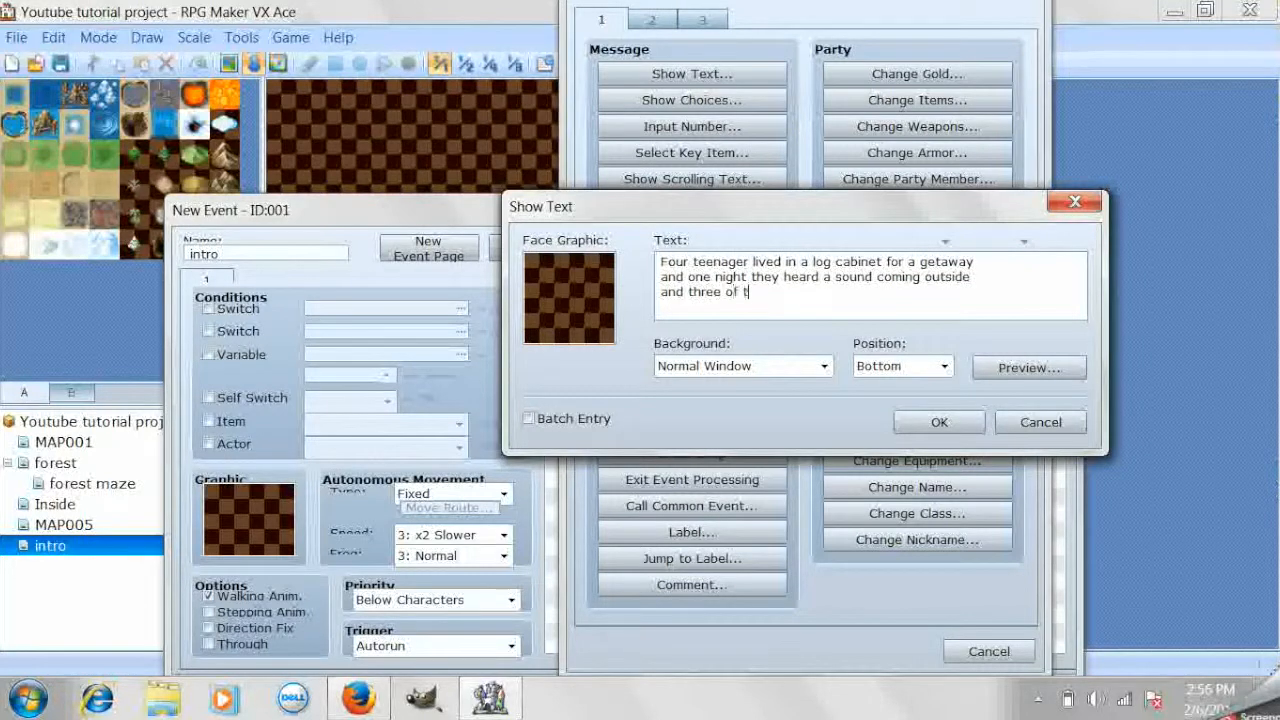
type("hem we")
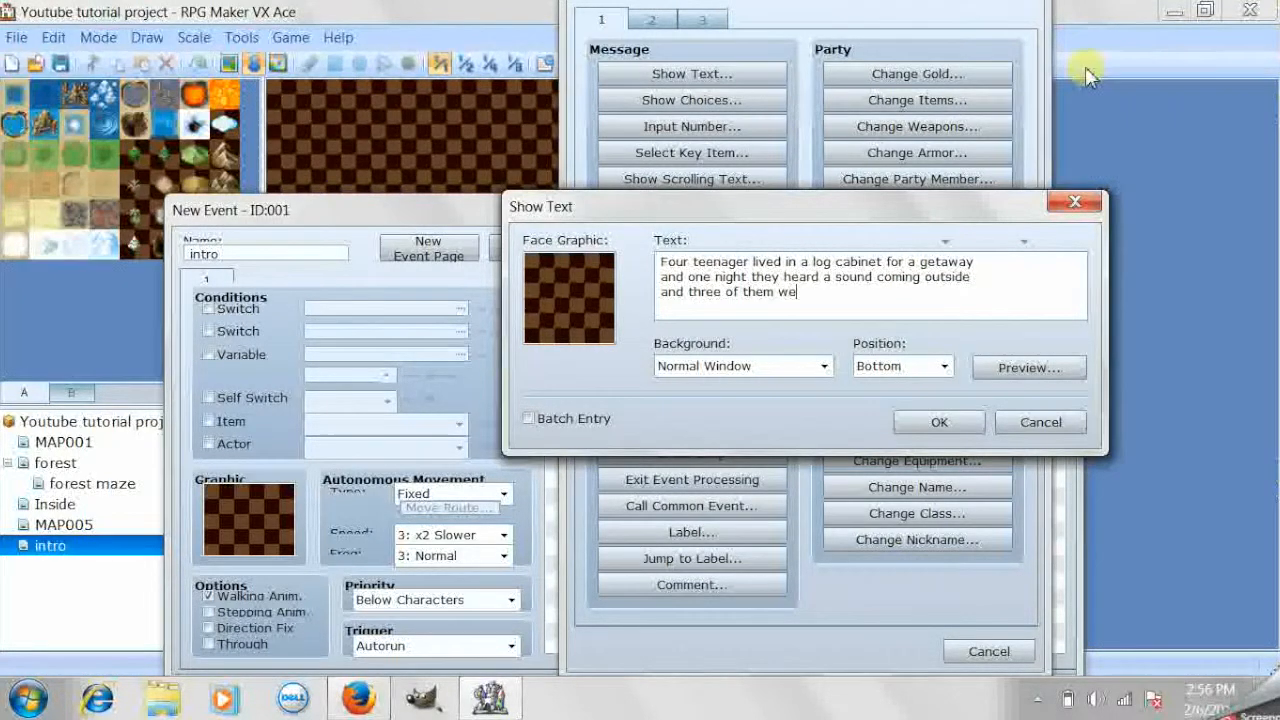
type("nt to go check")
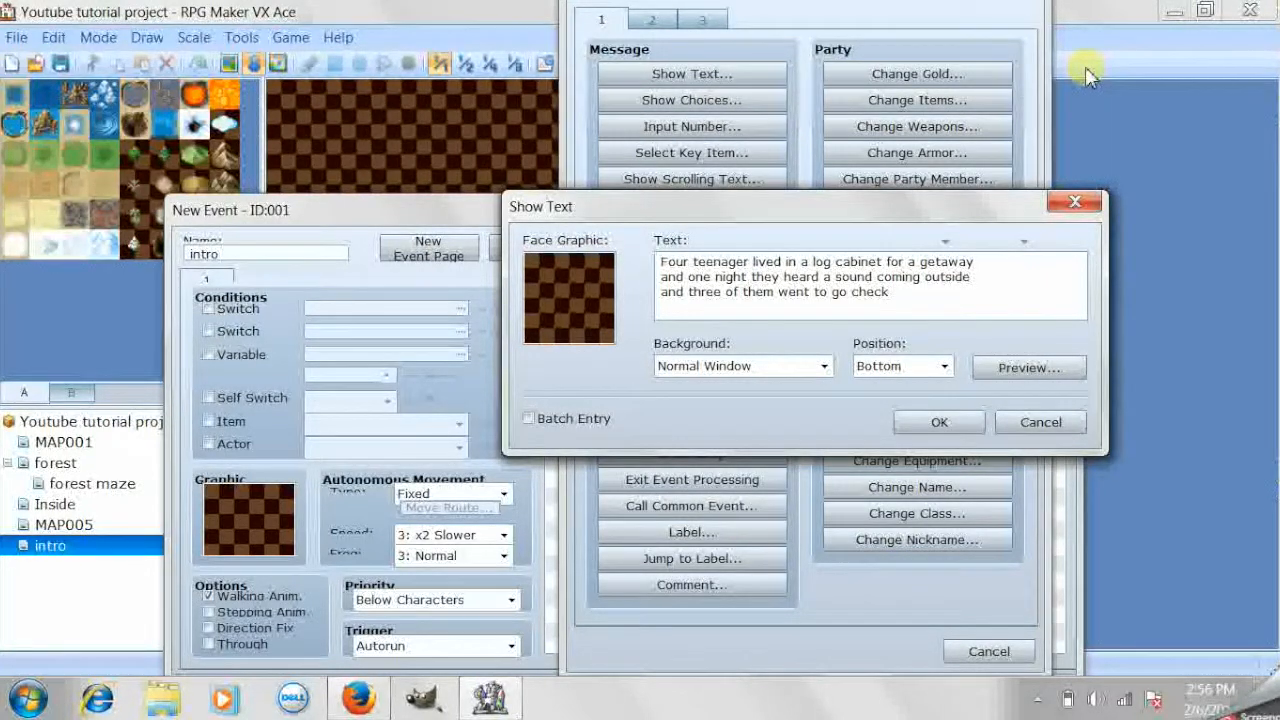
type("while one p")
key("BackSpace")
type("of ")
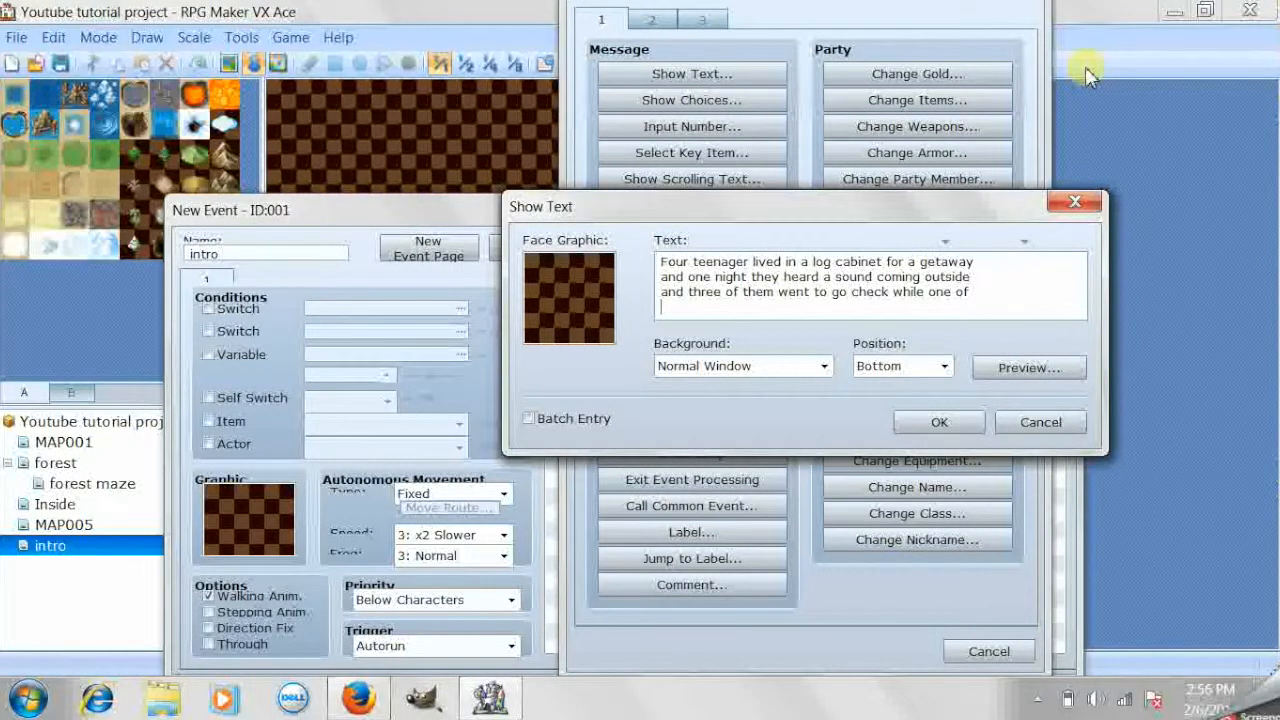
type("them stay")
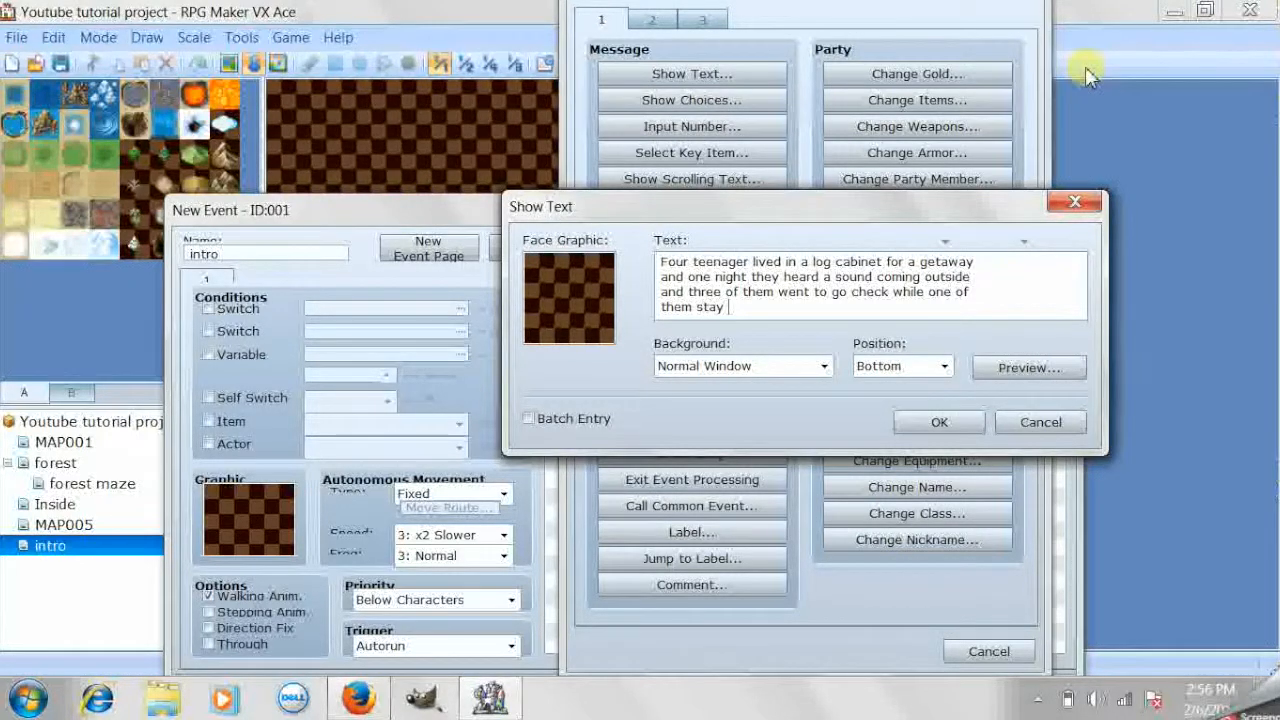
type(" behind")
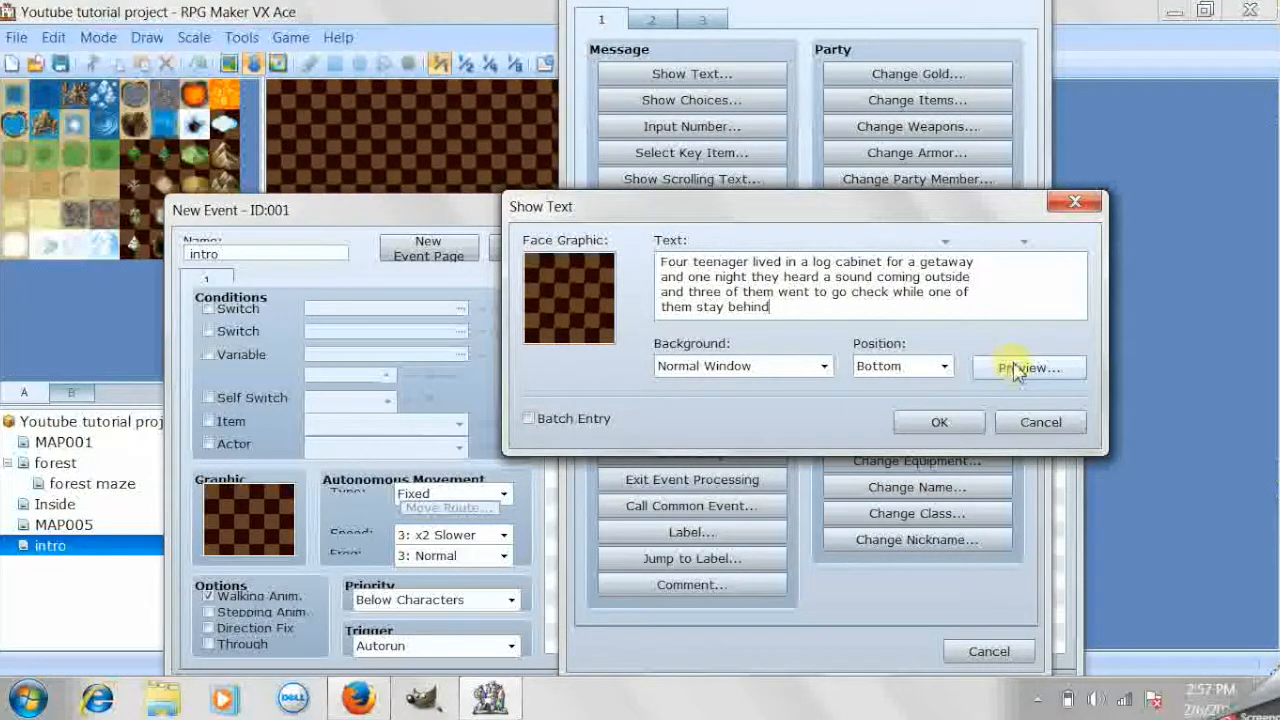
Try the Transparent background on the story message and preview how it looks
left_click(823, 366)
left_click(800, 417)
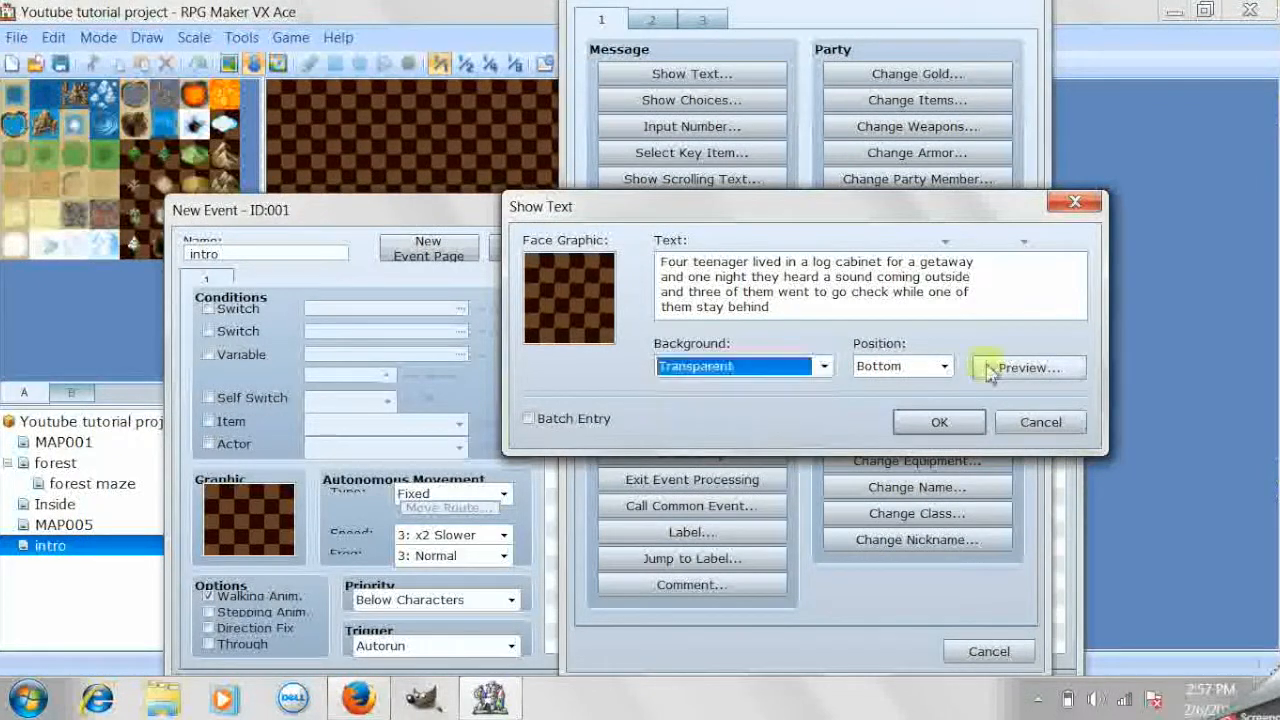
left_click(1028, 368)
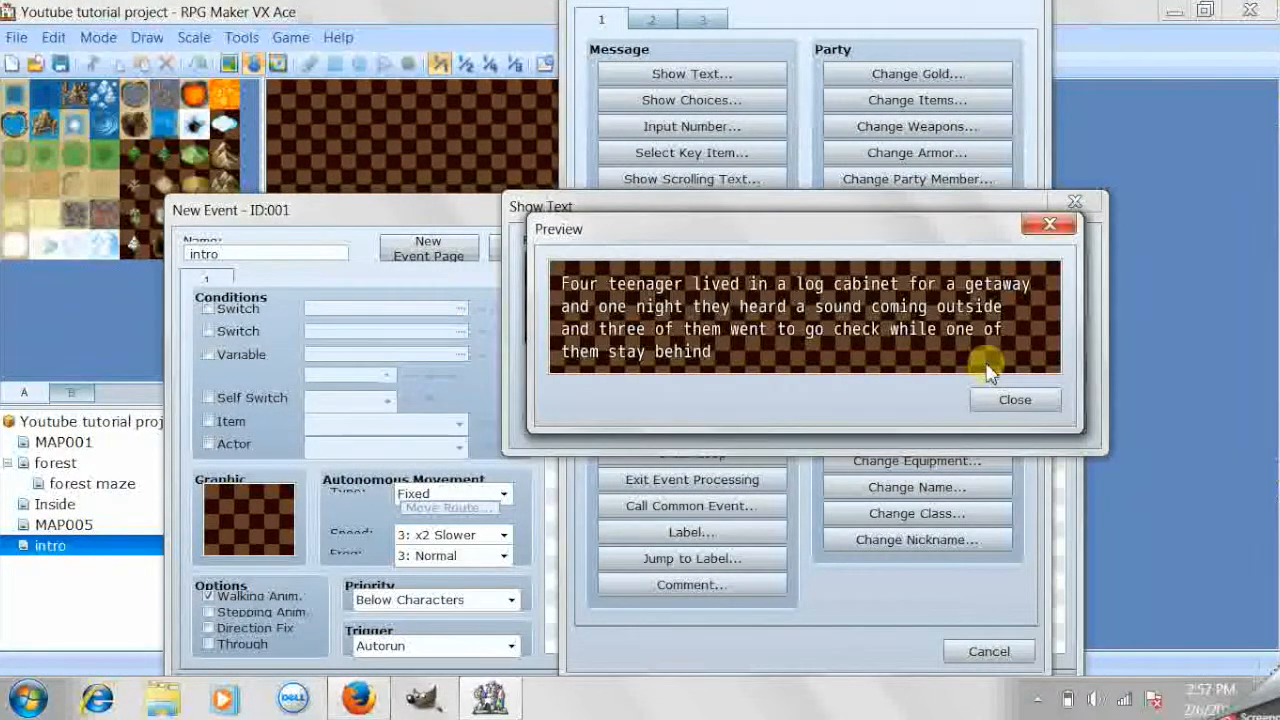
left_click(1007, 400)
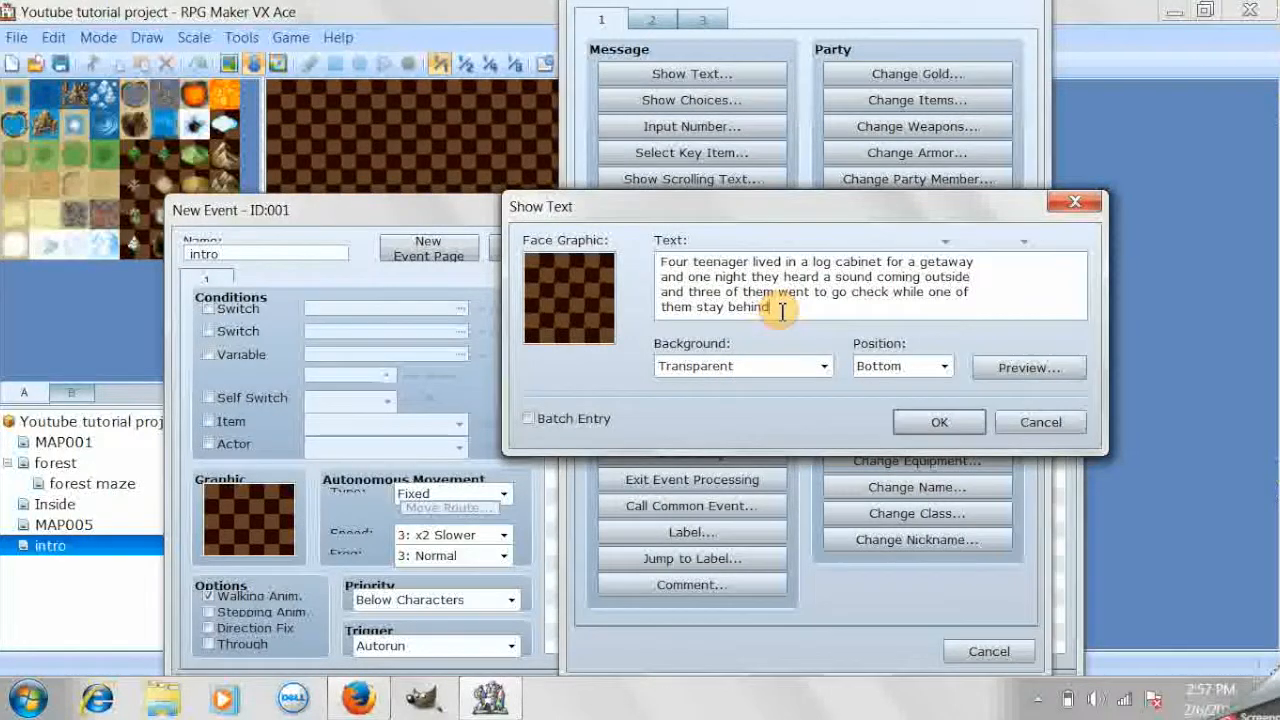
Set the message's background to Dim Background, end its text with a period, and add it to the event
left_click(771, 366)
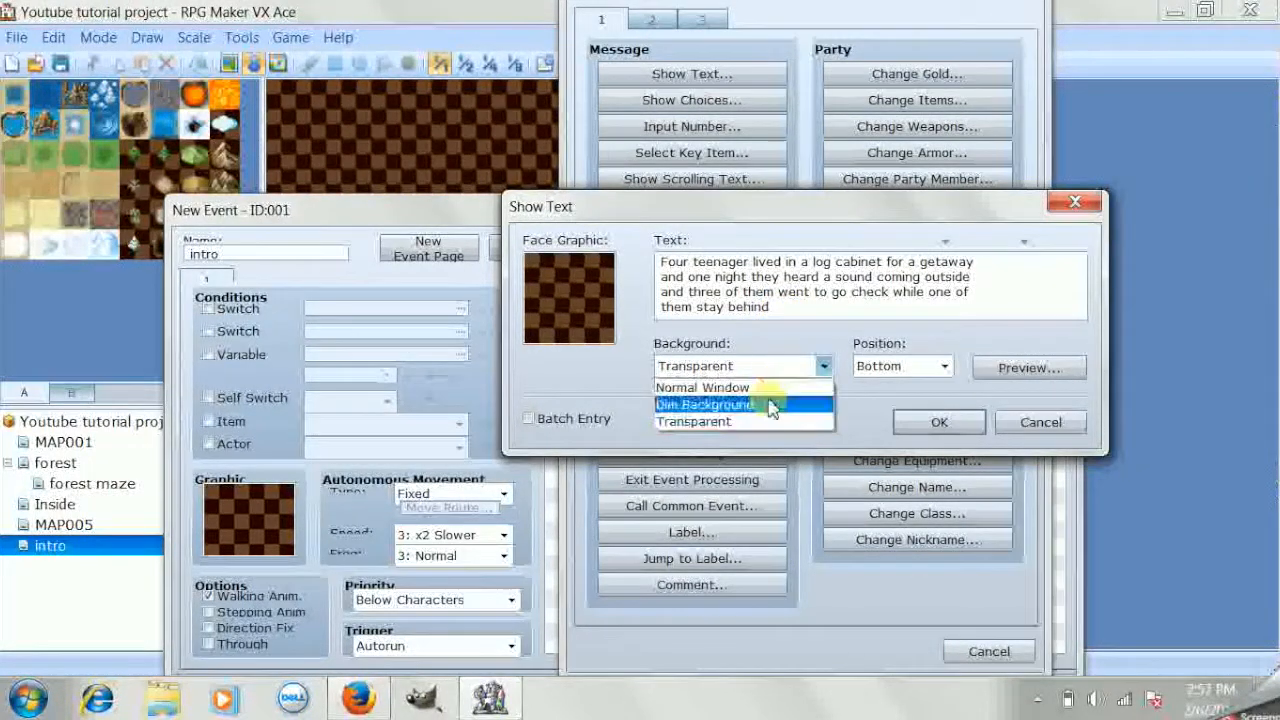
left_click(765, 405)
left_click(770, 308)
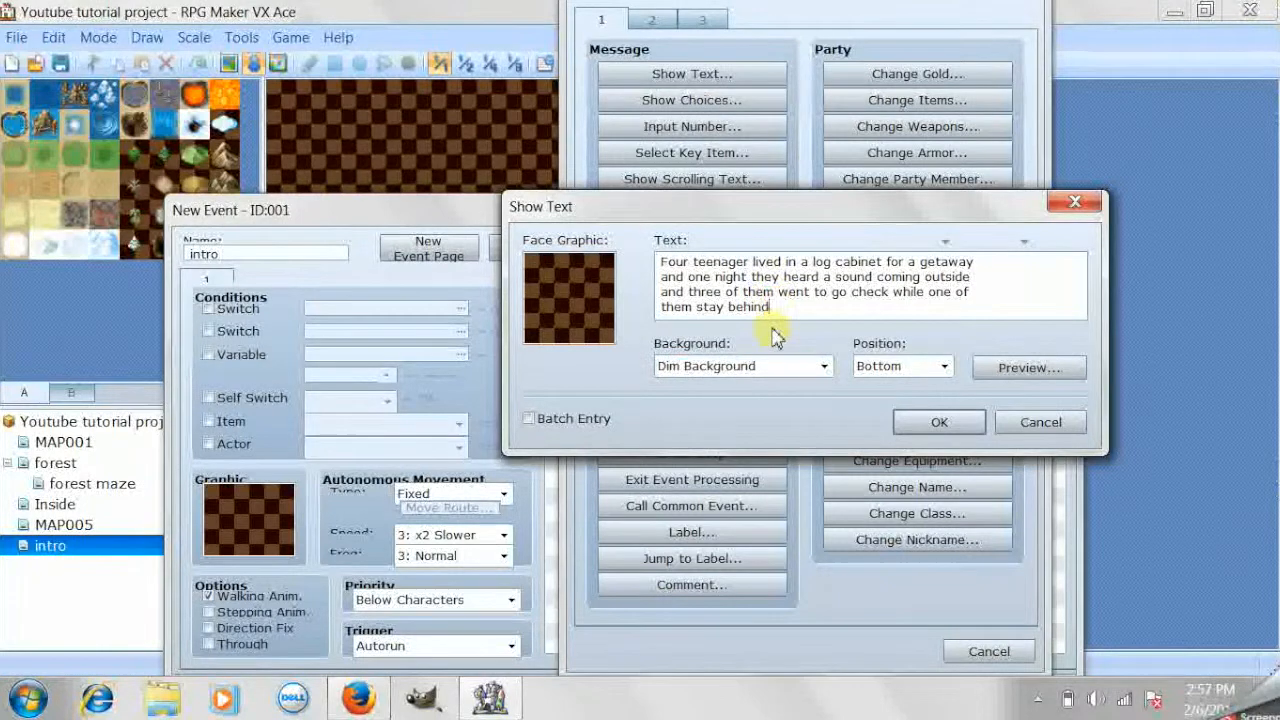
type(".")
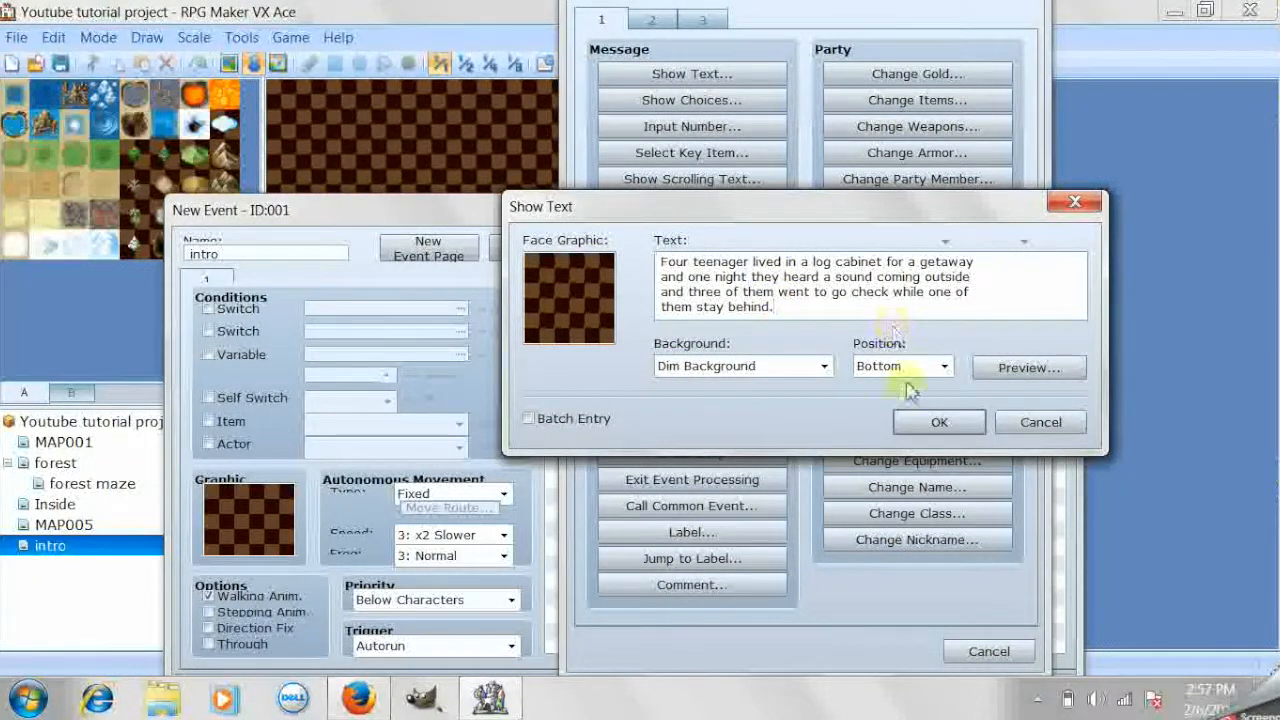
left_click(928, 418)
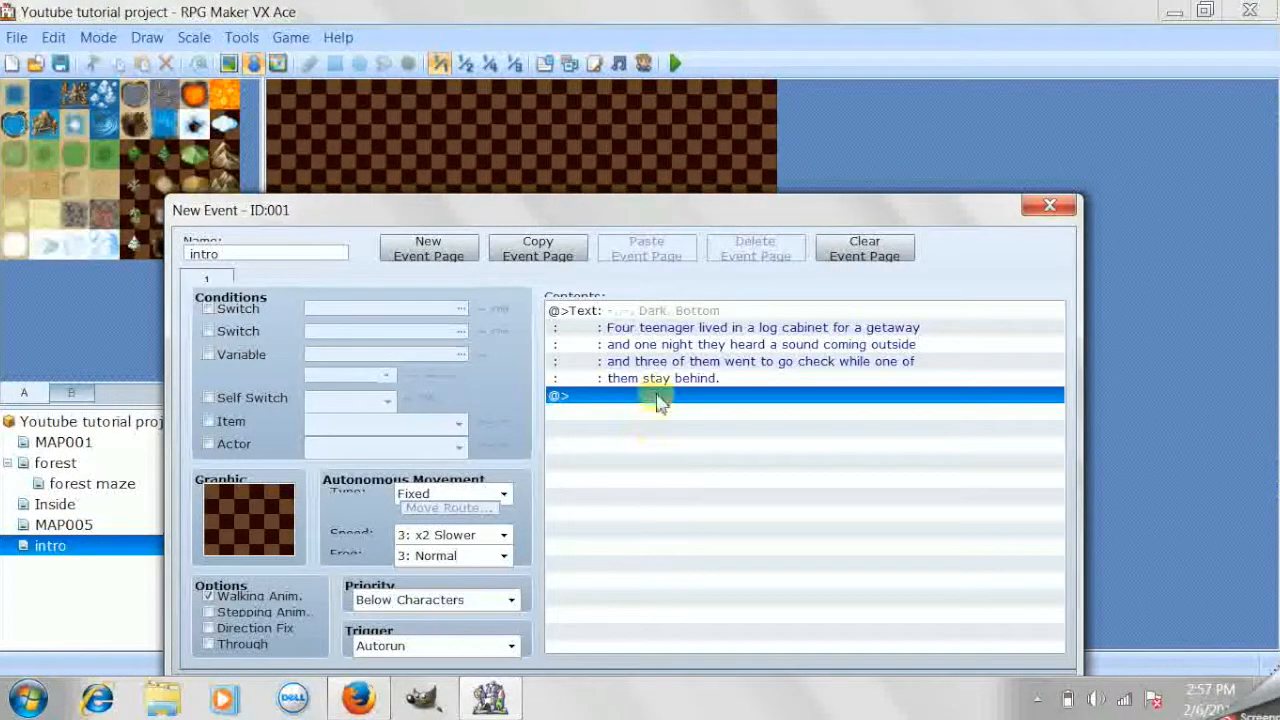
right_click(665, 400)
left_click(674, 405)
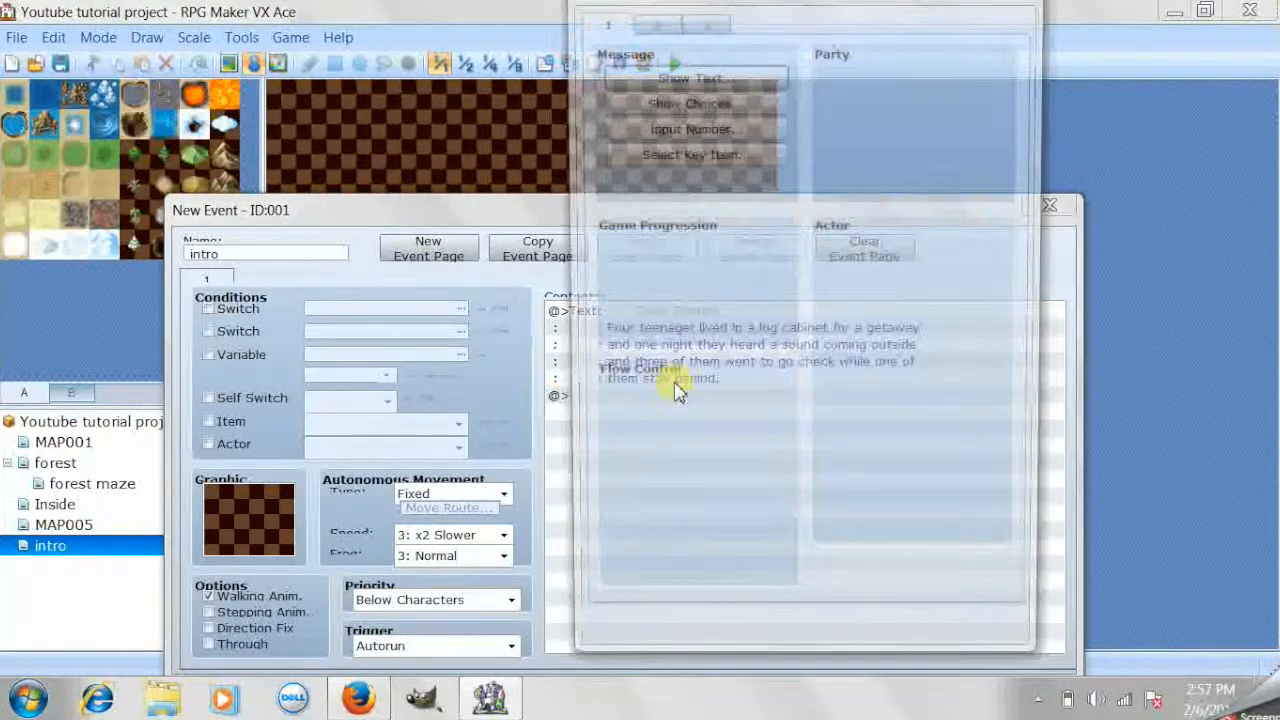
left_click(657, 76)
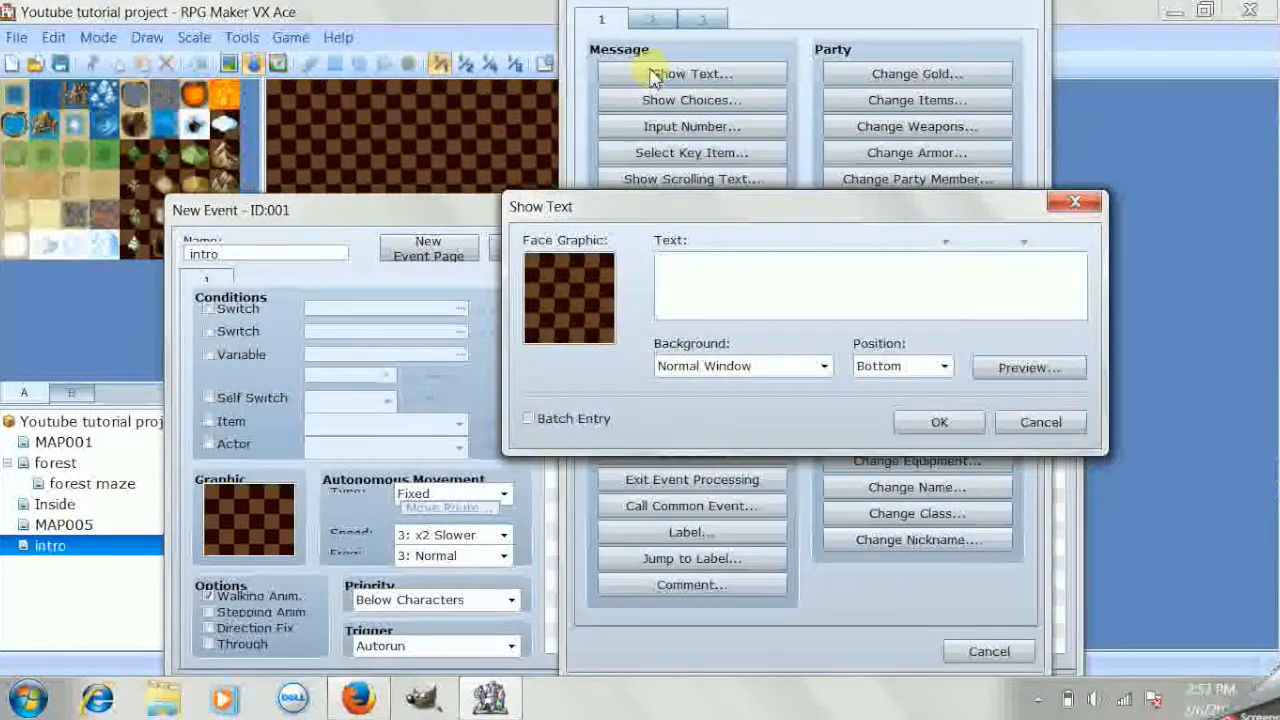
left_click(1077, 202)
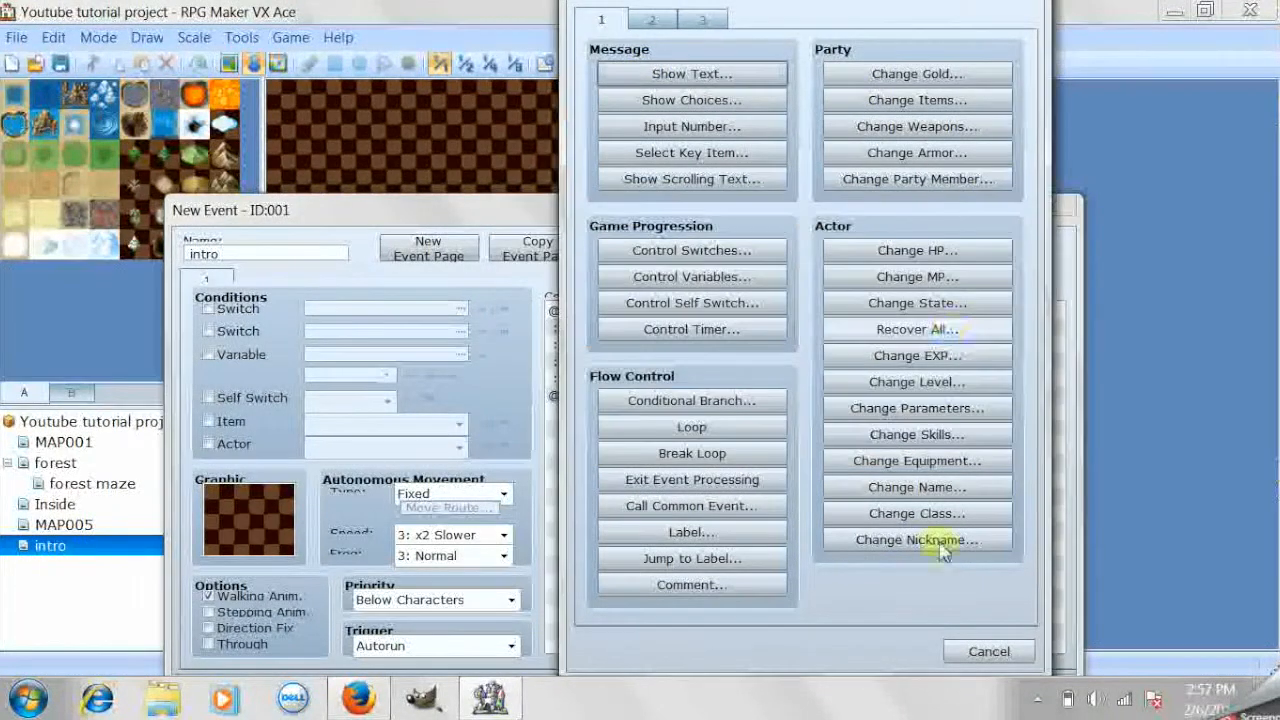
left_click(986, 651)
Cut the story message from the event's contents and start a Play BGM command in its place
right_click(683, 313)
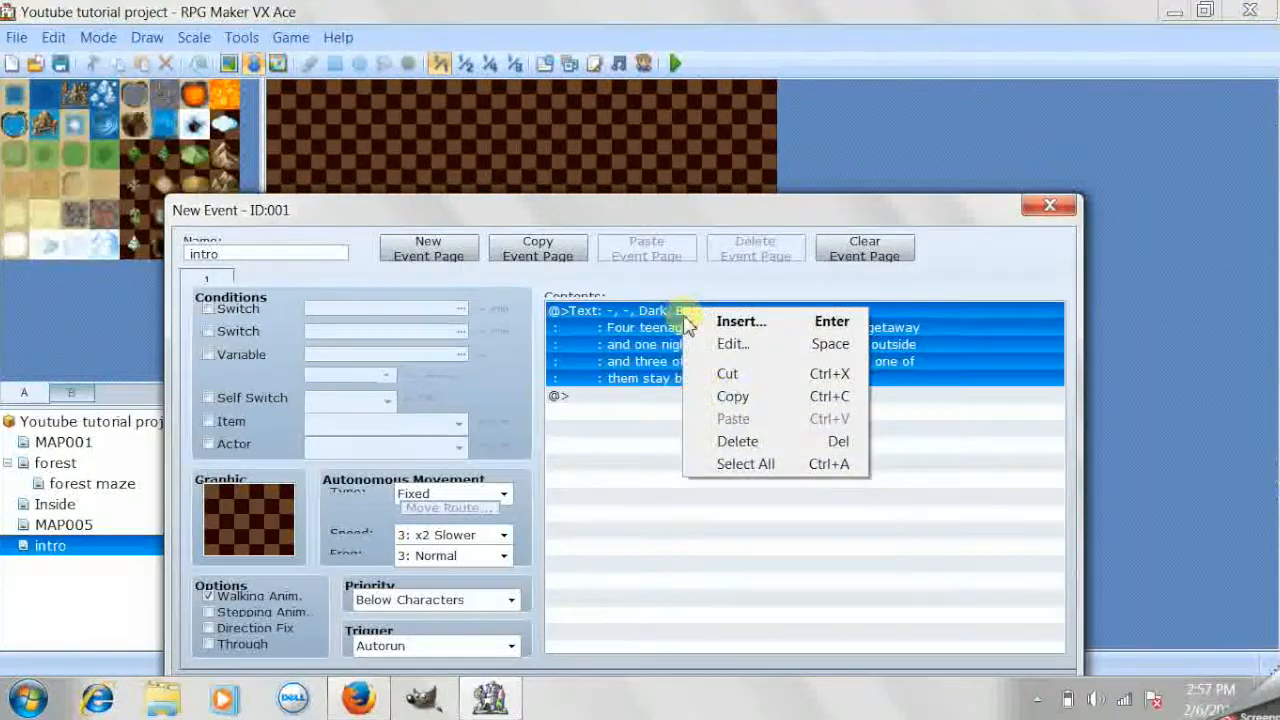
left_click(750, 375)
double_click(676, 313)
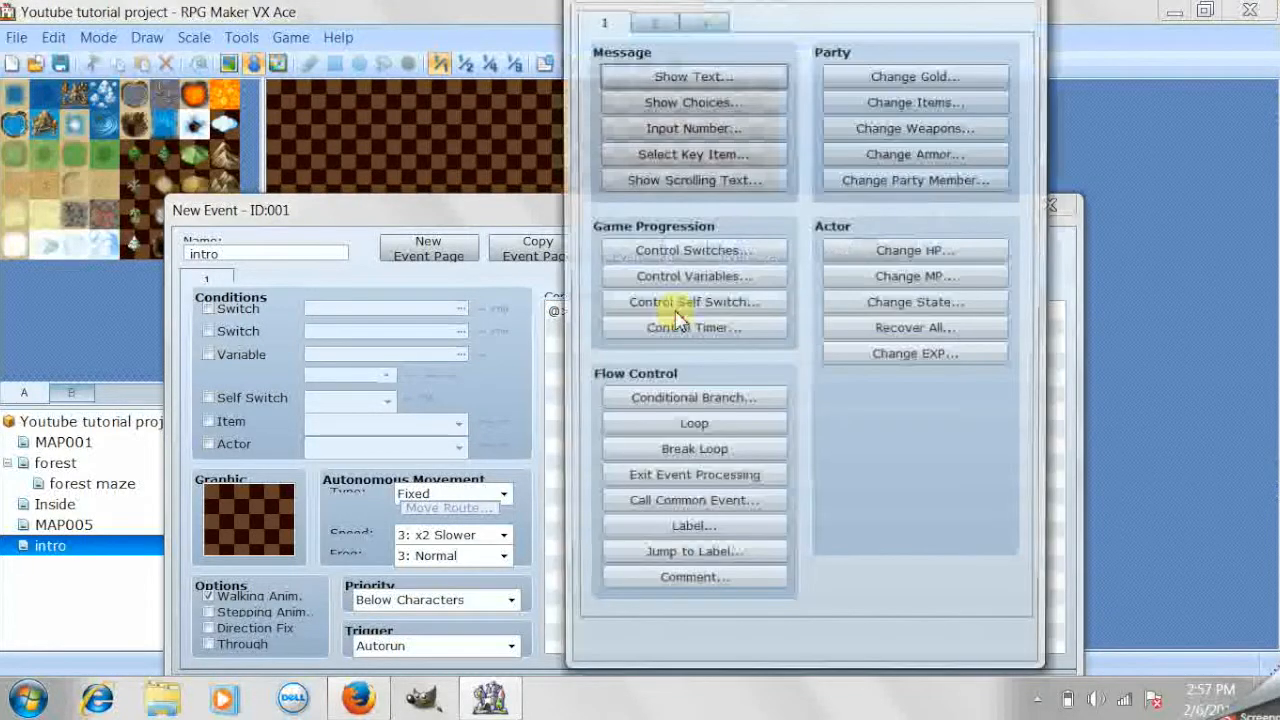
left_click(648, 22)
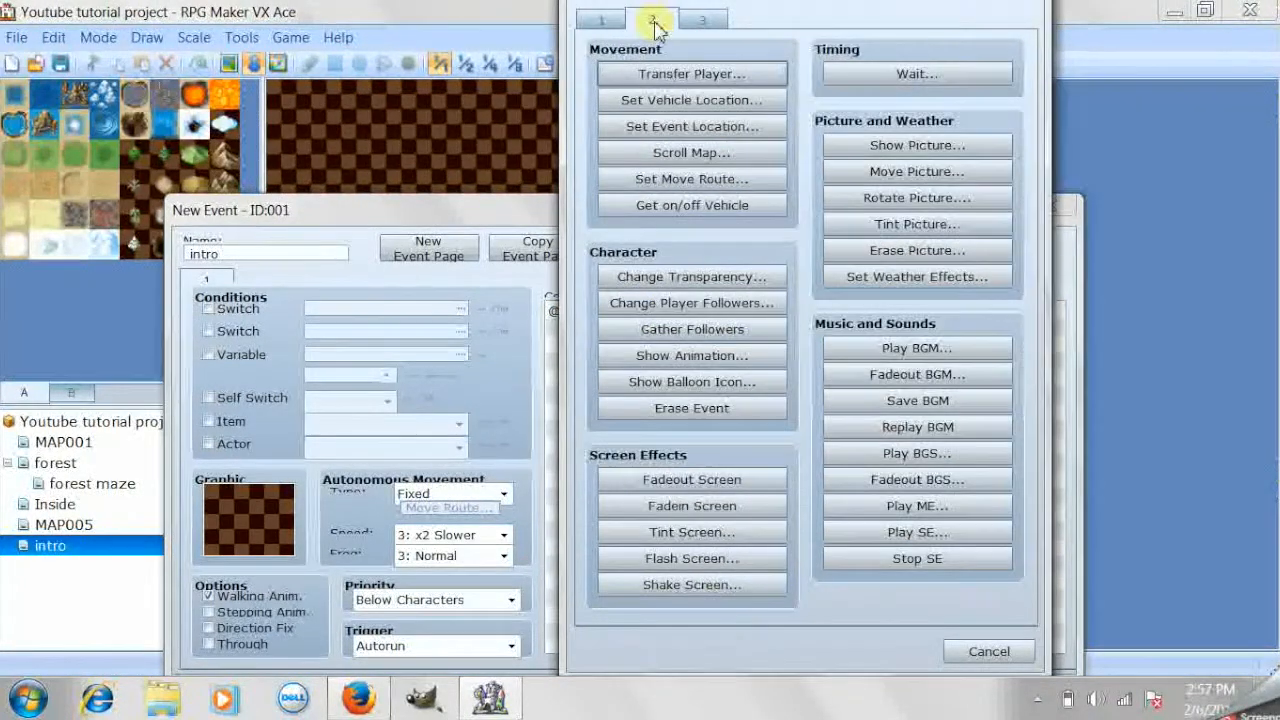
left_click(916, 348)
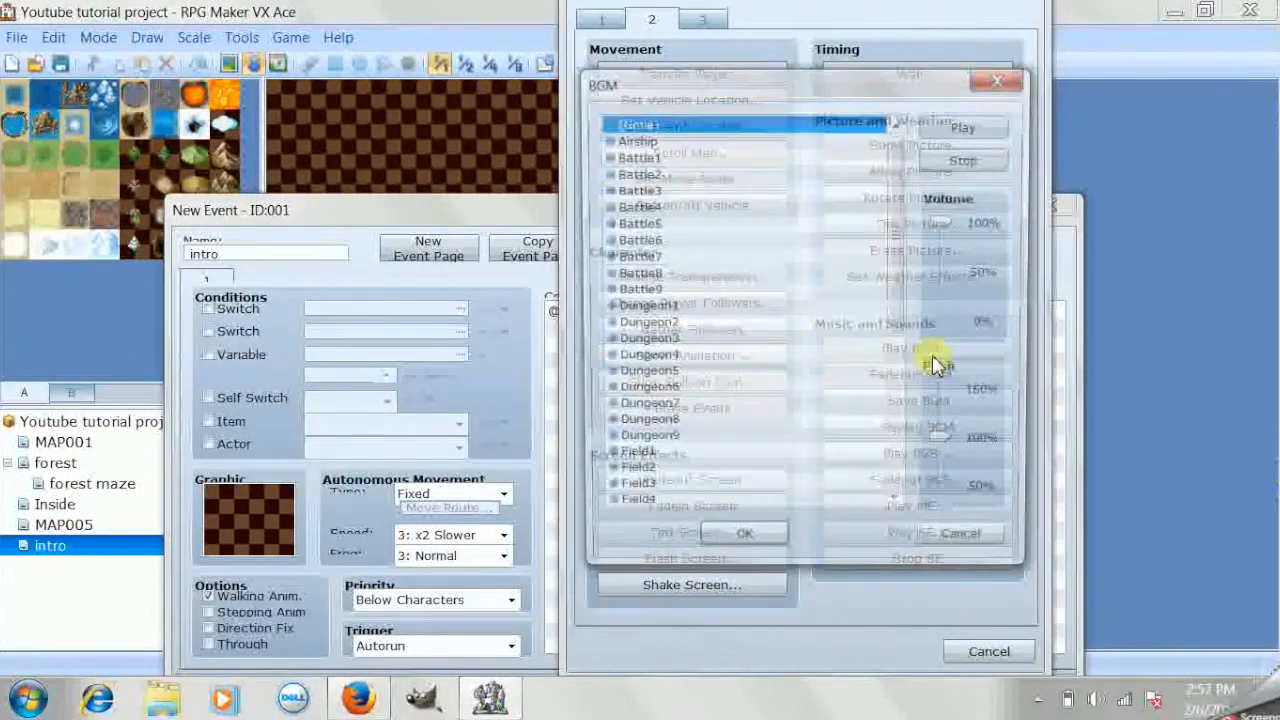
Lower the background music's pitch to 50% and compare how Dungeon3 sounds before and after
left_click(774, 341)
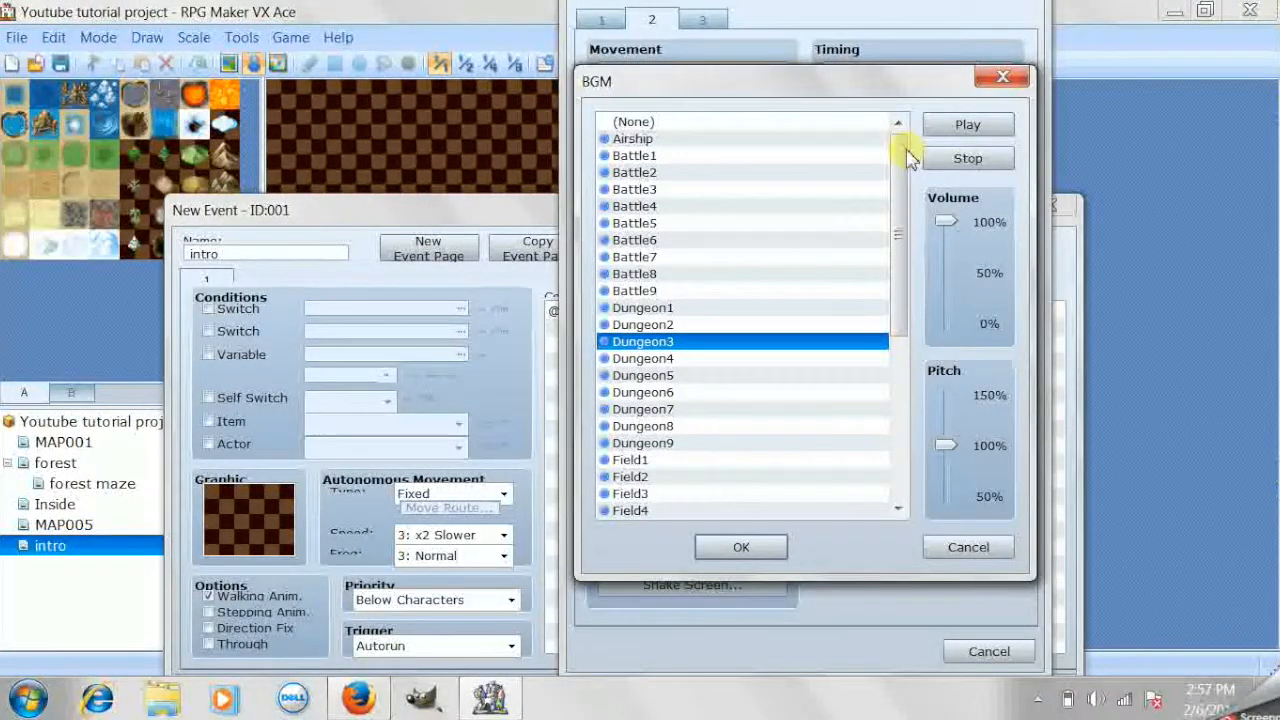
left_click(942, 130)
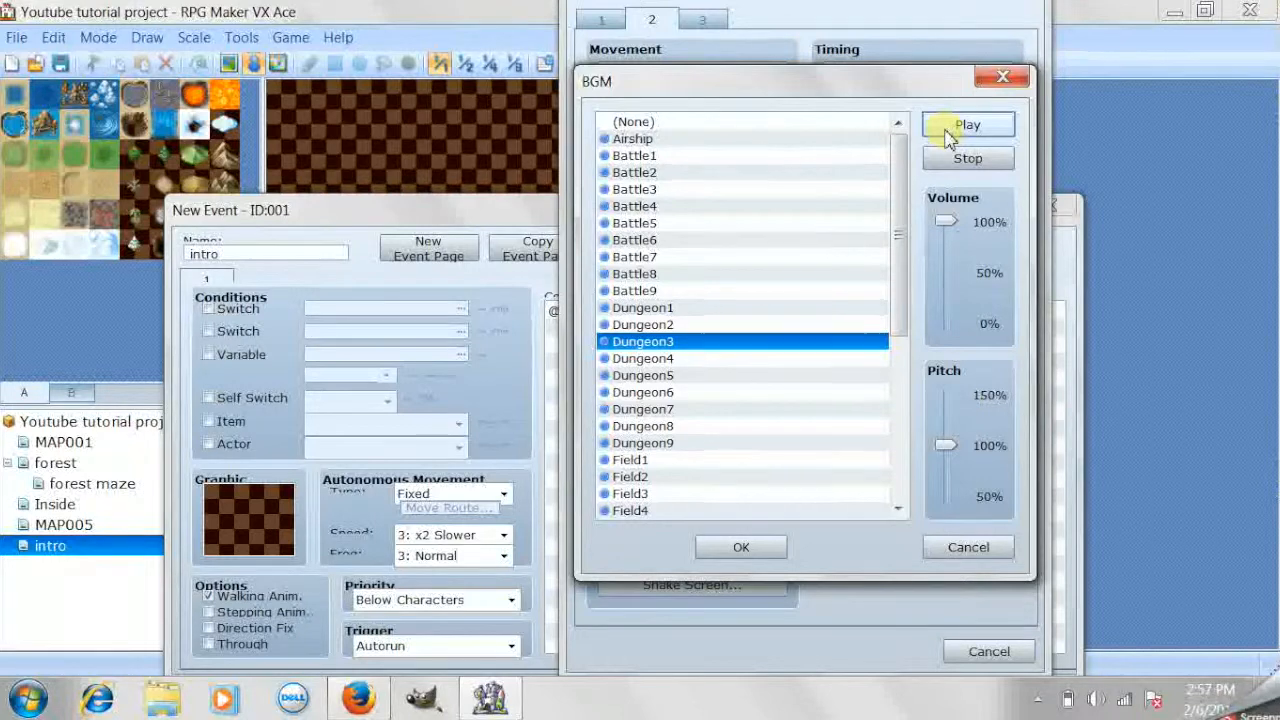
left_click_drag(947, 447, 951, 503)
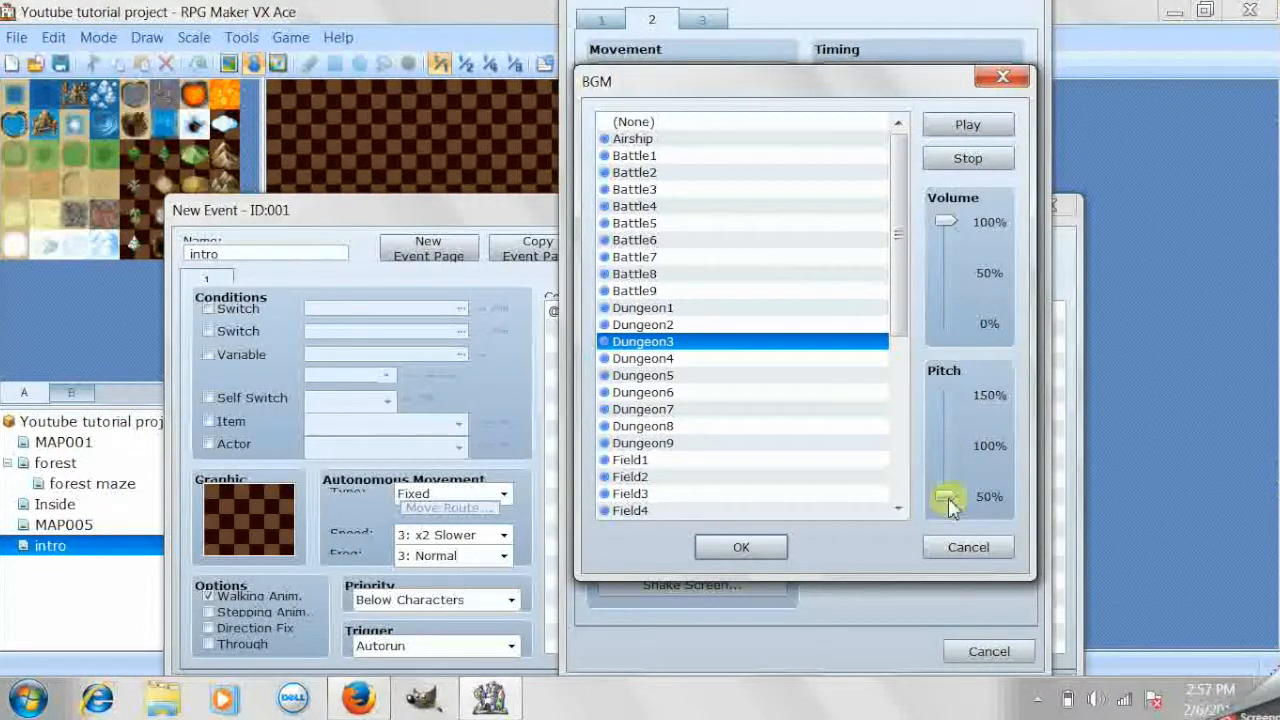
left_click(950, 136)
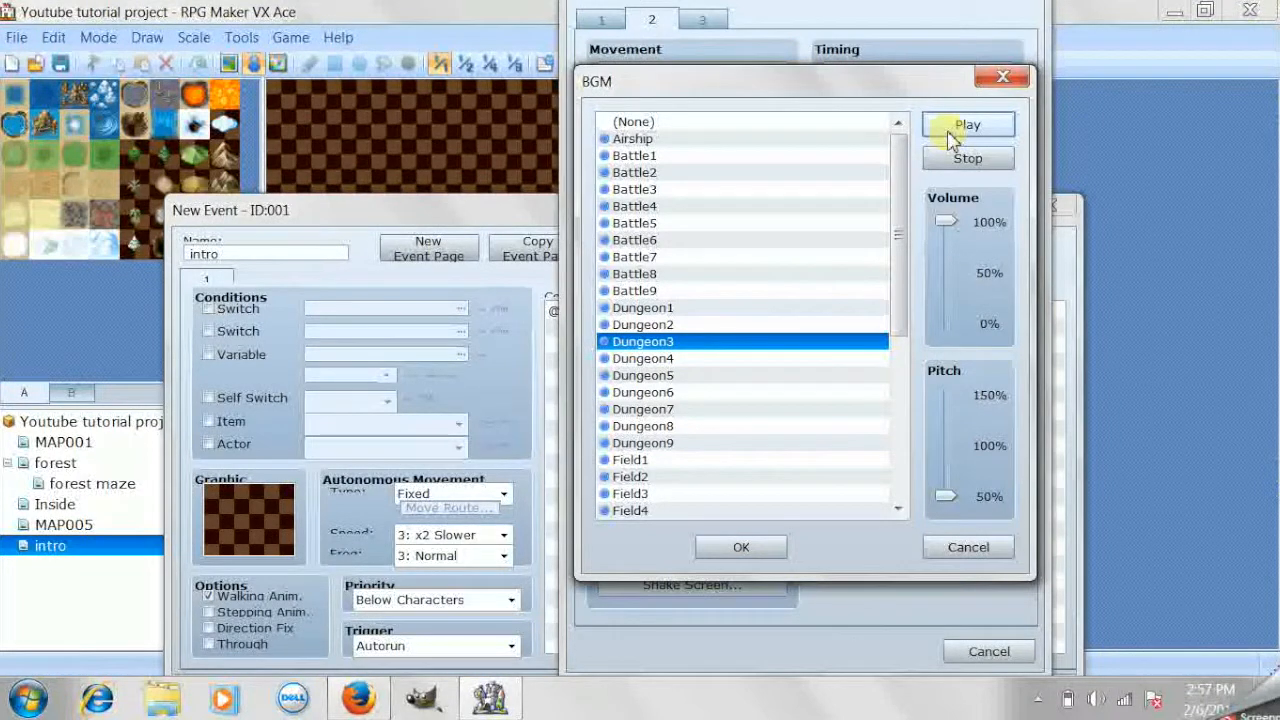
Listen to Dungeon1, Dungeon6, Dungeon7, Dungeon8, Dungeon9, Dungeon4, Airship and Battle2 at 50% pitch to compare the tracks
left_click(703, 308)
left_click(948, 133)
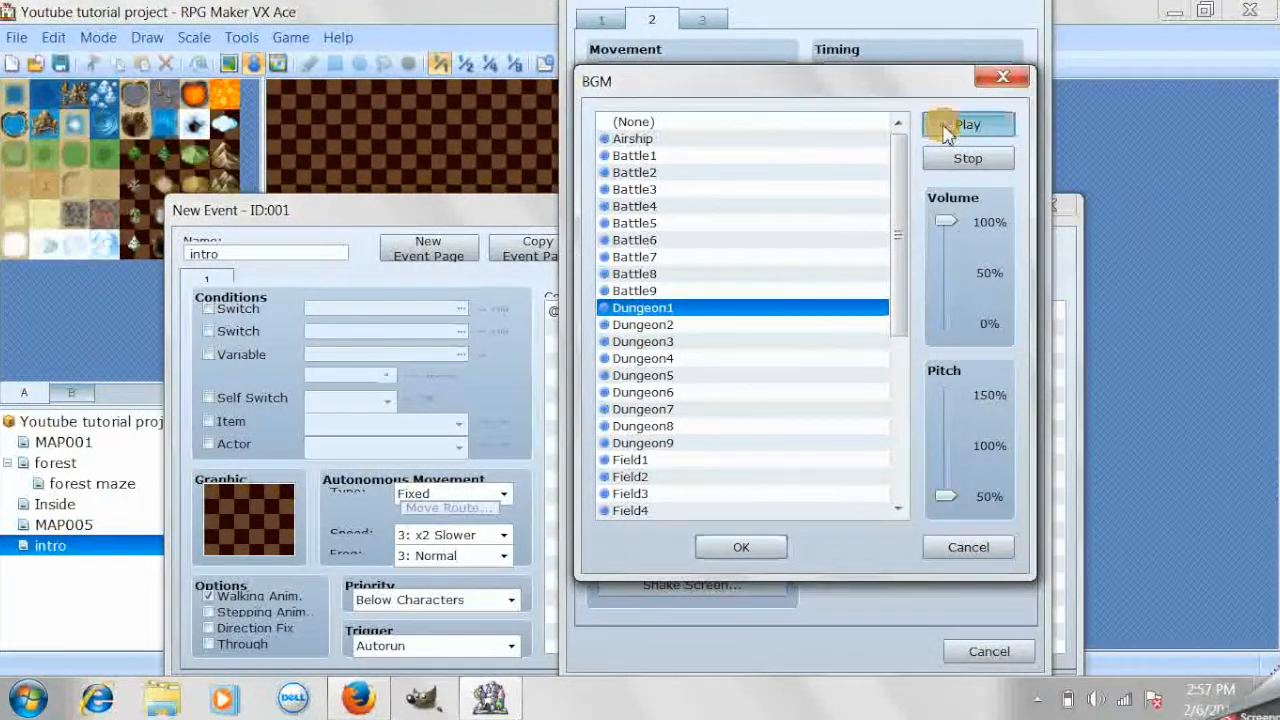
left_click(640, 392)
left_click(955, 128)
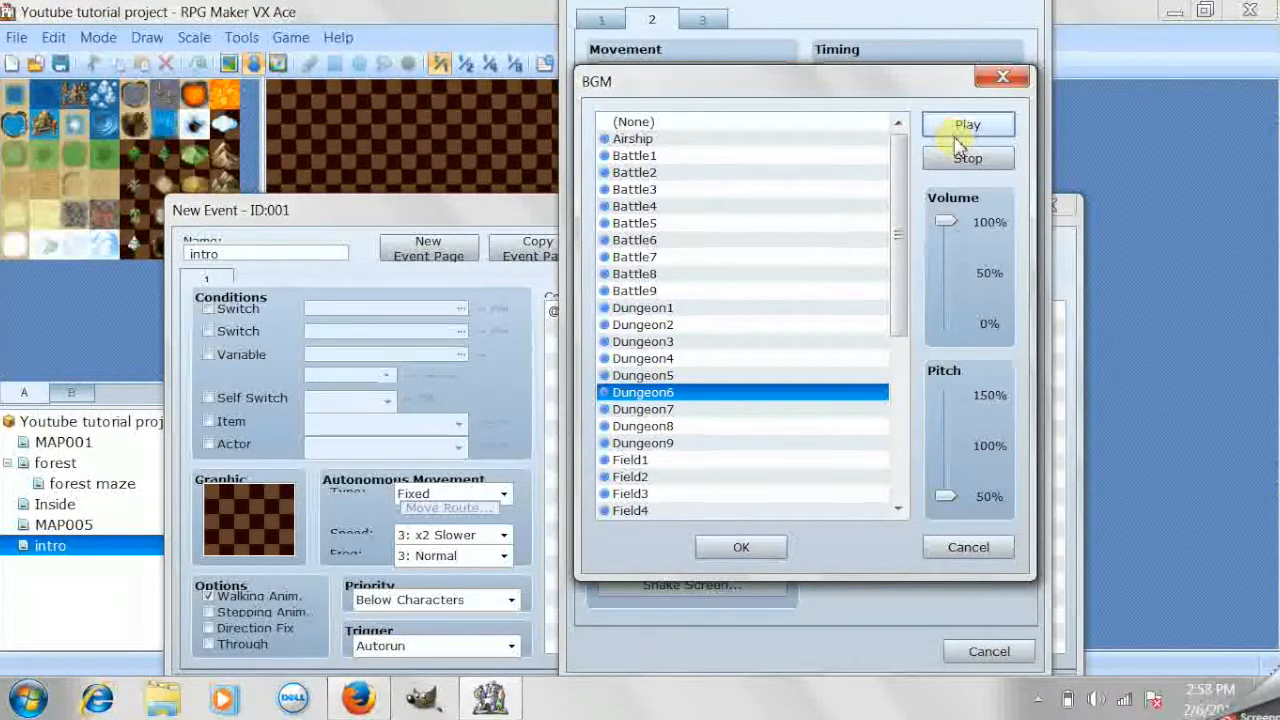
left_click(700, 410)
left_click(963, 130)
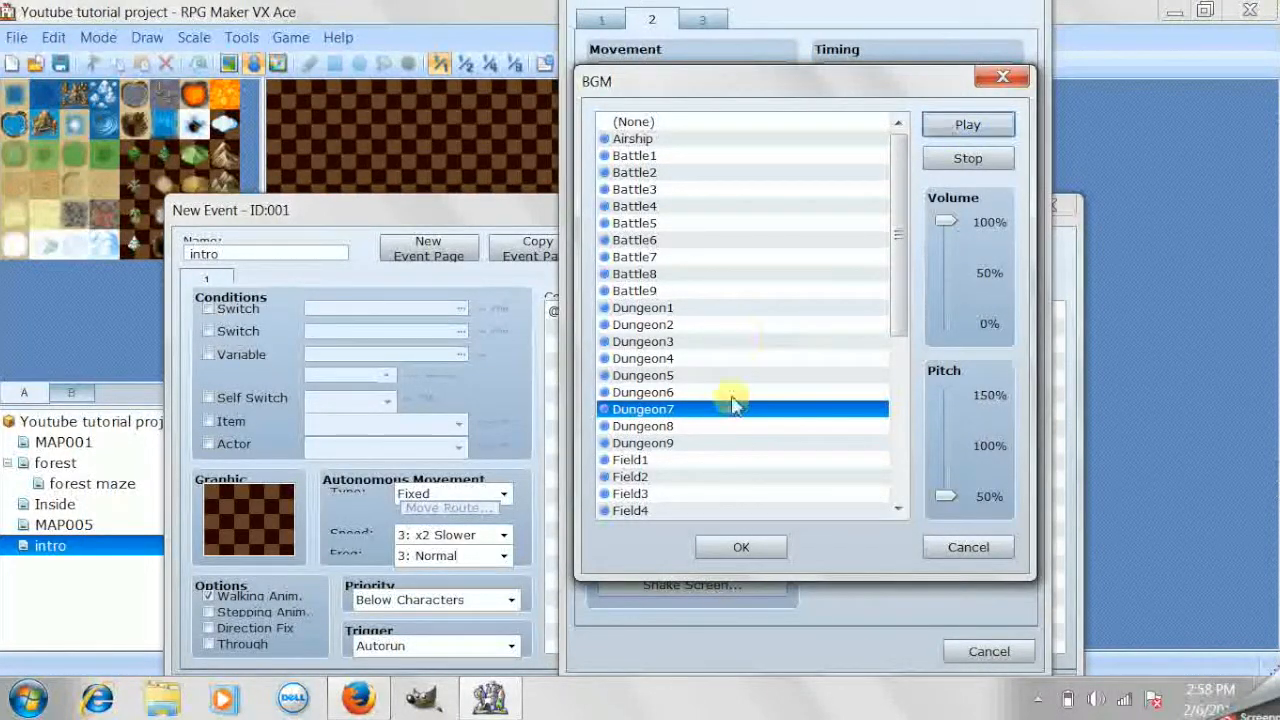
left_click(713, 426)
left_click(965, 130)
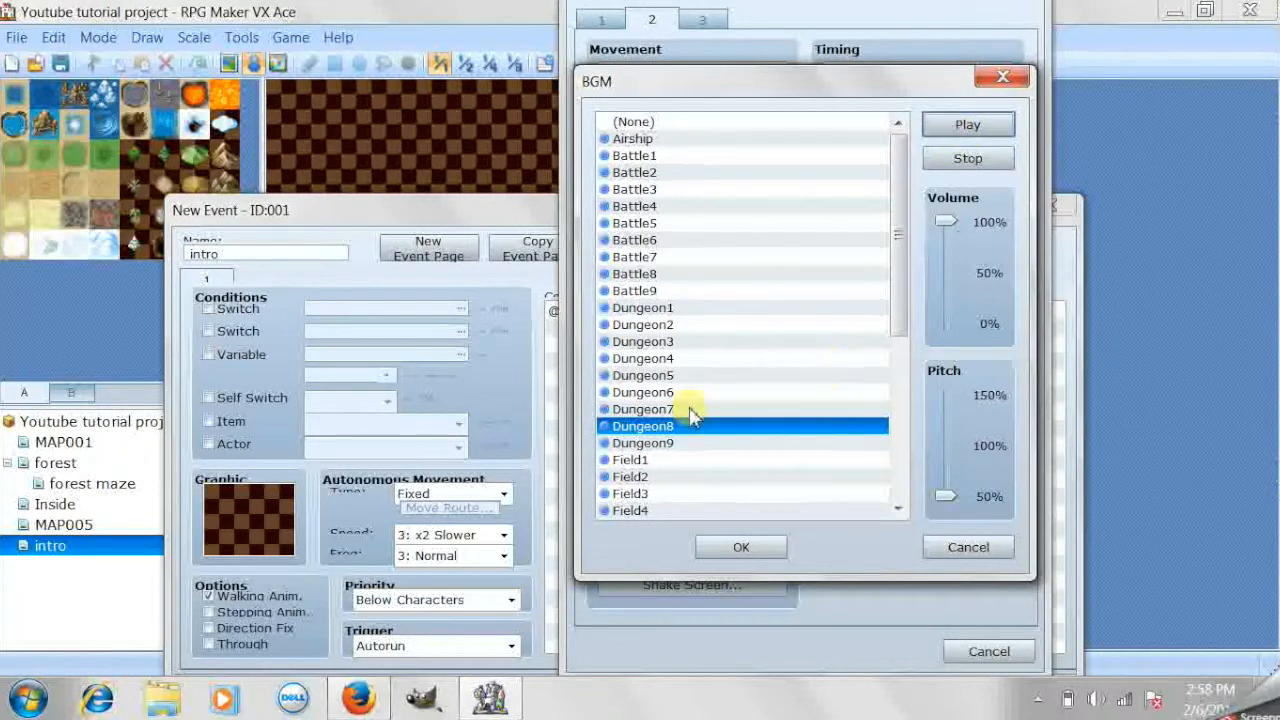
left_click(728, 443)
left_click(968, 126)
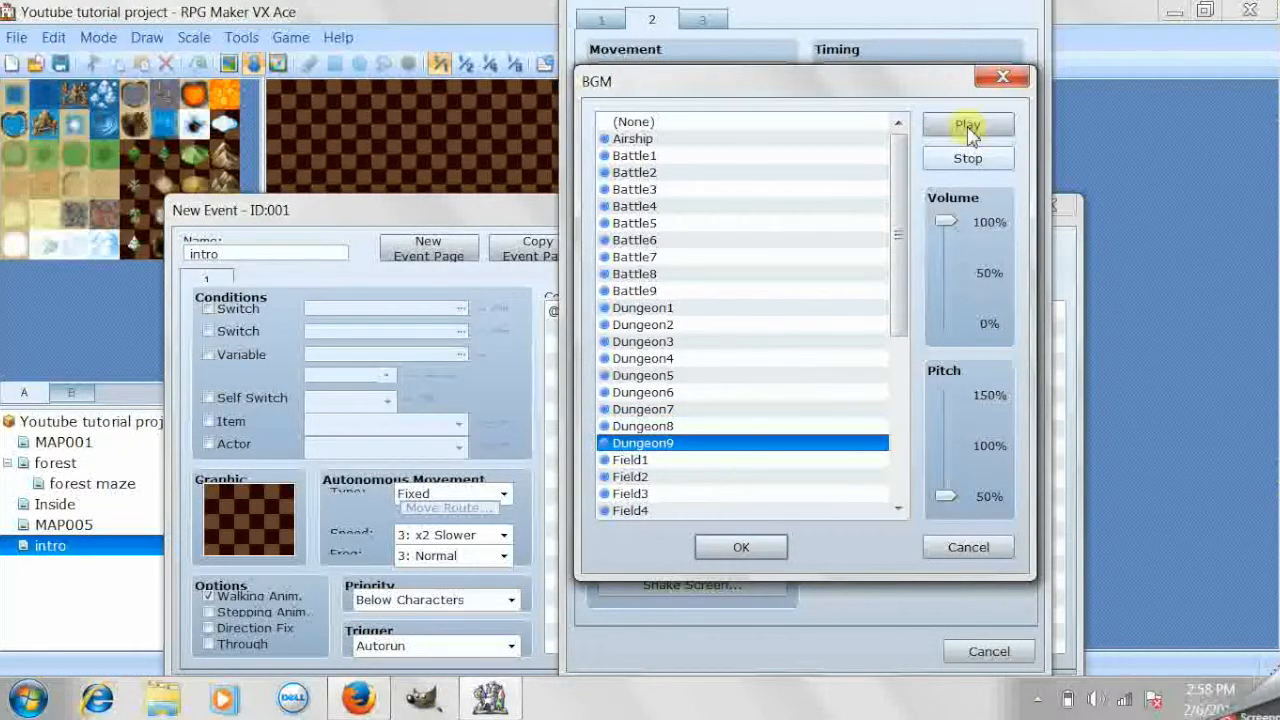
left_click(737, 360)
left_click(967, 124)
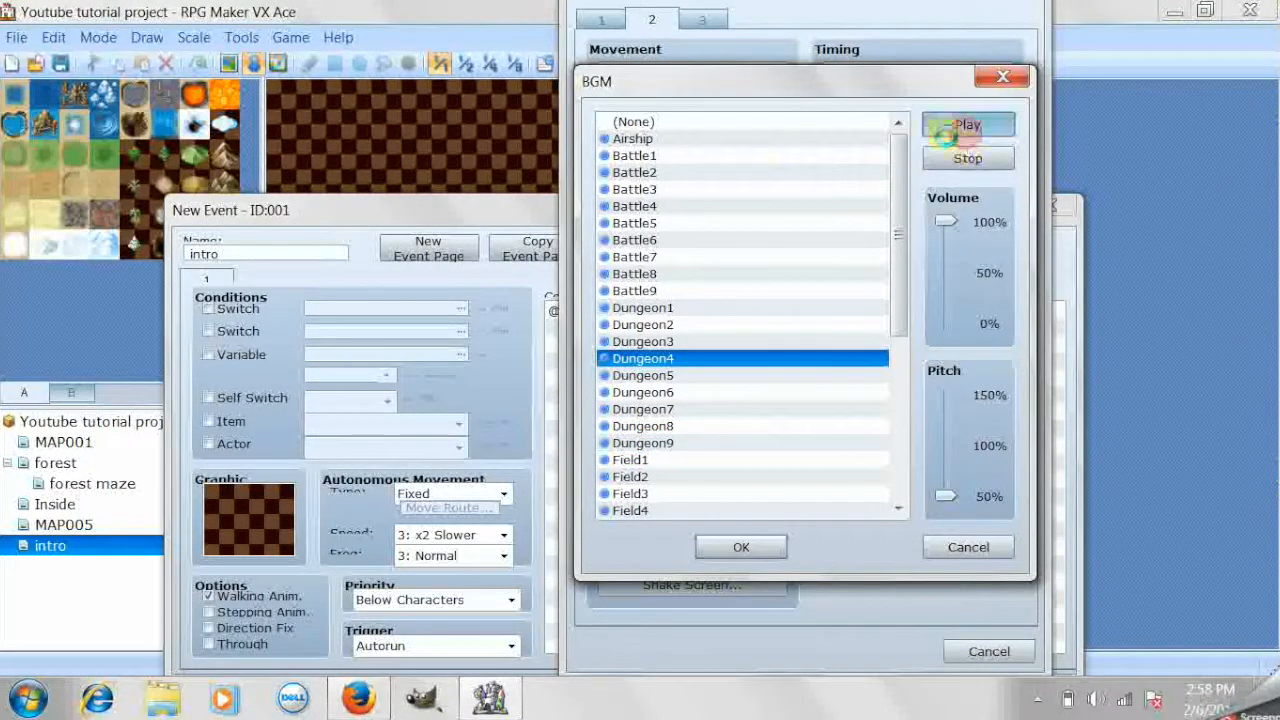
left_click(757, 140)
left_click(940, 125)
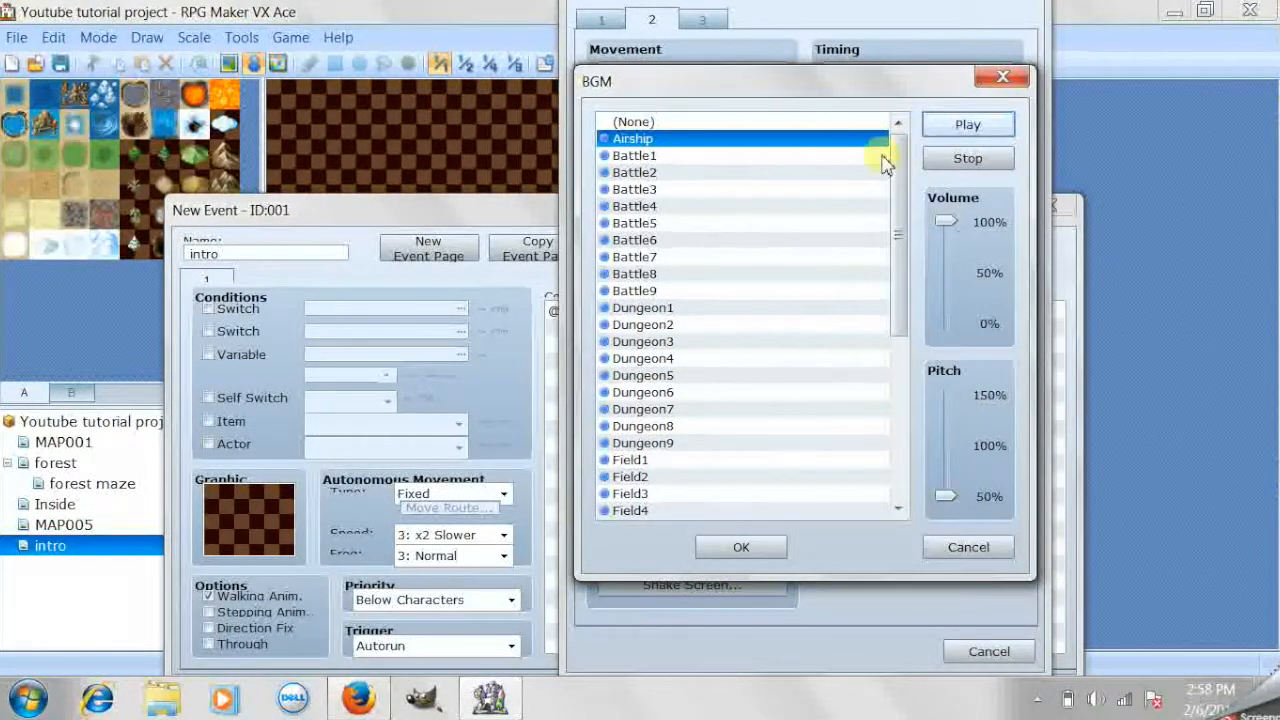
left_click(851, 172)
left_click(975, 124)
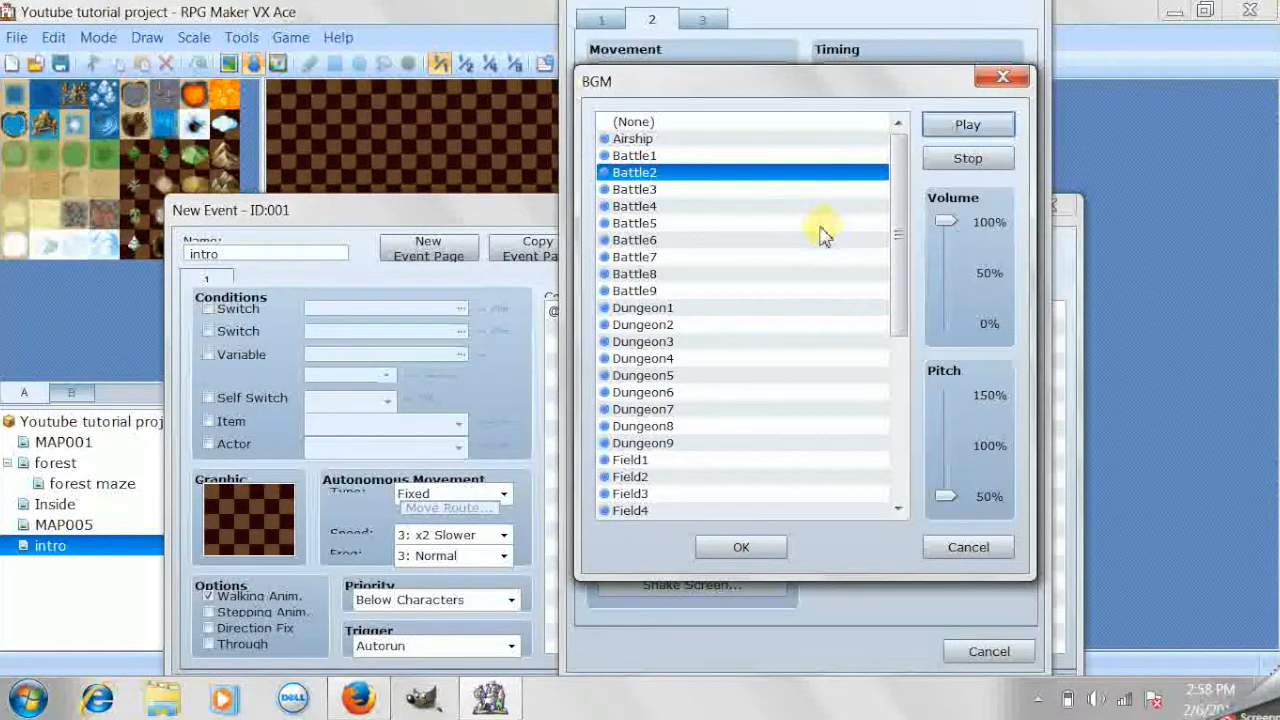
Choose Dungeon1 as the intro event's background music, listen to it, and add the Play BGM command
left_click_drag(897, 280, 797, 287)
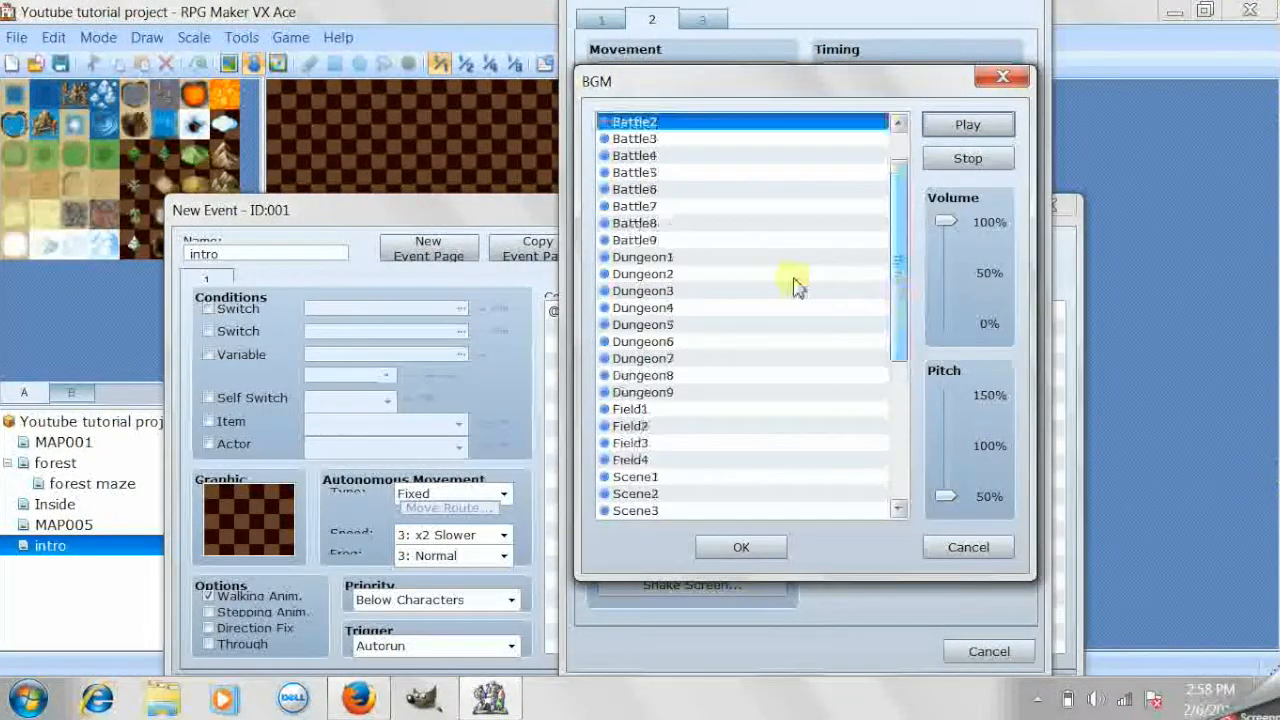
left_click(757, 257)
left_click(966, 126)
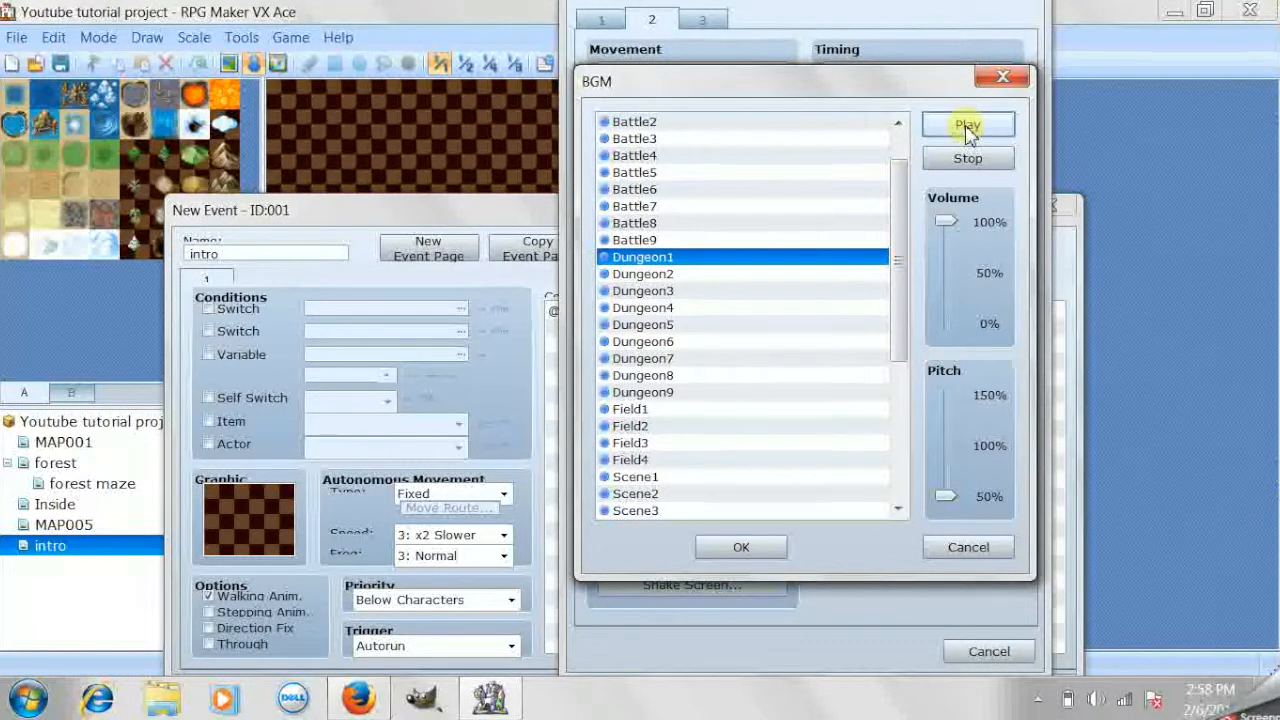
left_click(771, 549)
Reopen the event's Play BGM command to check its track, volume and pitch settings
double_click(694, 309)
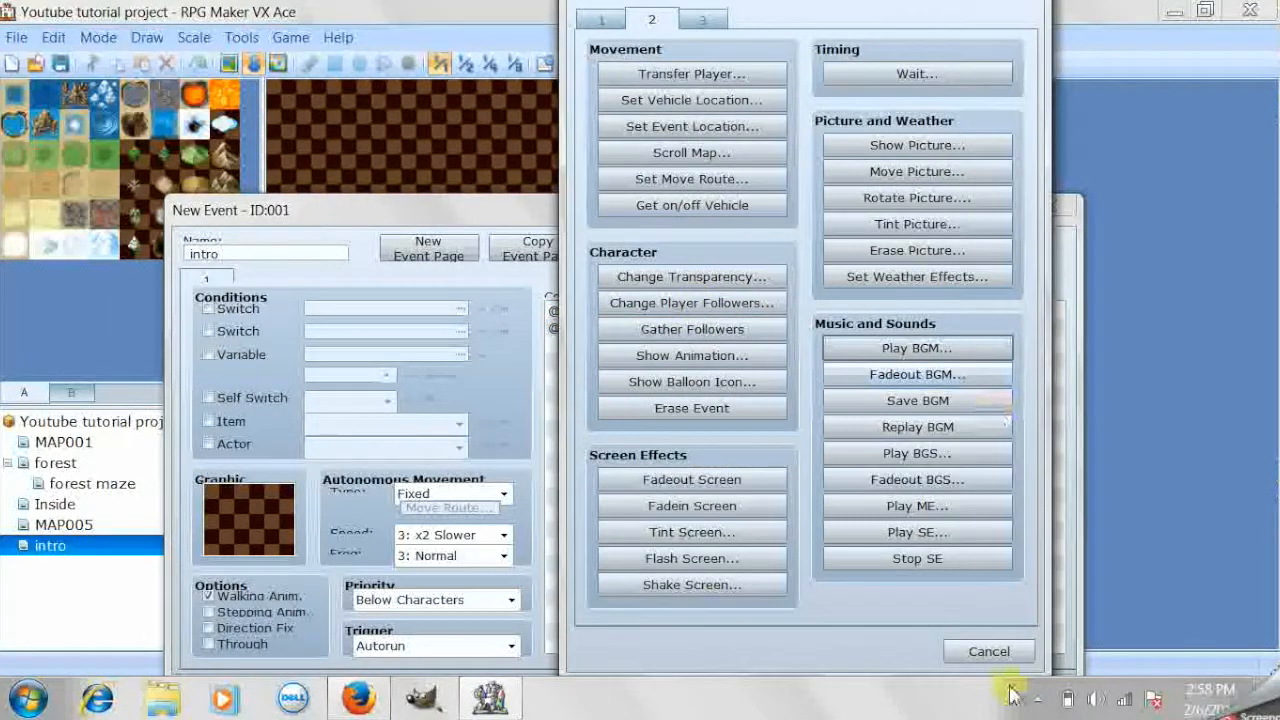
left_click(993, 652)
right_click(740, 310)
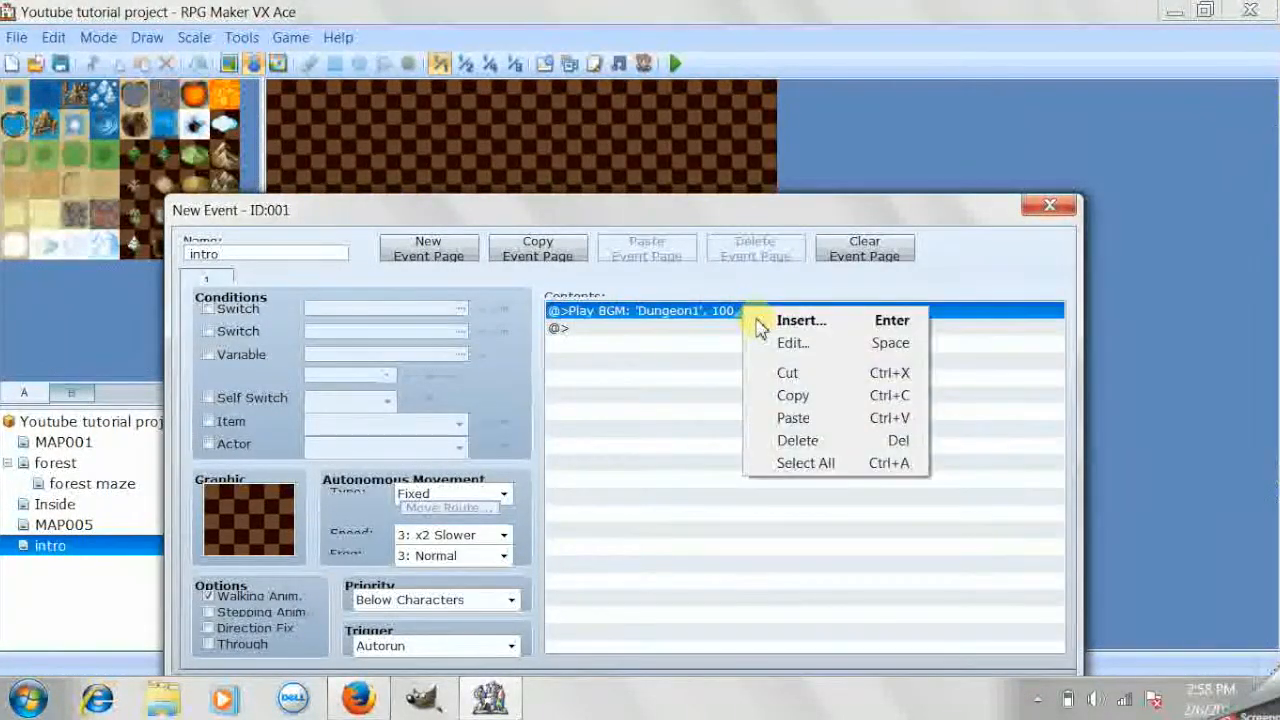
left_click(780, 340)
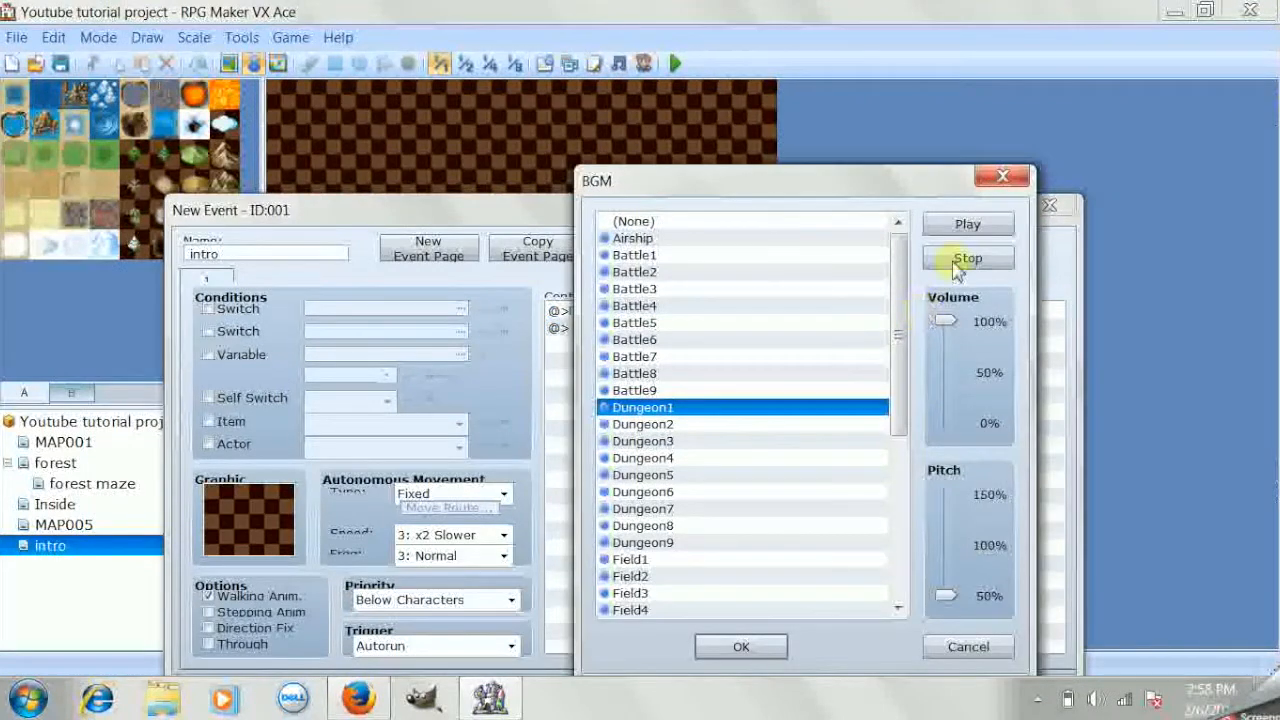
left_click(743, 648)
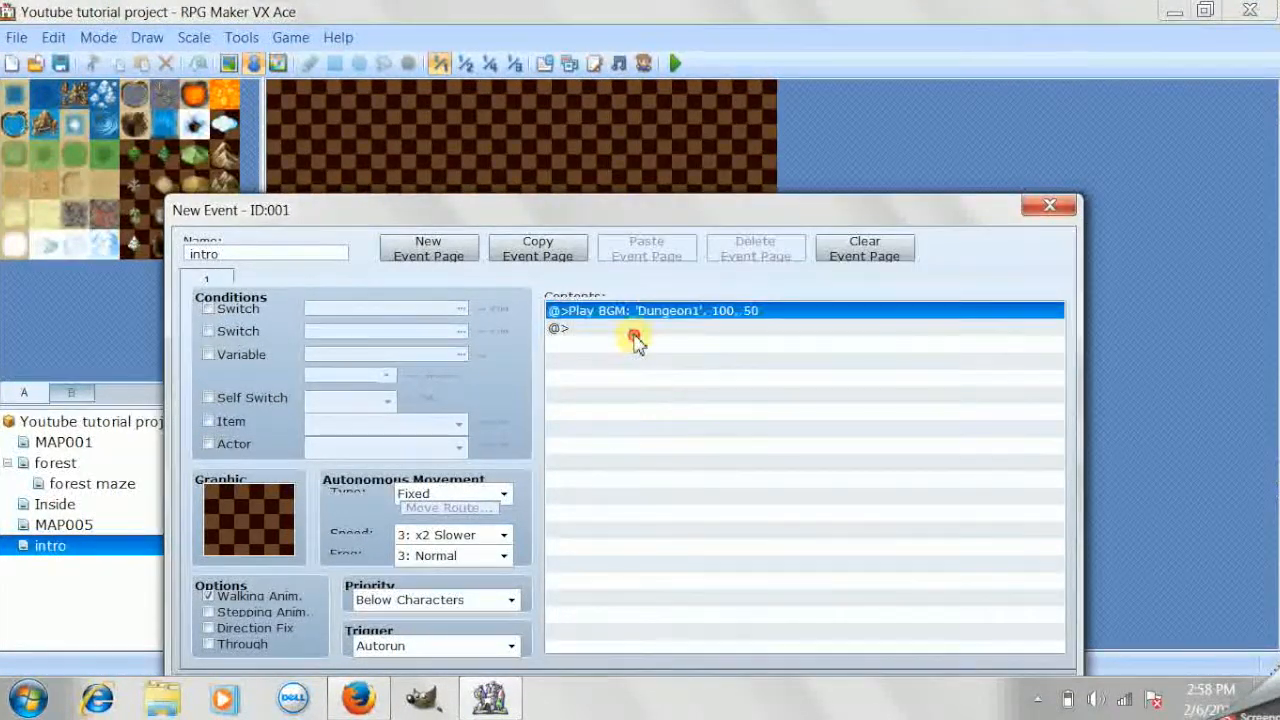
Paste the cut story message into the event's contents directly below the Play BGM command
left_click(632, 330)
right_click(634, 334)
left_click(684, 445)
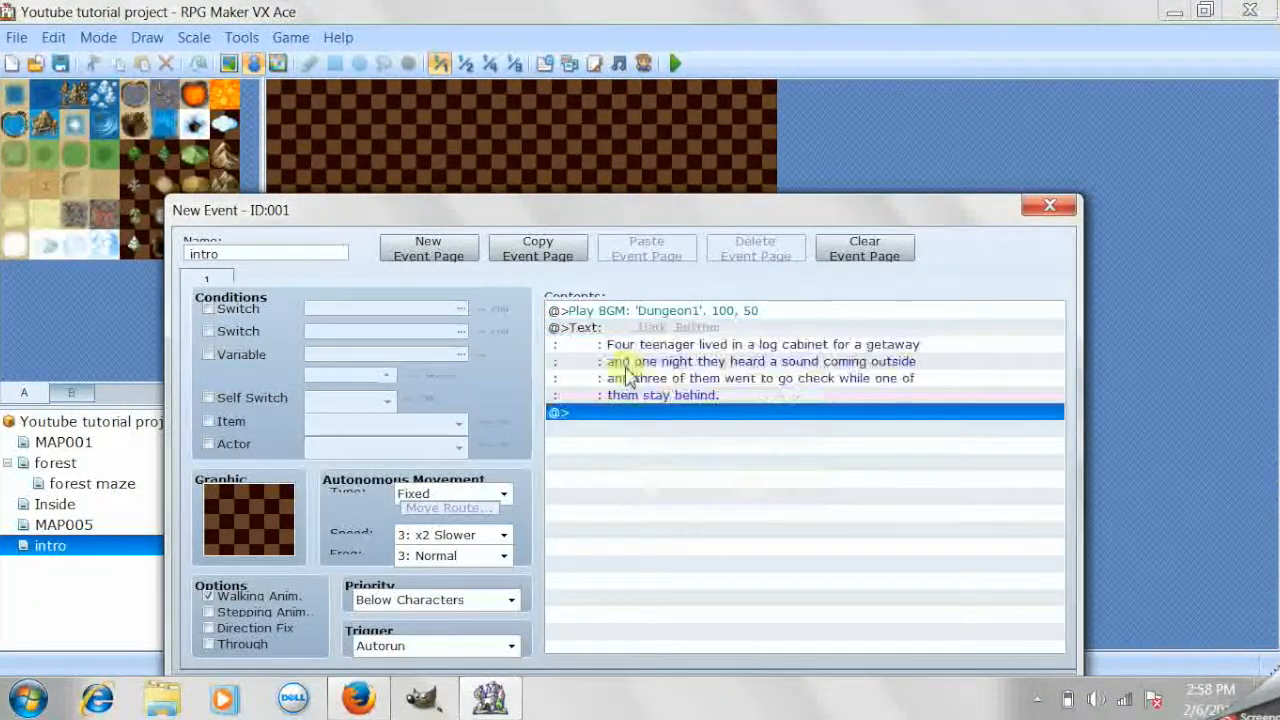
Add a Show Text command after the first story message, with the first line "Tom was waiting for his gang to come back but"
double_click(613, 412)
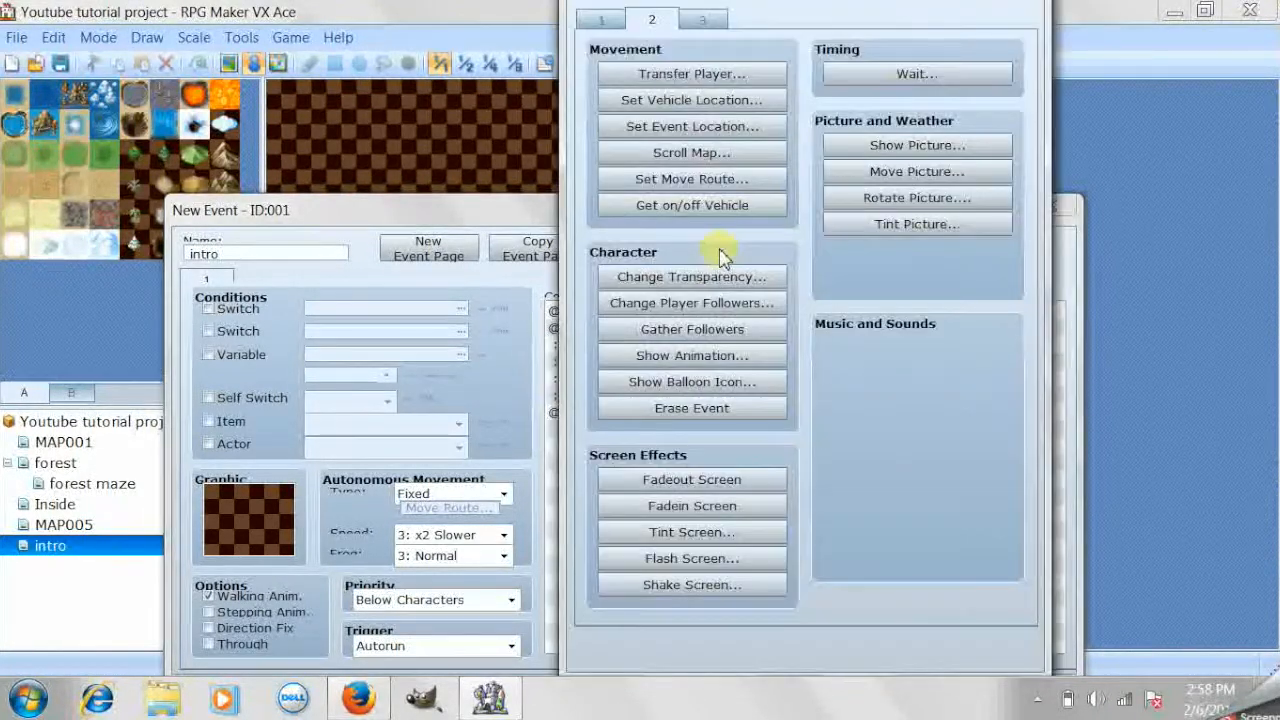
left_click(603, 20)
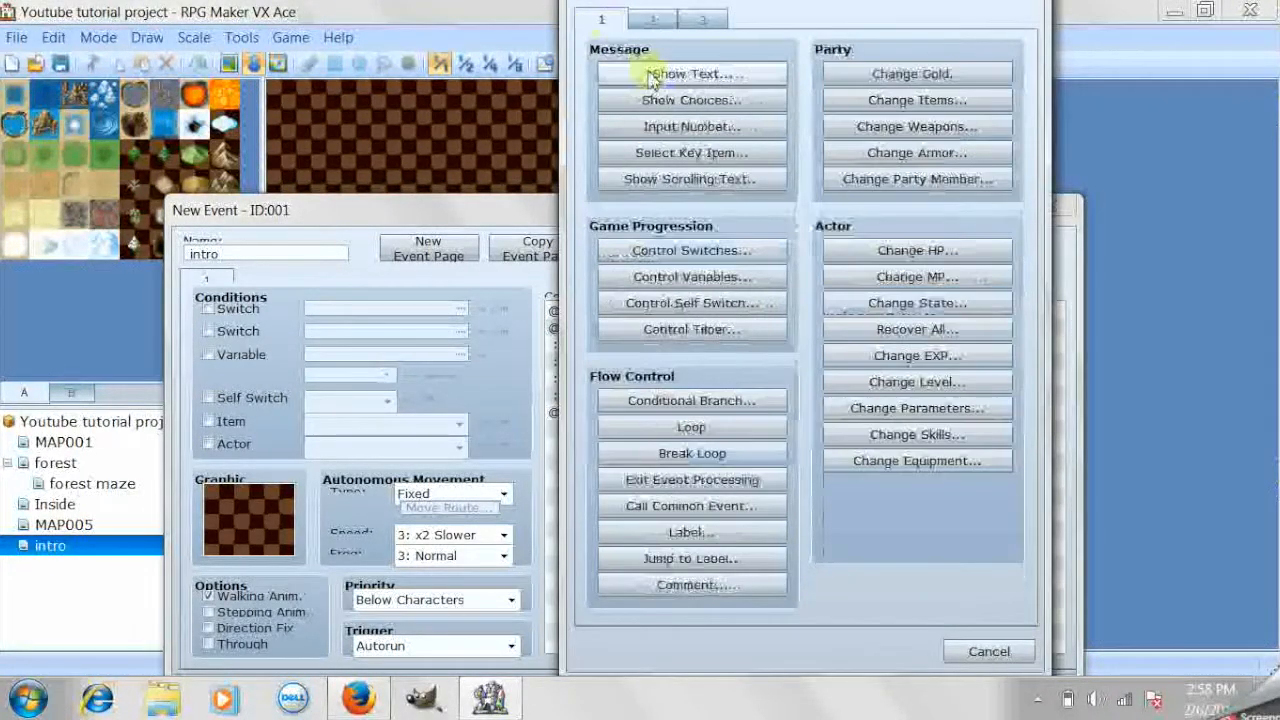
left_click(650, 76)
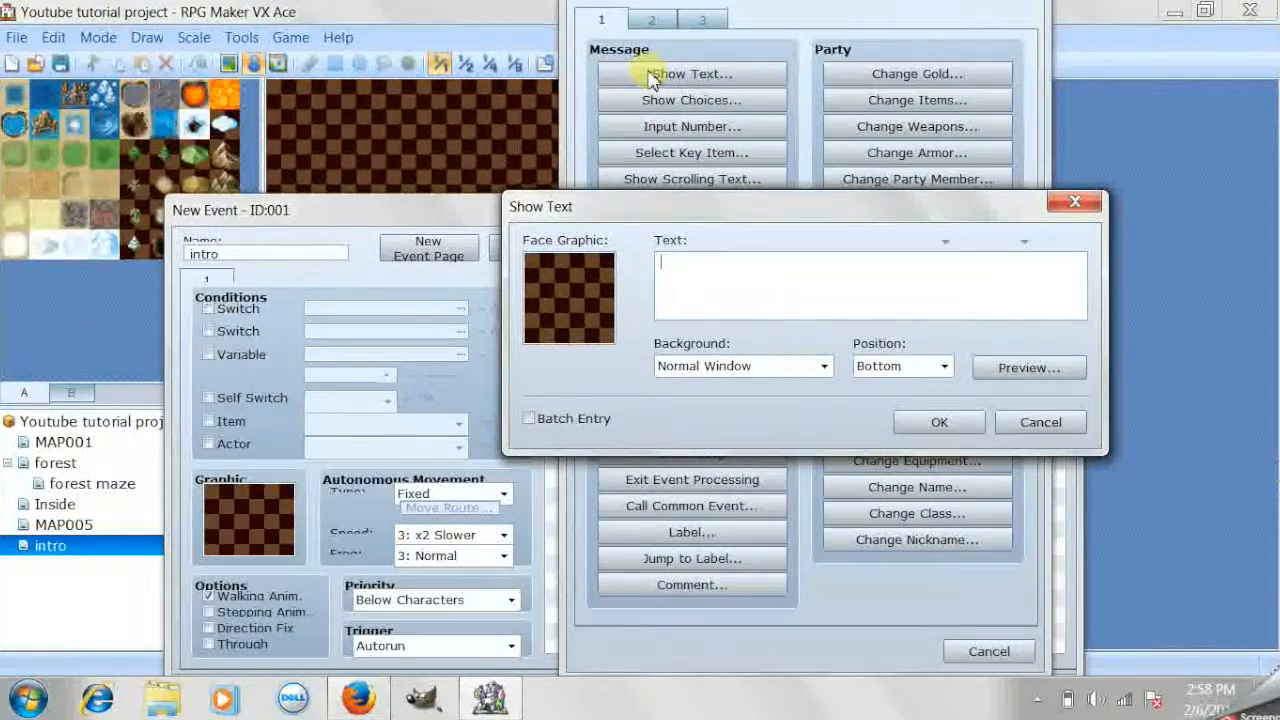
type("Tom was ")
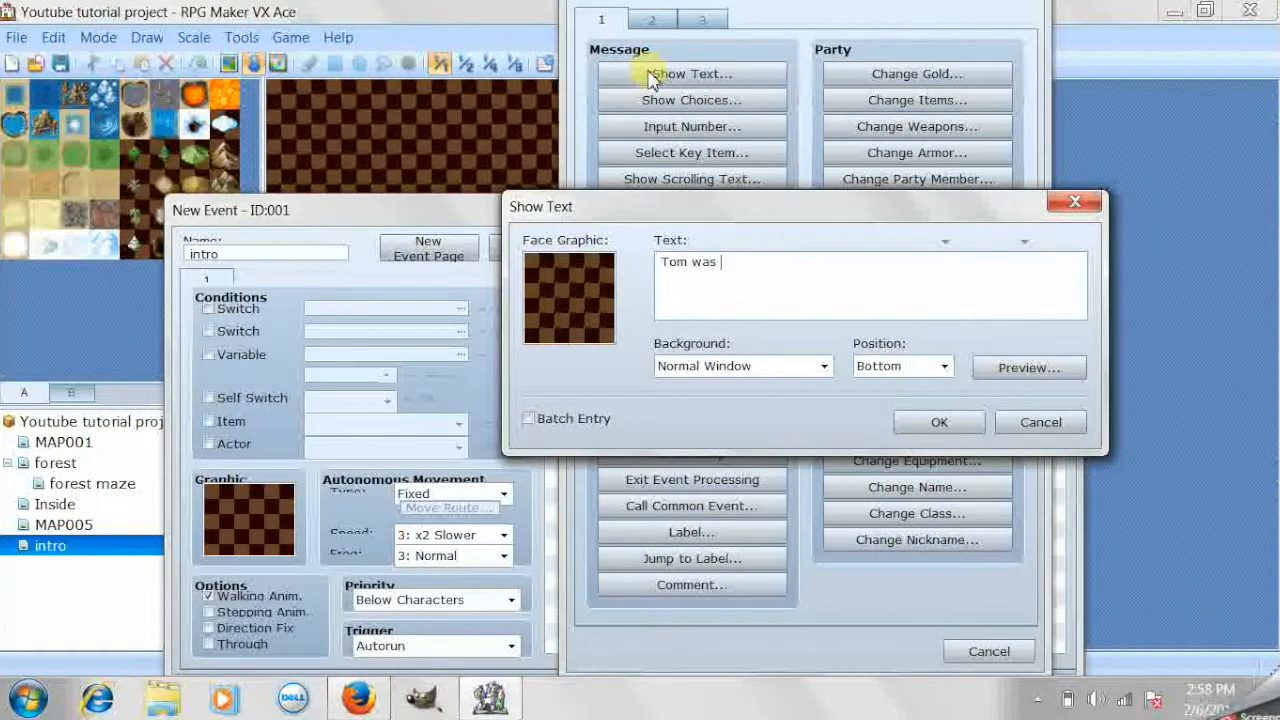
type("on du")
type("waiti")
type("ng ")
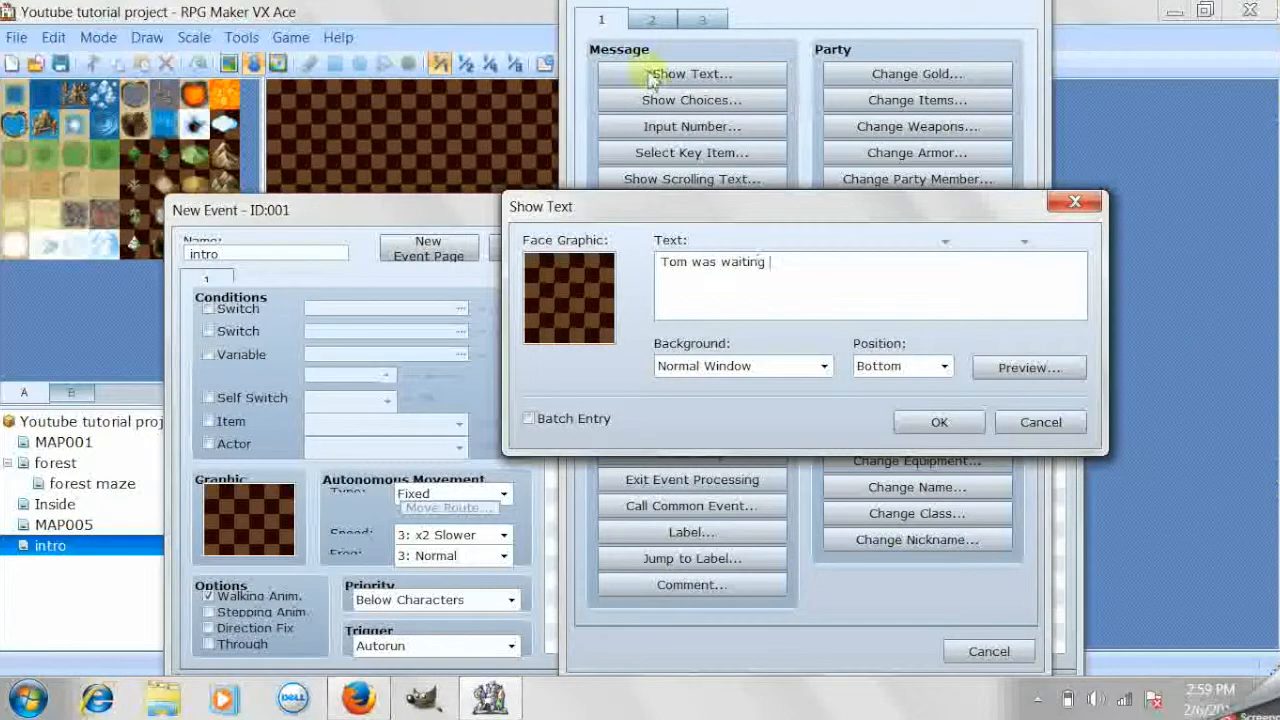
type("for his gang")
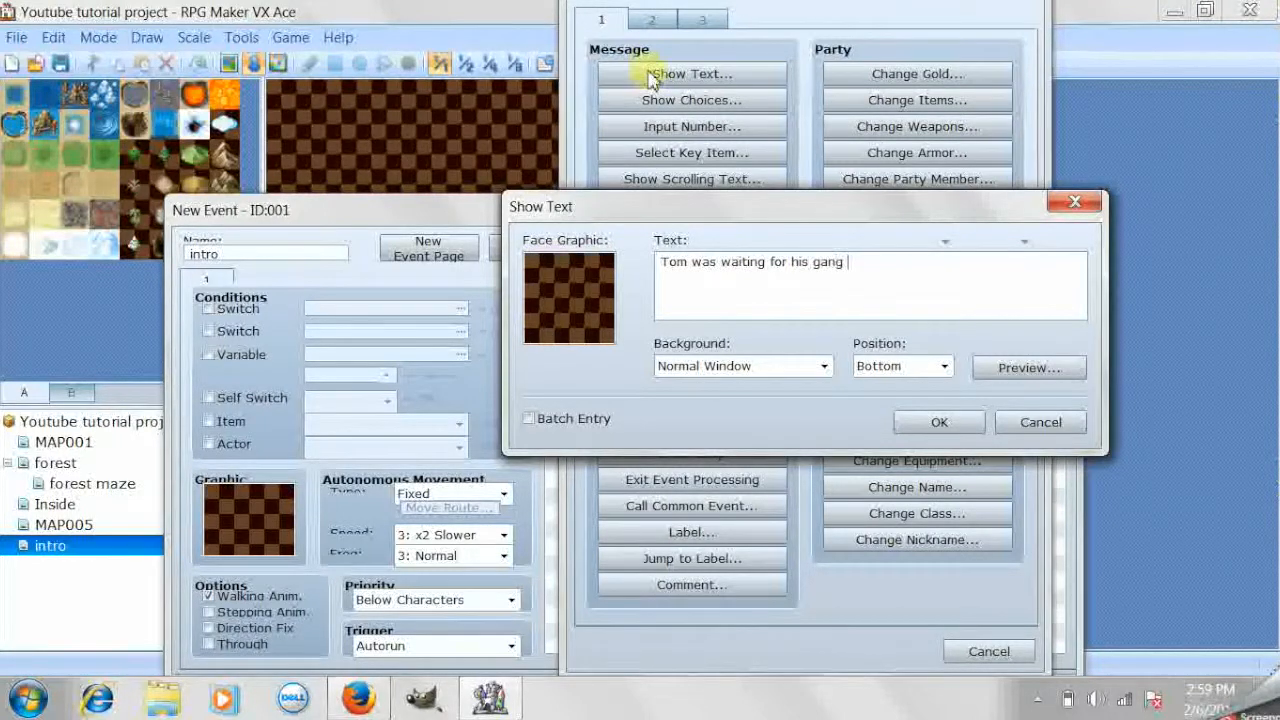
type(" to come back ")
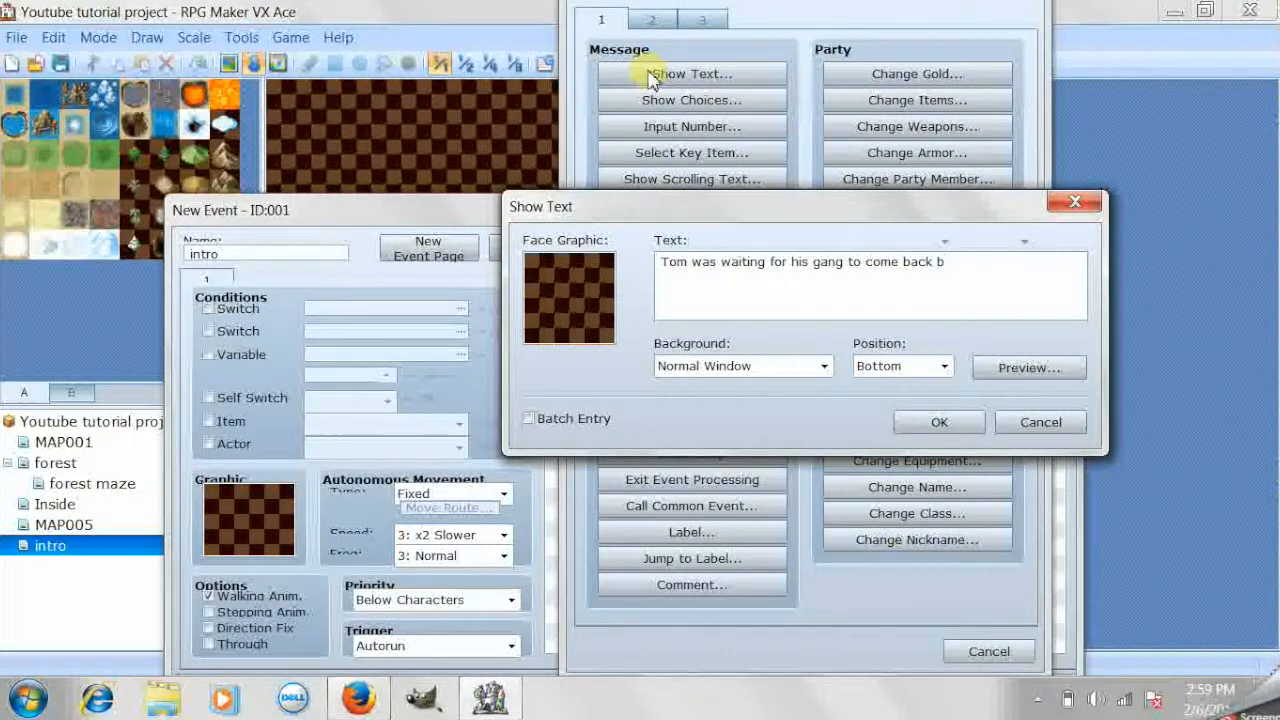
type("but")
key("Return")
Continue the message on its second line with "they never did and so begins the nightmare"
type("they never did")
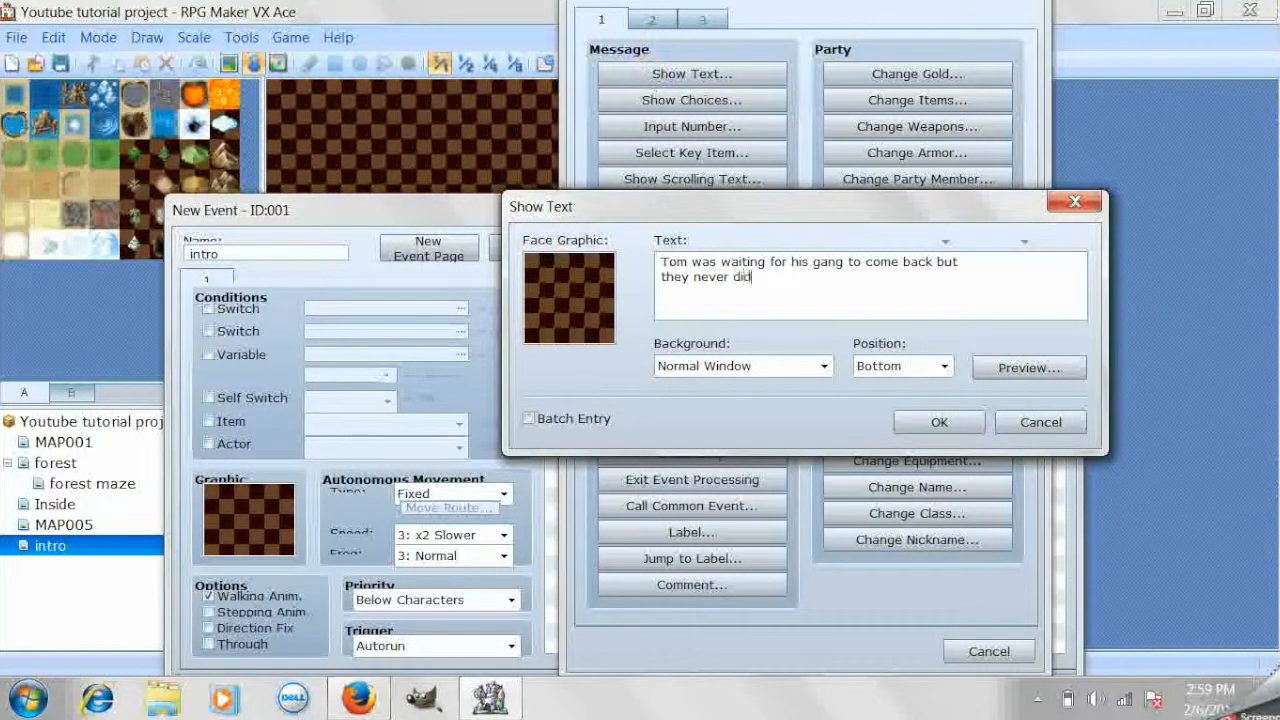
type(" and so begins")
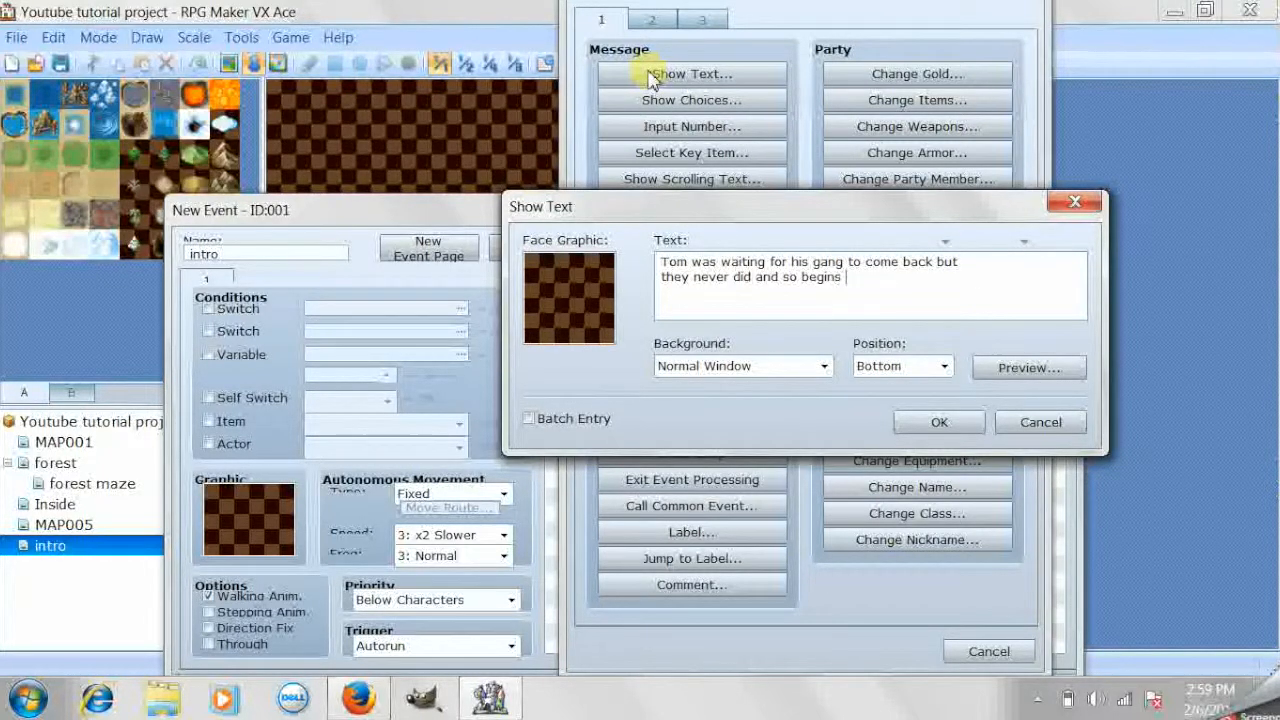
type("th")
type("e rightmare")
Preview the second message, end it with a period, and add it to the event with Dim Background
left_click(1035, 366)
left_click(1015, 400)
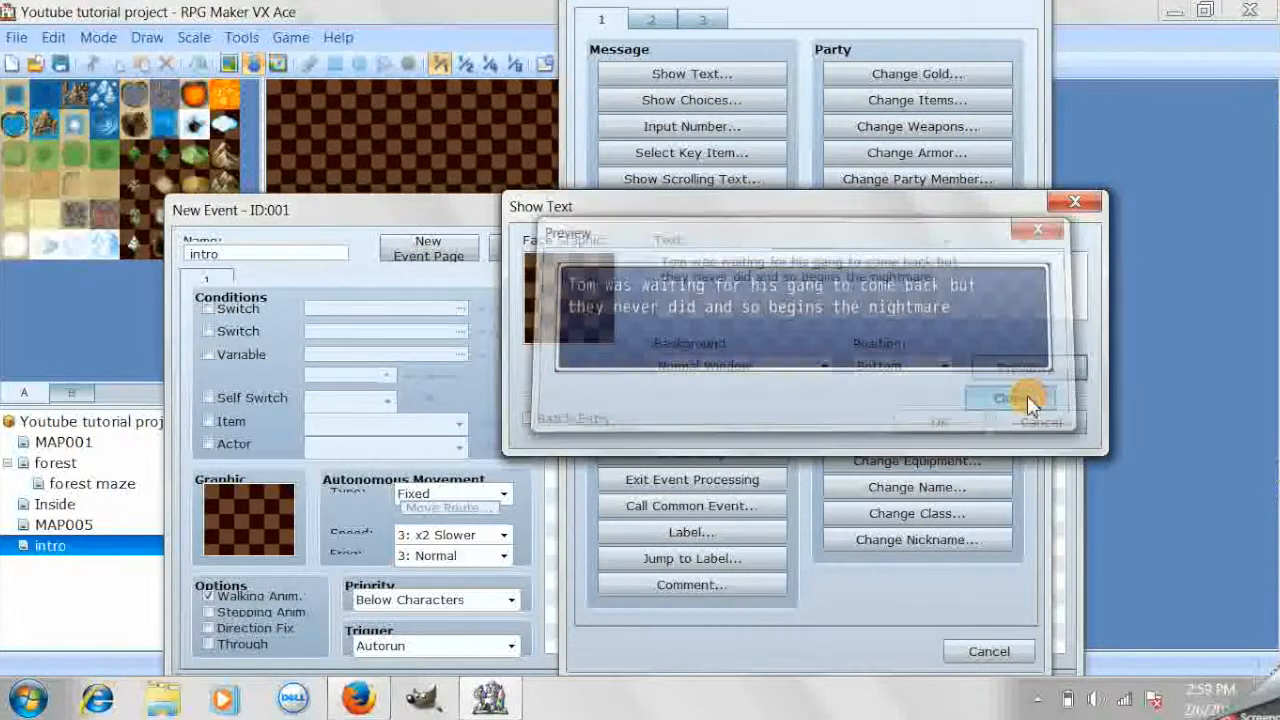
left_click(822, 366)
left_click(815, 407)
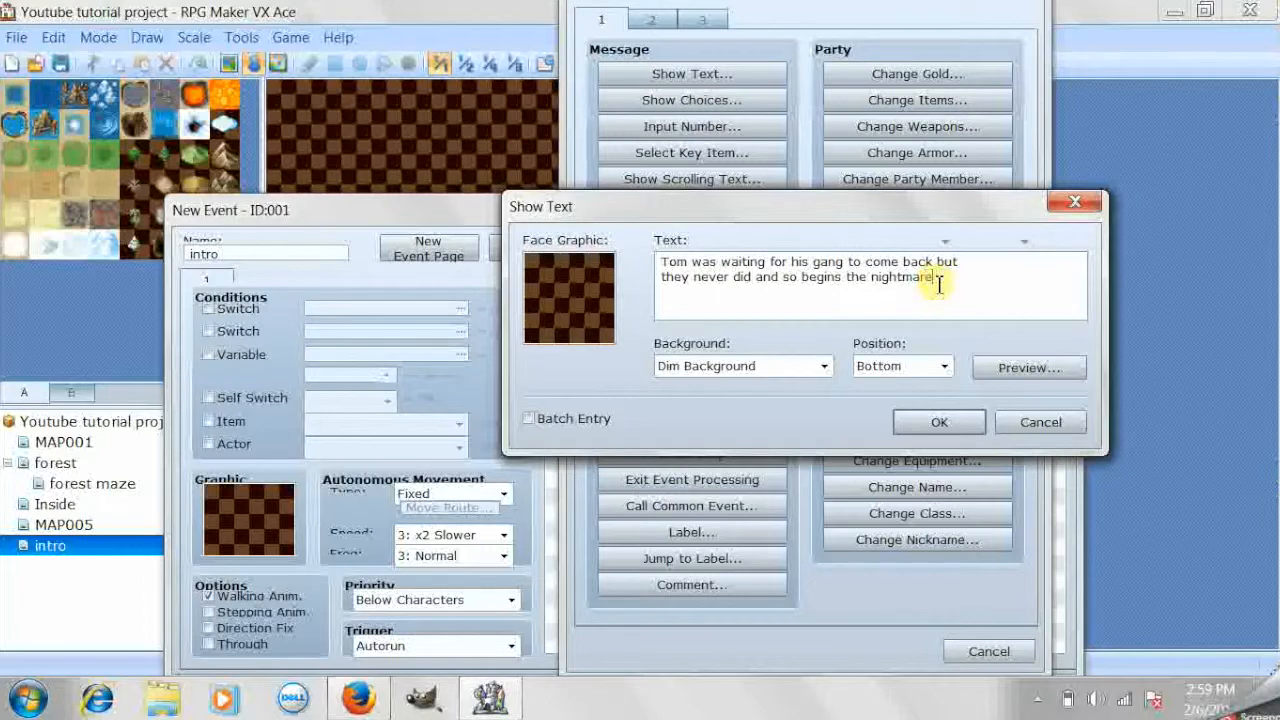
left_click(939, 421)
left_click_drag(779, 213, 759, 39)
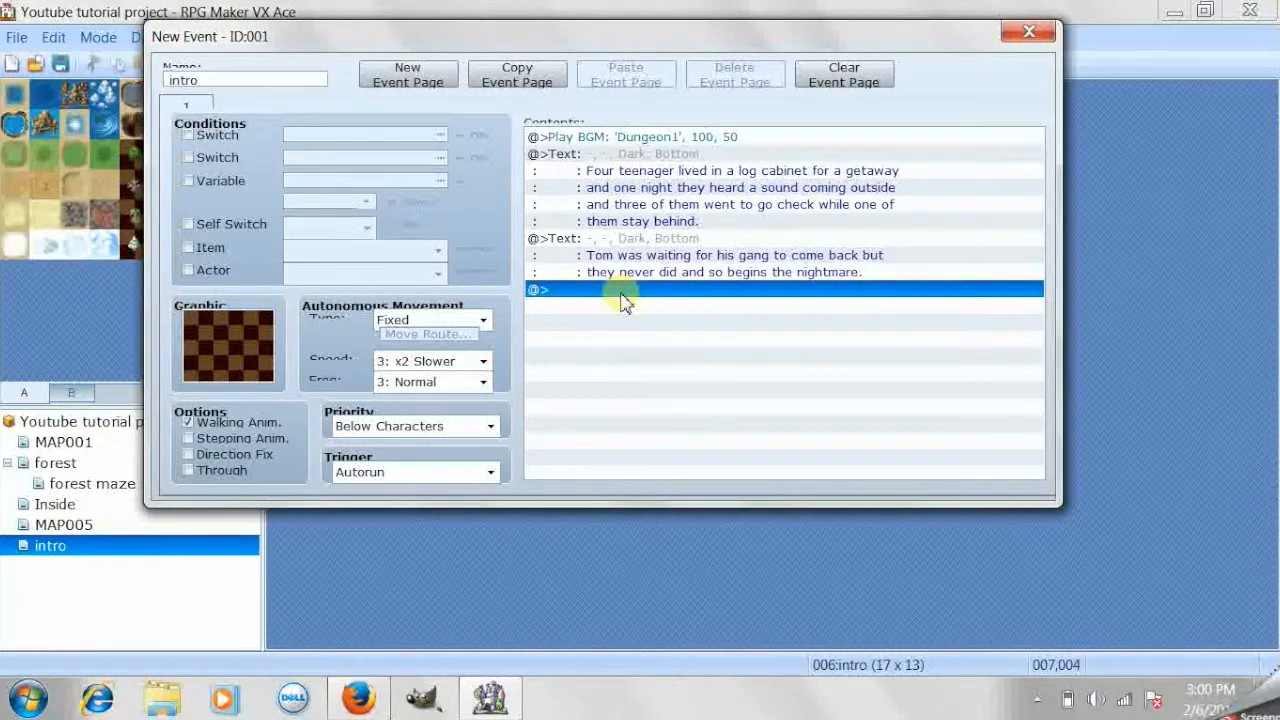
double_click(621, 295)
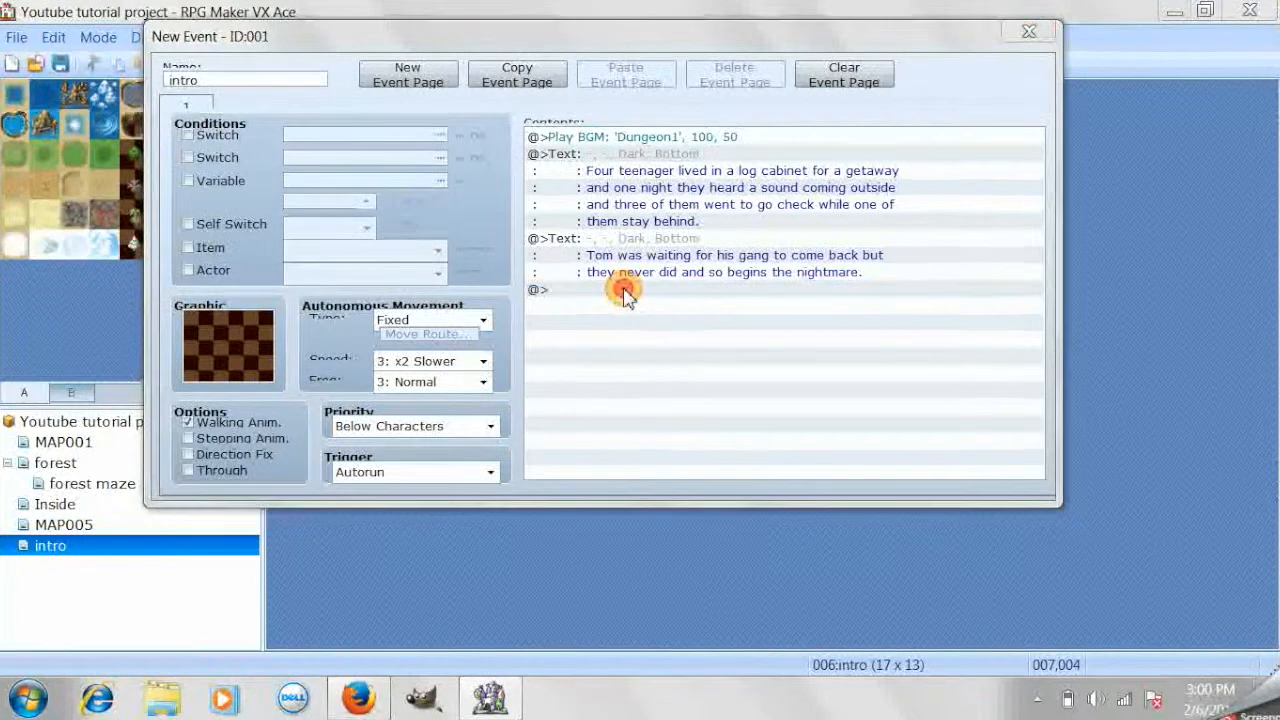
left_click(966, 477)
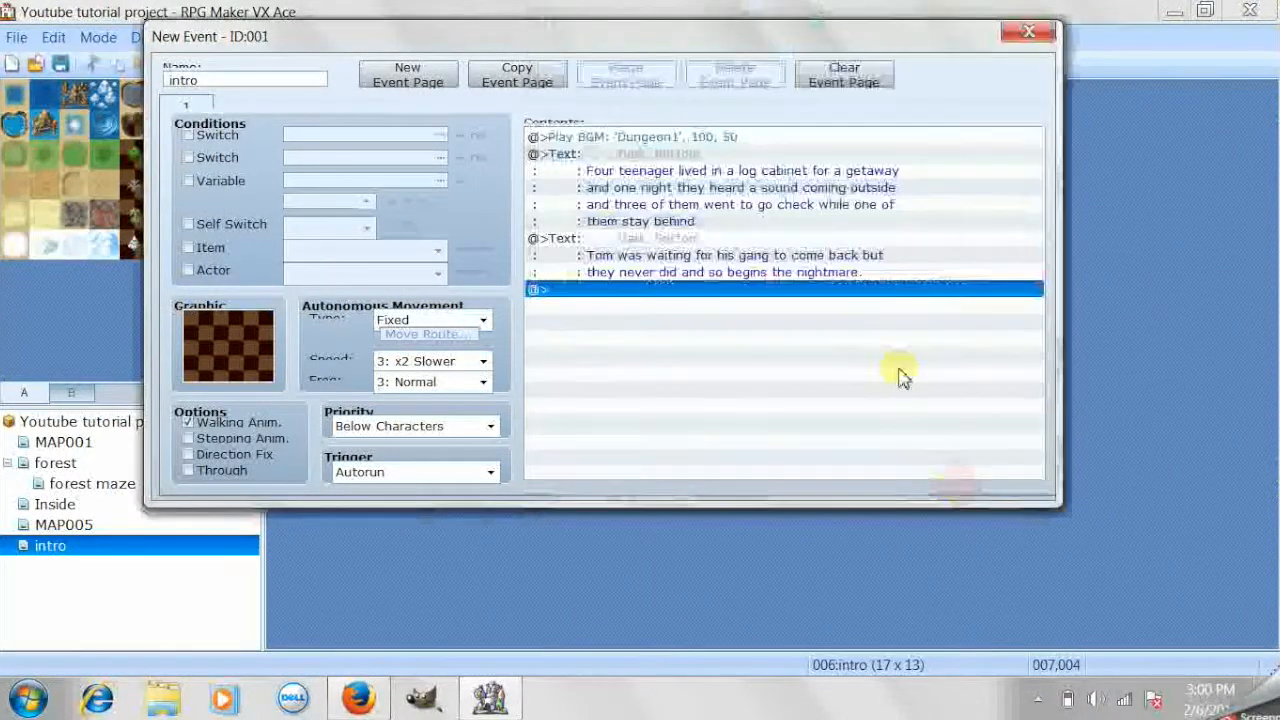
left_click_drag(830, 42, 832, 249)
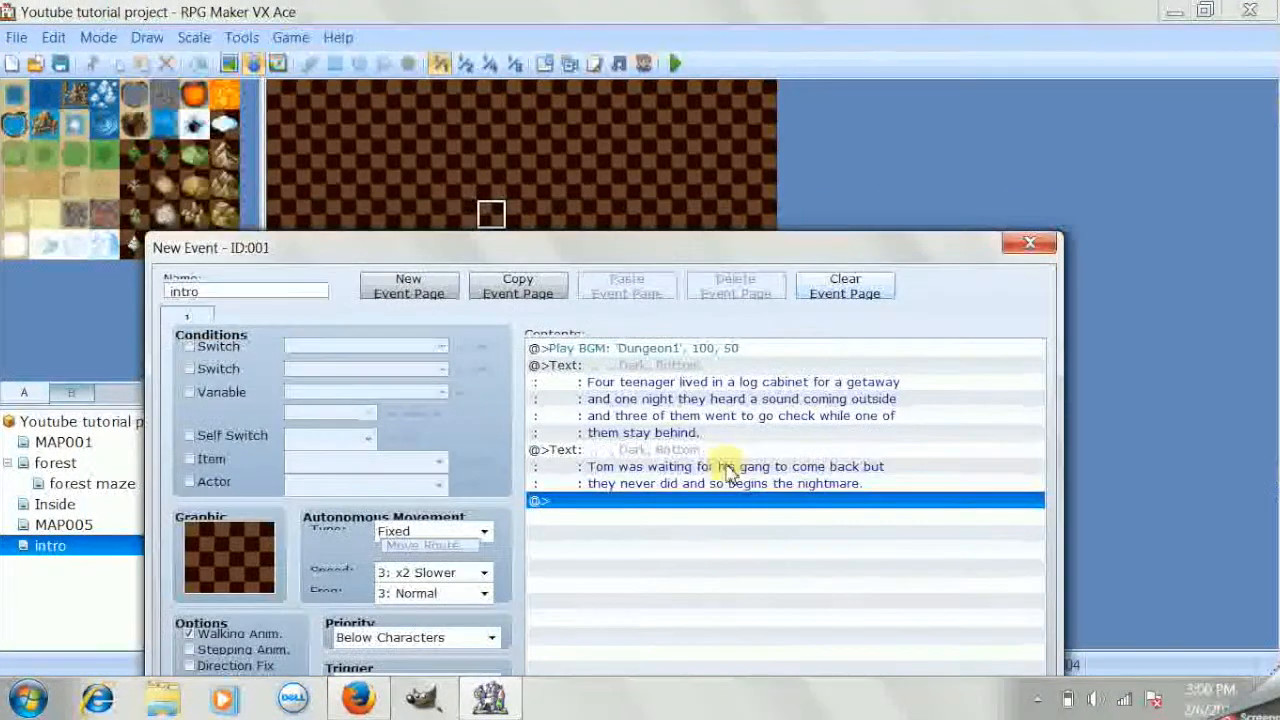
Start a Transfer Player command after the second message, with its destination at tile (008,006) on the Inside map
left_click(689, 490)
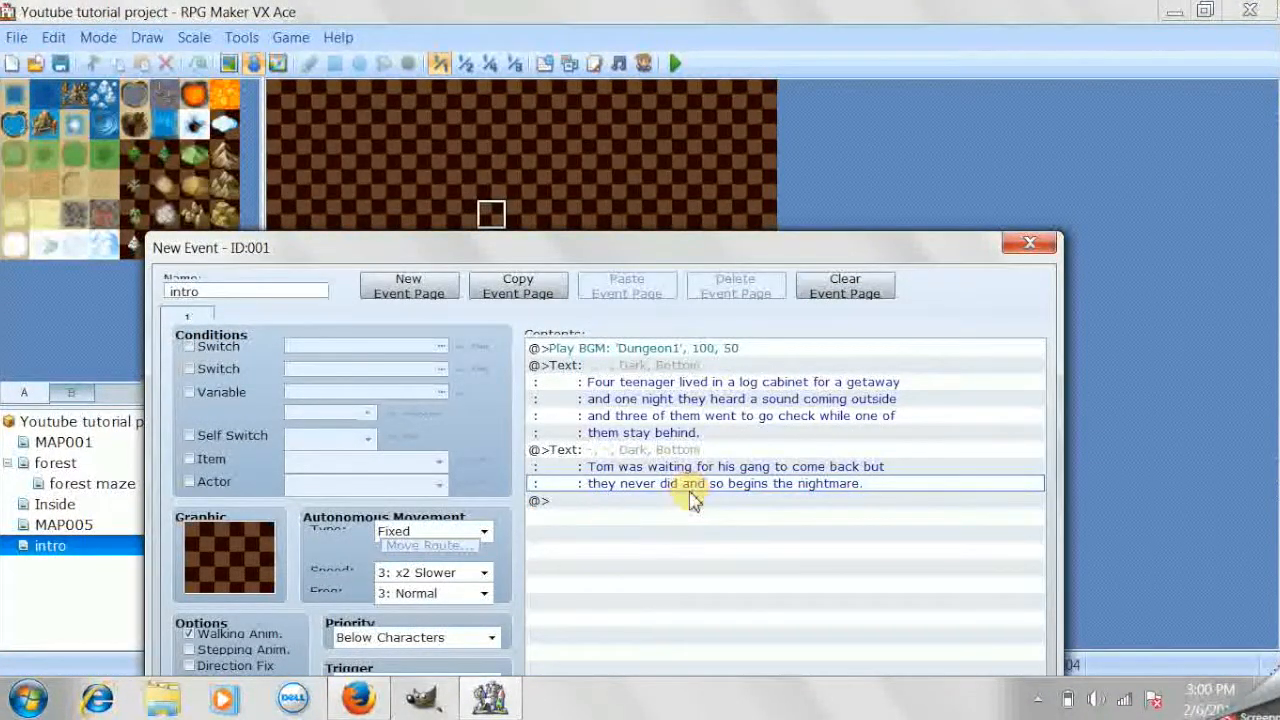
left_click(692, 500)
double_click(690, 500)
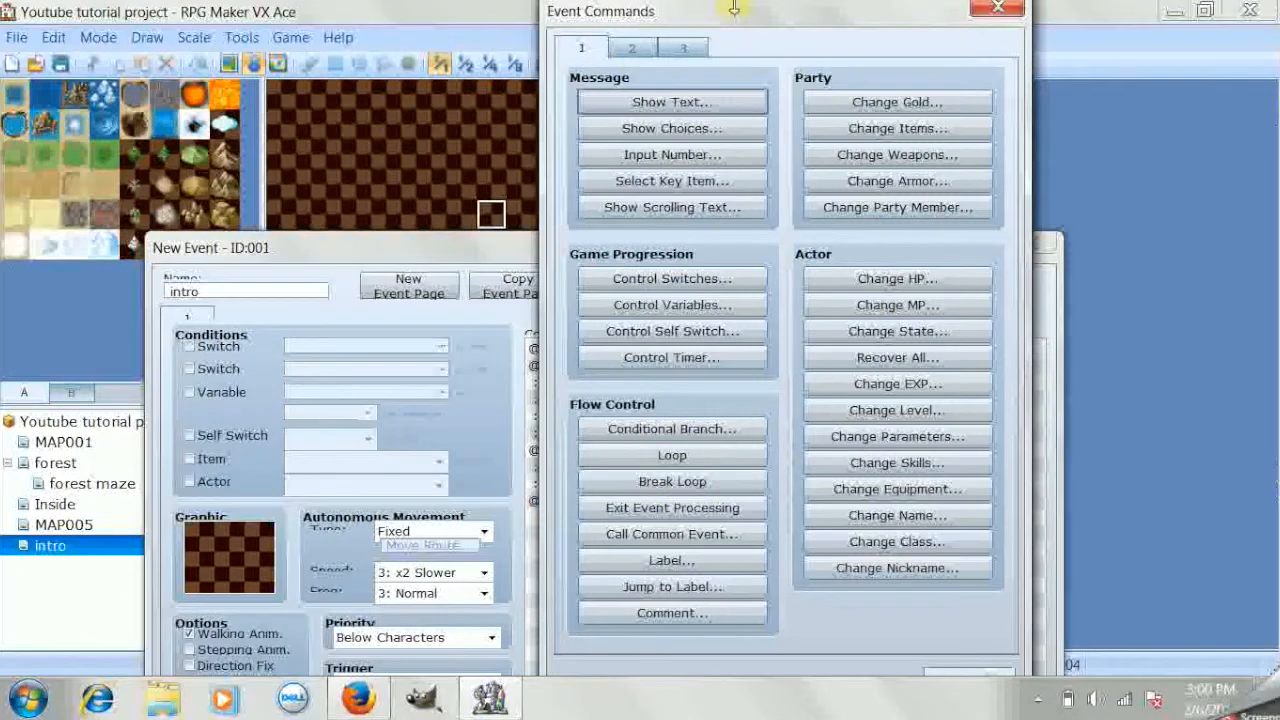
left_click(632, 48)
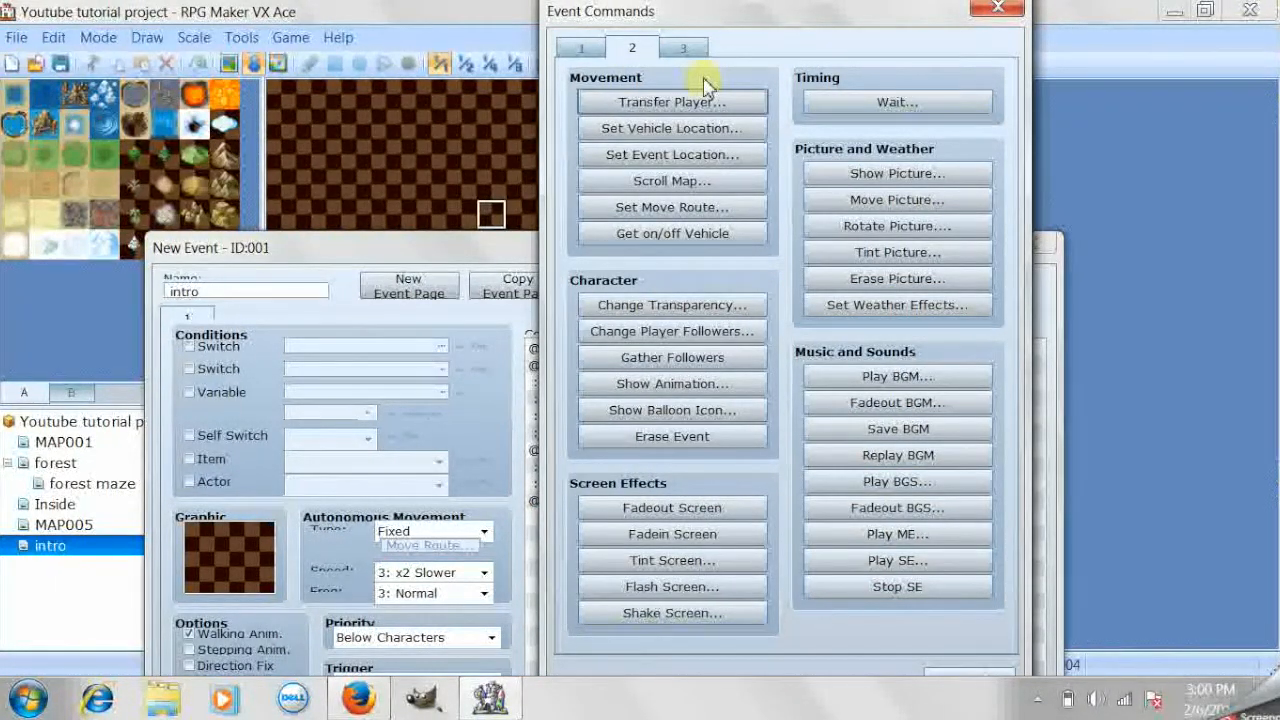
left_click(697, 103)
left_click(747, 266)
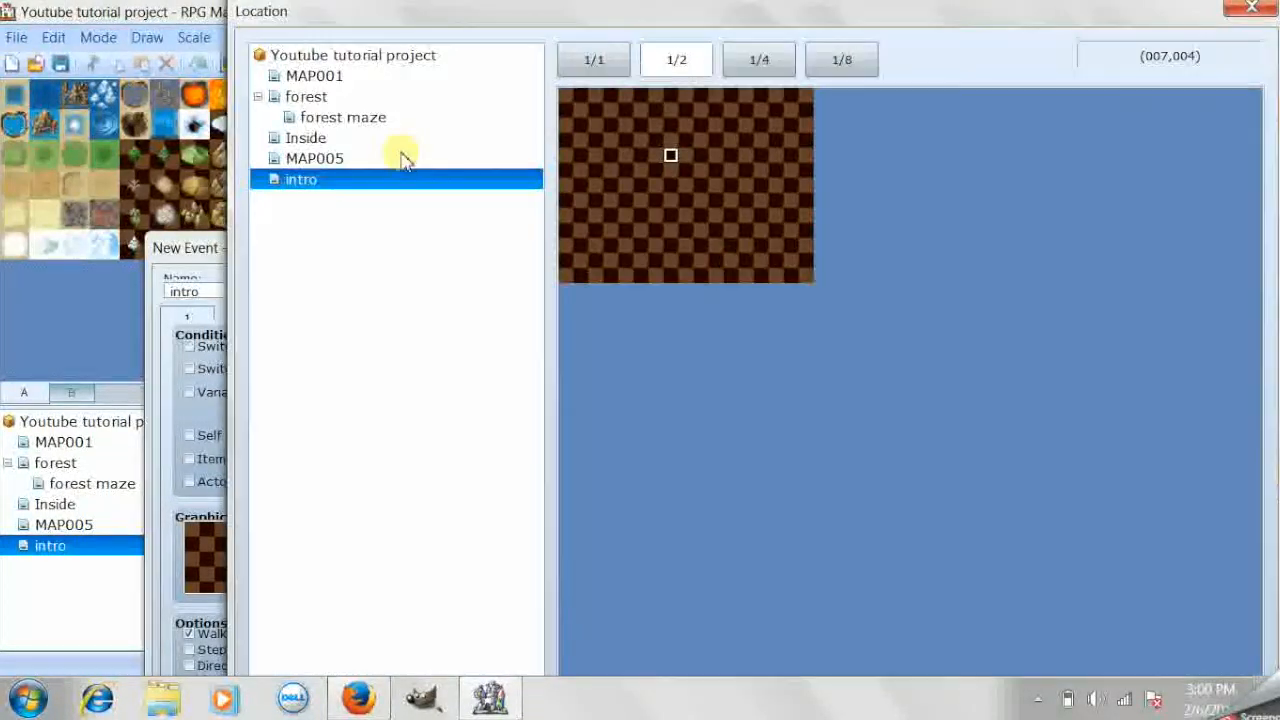
left_click(382, 157)
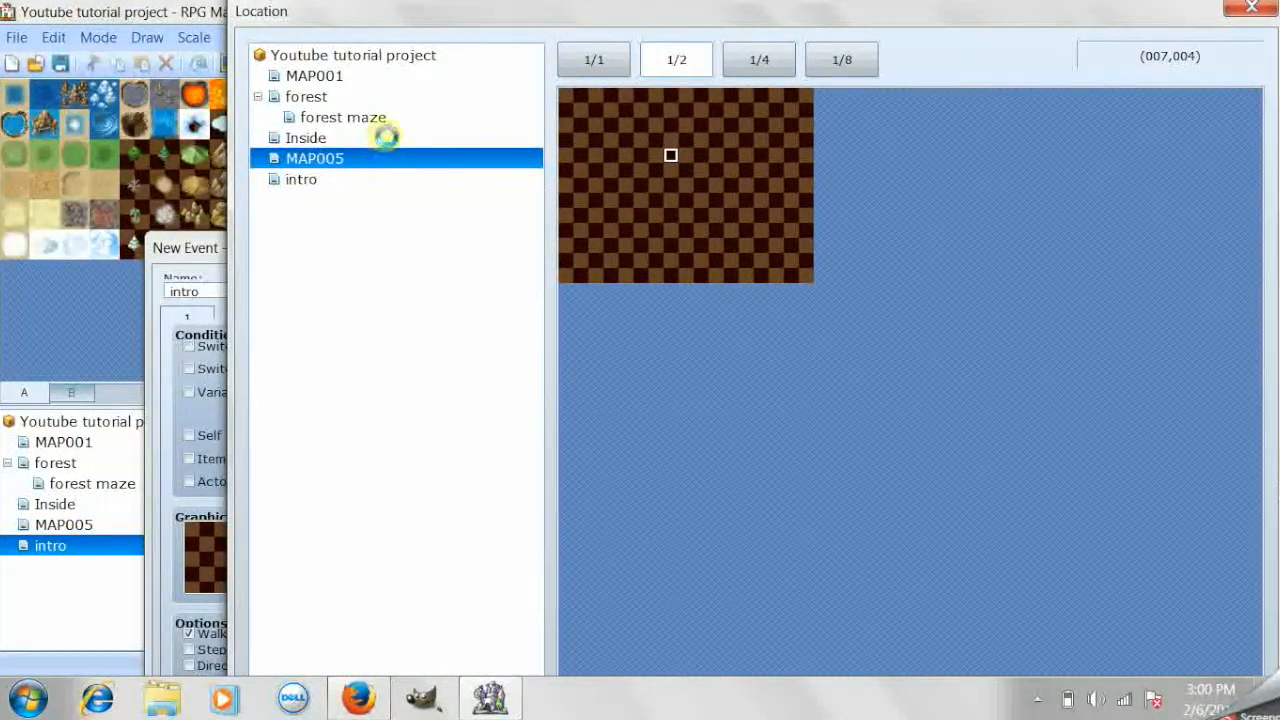
left_click(380, 138)
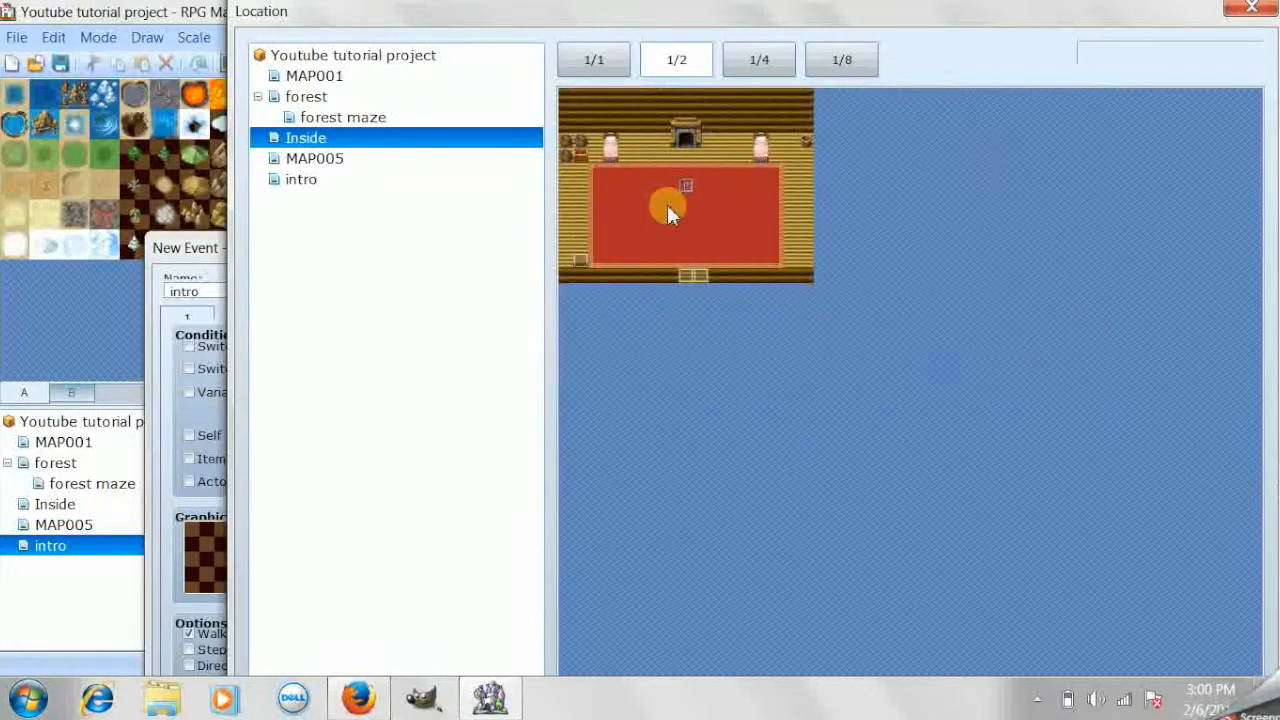
left_click(687, 190)
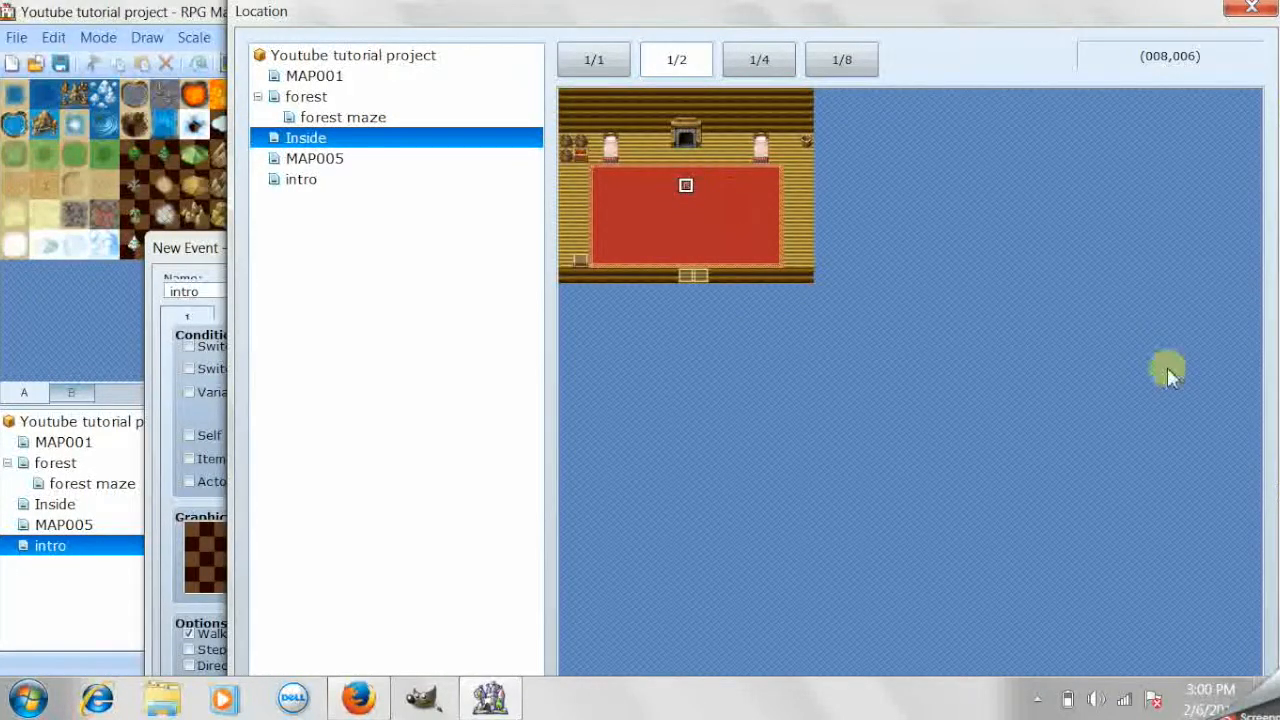
key("Return")
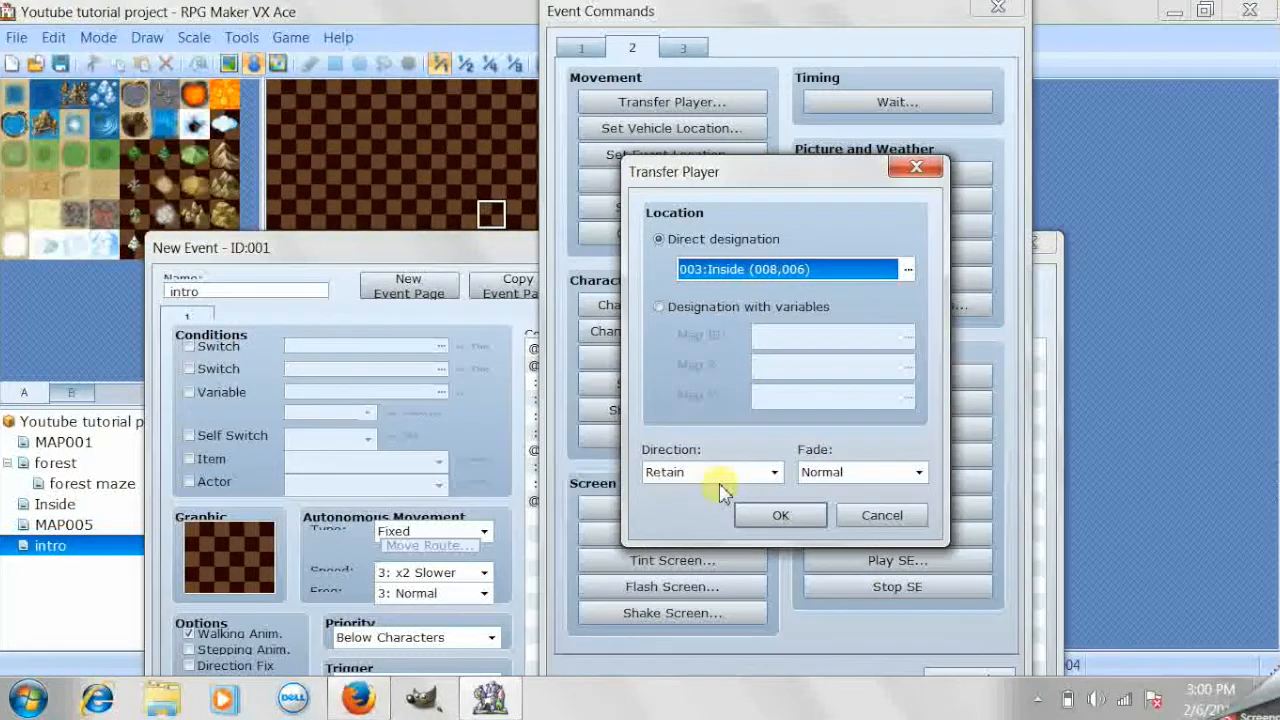
Set the transfer direction to Down, add the command, and save the intro event
left_click(712, 473)
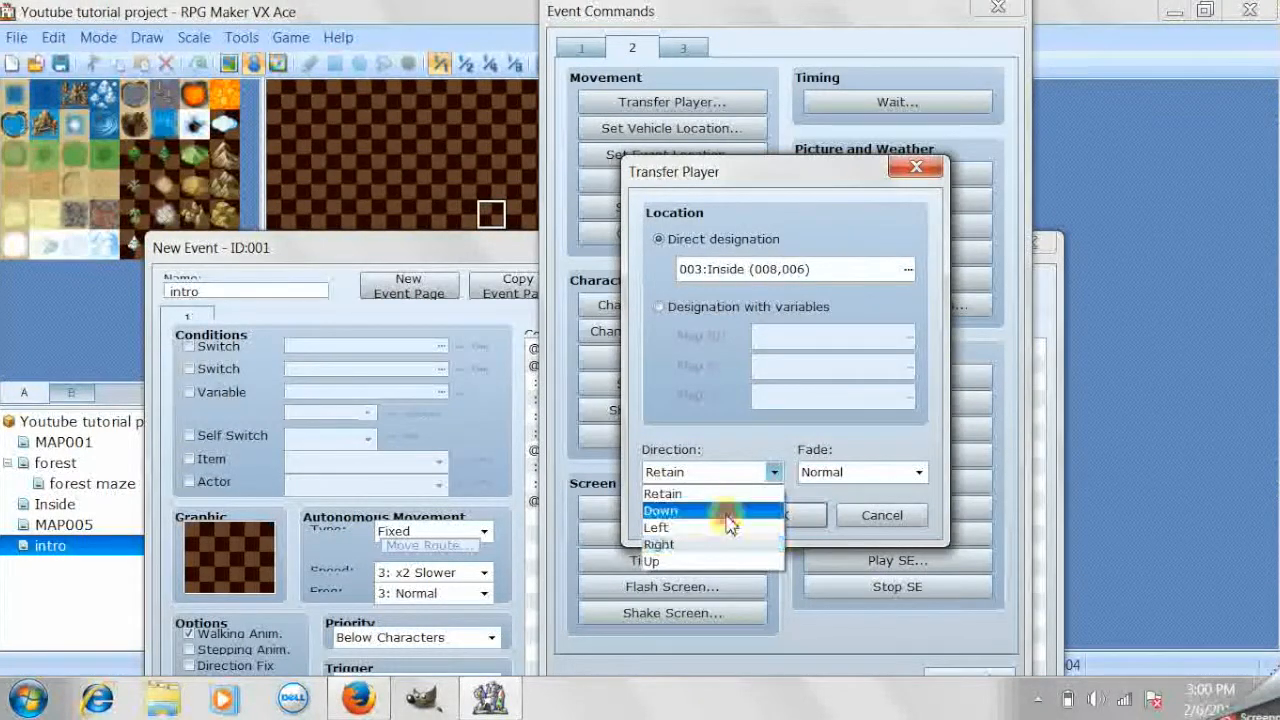
left_click(727, 513)
left_click(786, 516)
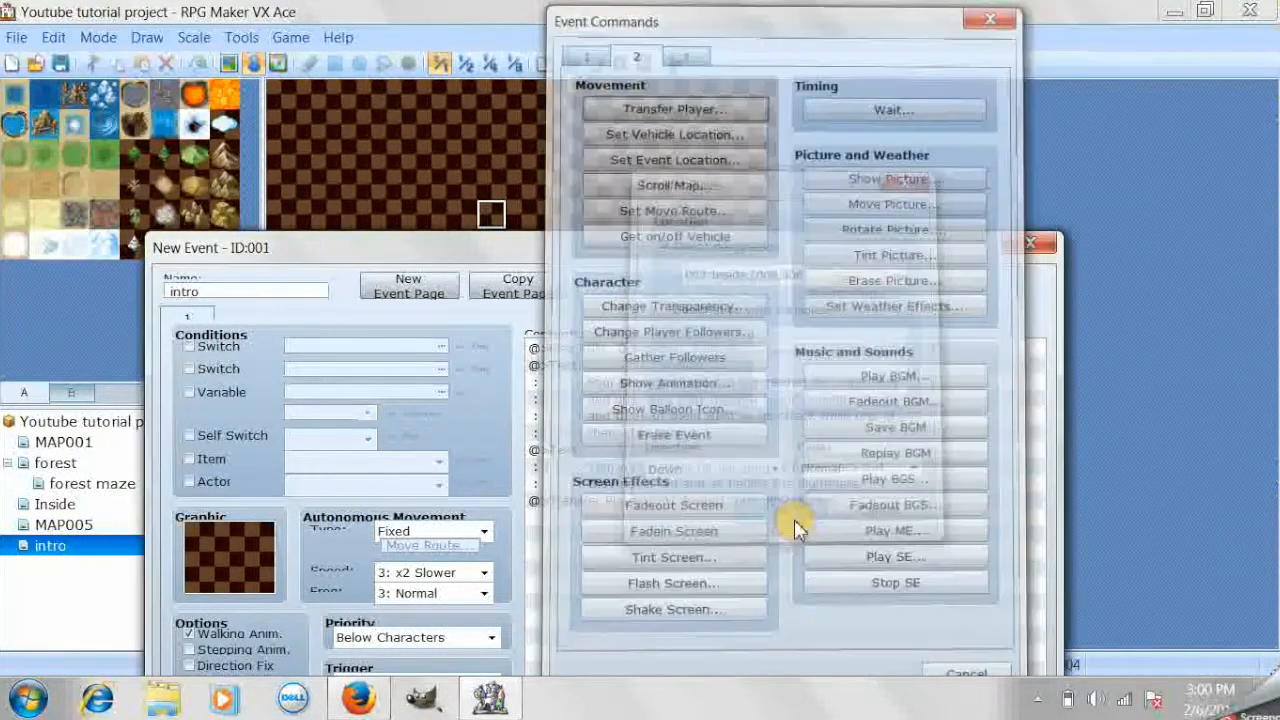
left_click_drag(724, 253, 724, 50)
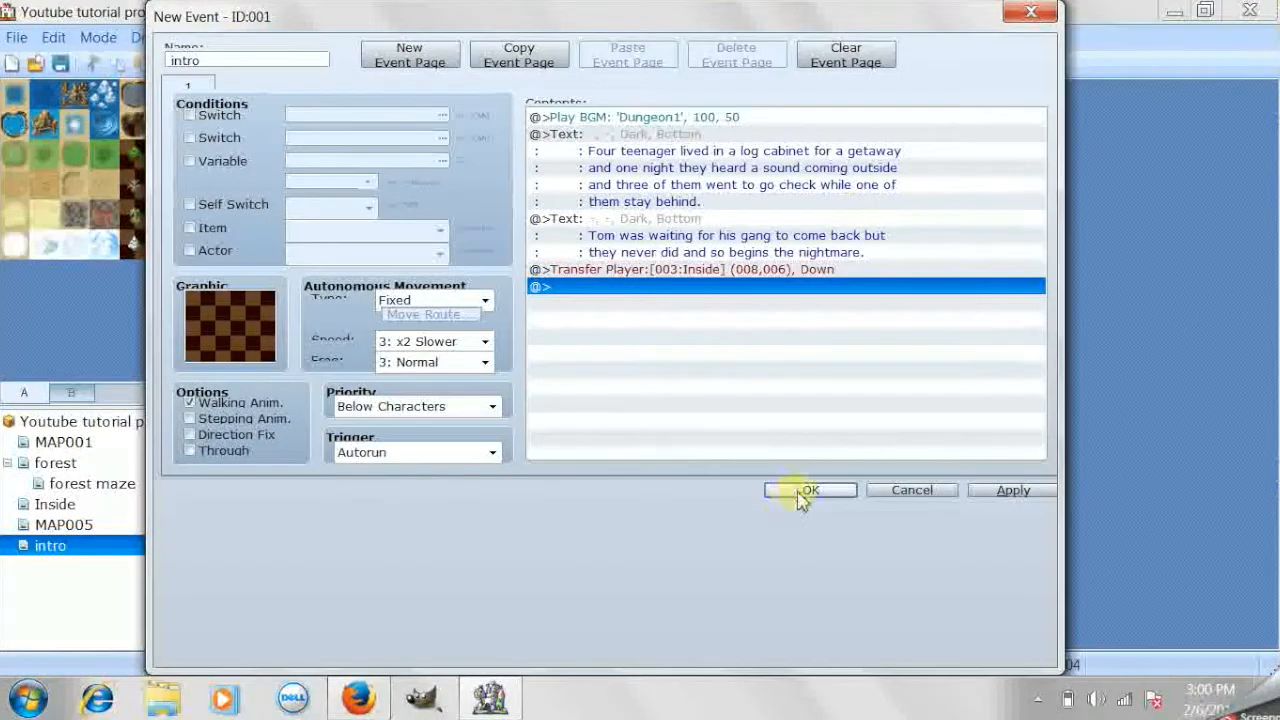
left_click(801, 496)
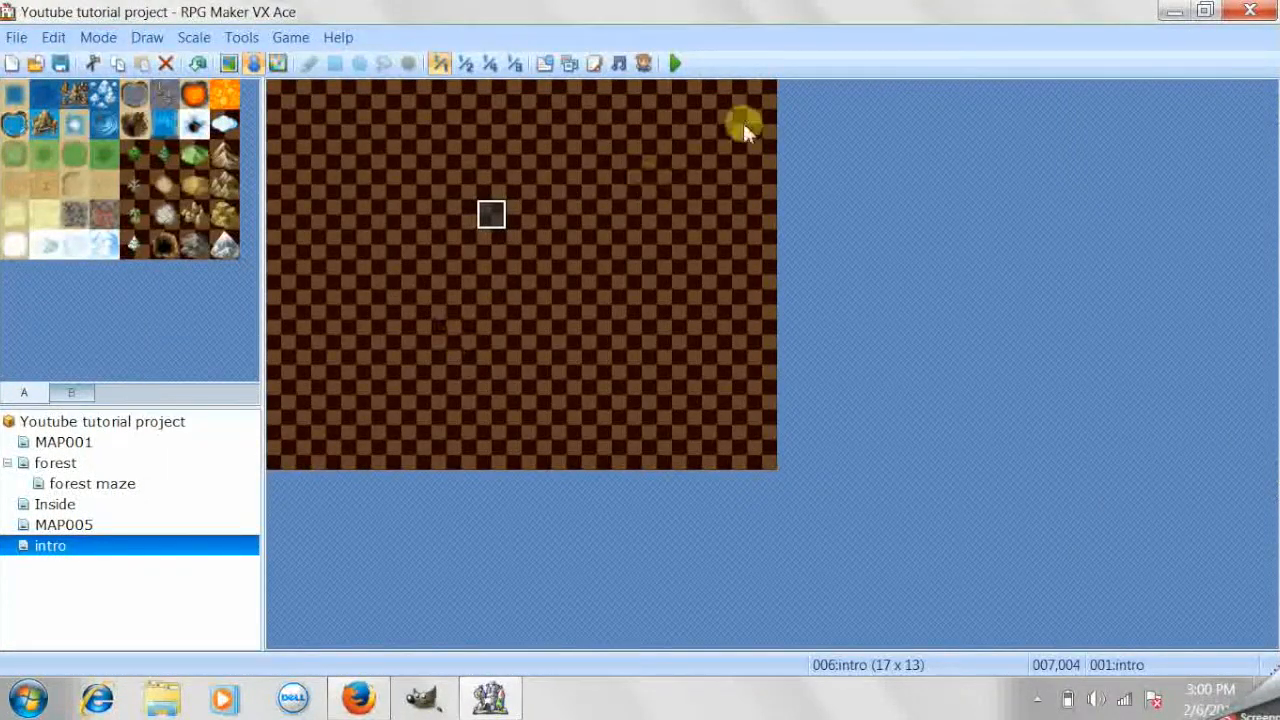
Set the player's starting position to the intro map's upper-right corner tile (016,000)
left_click(760, 101)
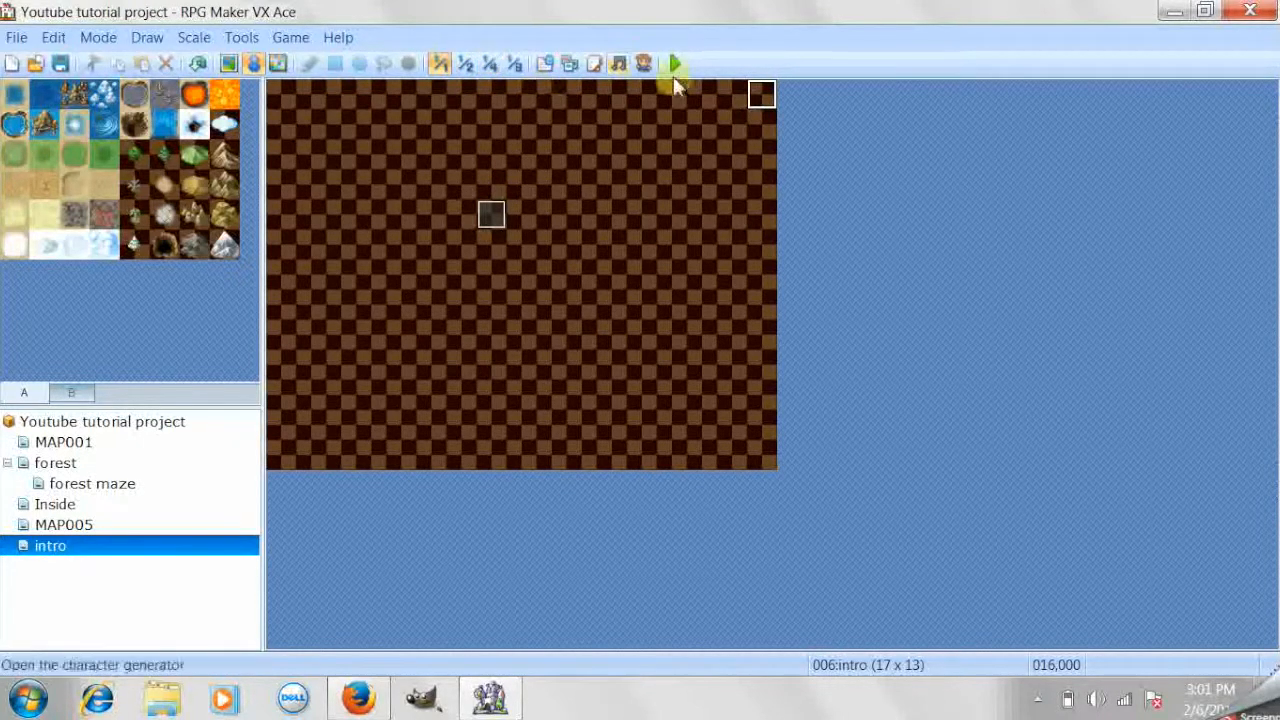
right_click(764, 96)
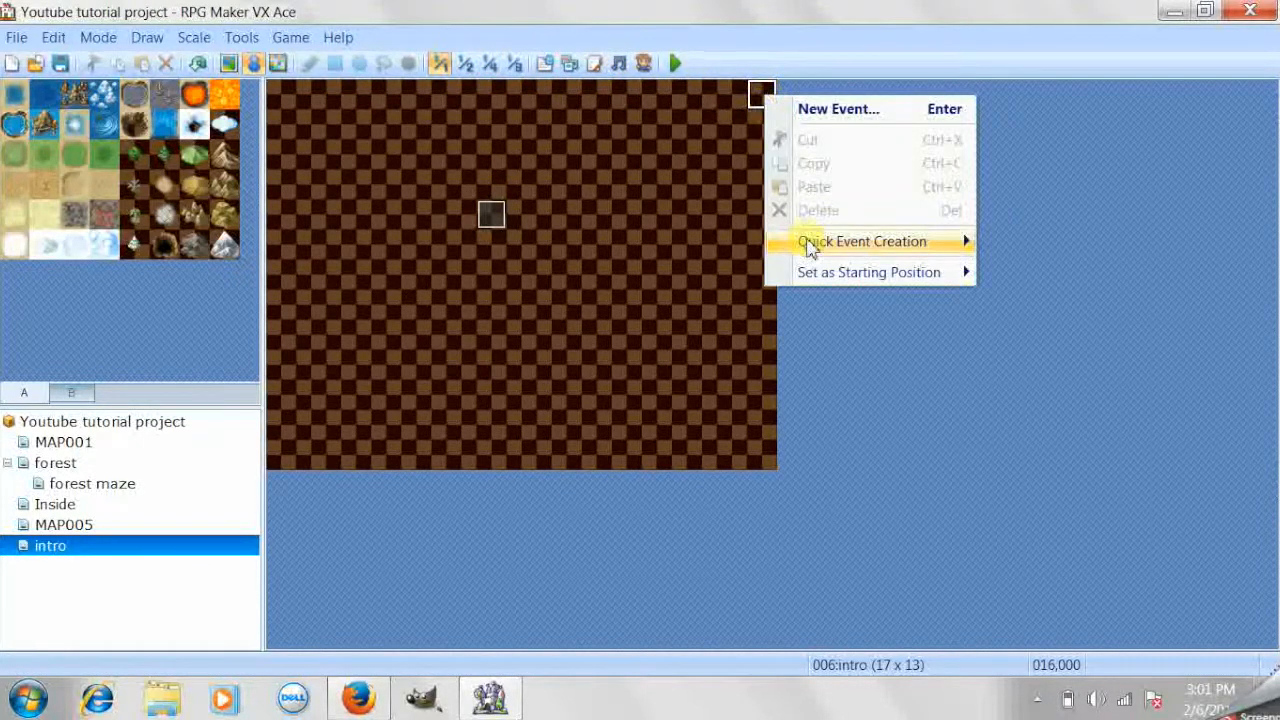
mouse_move(808, 245)
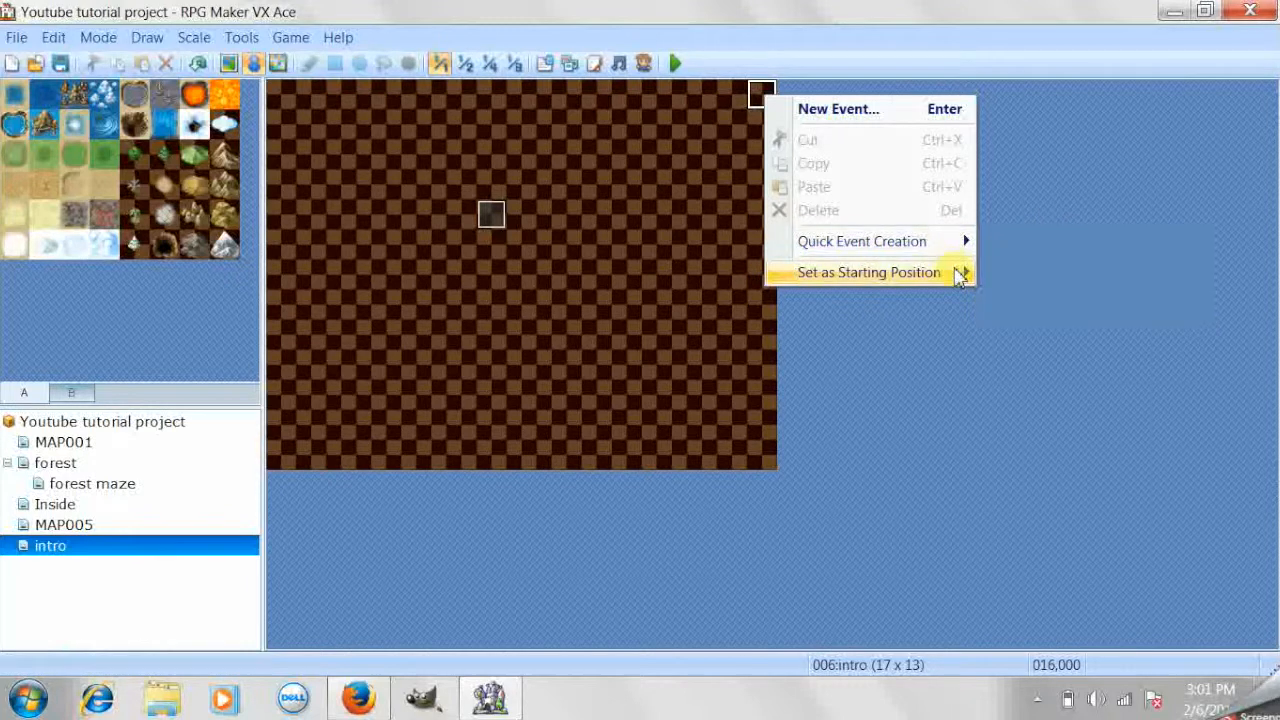
left_click(995, 272)
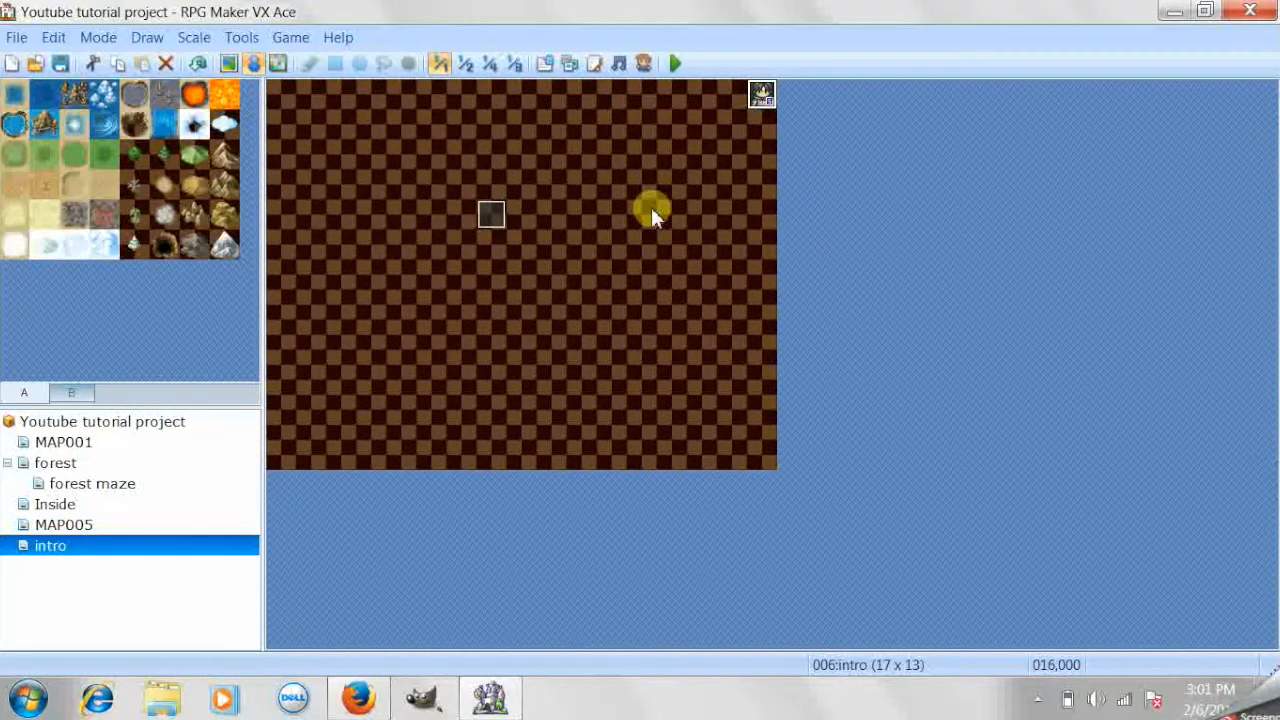
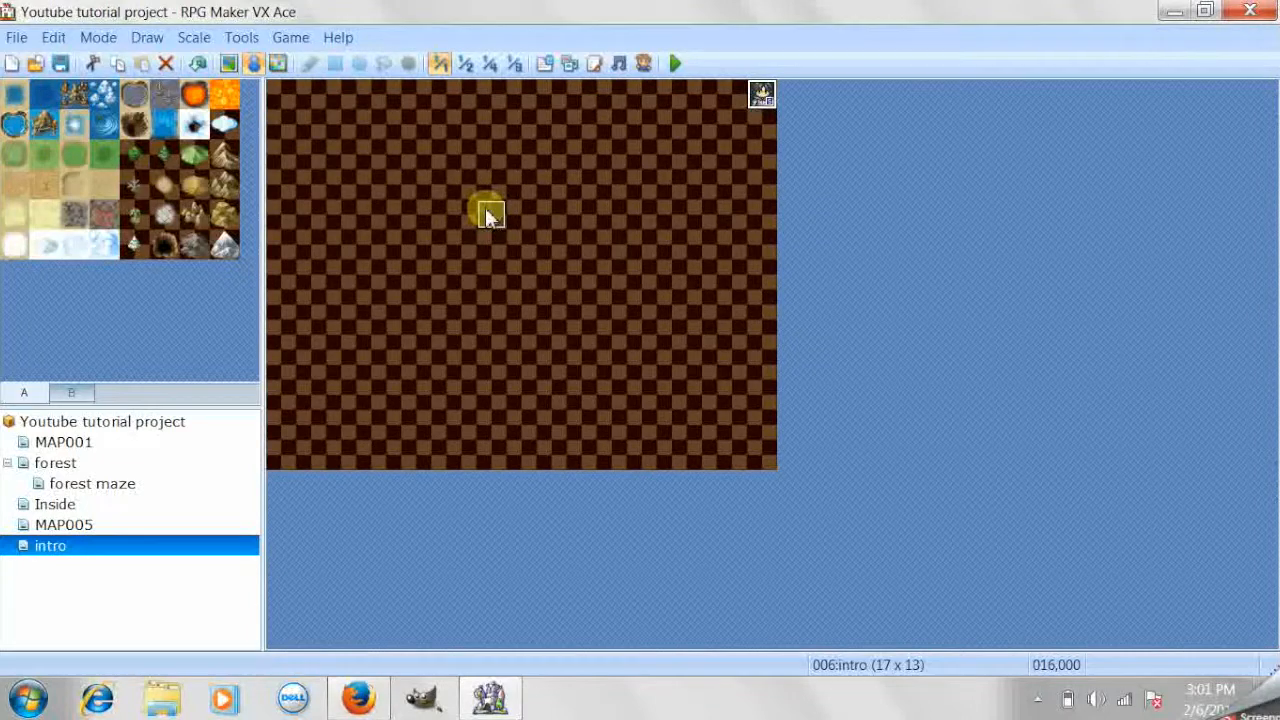
Turn on the Transparent ON option in the database's system settings and save the change
left_click(549, 65)
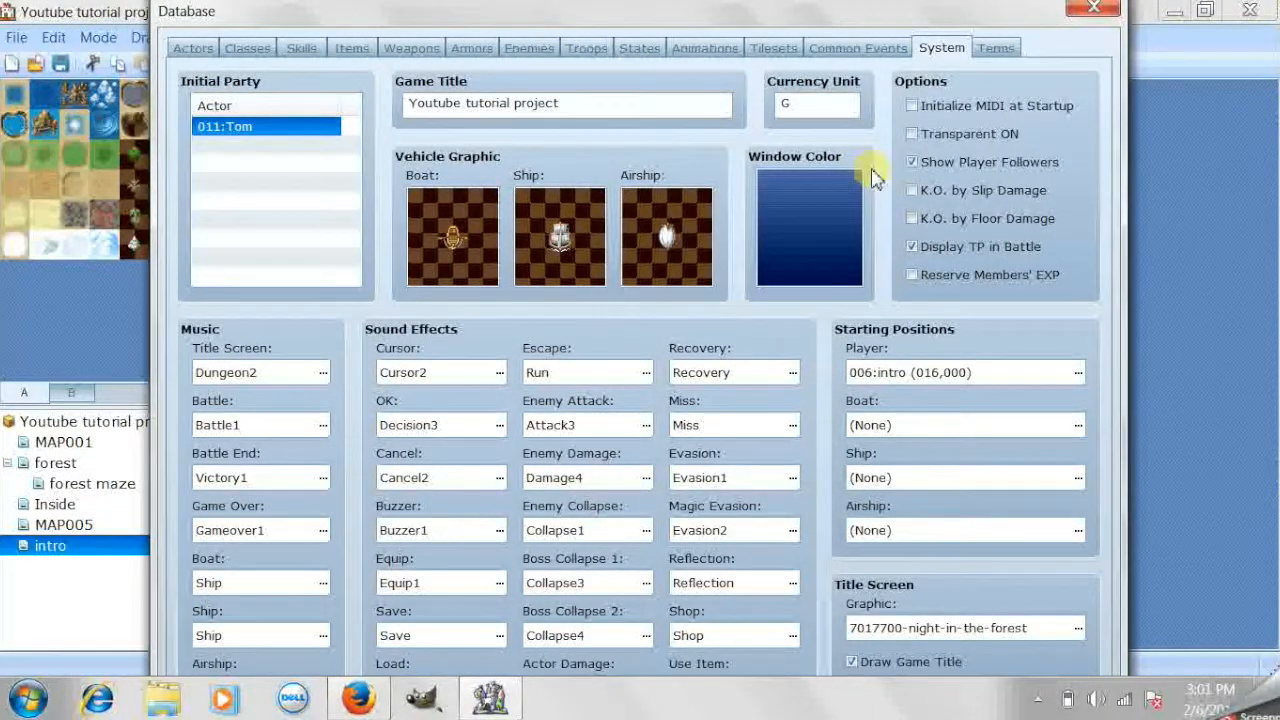
left_click(912, 134)
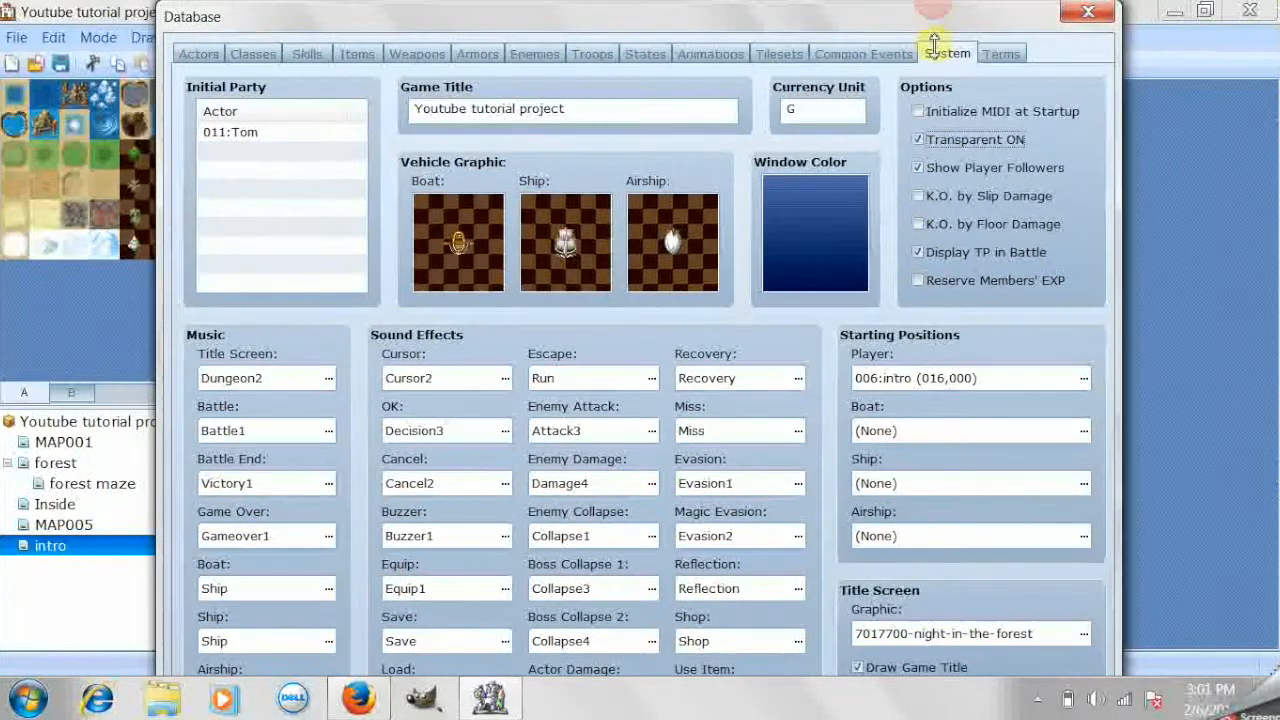
left_click_drag(930, 35, 868, 22)
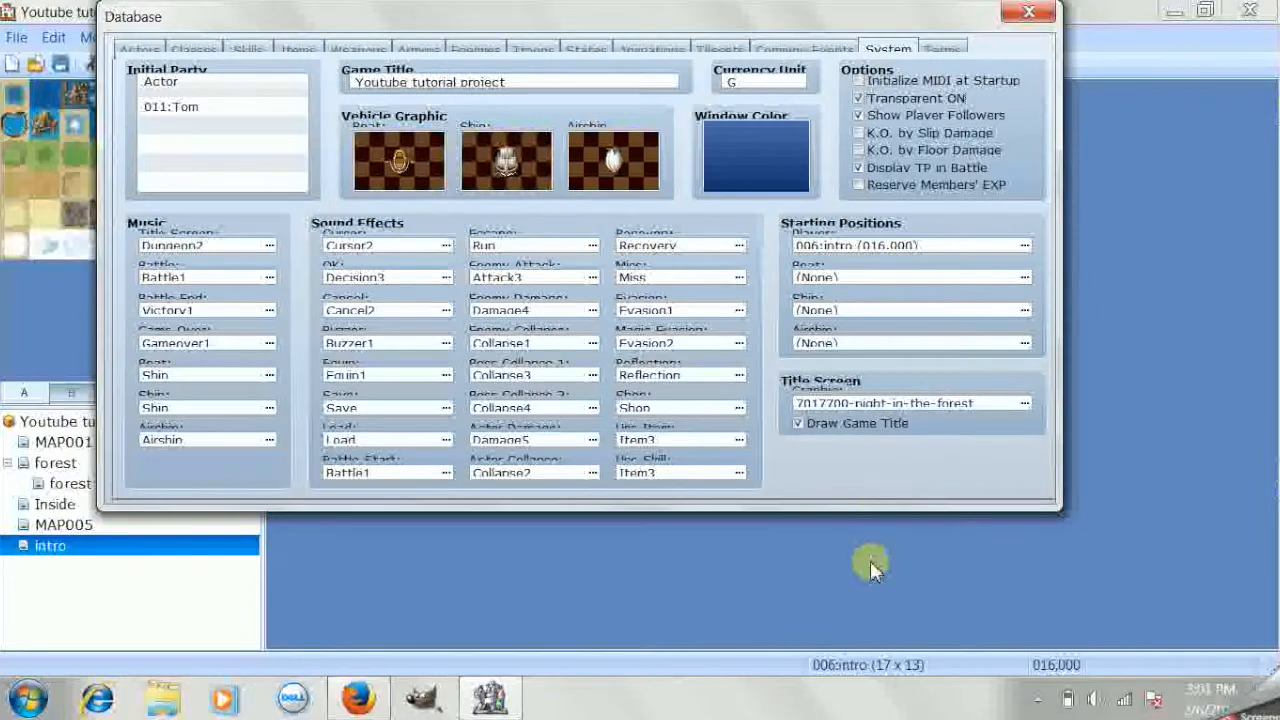
left_click(888, 514)
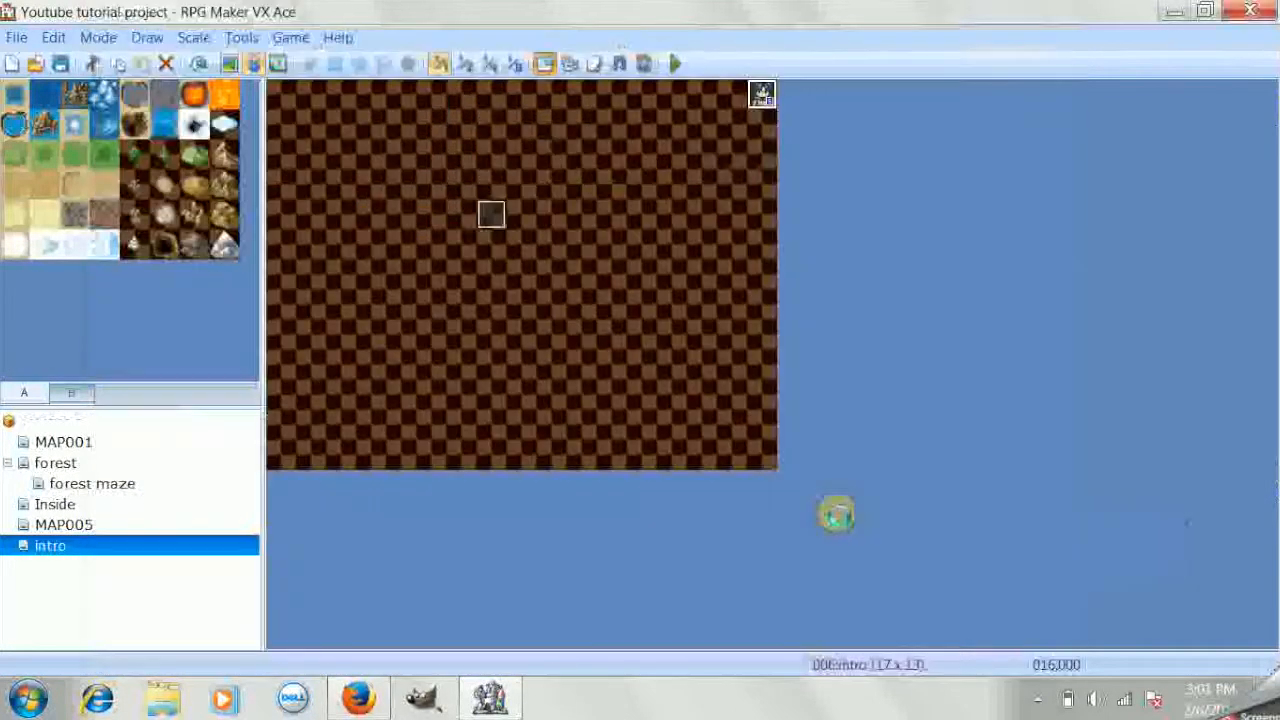
Create a new event at tile (016,000) on the Inside map and name it "change character back"
left_click(166, 483)
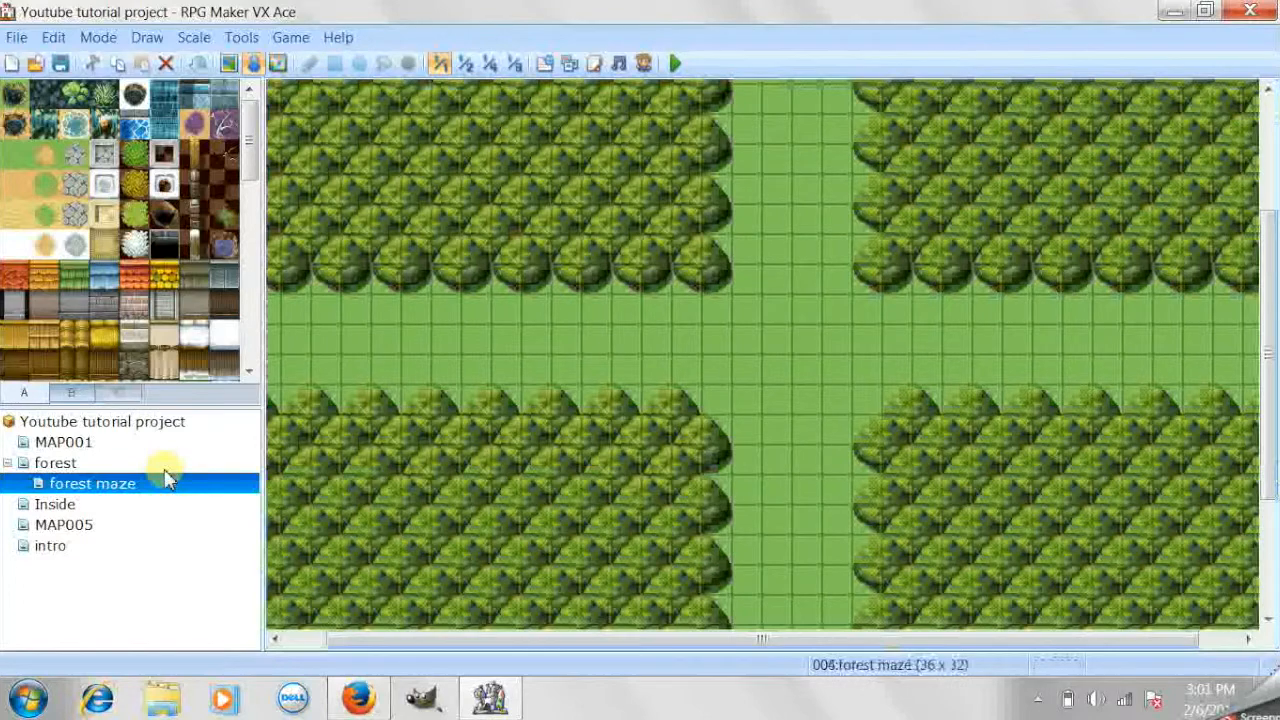
left_click(166, 463)
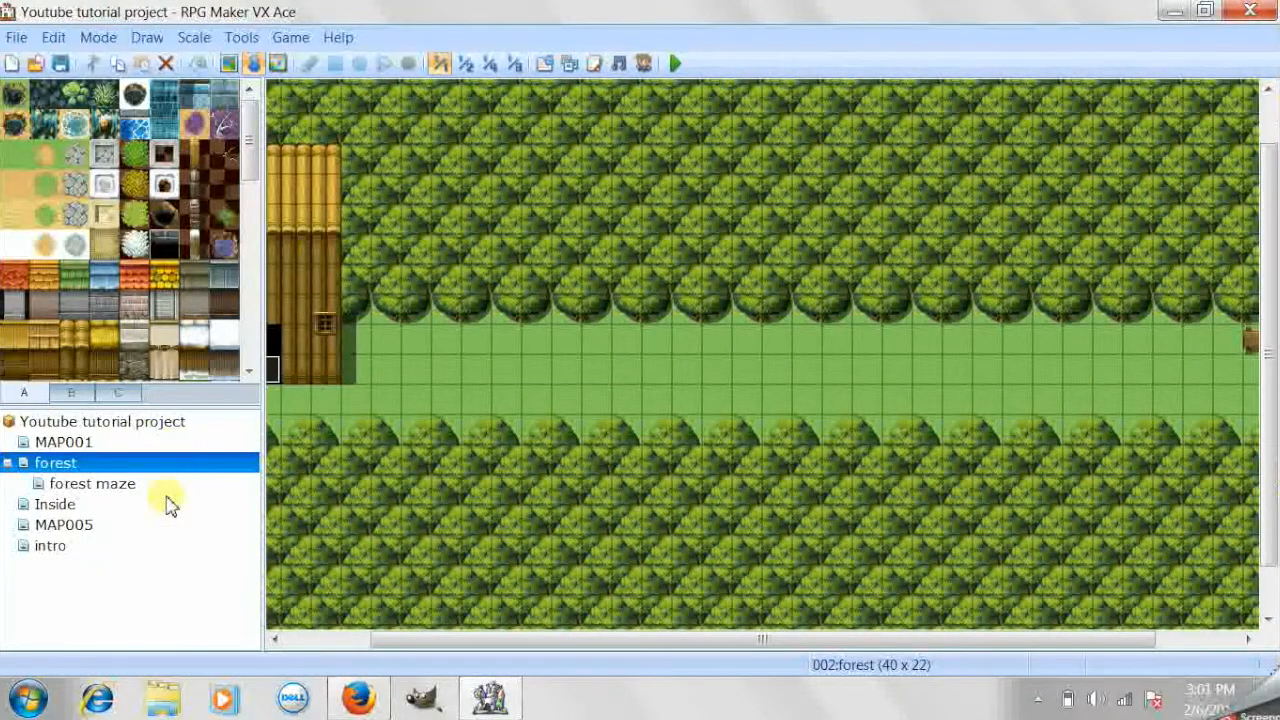
left_click(165, 504)
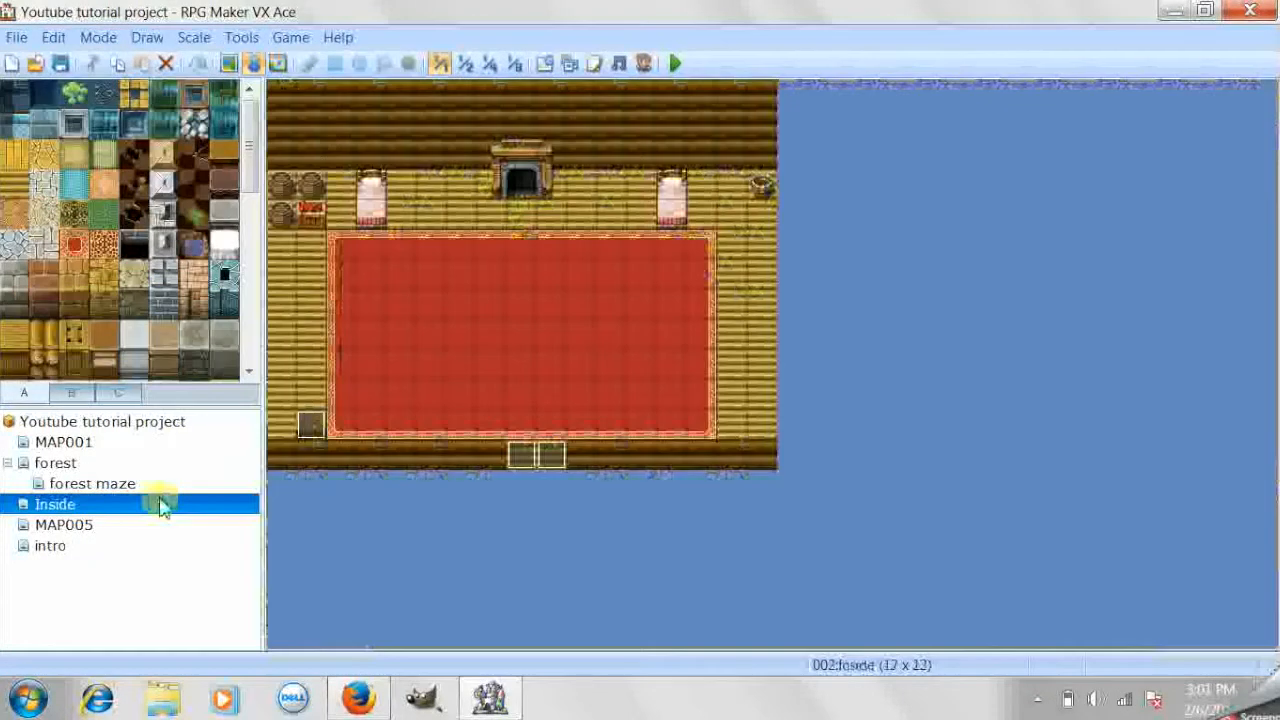
left_click(760, 98)
double_click(760, 100)
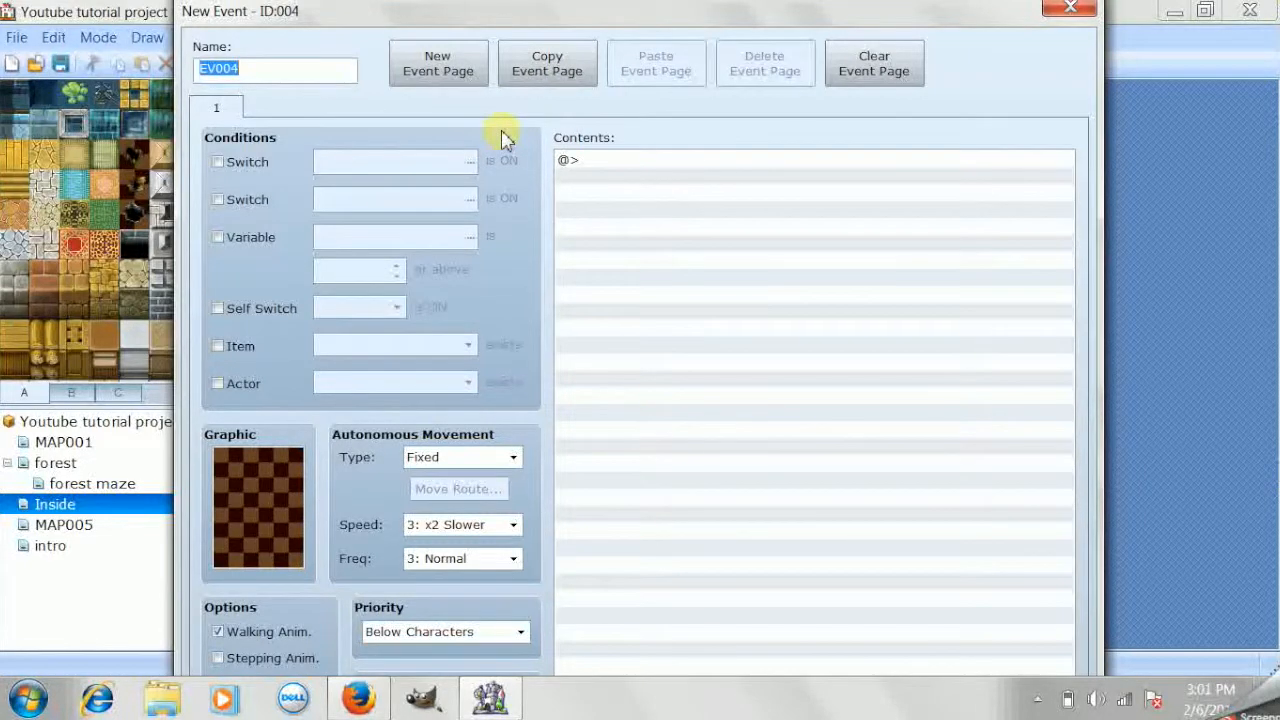
key("BackSpace")
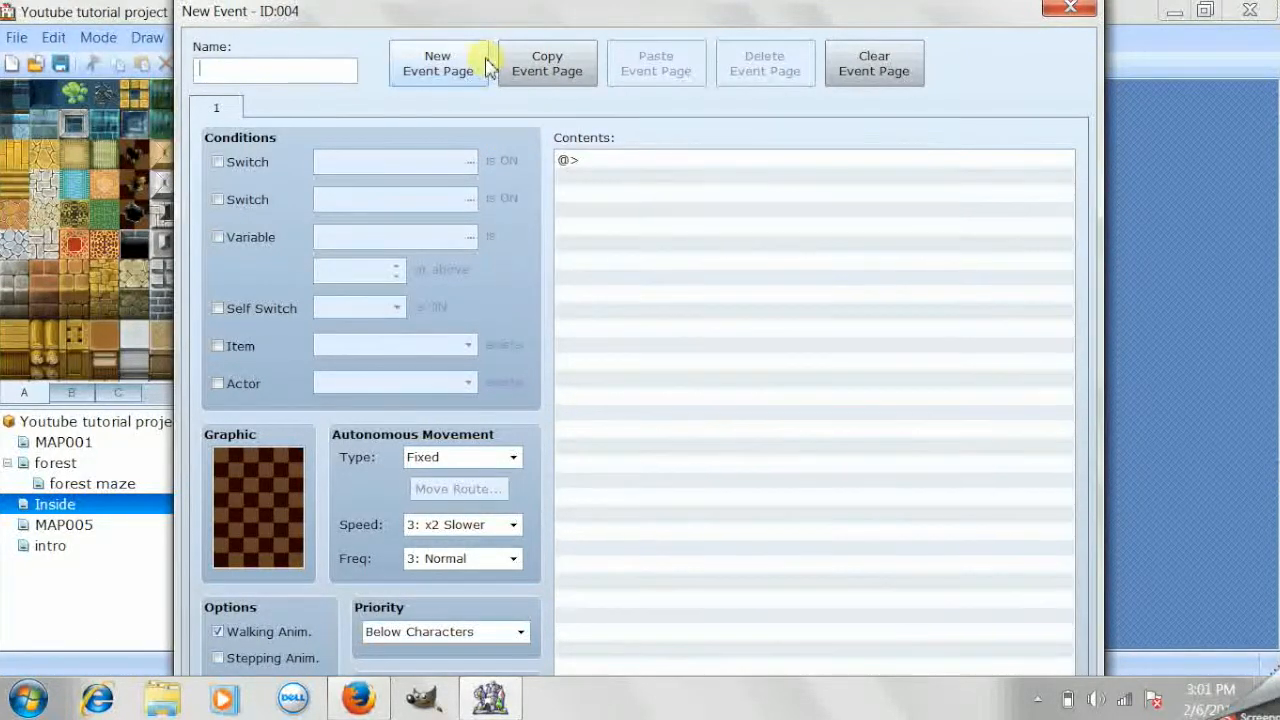
type("chang")
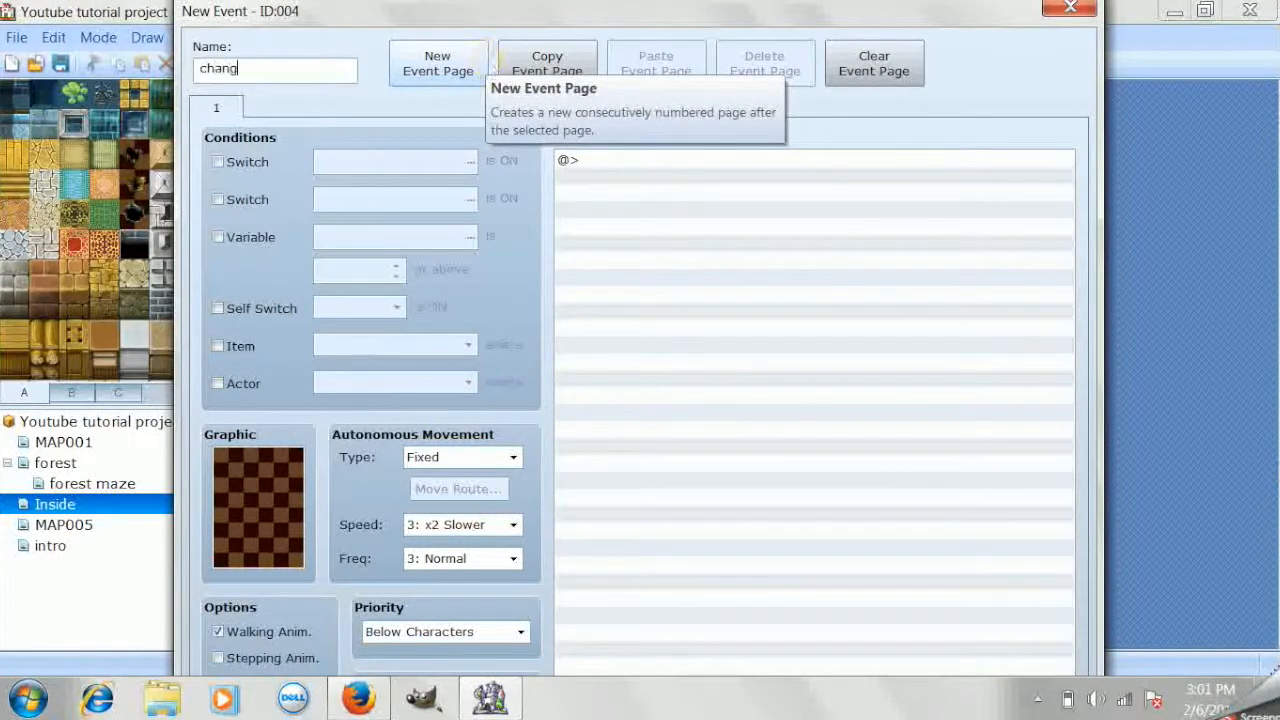
type("e cheracter back")
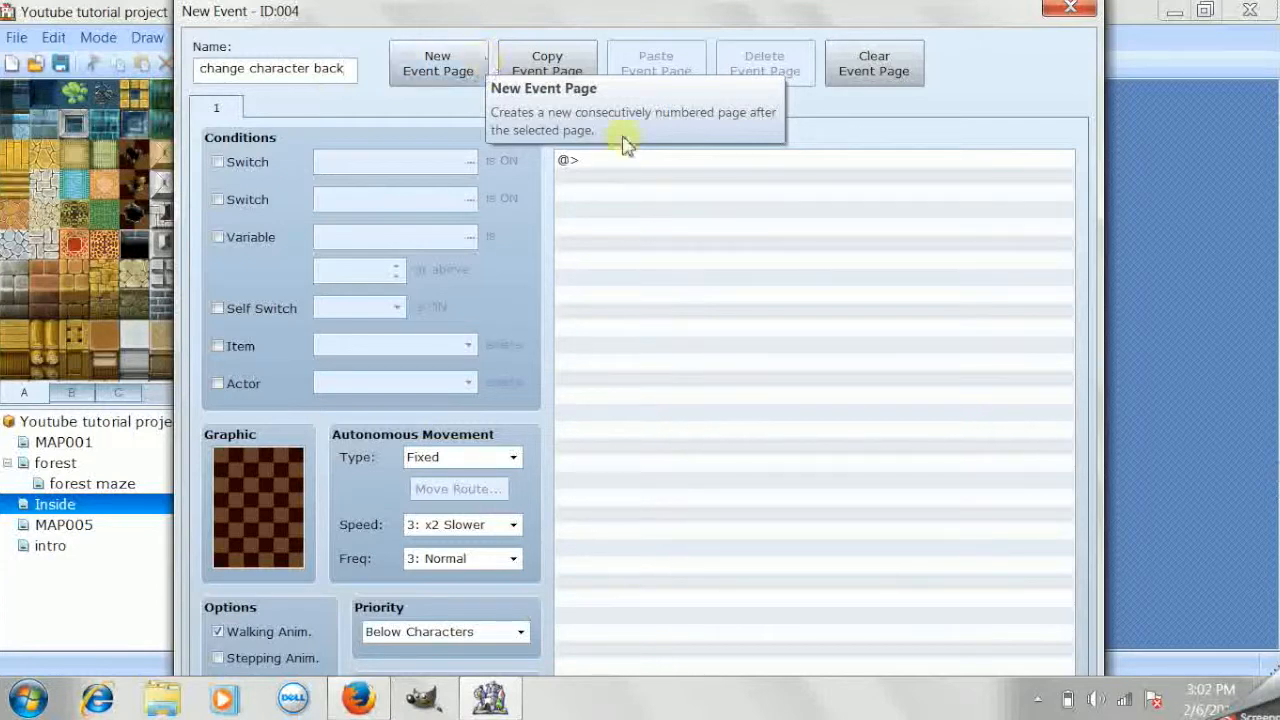
Add a Change Transparency command set to OFF to the new event
double_click(630, 161)
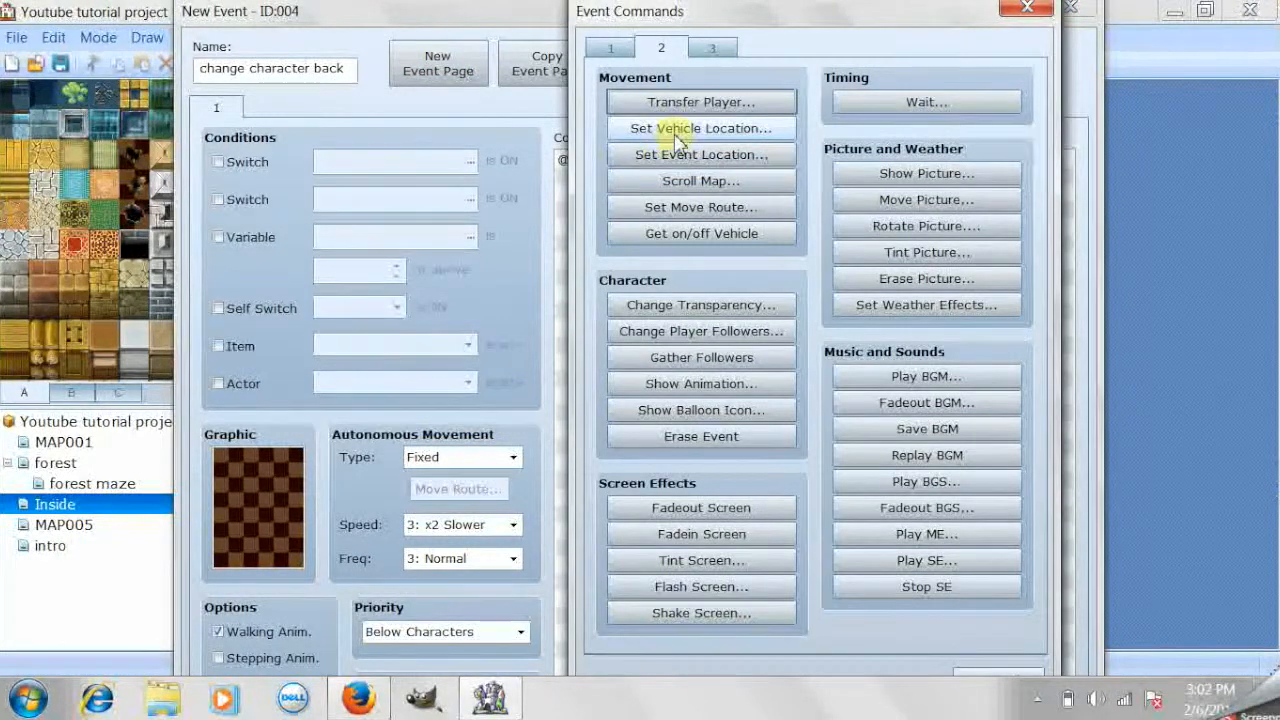
left_click(700, 316)
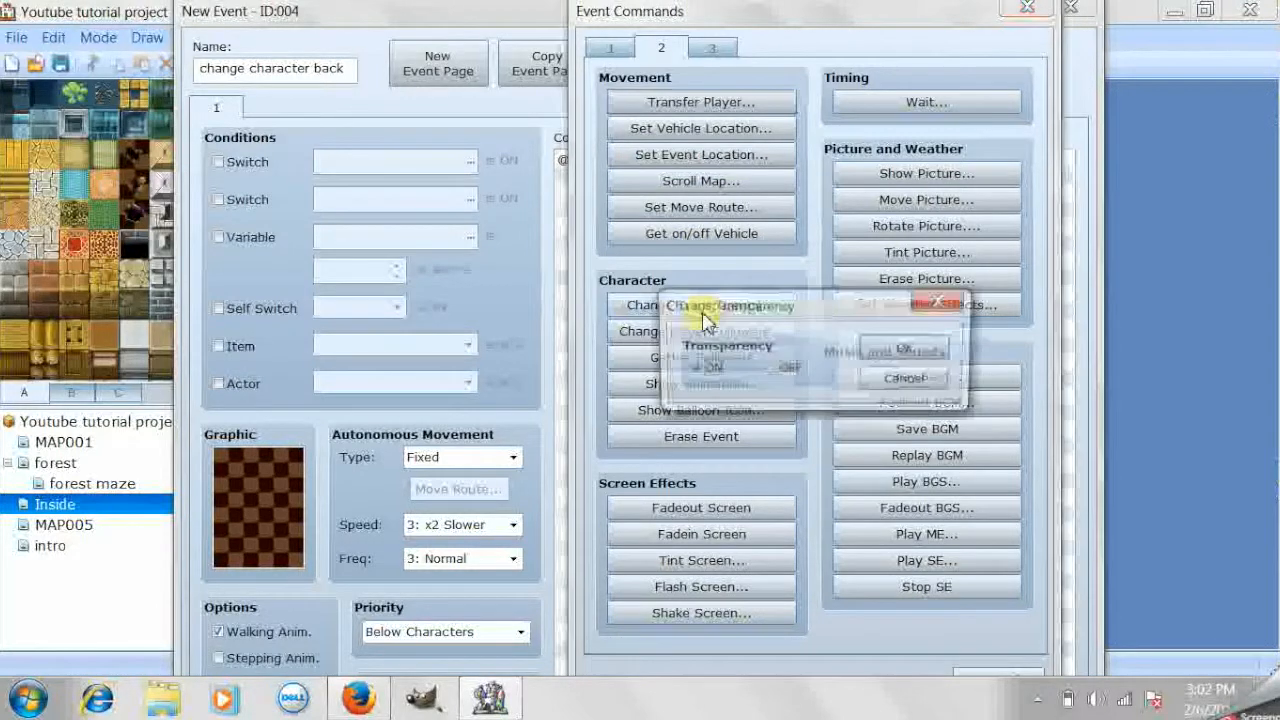
left_click(782, 370)
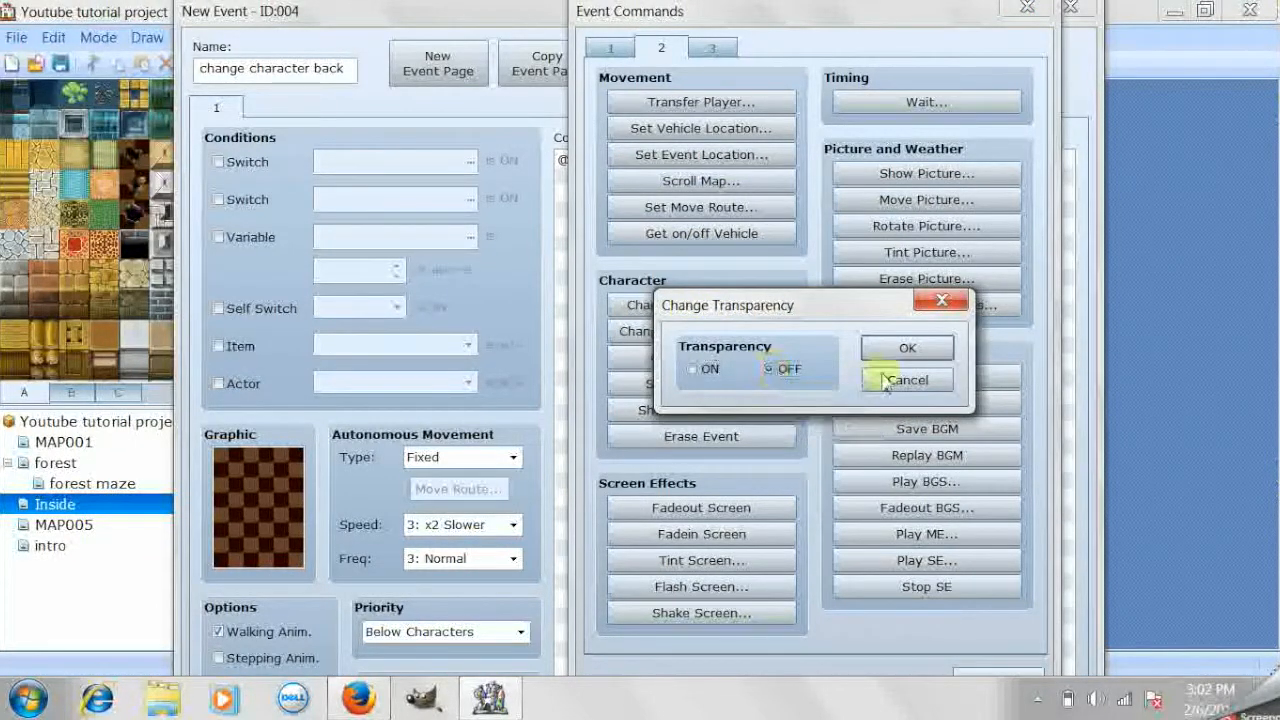
left_click(907, 346)
Set the event's trigger to Parallel Process and save the event
left_click_drag(808, 18, 766, 77)
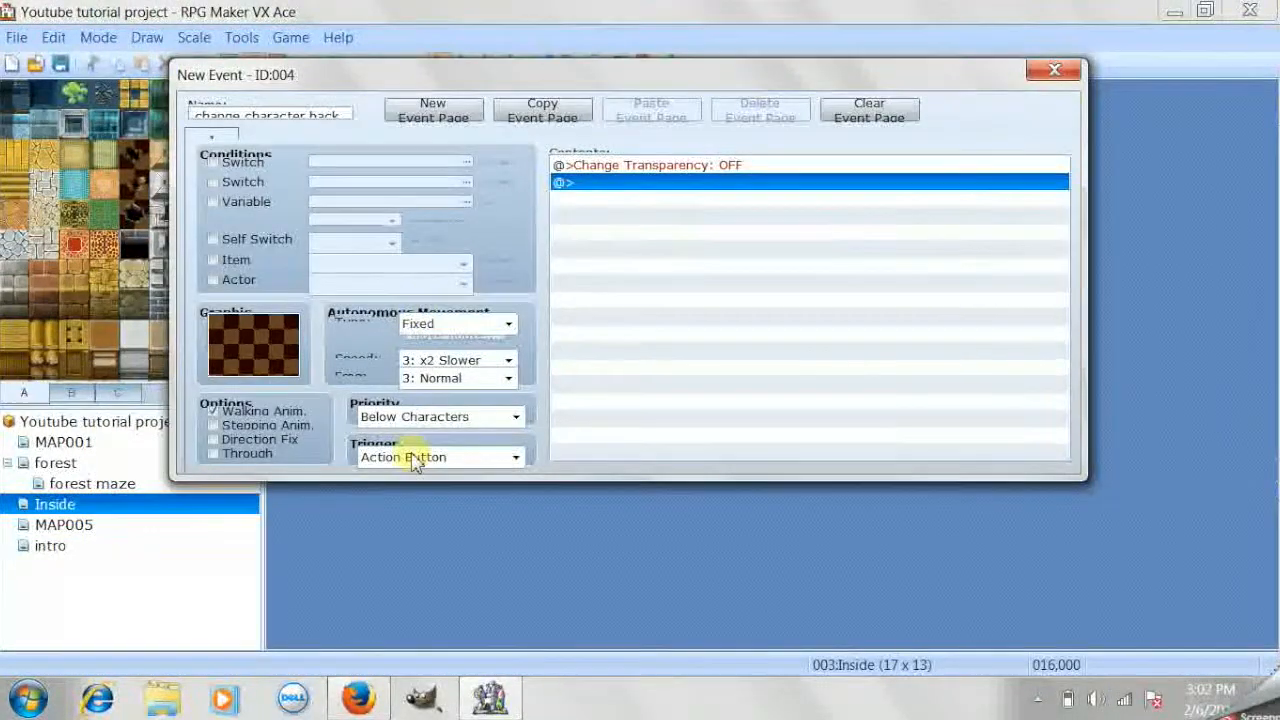
left_click(437, 457)
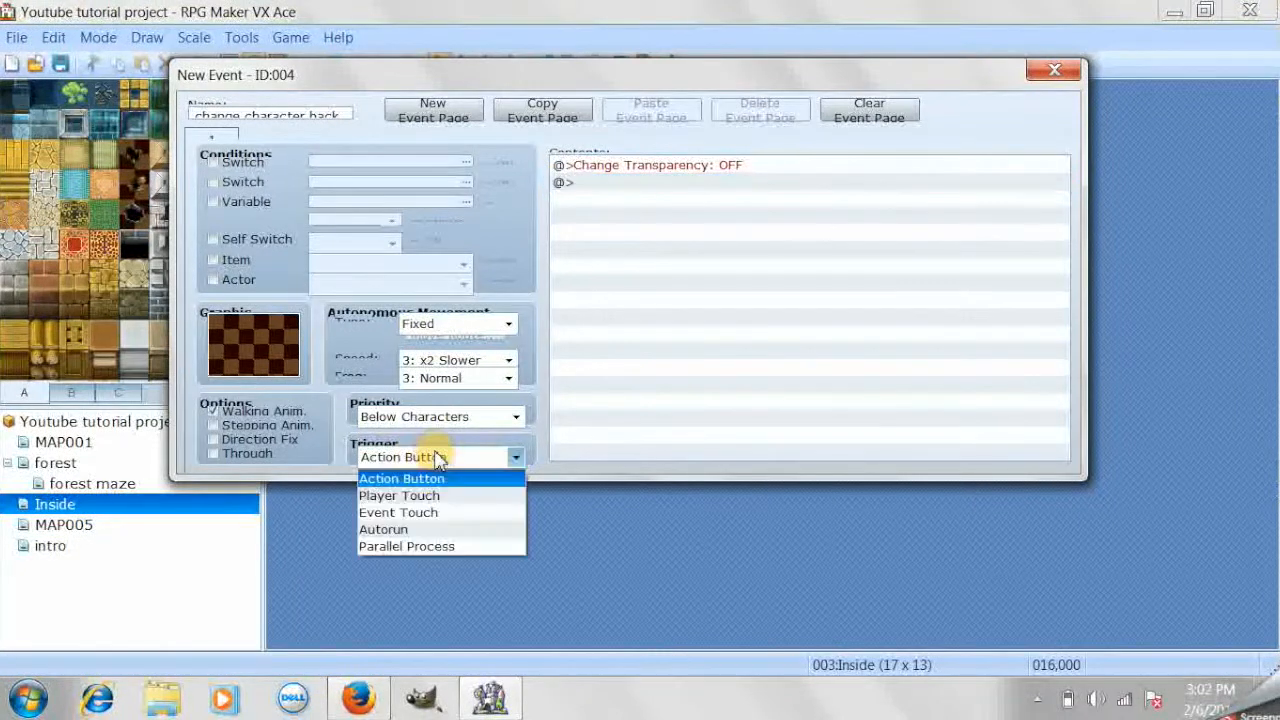
left_click(452, 547)
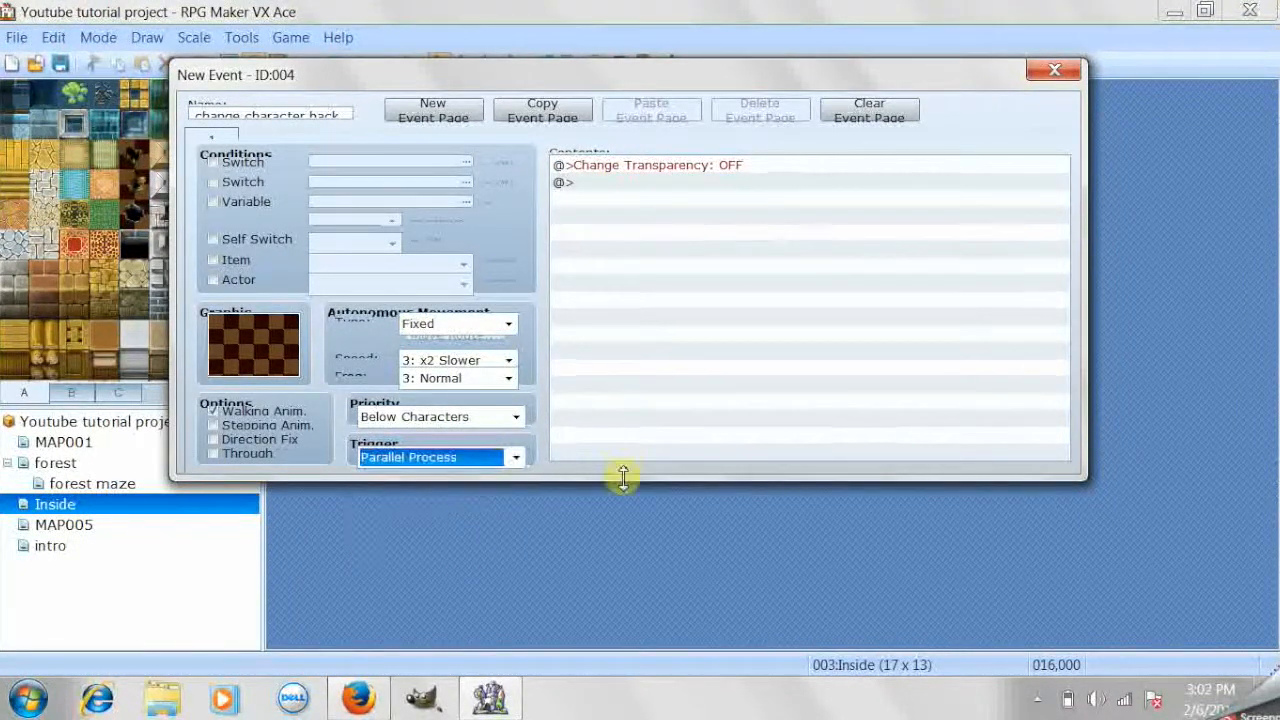
double_click(622, 480)
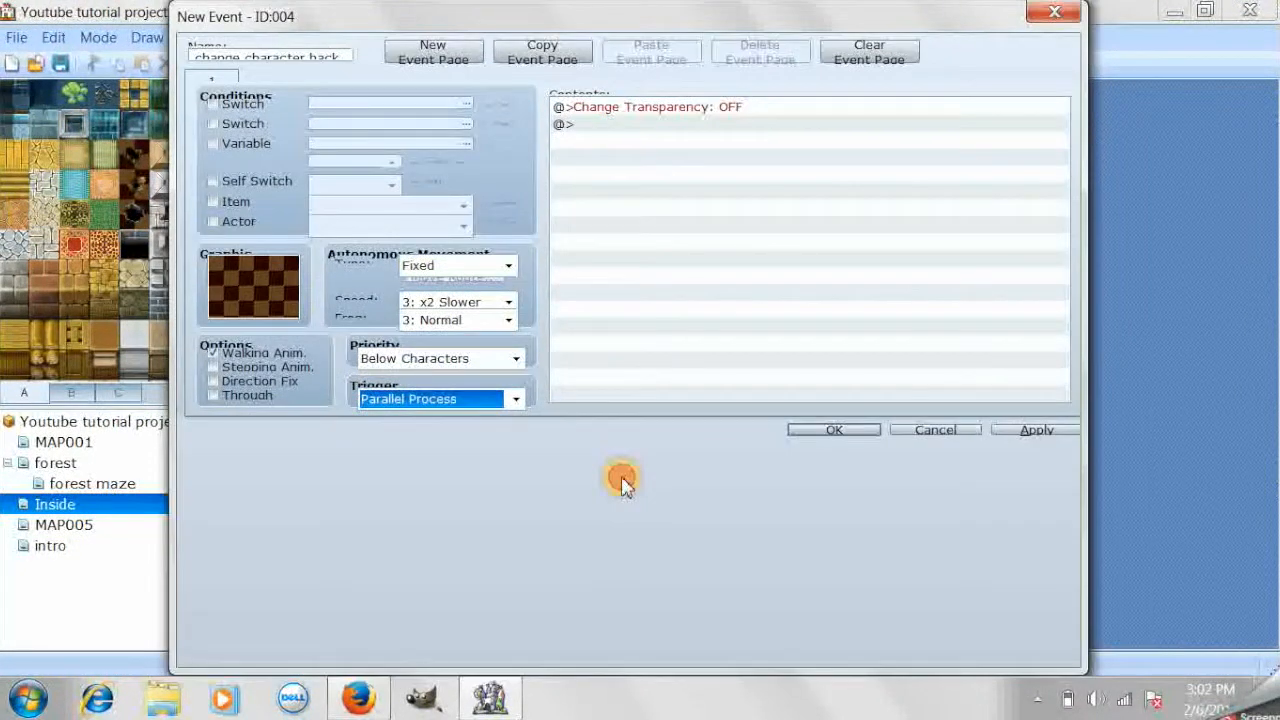
left_click(862, 432)
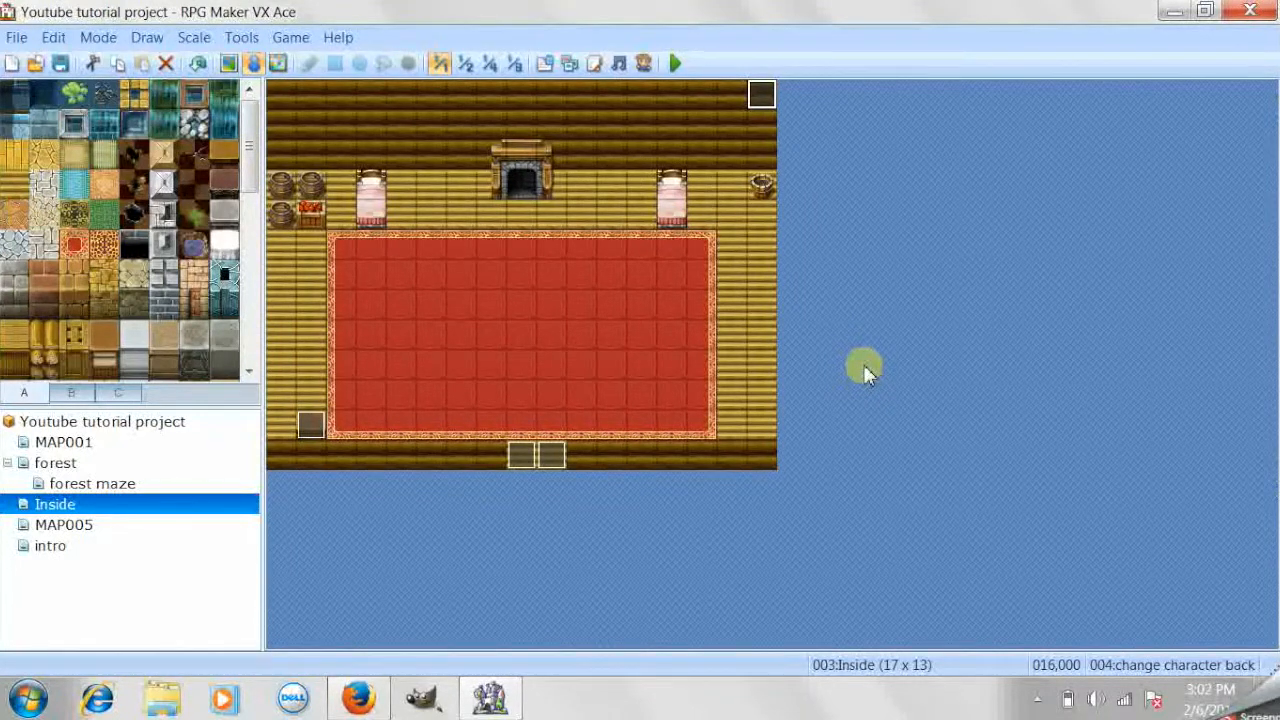
Playtest the project with a new game and advance through both intro messages
left_click(674, 63)
left_click(570, 402)
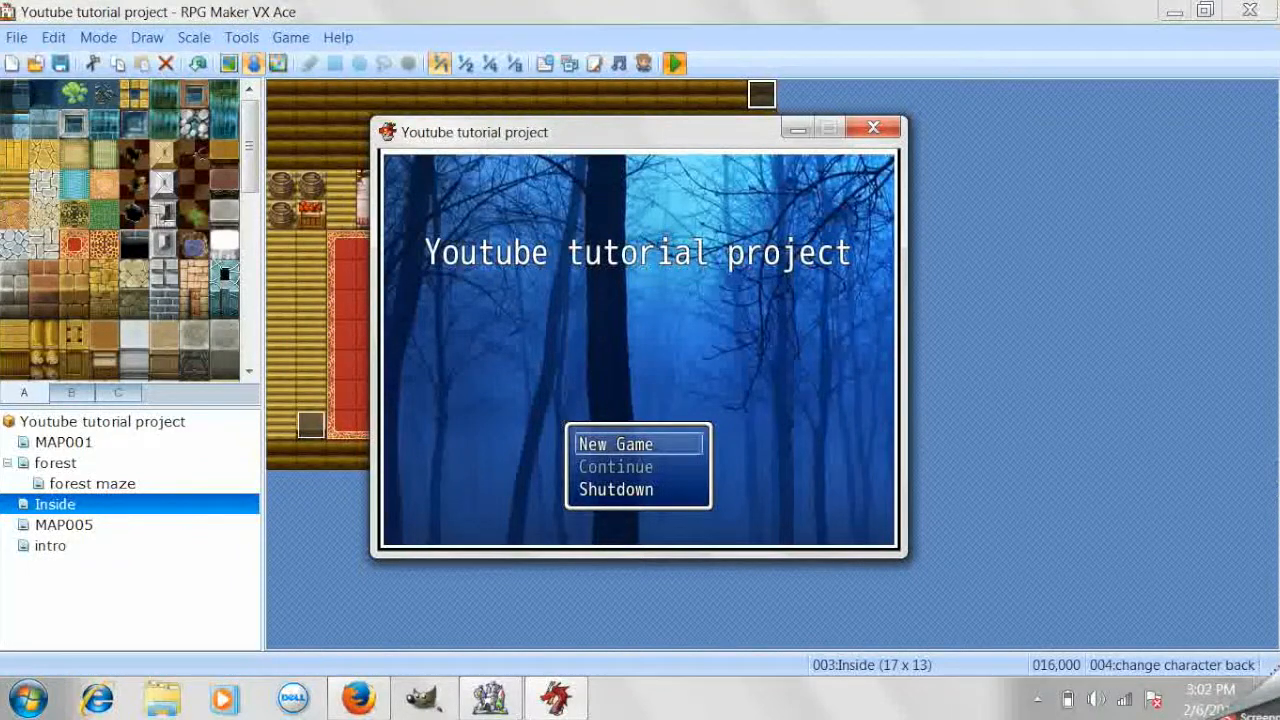
key("Return")
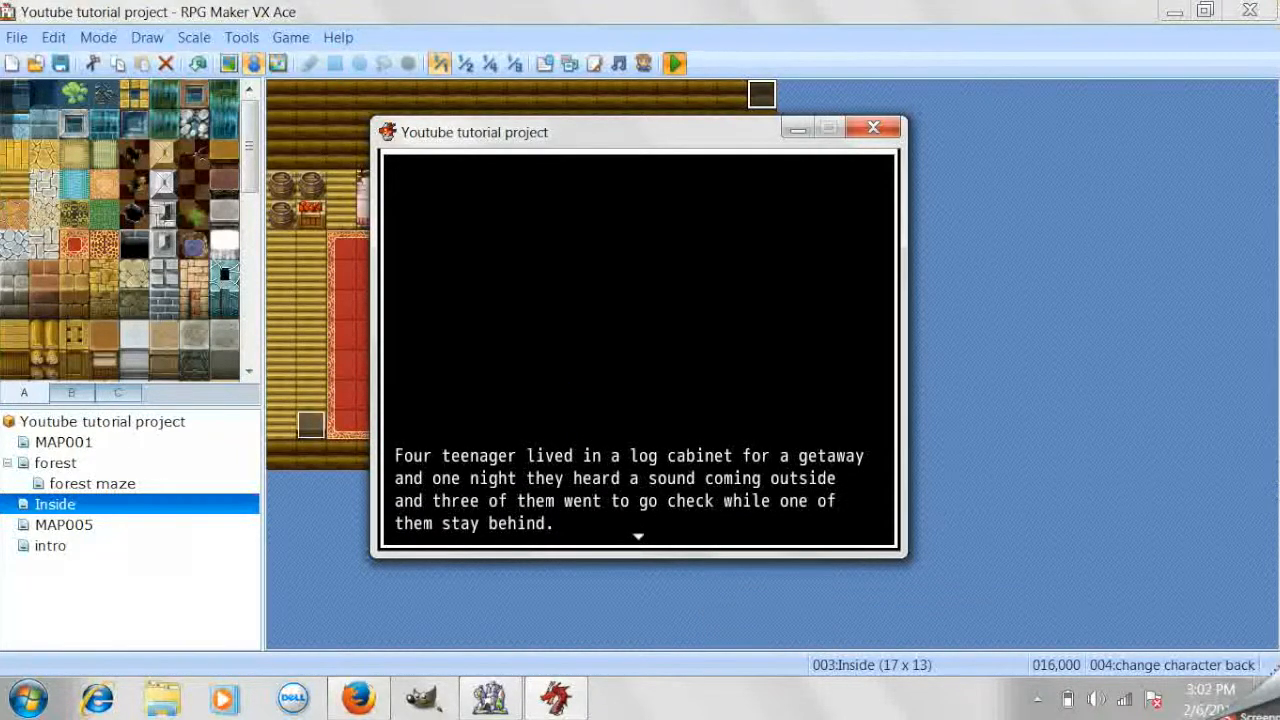
key("Return")
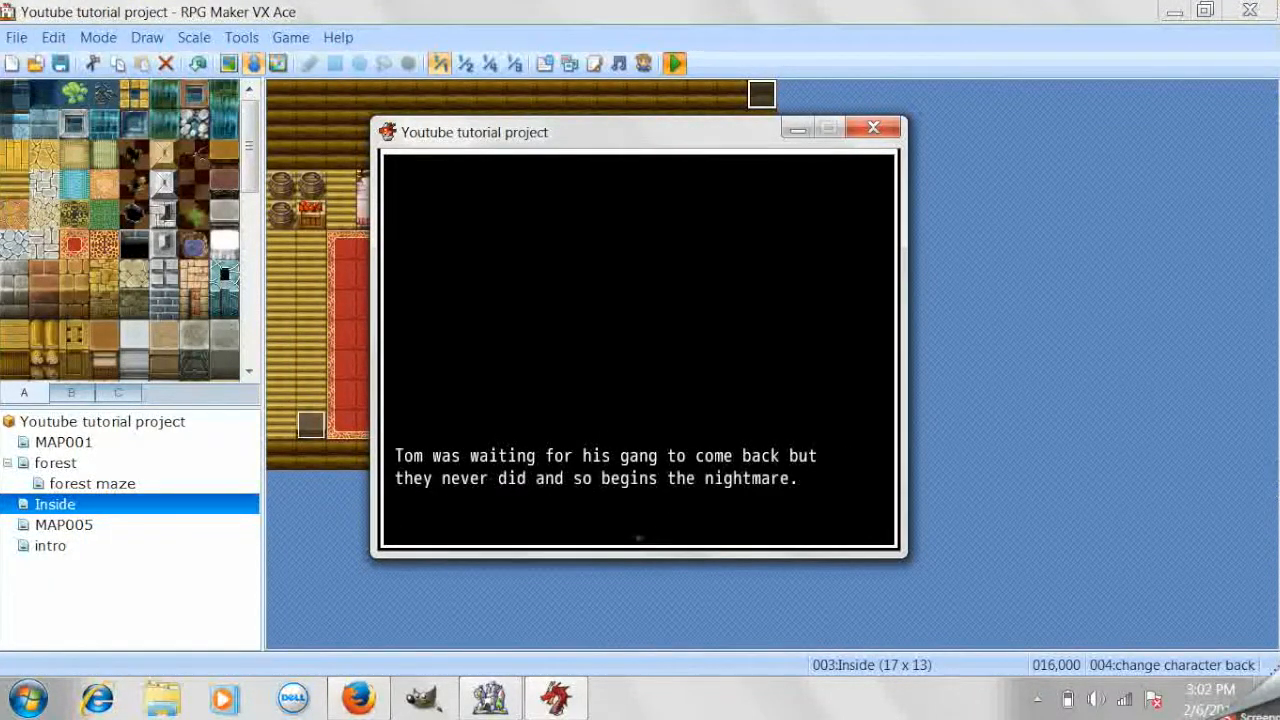
key("Return")
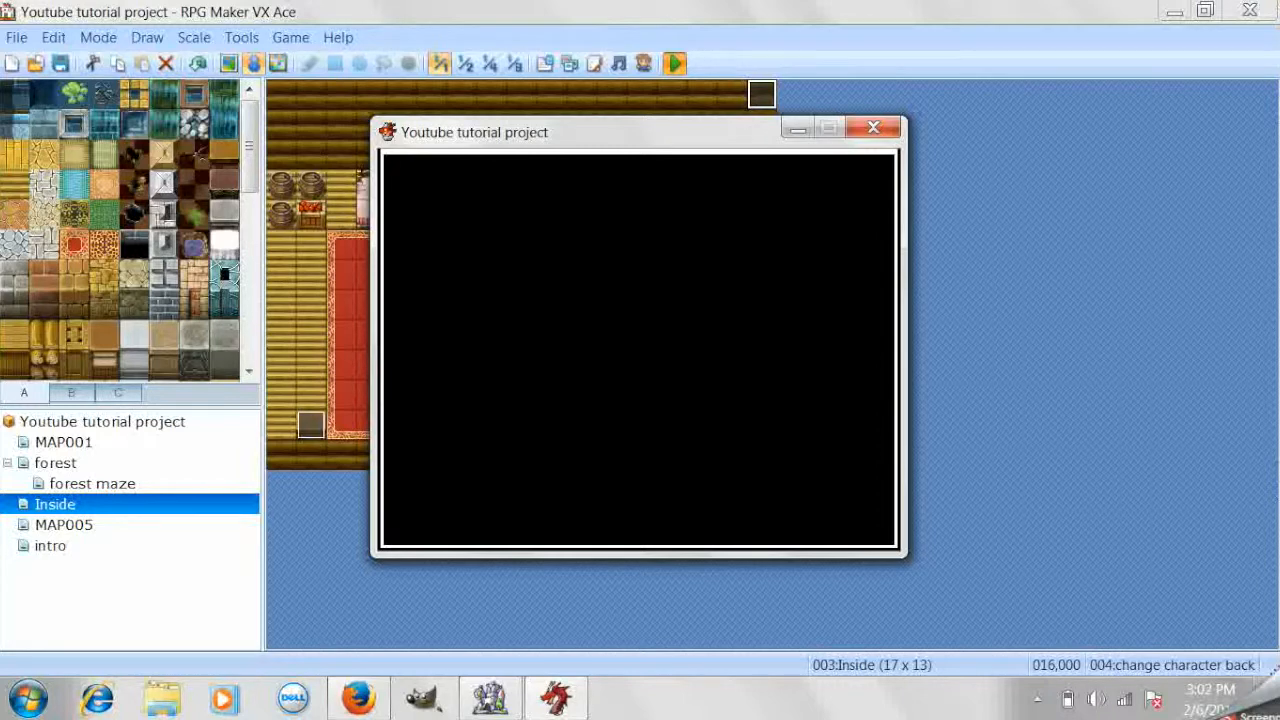
Walk the character around the cabin carpet and out through the doorway at its lower edge
key("Down")
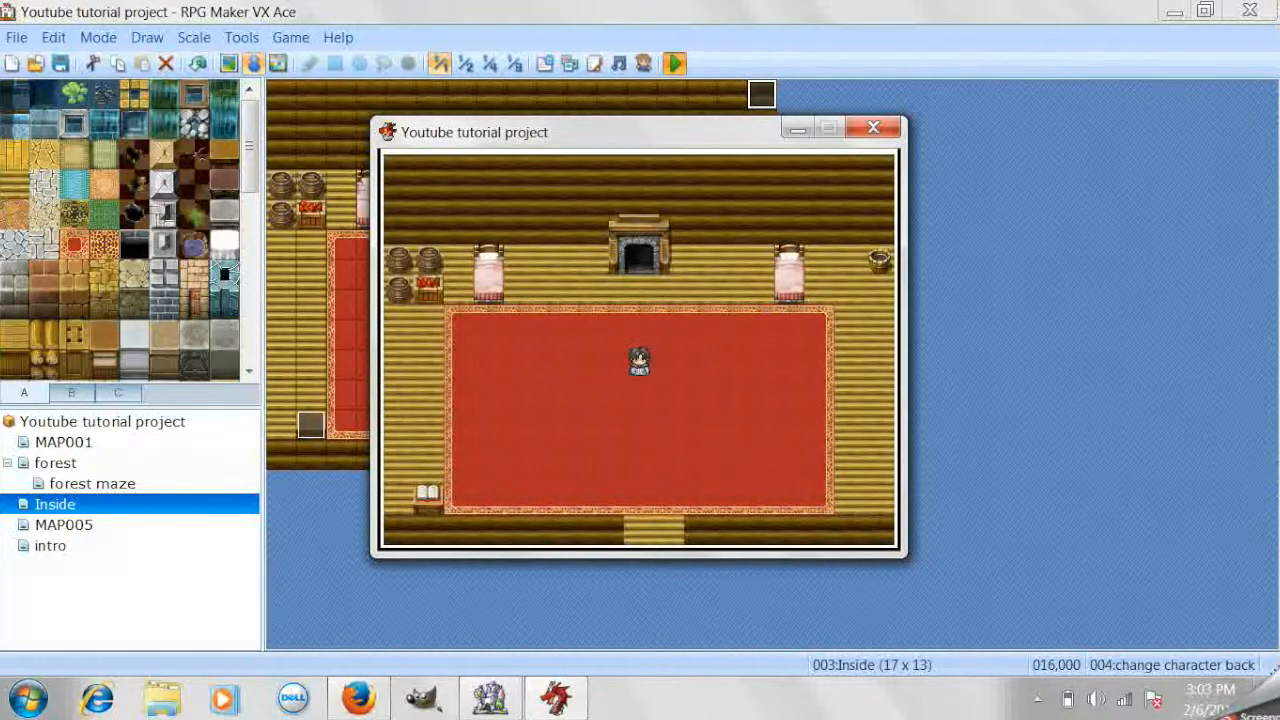
key("Left")
key("Down")
key("Right")
key("Right")
key("Right")
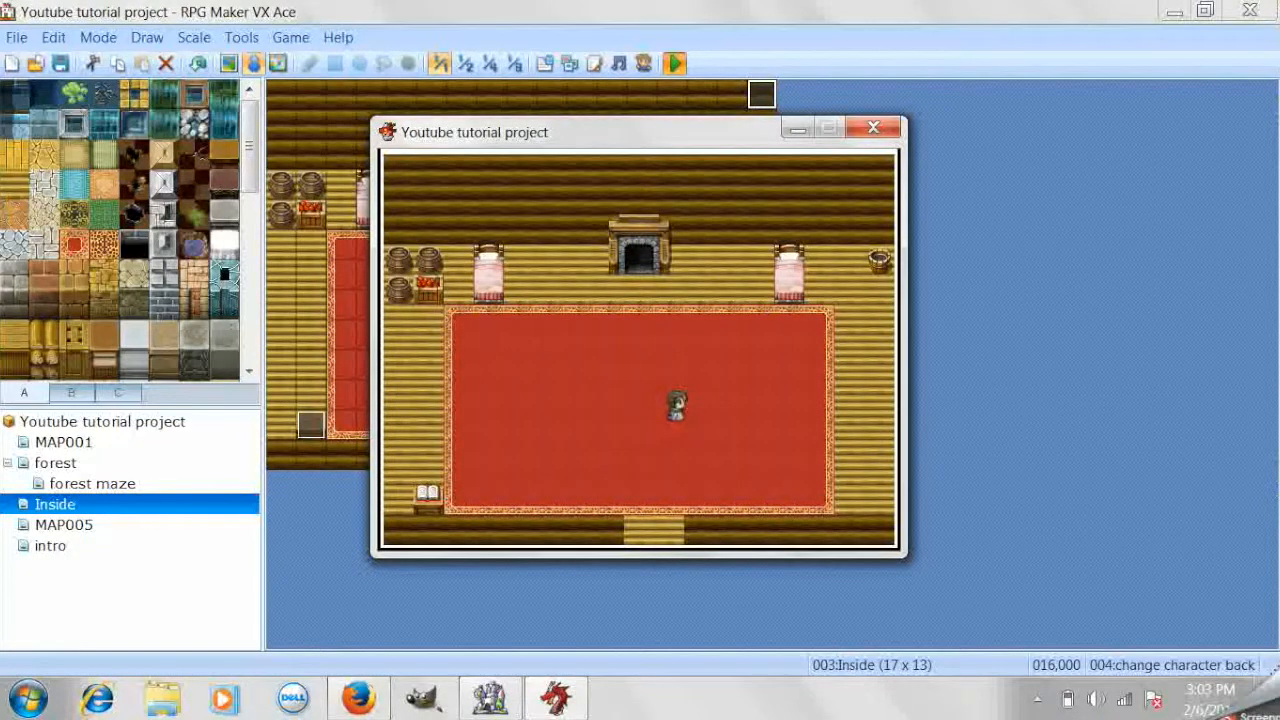
key("Down")
key("Down")
key("Left")
key("Down")
key("Down")
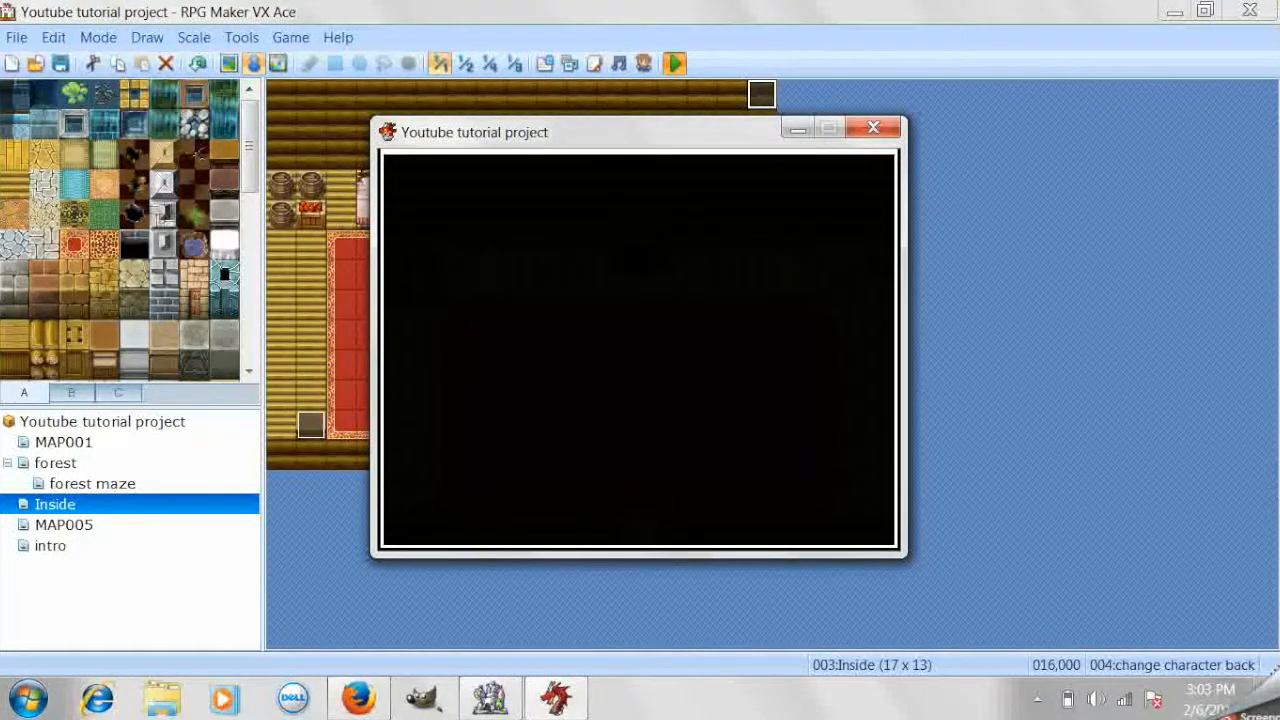
Walk the character east along the forest path, and end the playtest
key("Right")
key("Right")
key("Right")
key("Right")
key("Right")
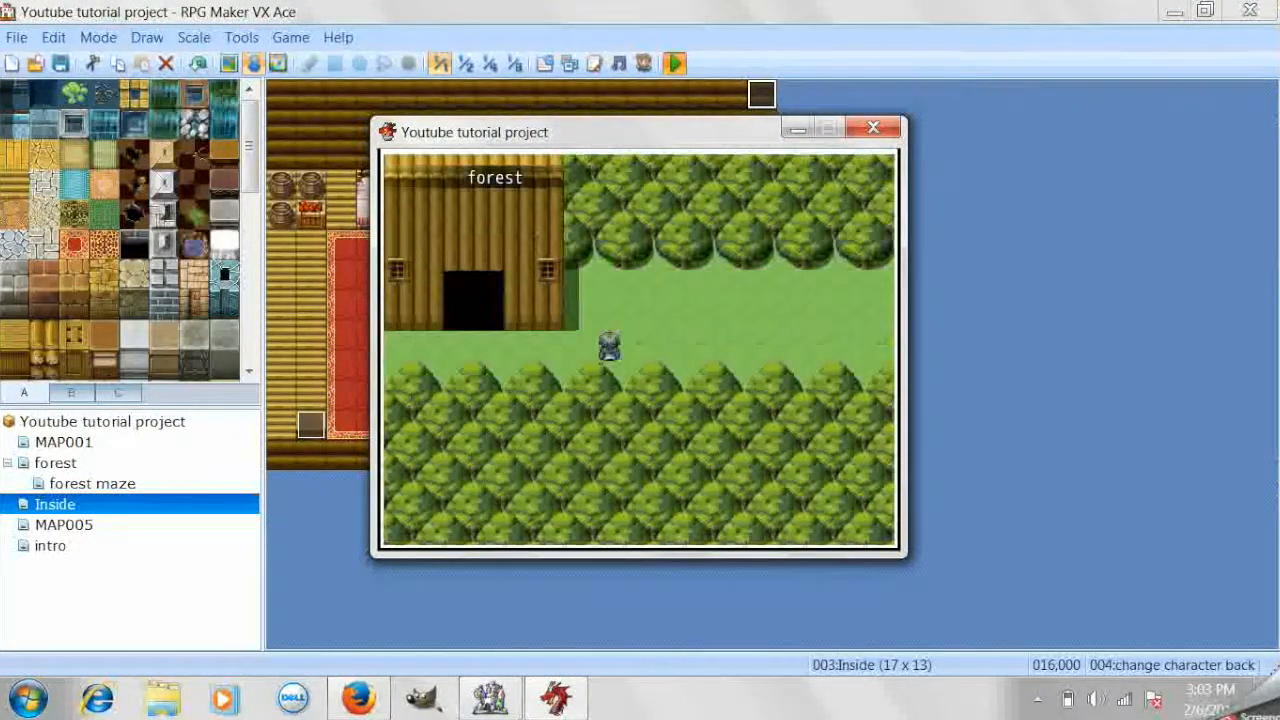
key("Right")
key("Right")
key("Up")
key("Up")
key("Right")
key("Right")
key("Right")
key("Right")
key("Right")
key("Right")
key("Right")
key("Right")
key("Right")
key("Right")
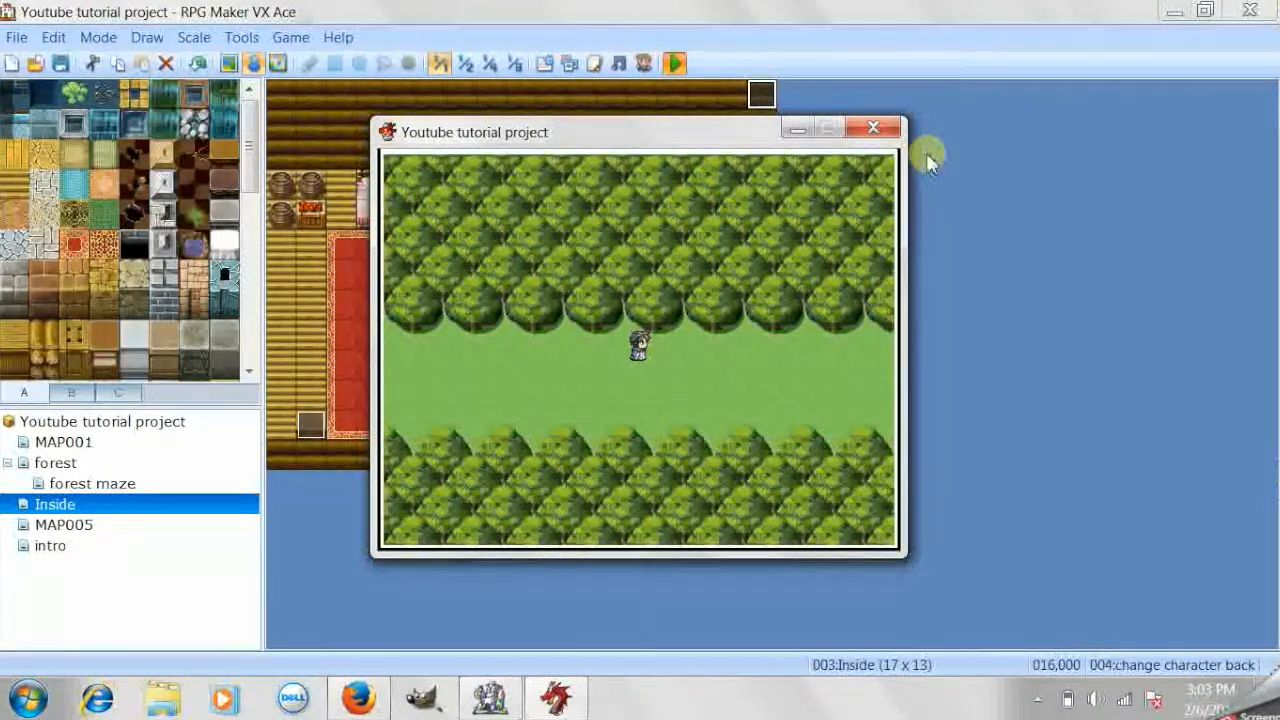
left_click(873, 127)
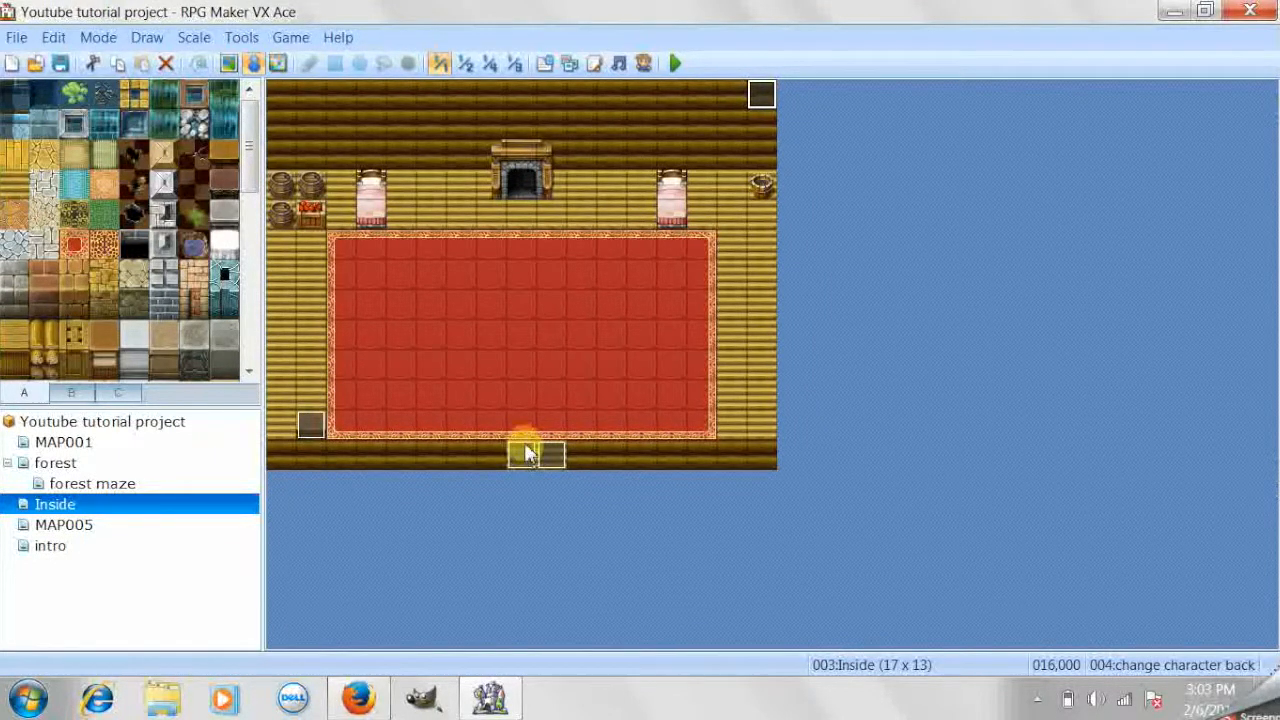
Add a Play BGM command set to (None) to the "change character back" event on the Inside map, and save the event
left_click(110, 545)
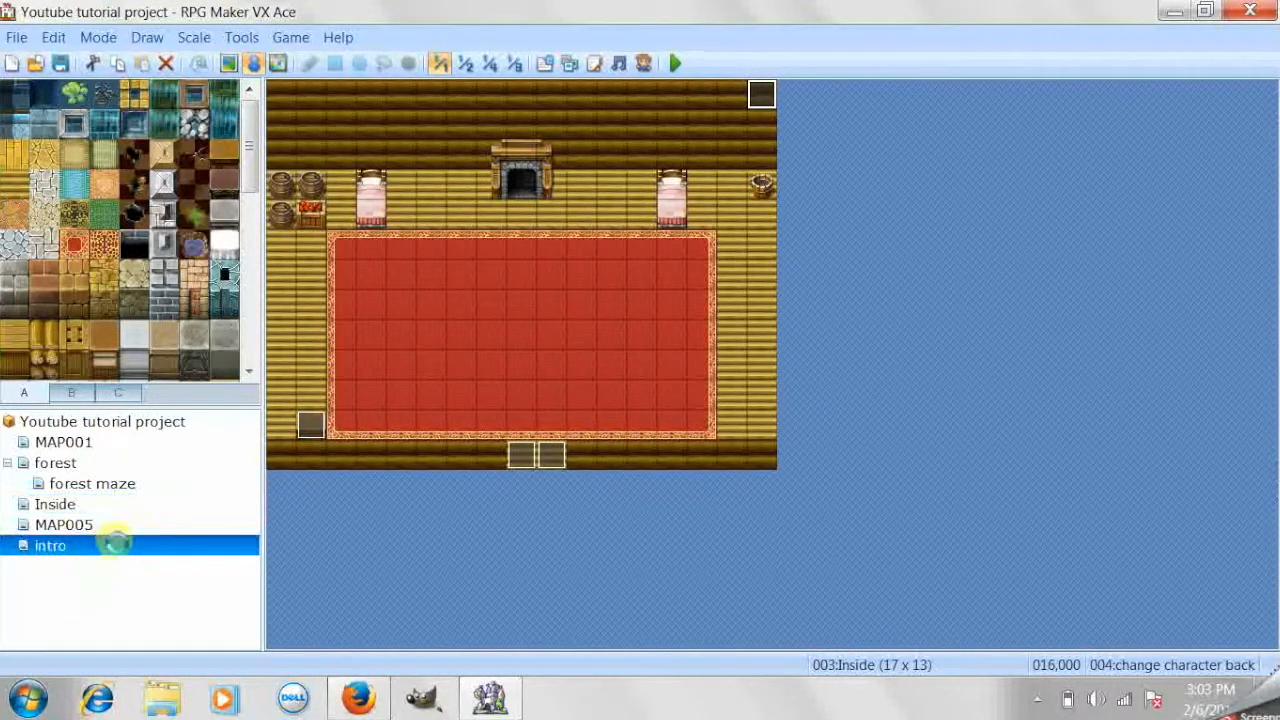
left_click(148, 467)
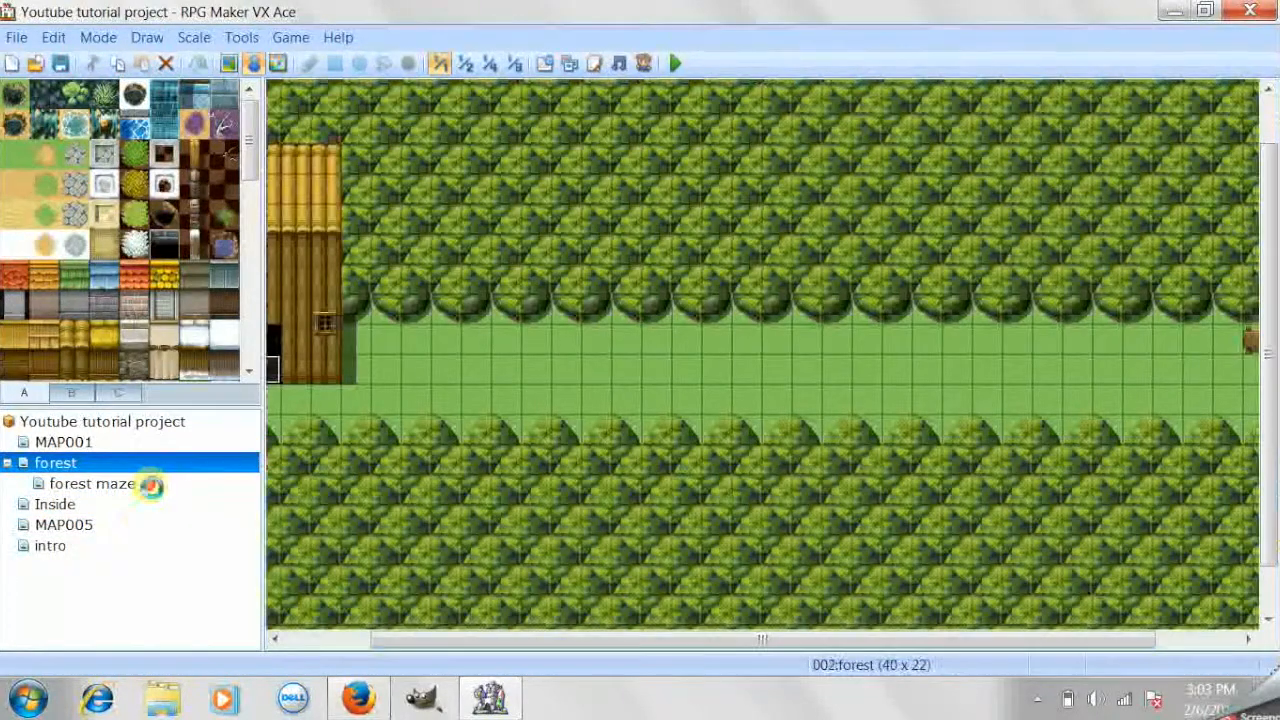
left_click(148, 485)
left_click(138, 505)
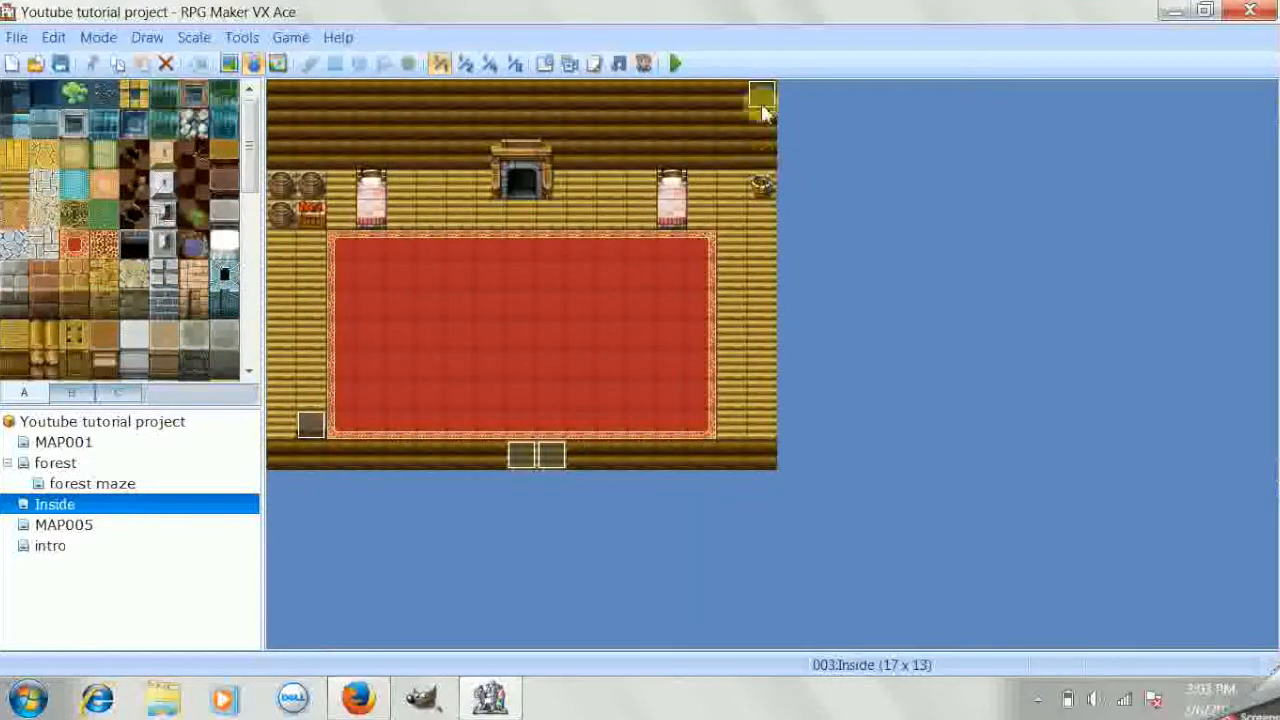
double_click(761, 95)
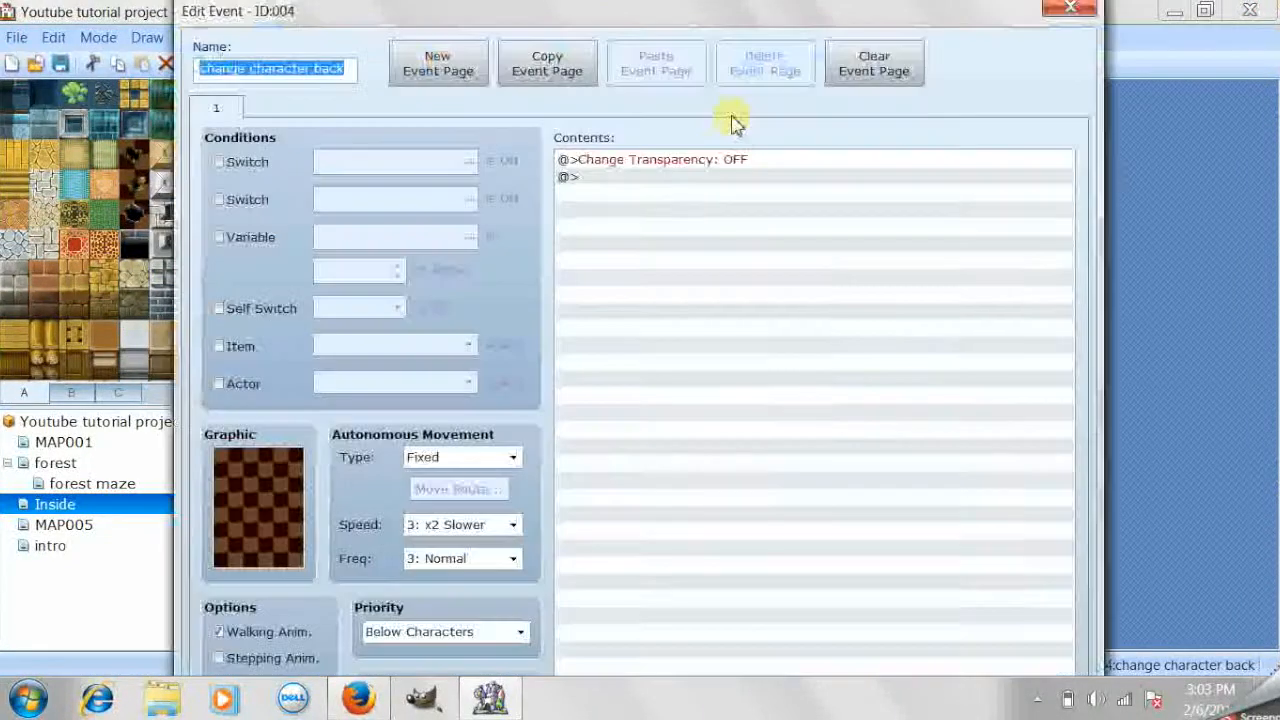
left_click(652, 185)
double_click(652, 185)
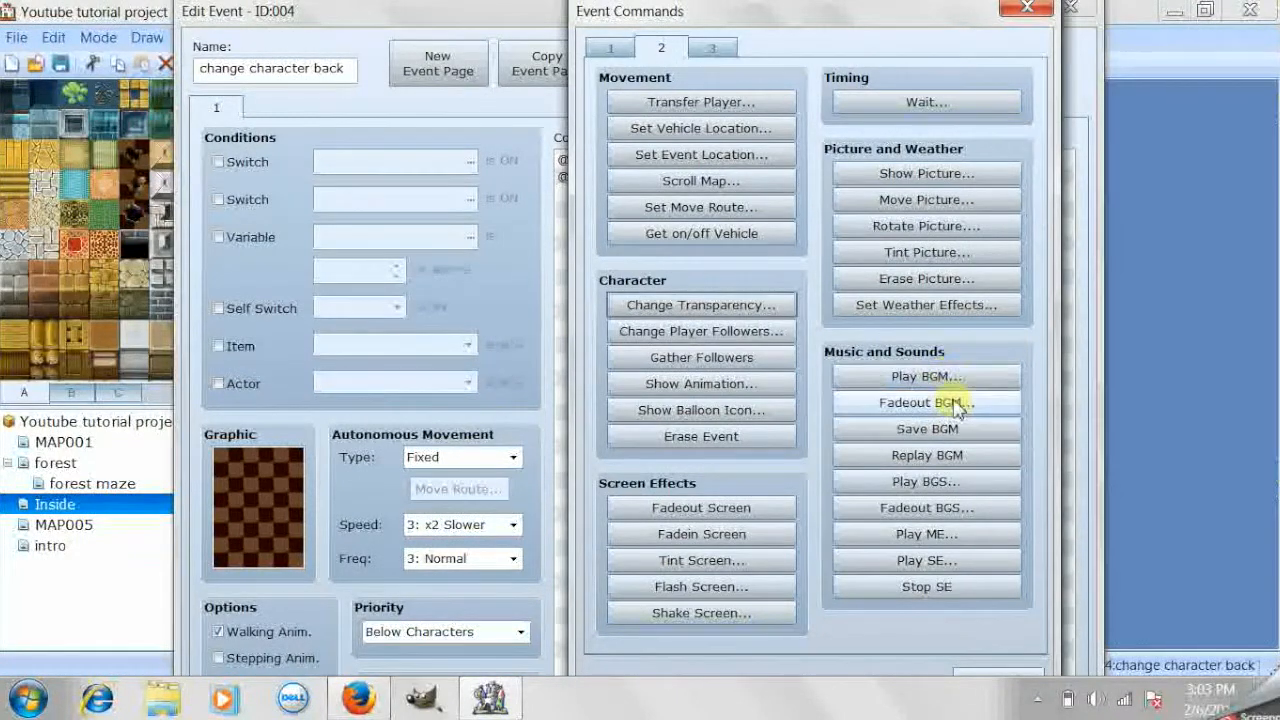
left_click(958, 375)
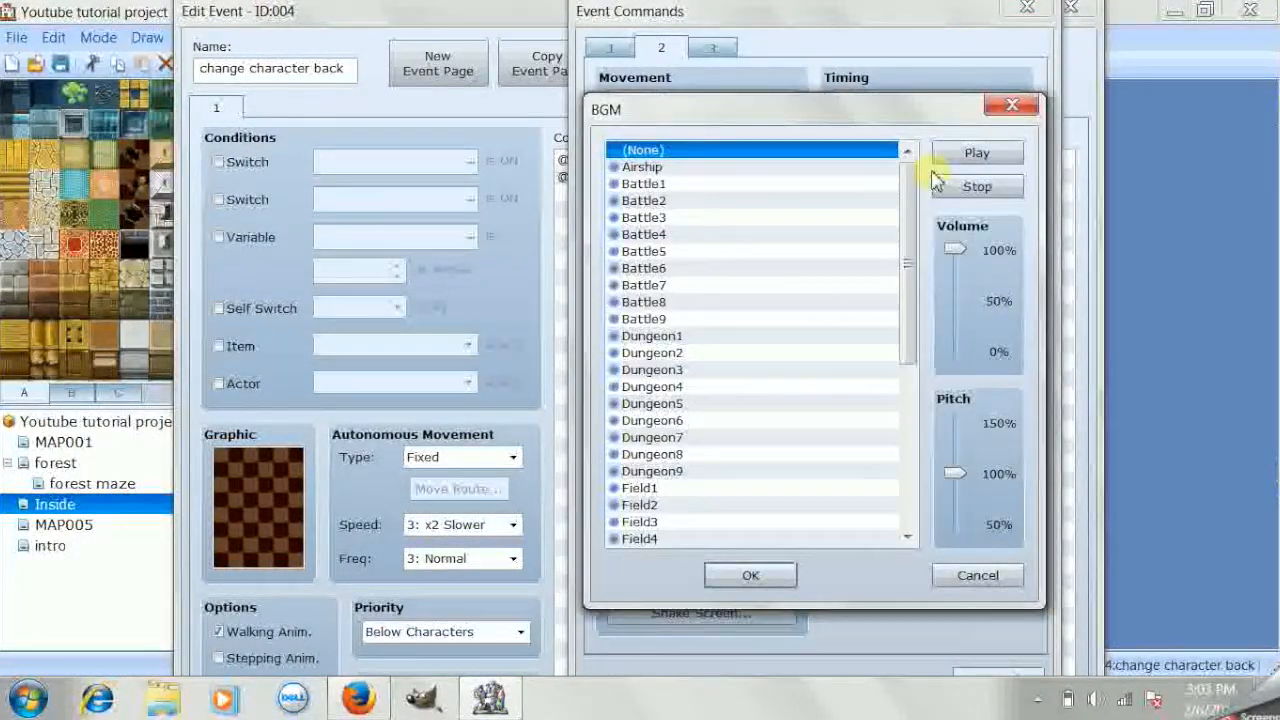
left_click(757, 578)
left_click_drag(750, 6, 731, 57)
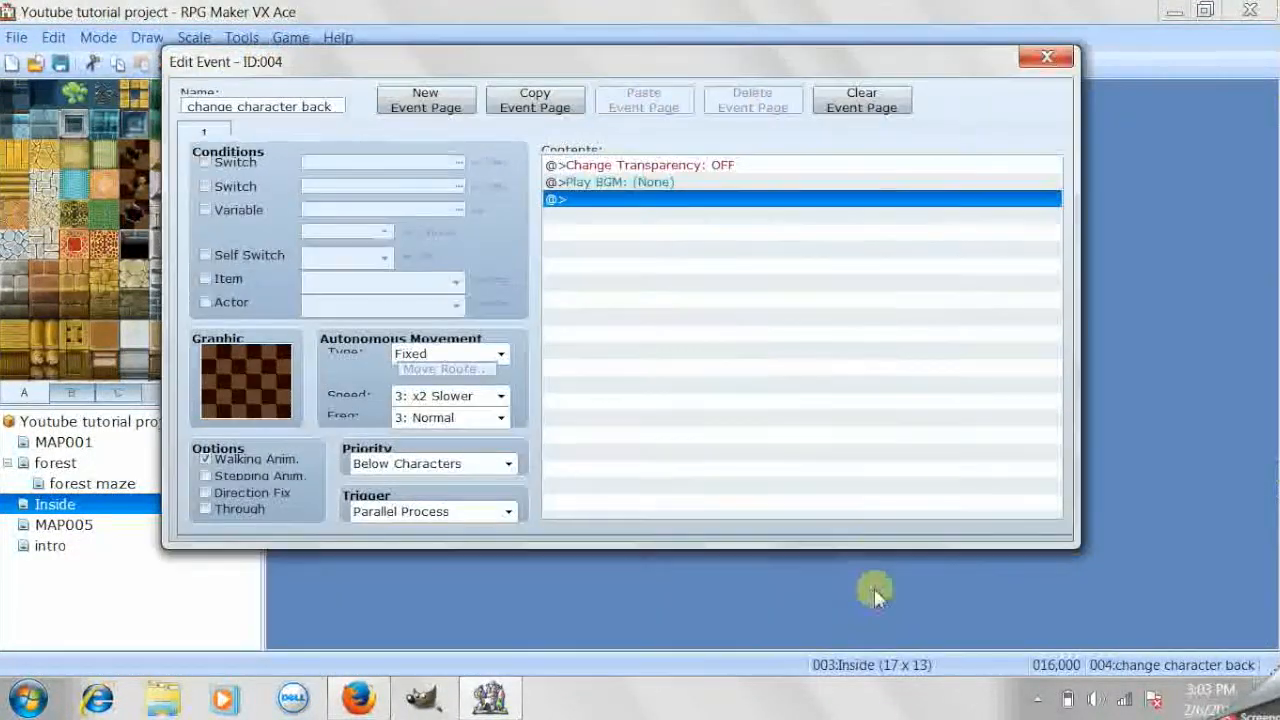
double_click(876, 543)
left_click(843, 506)
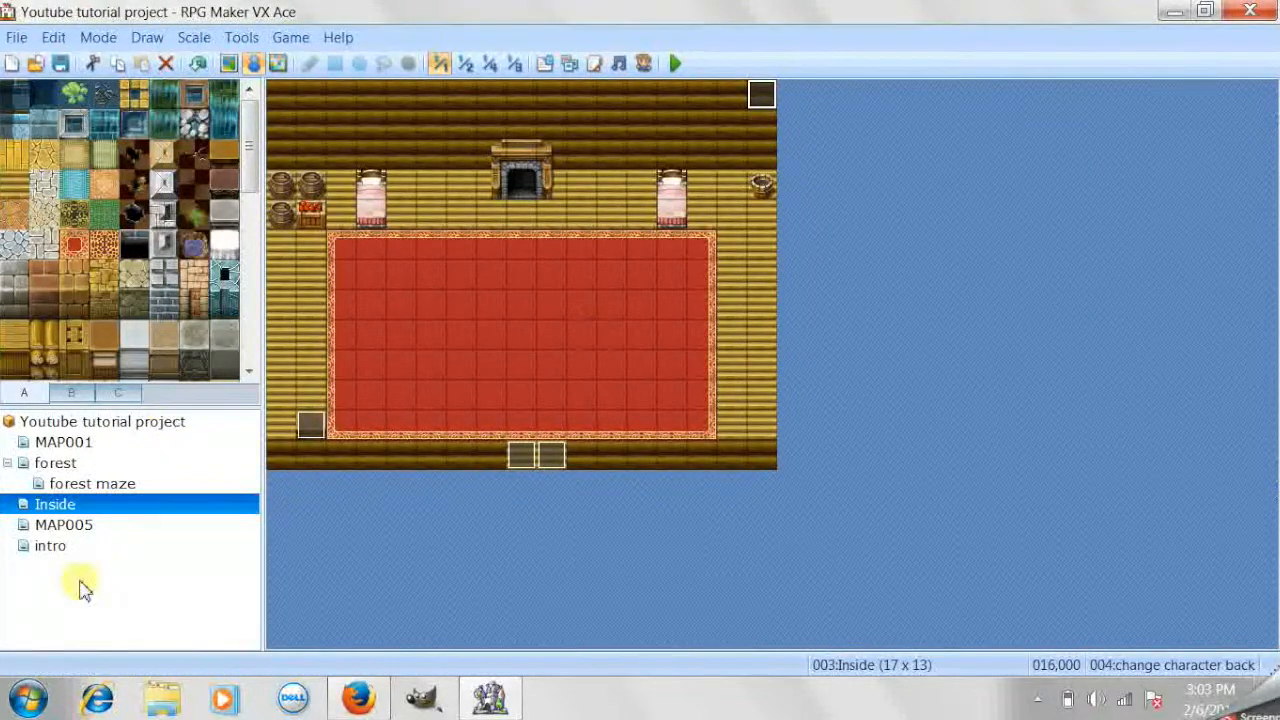
Create a new event named "change time" on the forest map, on a tree tile in the topmost row
left_click(86, 547)
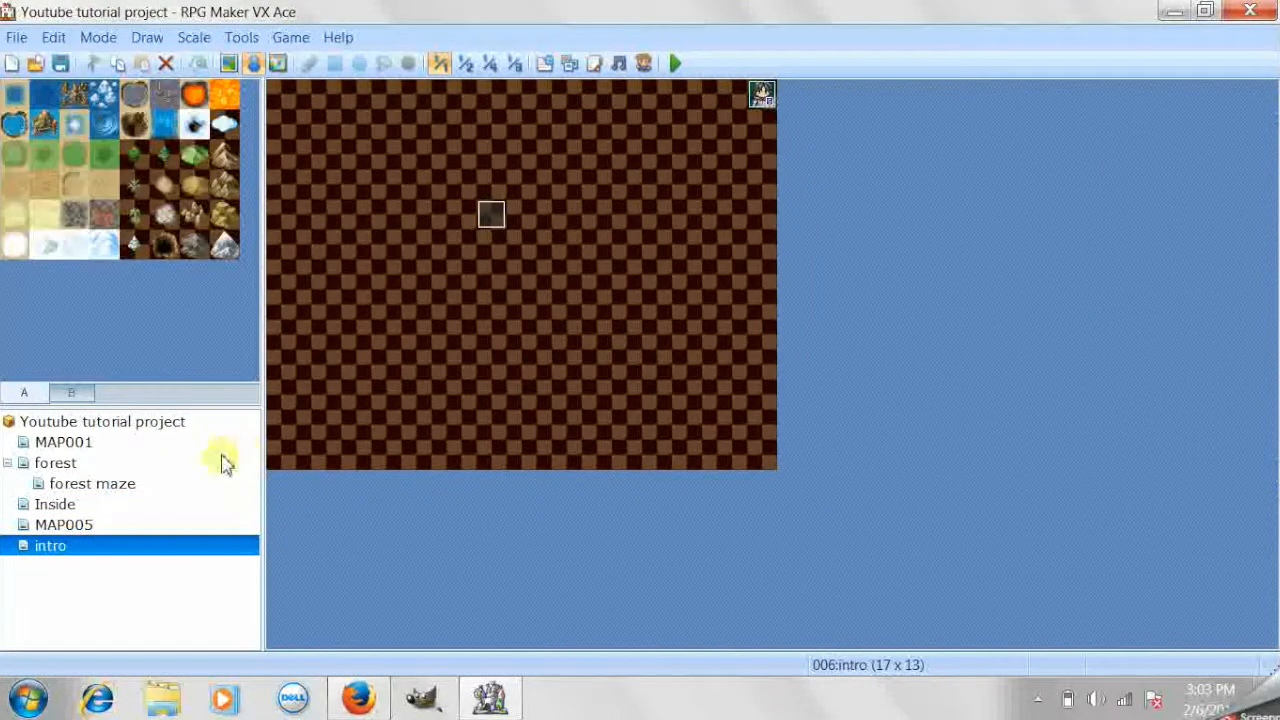
left_click(168, 485)
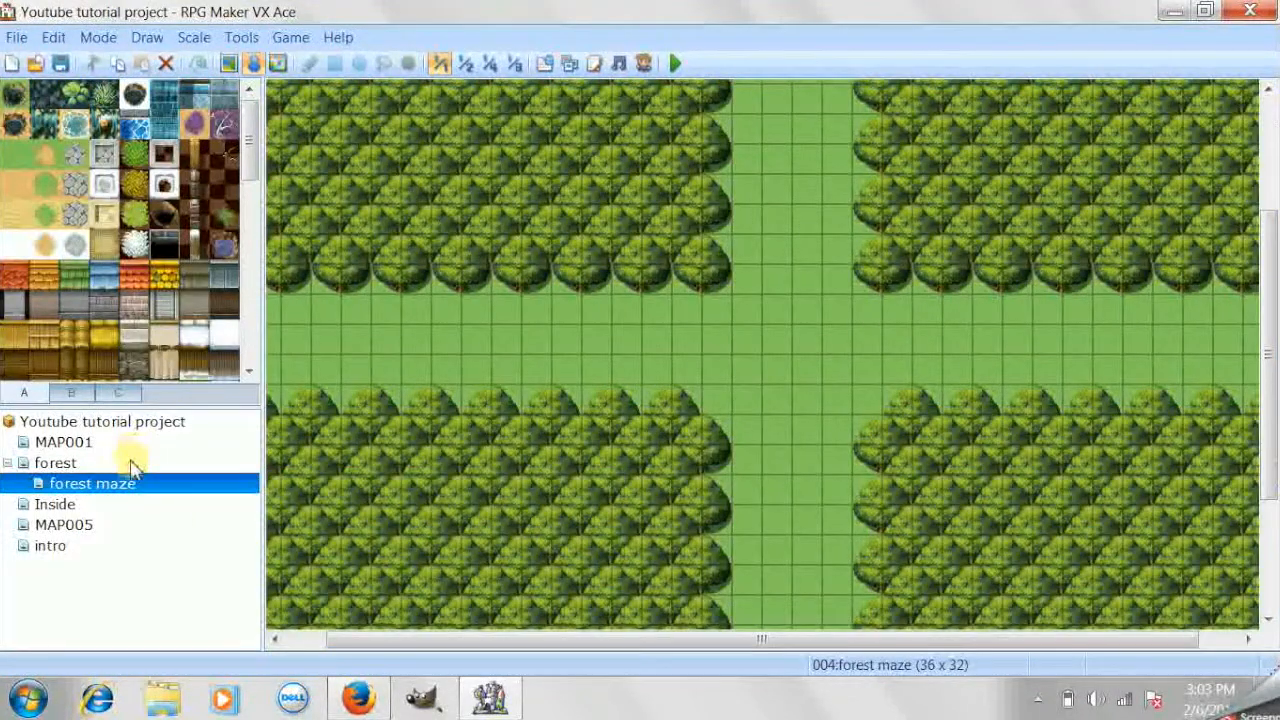
left_click(130, 464)
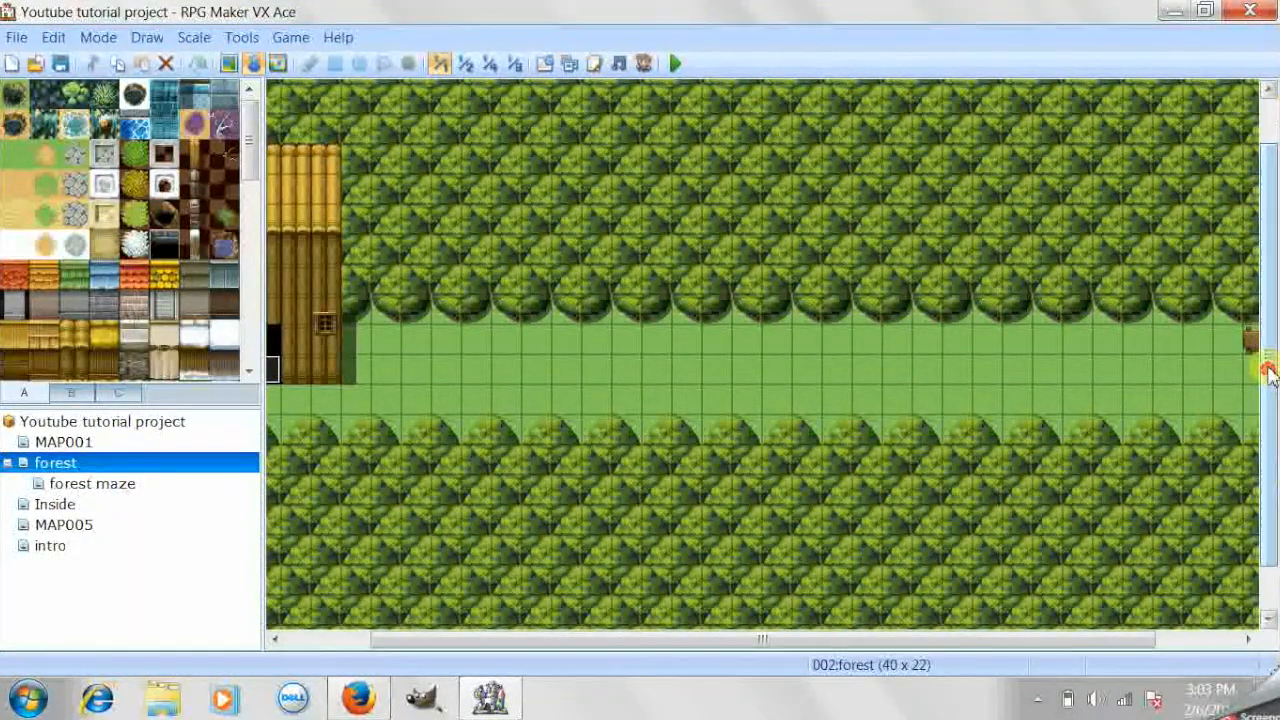
left_click_drag(1262, 363, 1266, 288)
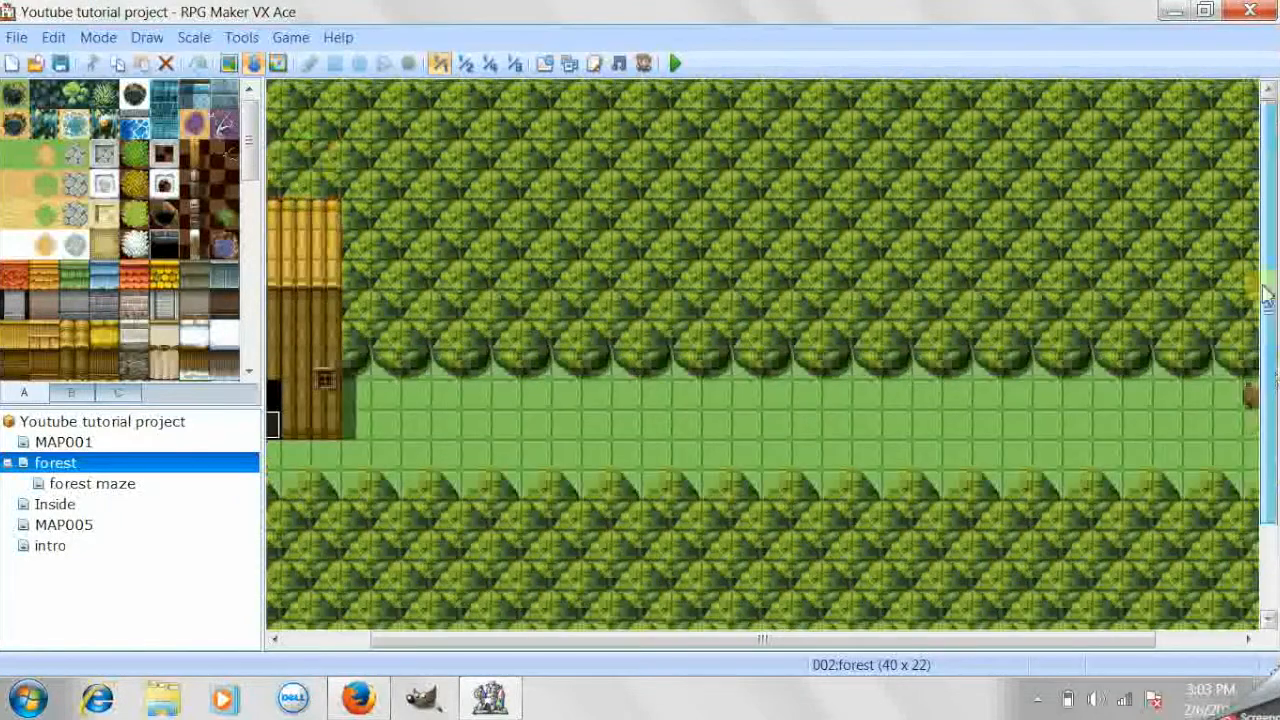
double_click(627, 95)
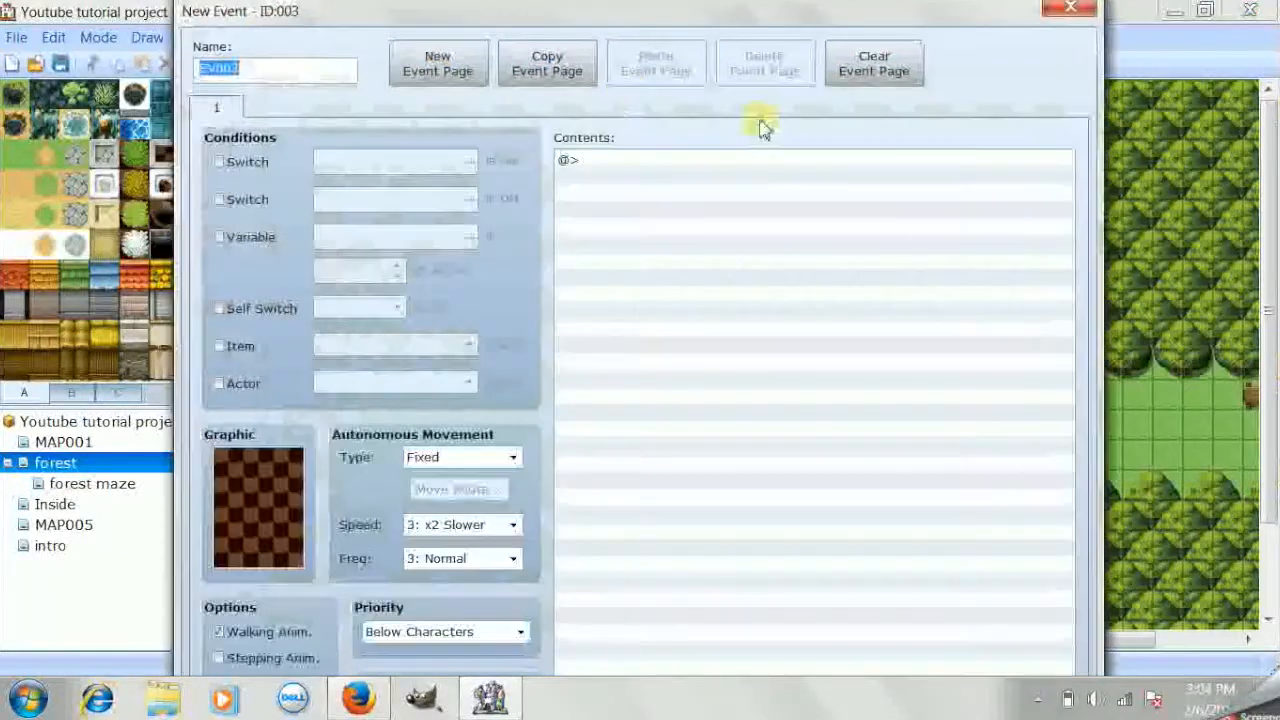
key("BackSpace")
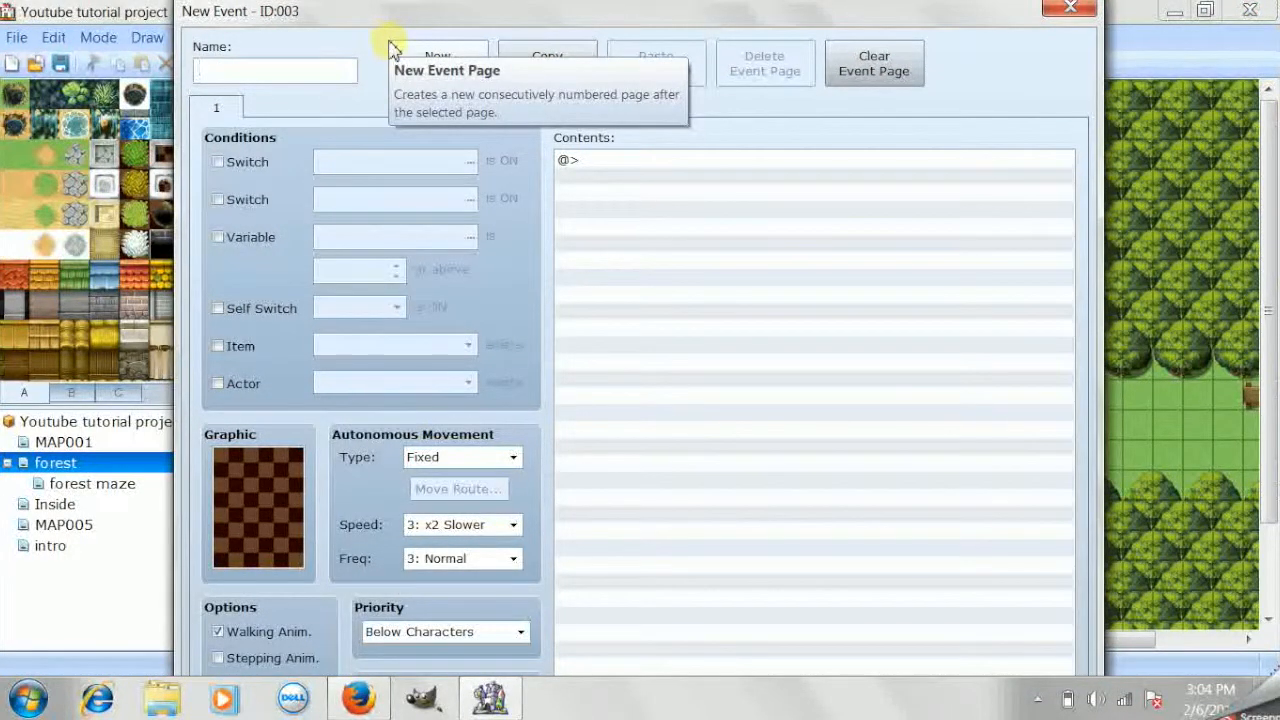
type("change time")
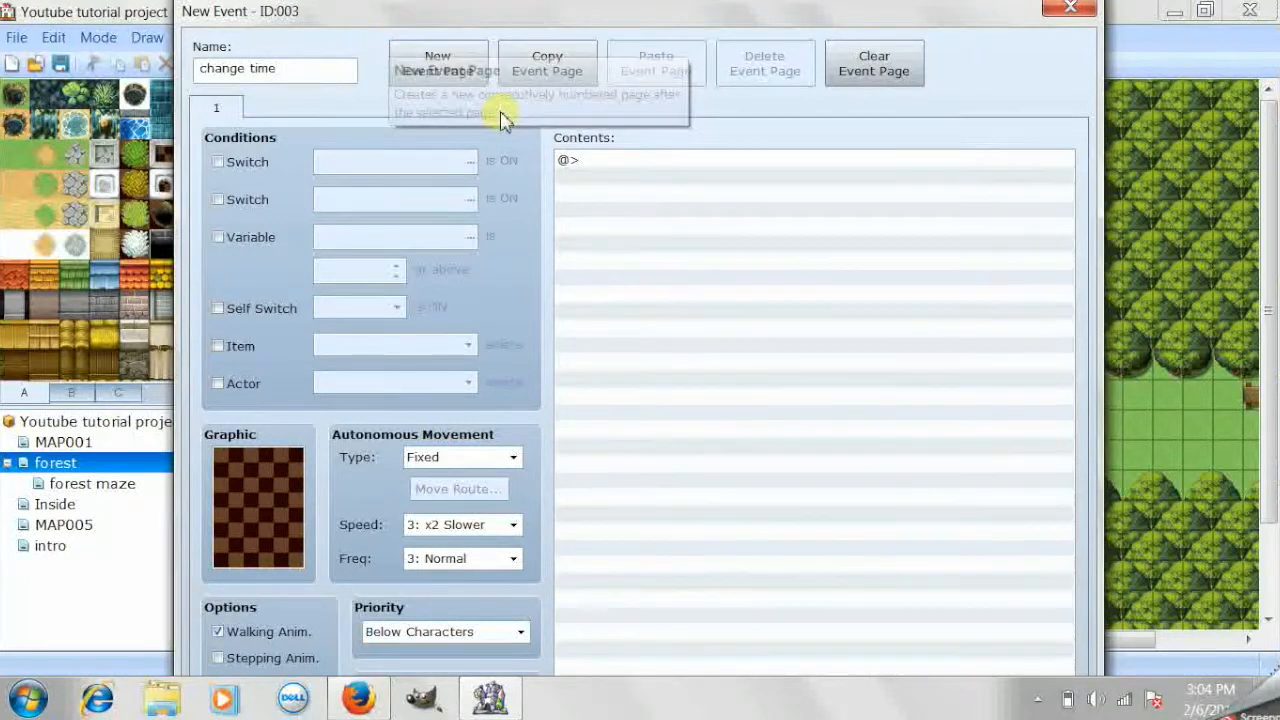
Set the new event's trigger to Parallel Process
left_click_drag(637, 8, 620, 63)
left_click(497, 555)
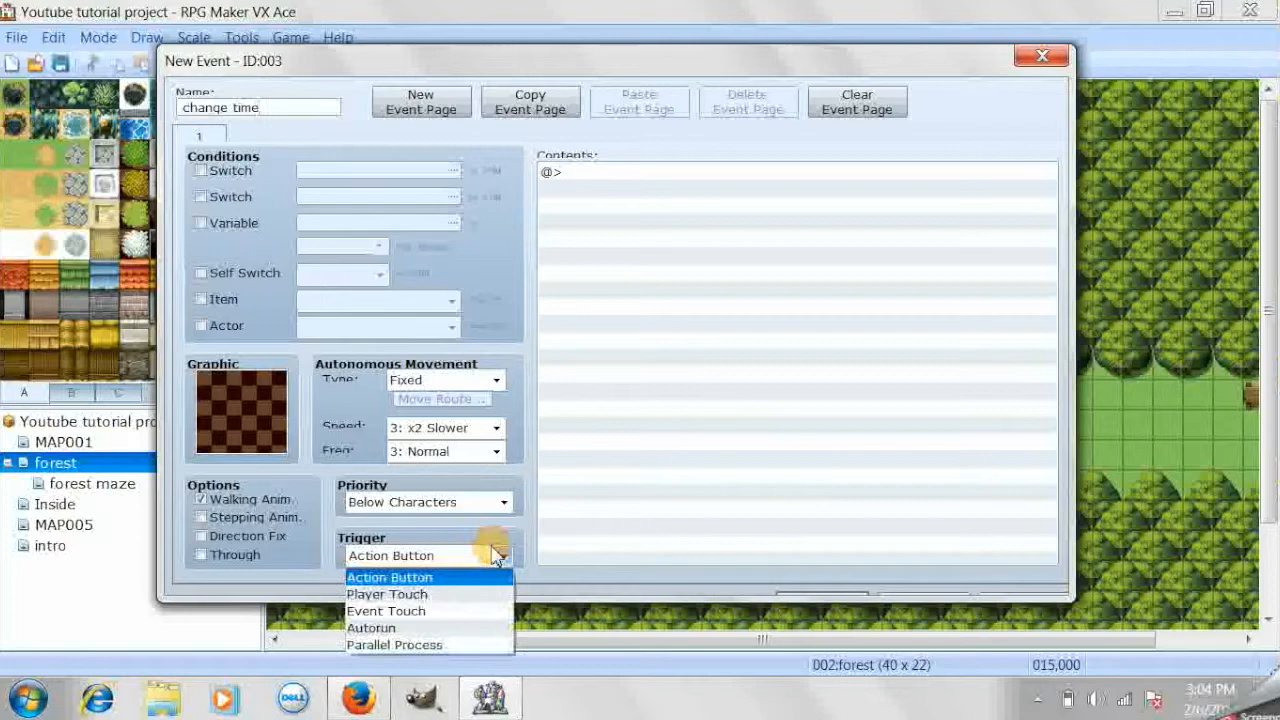
left_click(475, 645)
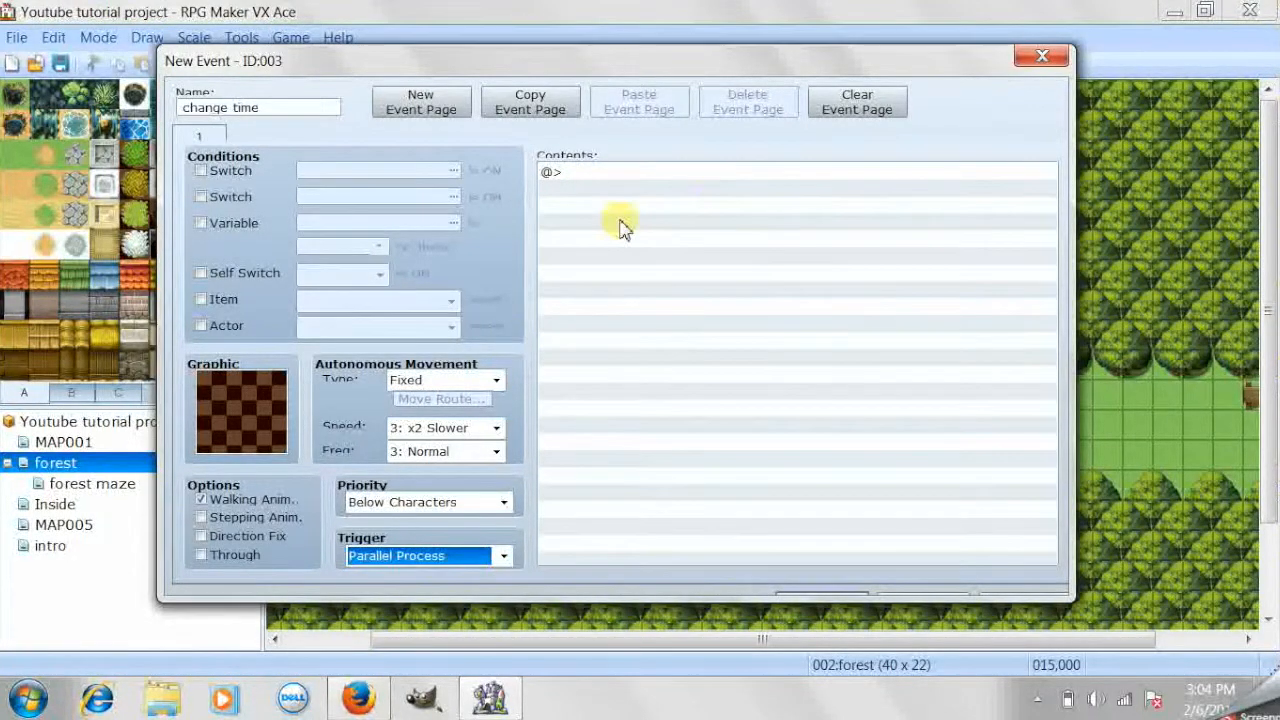
double_click(655, 172)
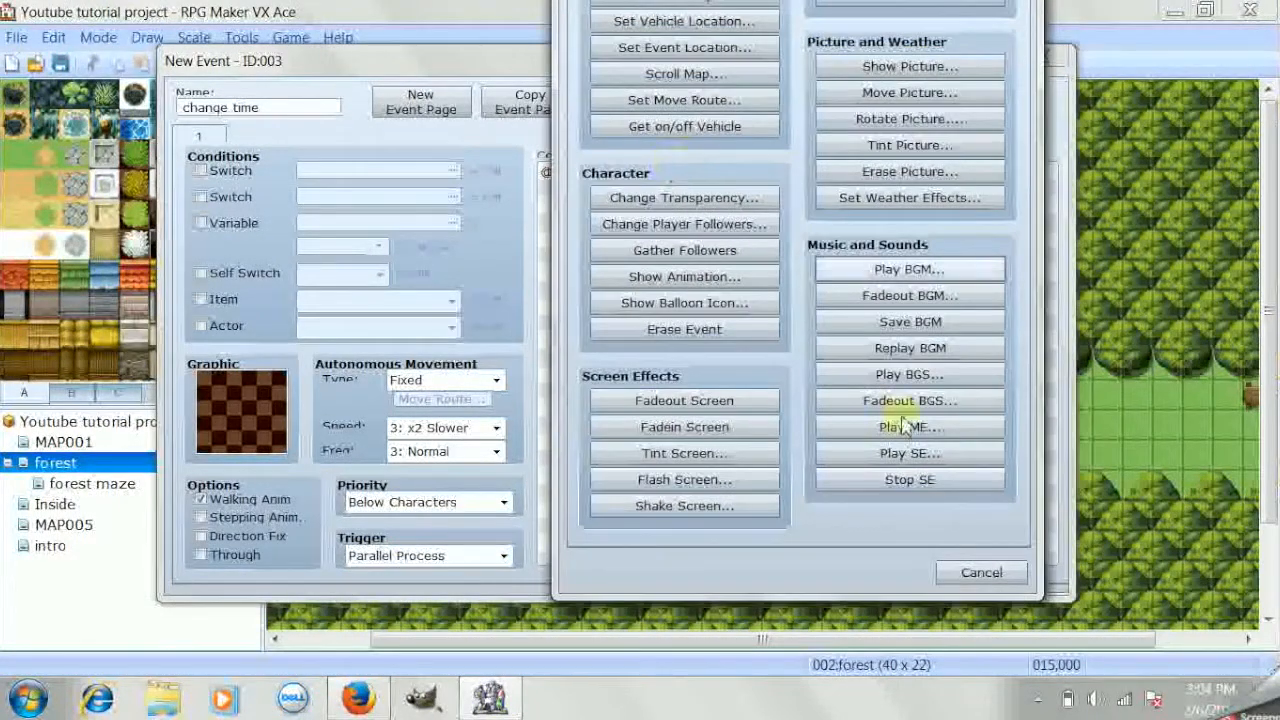
left_click(952, 570)
left_click_drag(893, 78, 889, 277)
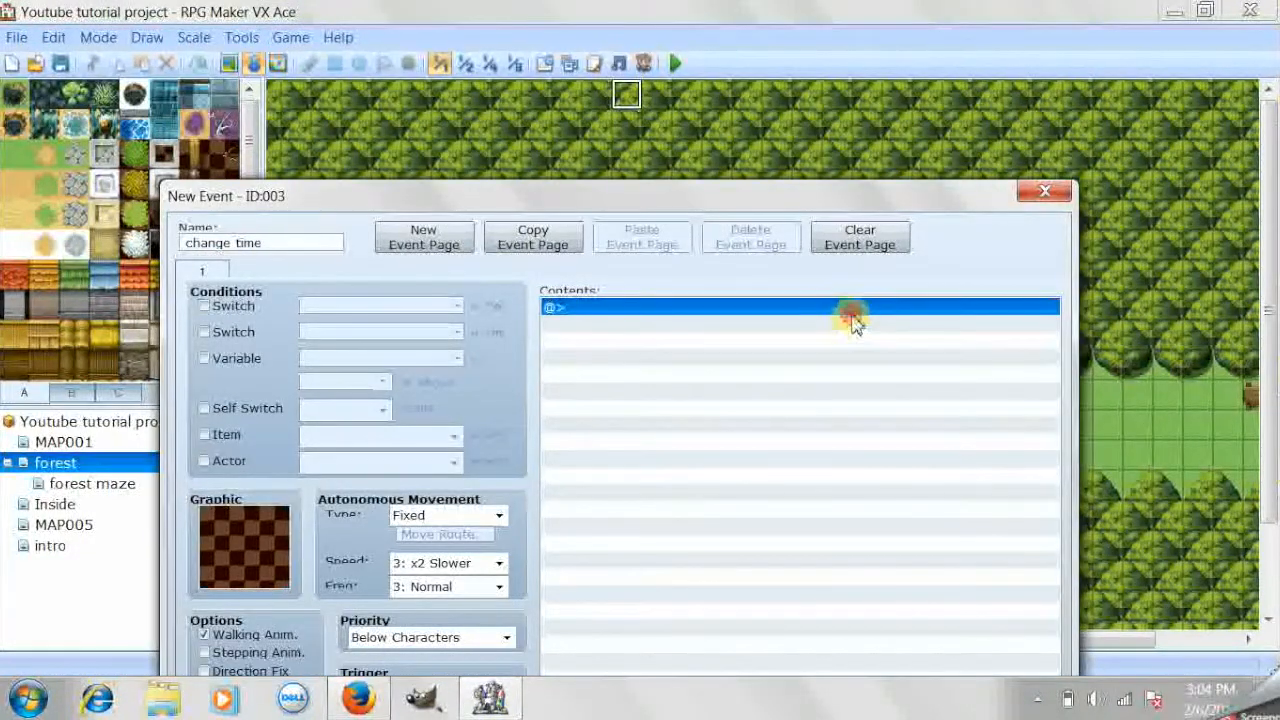
Start a Tint Screen command in the event and try the Dark, Sunset, Night and Sepia presets, ending on Dark
double_click(852, 312)
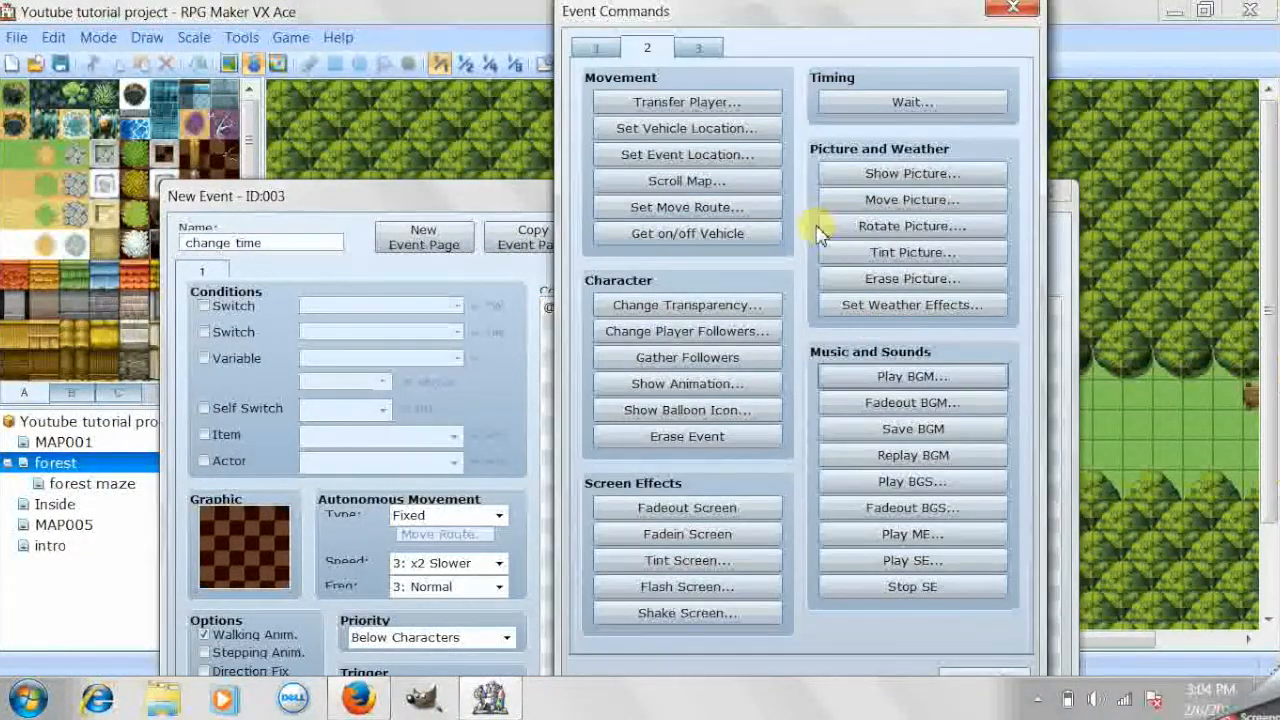
left_click(762, 562)
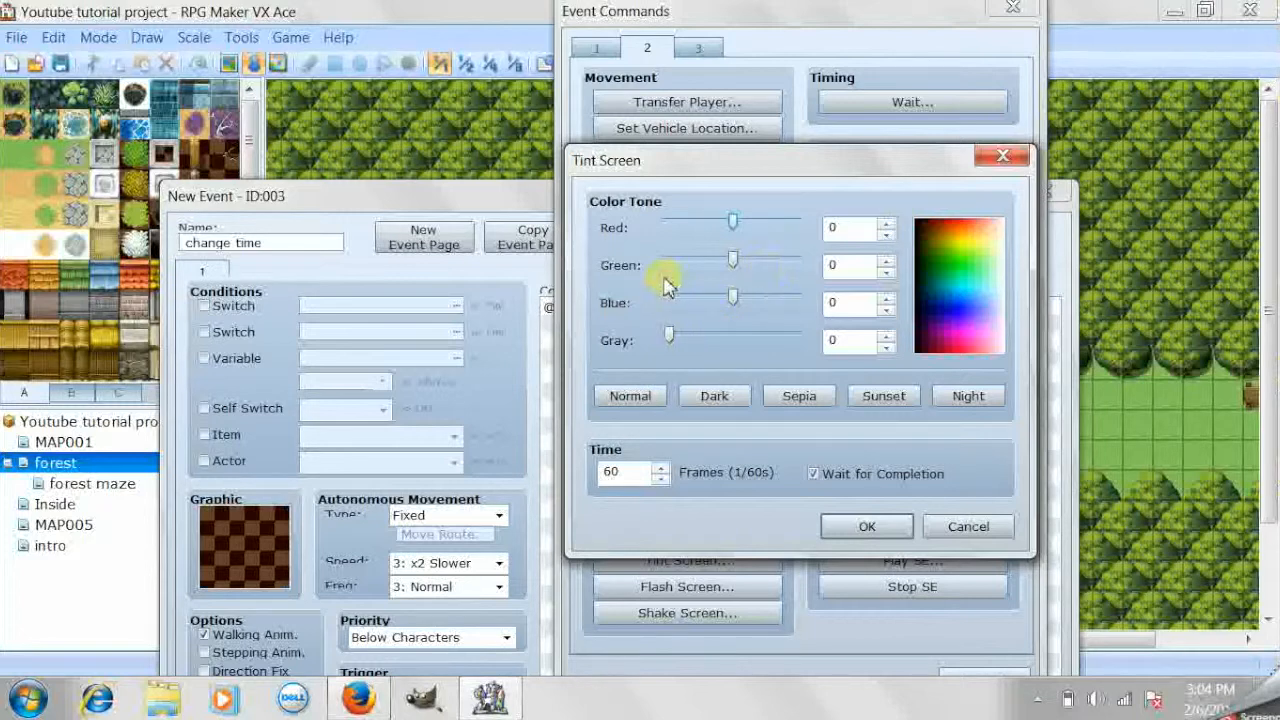
left_click(714, 398)
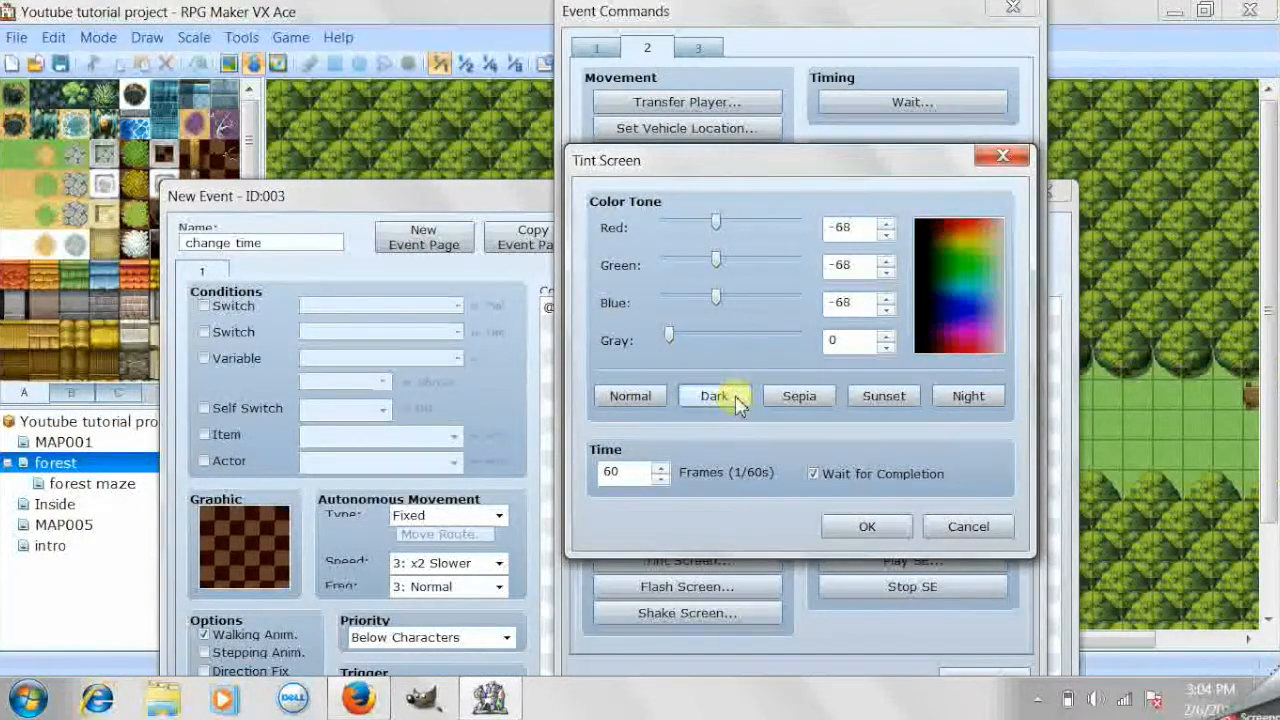
left_click(890, 396)
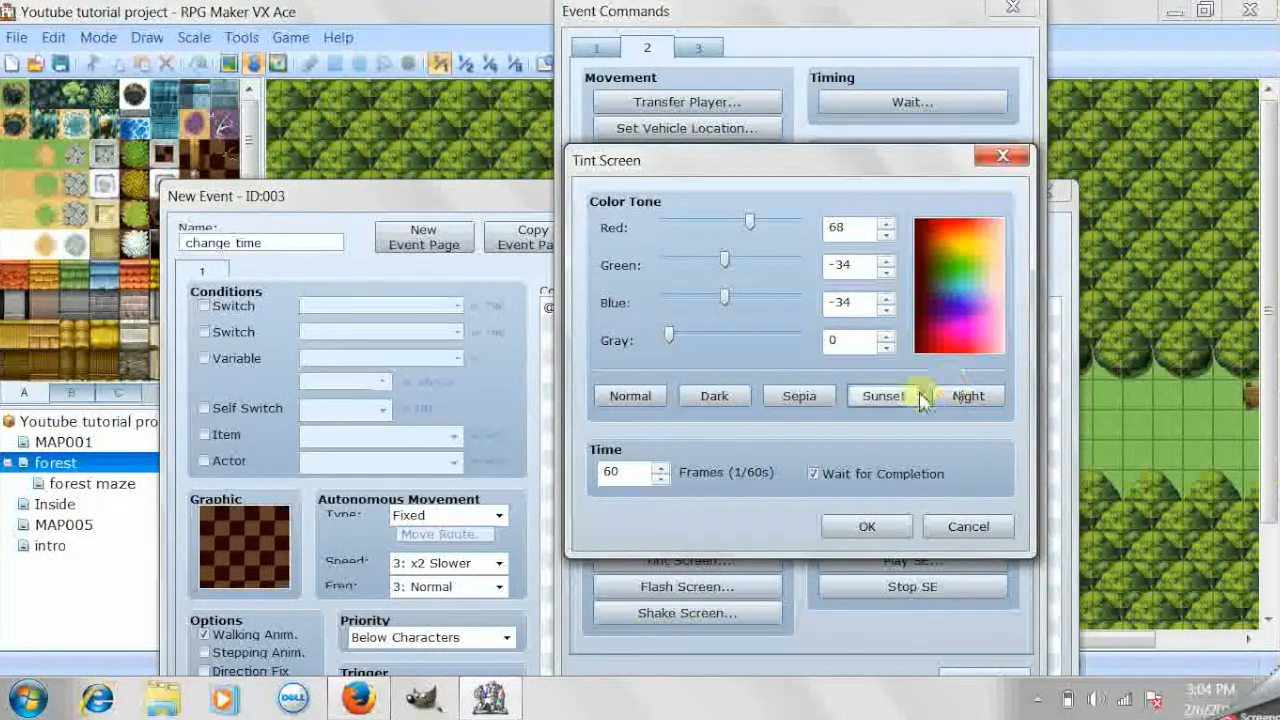
left_click(949, 398)
left_click(785, 398)
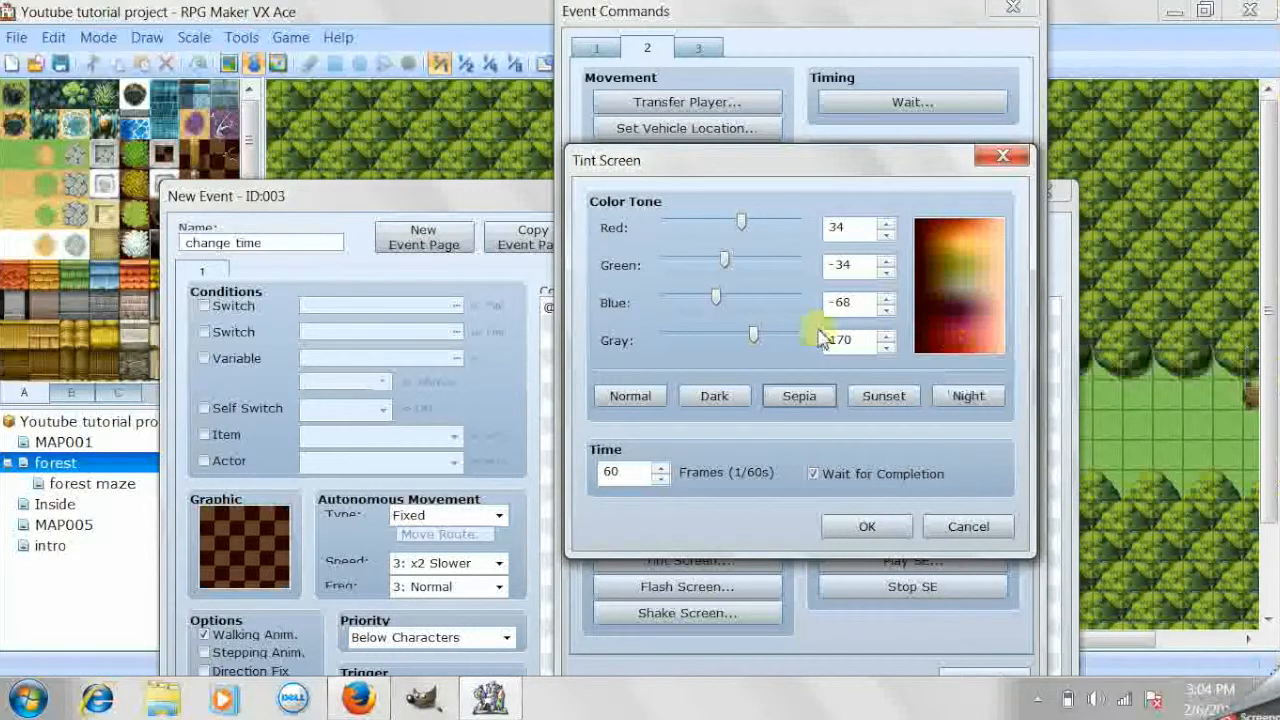
left_click(728, 396)
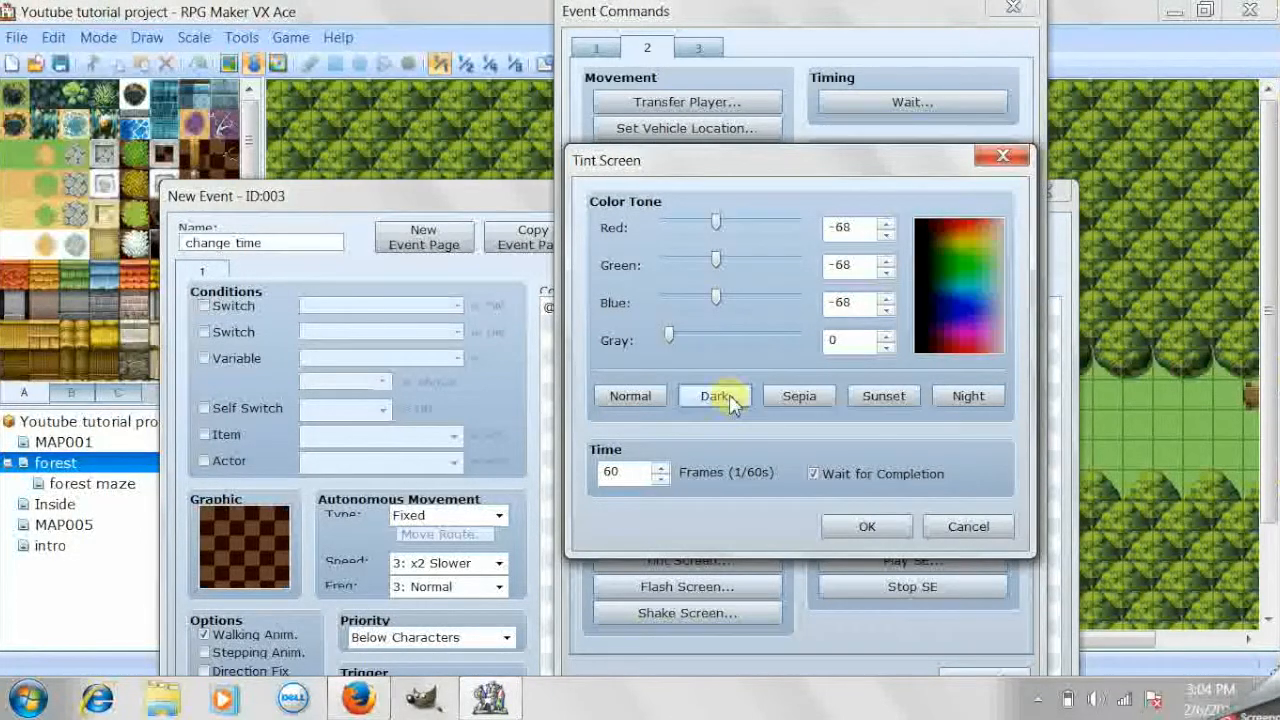
Set the tint's duration to 1 frame and turn off waiting for completion
double_click(650, 473)
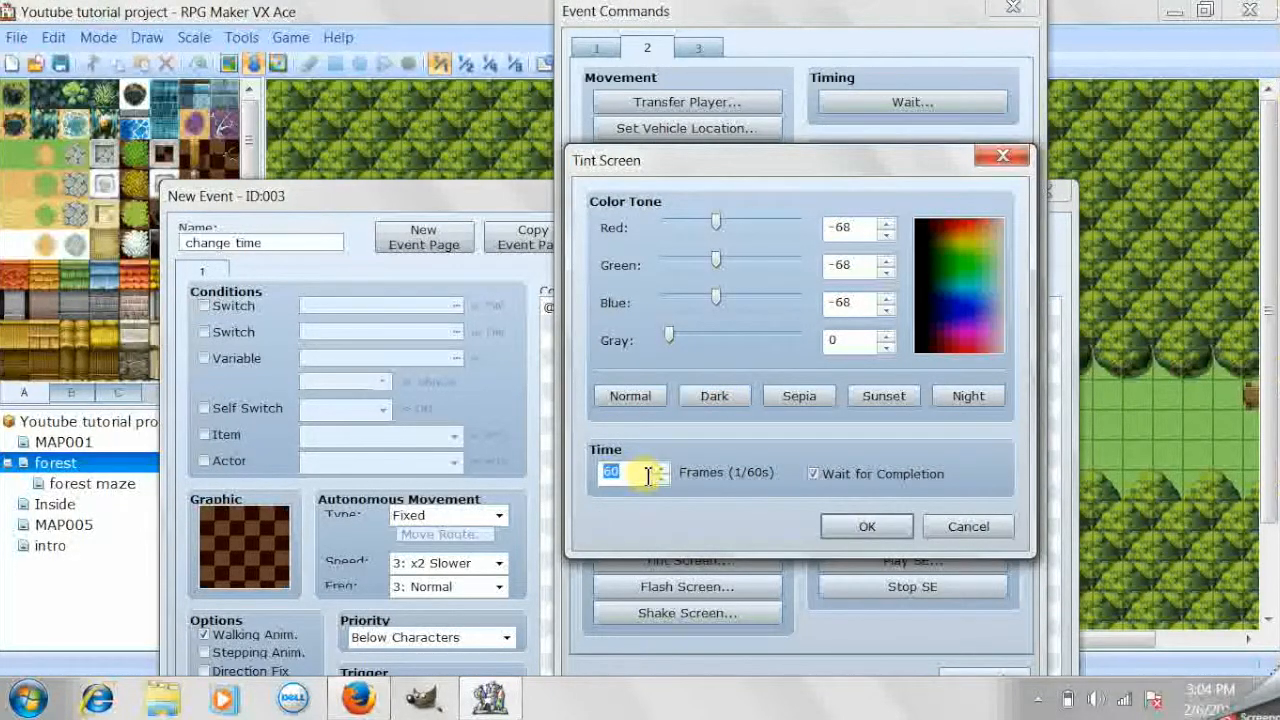
left_click(812, 476)
double_click(647, 474)
type("1")
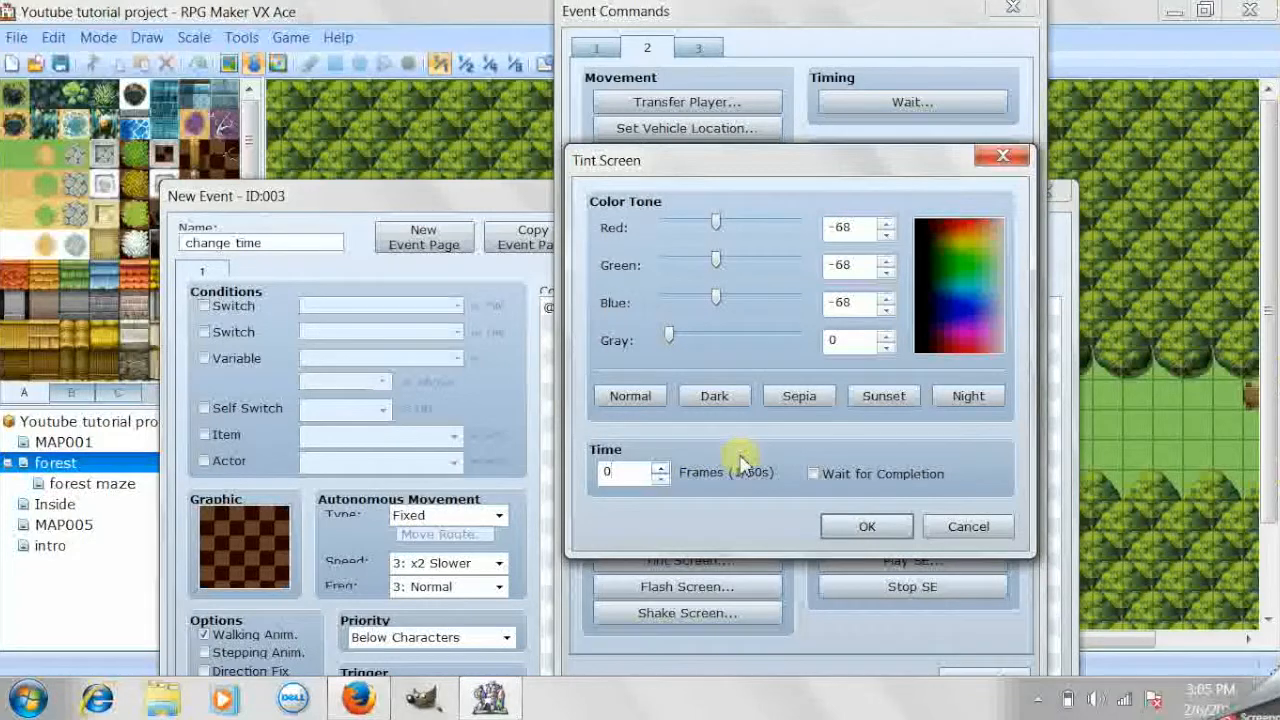
Switch the tint to the Night preset, add the command to the event, and save the event
left_click(713, 396)
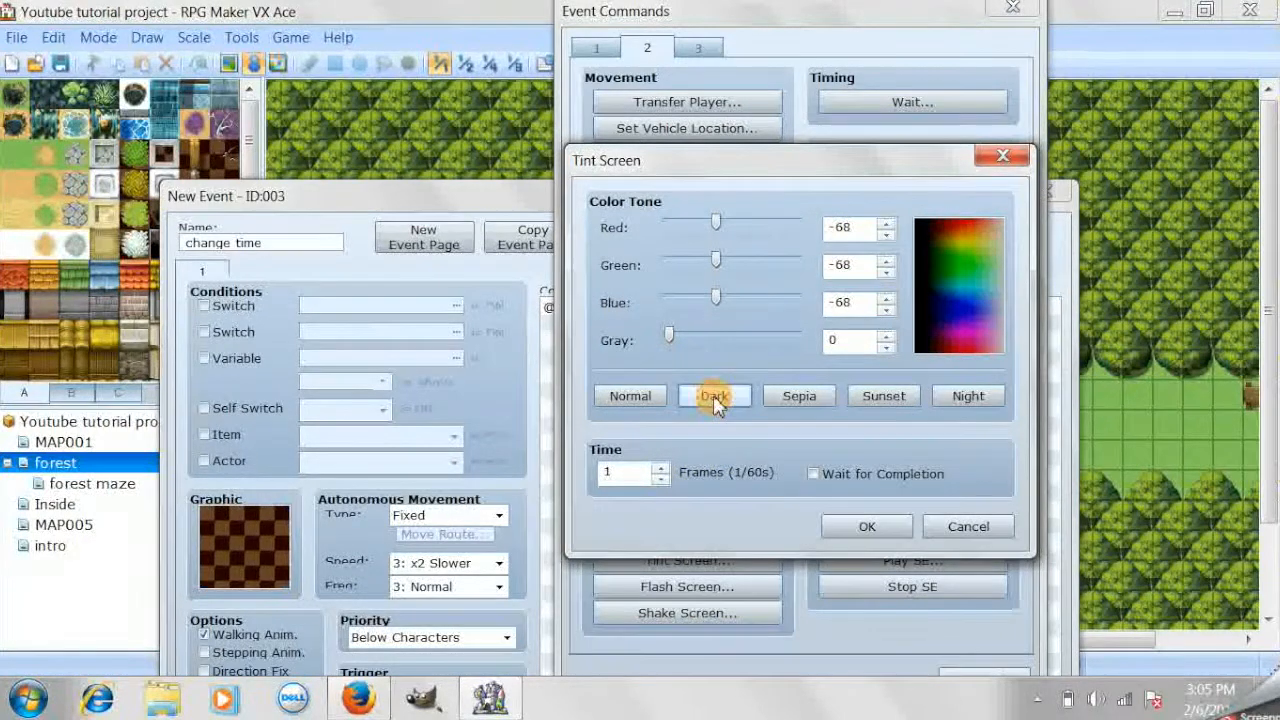
left_click(968, 396)
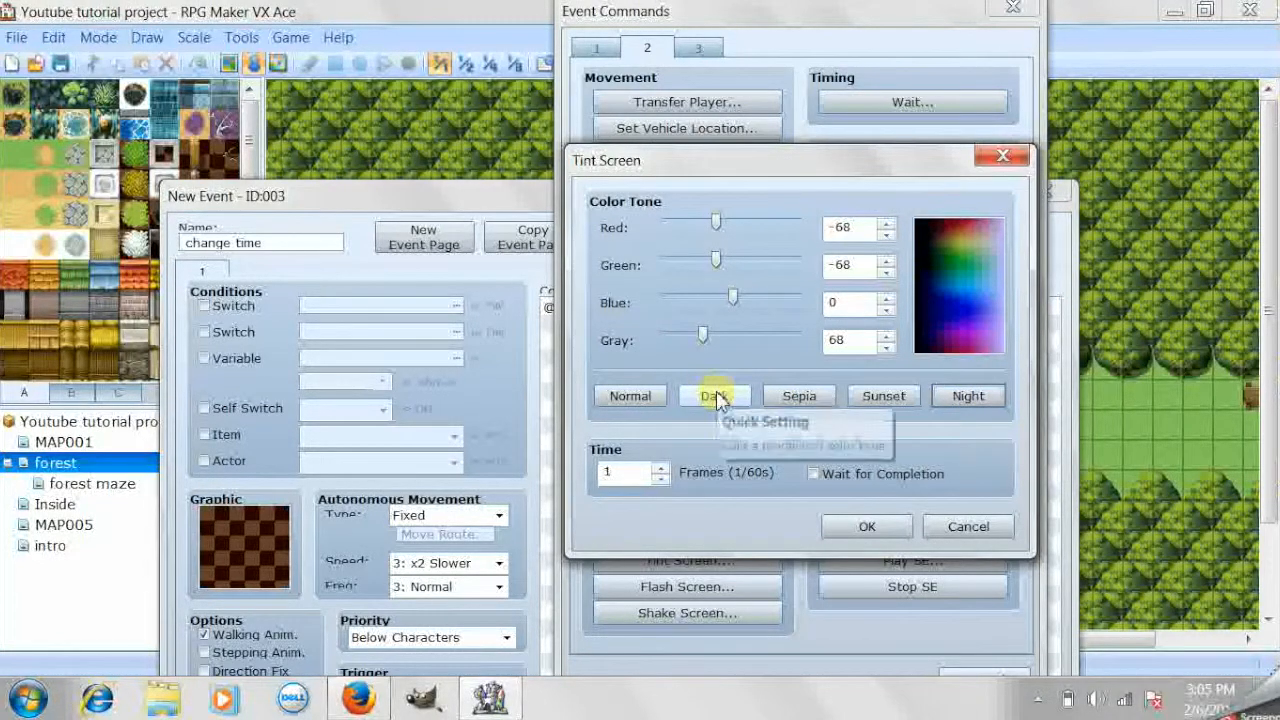
left_click(866, 526)
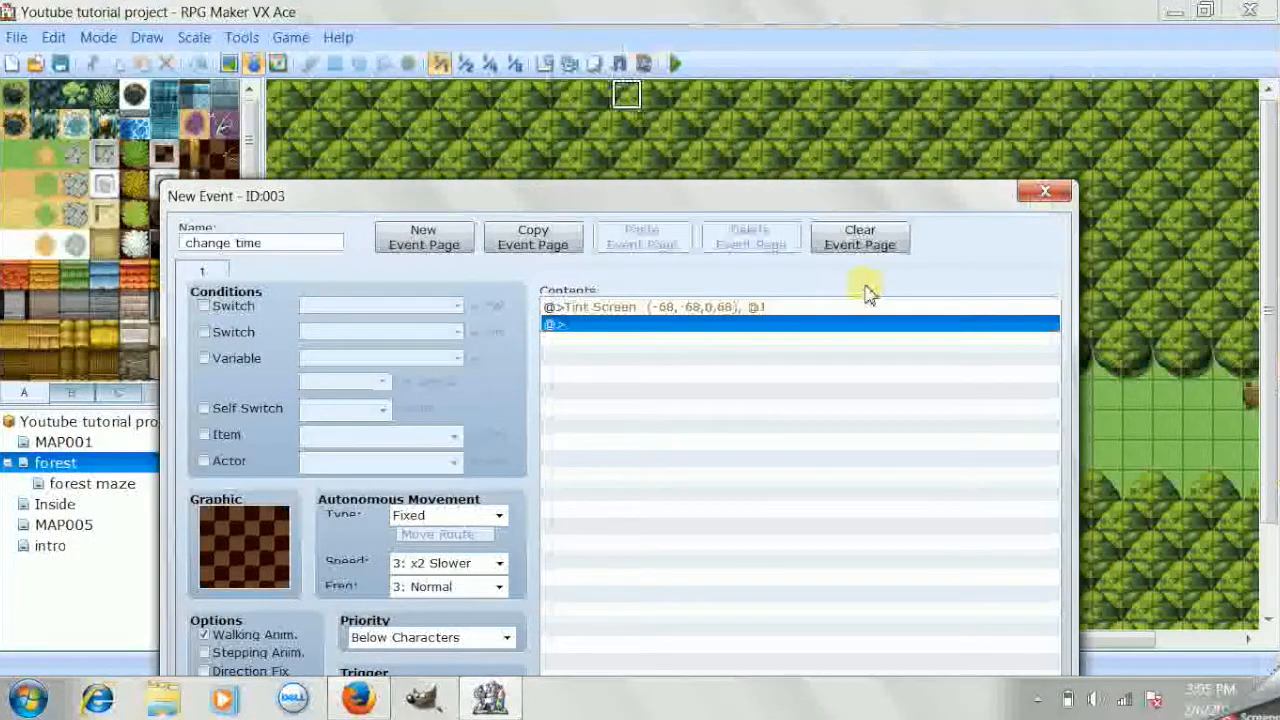
left_click_drag(860, 205, 853, 48)
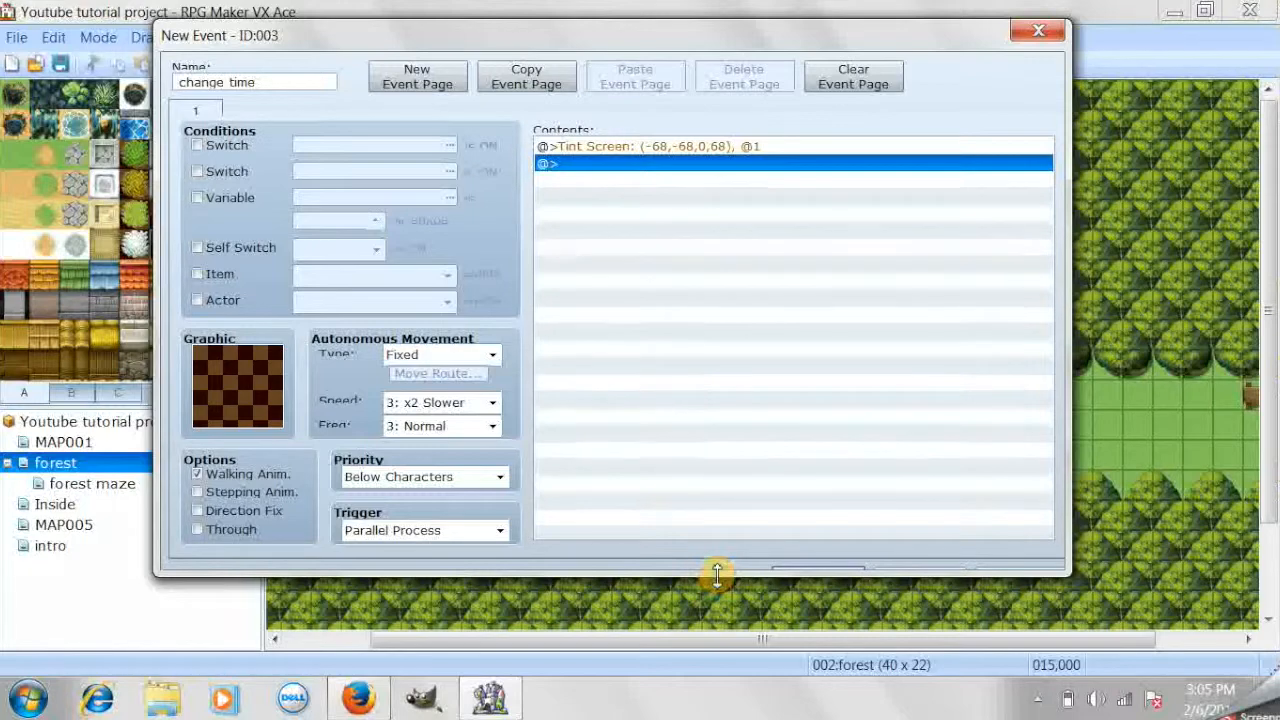
left_click_drag(717, 573, 714, 580)
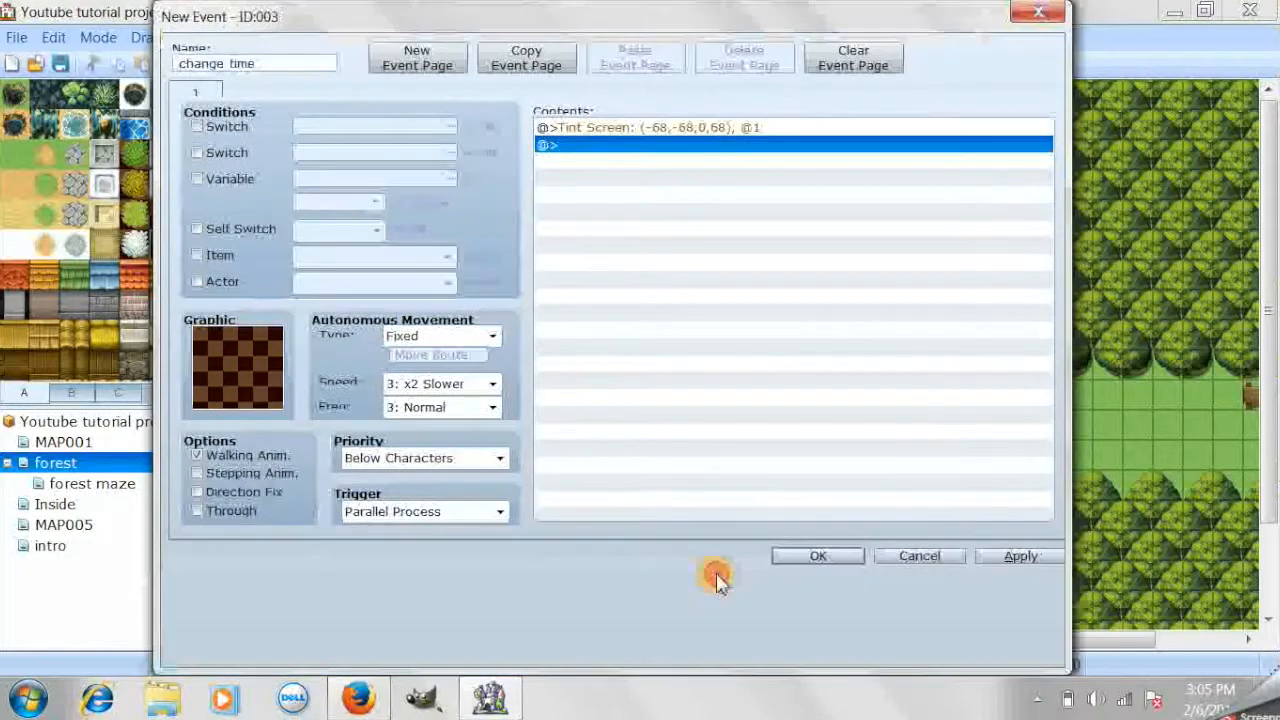
left_click(812, 563)
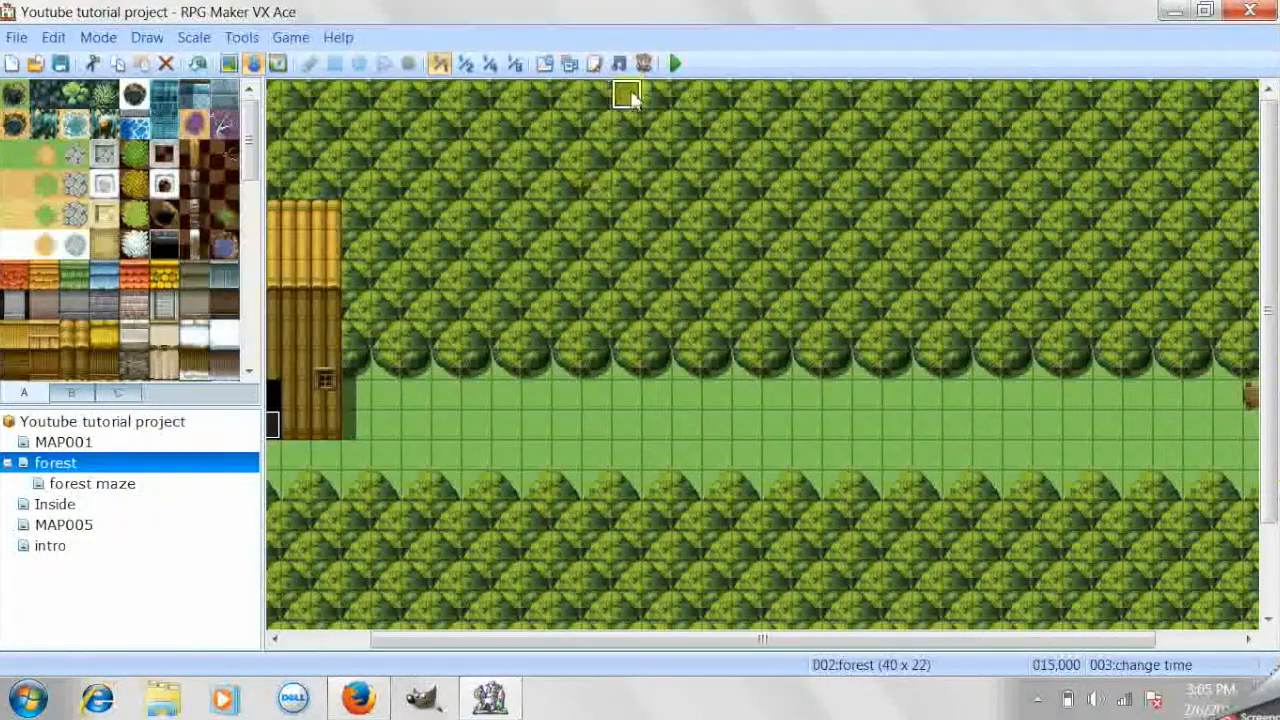
Save the project changes and playtest the game, walking the character out of the house into the forest
left_click(674, 62)
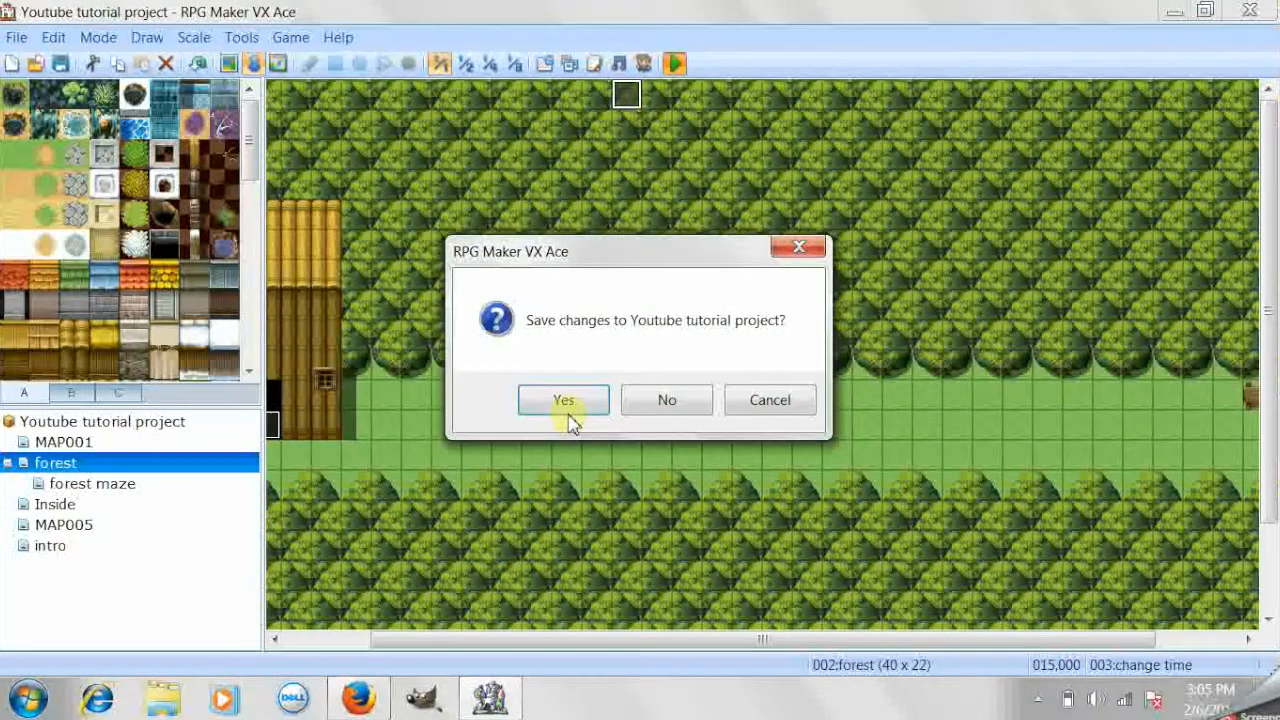
left_click(566, 400)
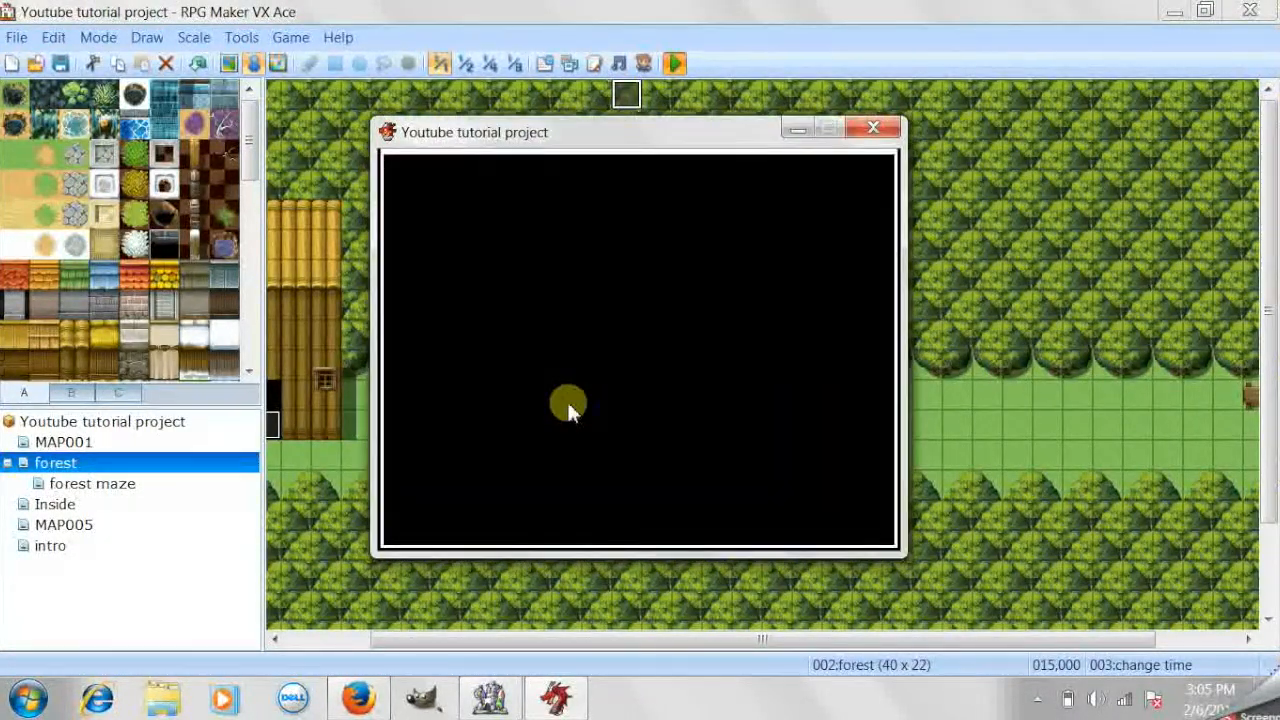
key("Return")
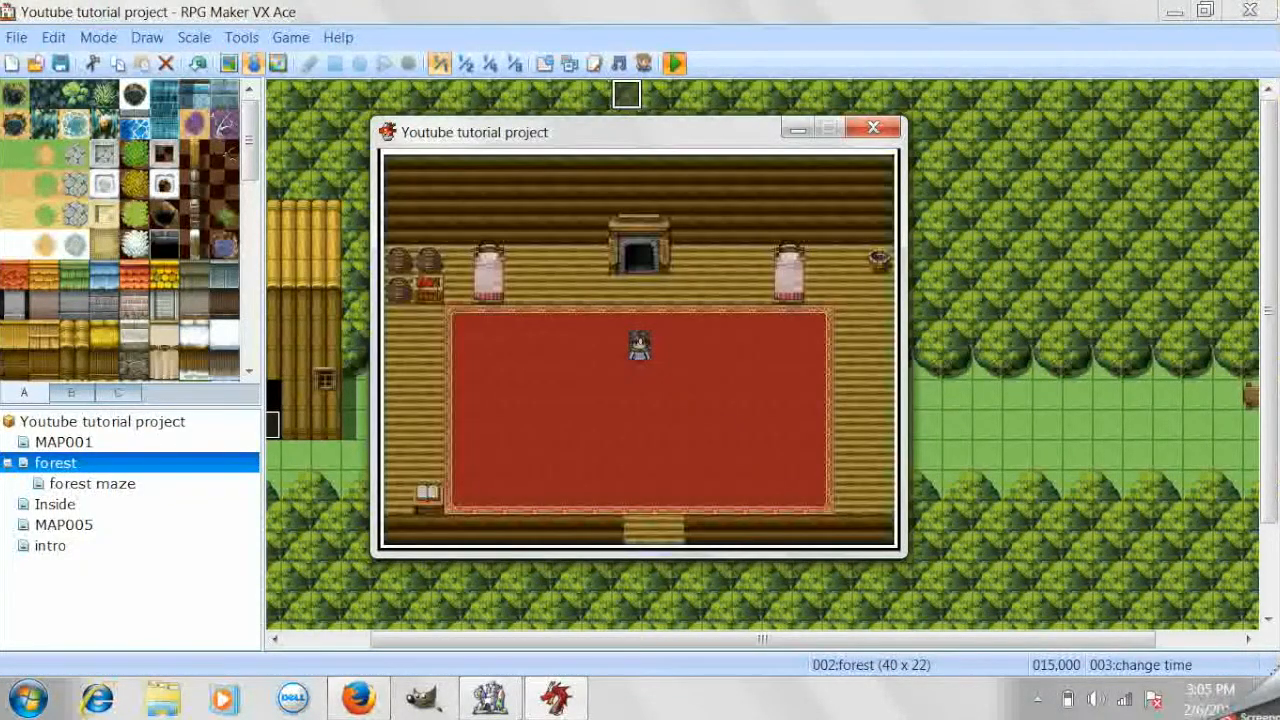
key("Down")
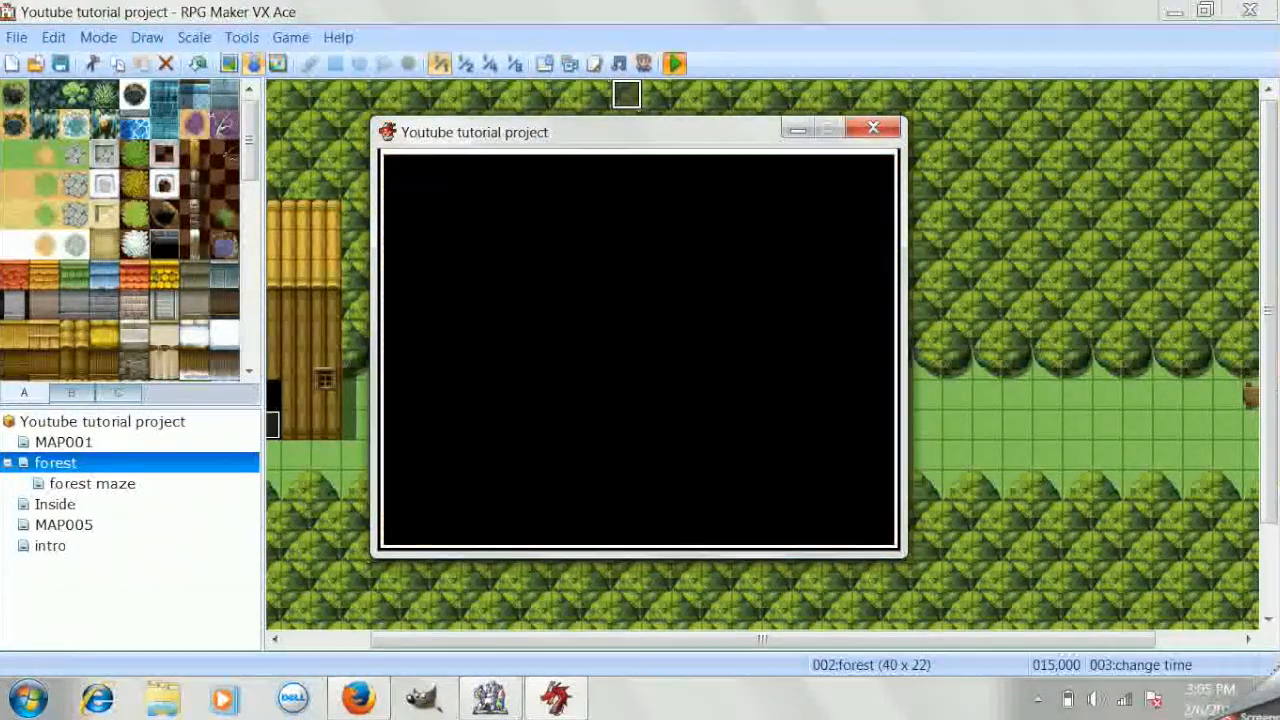
Walk the character along the forest path past the signpost to check the night tint, and close the playtest
key("Right")
key("Right")
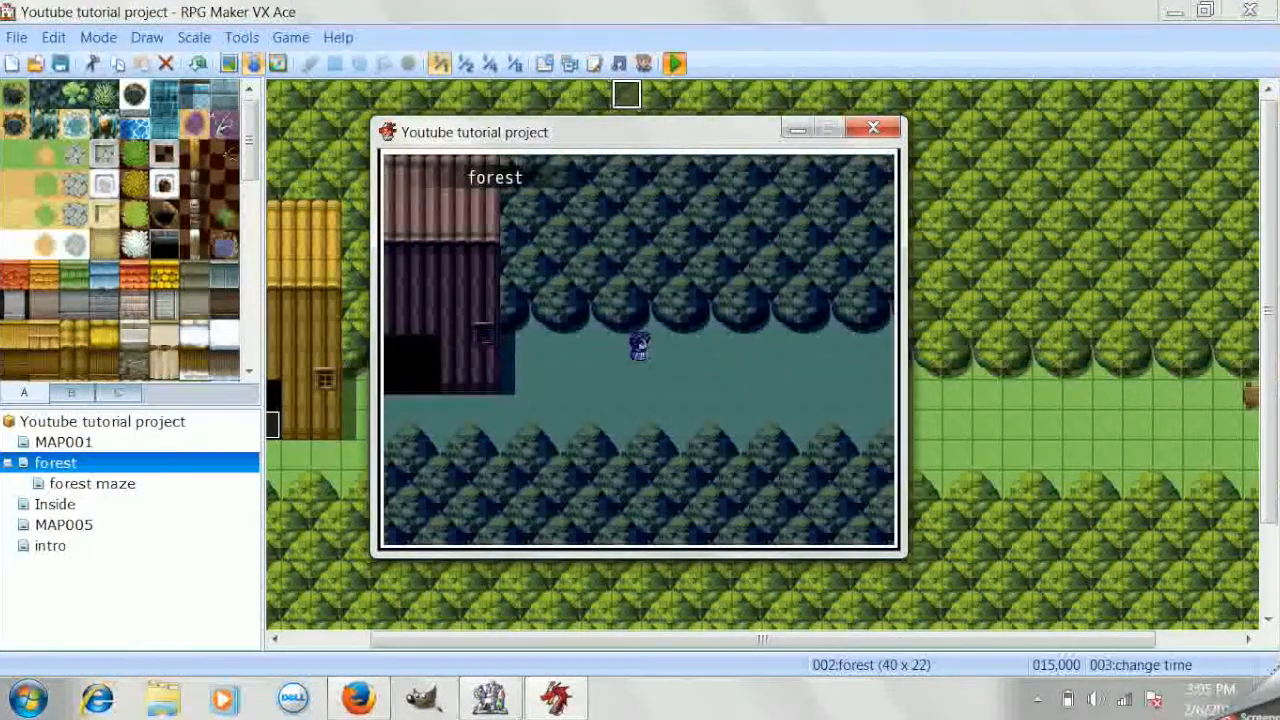
key("Right")
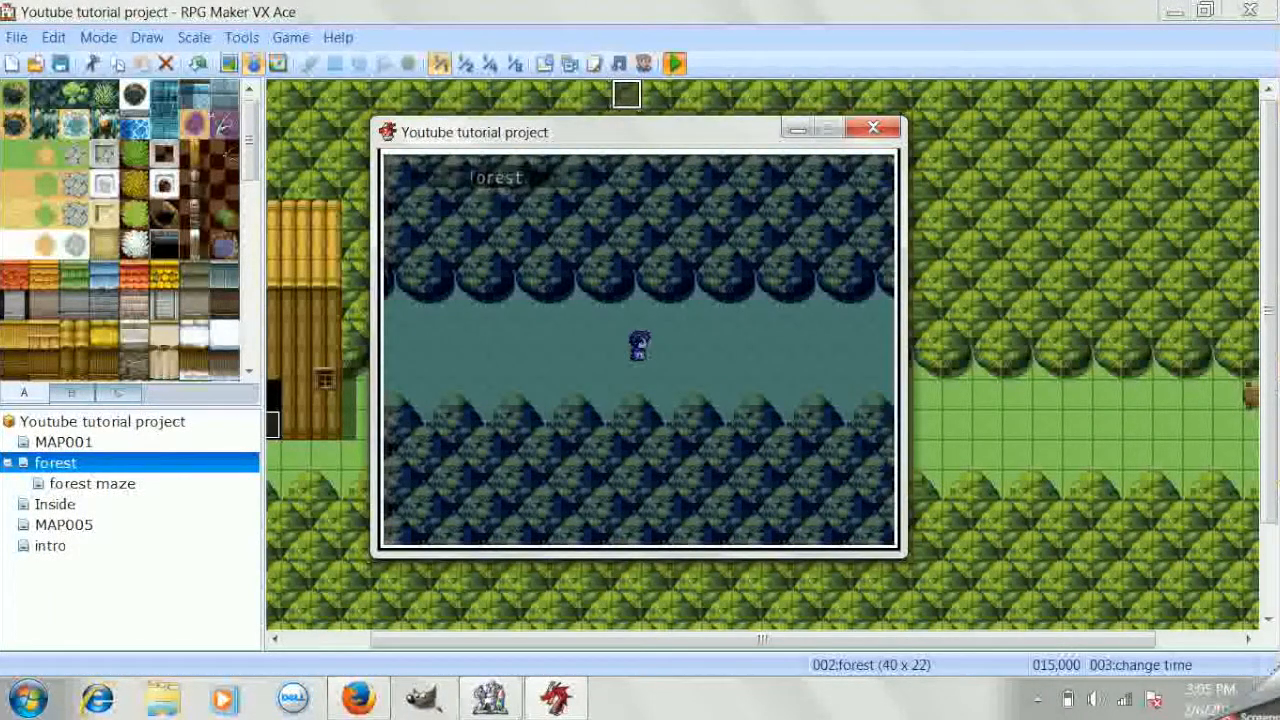
key("Right")
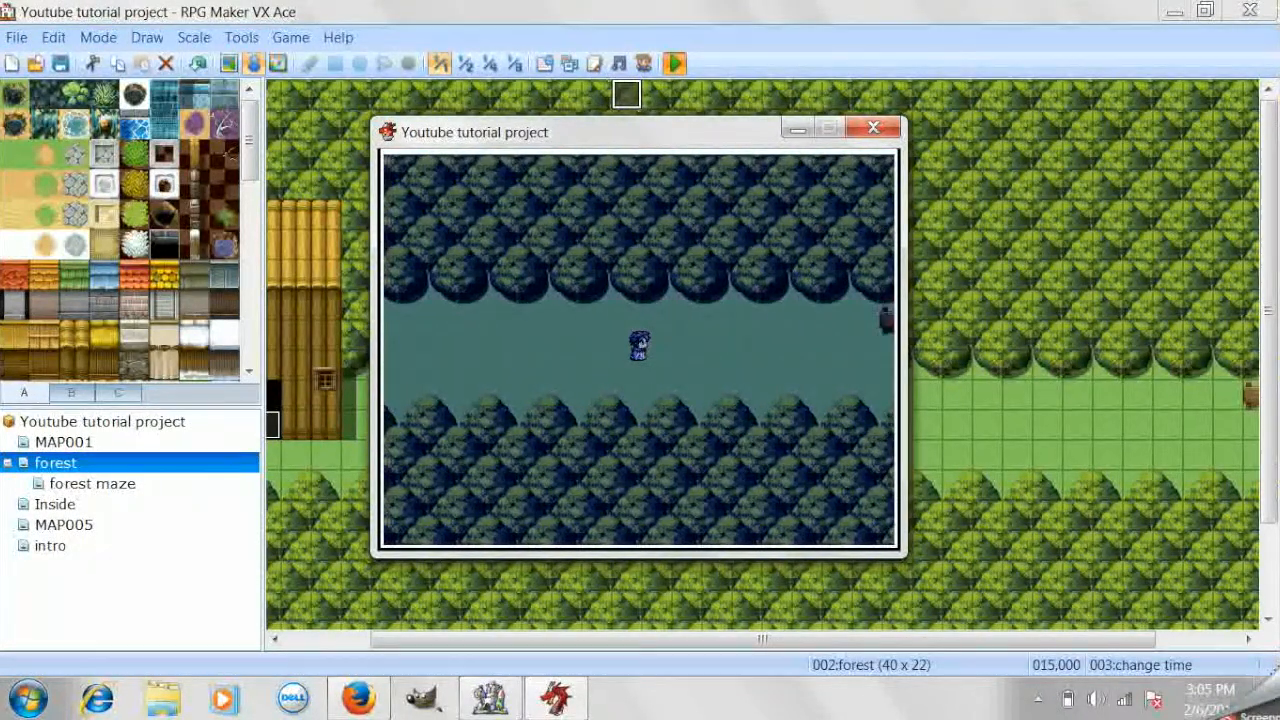
key("Right")
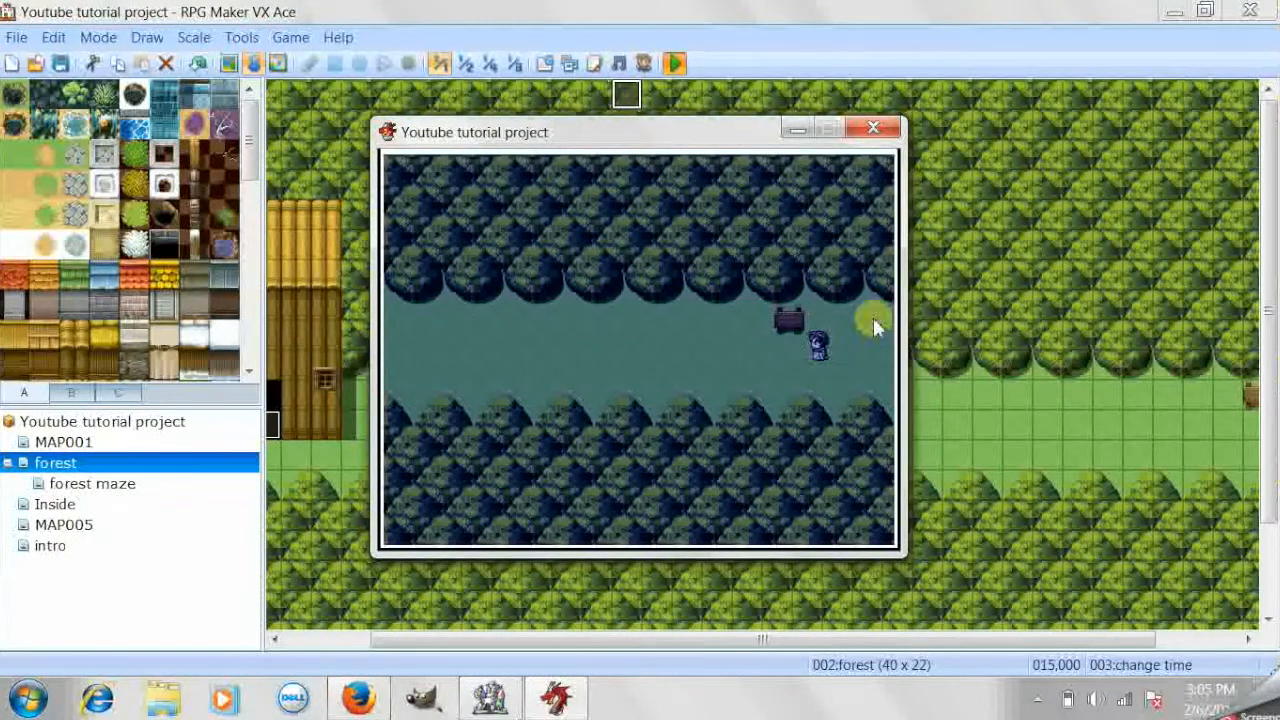
left_click(874, 128)
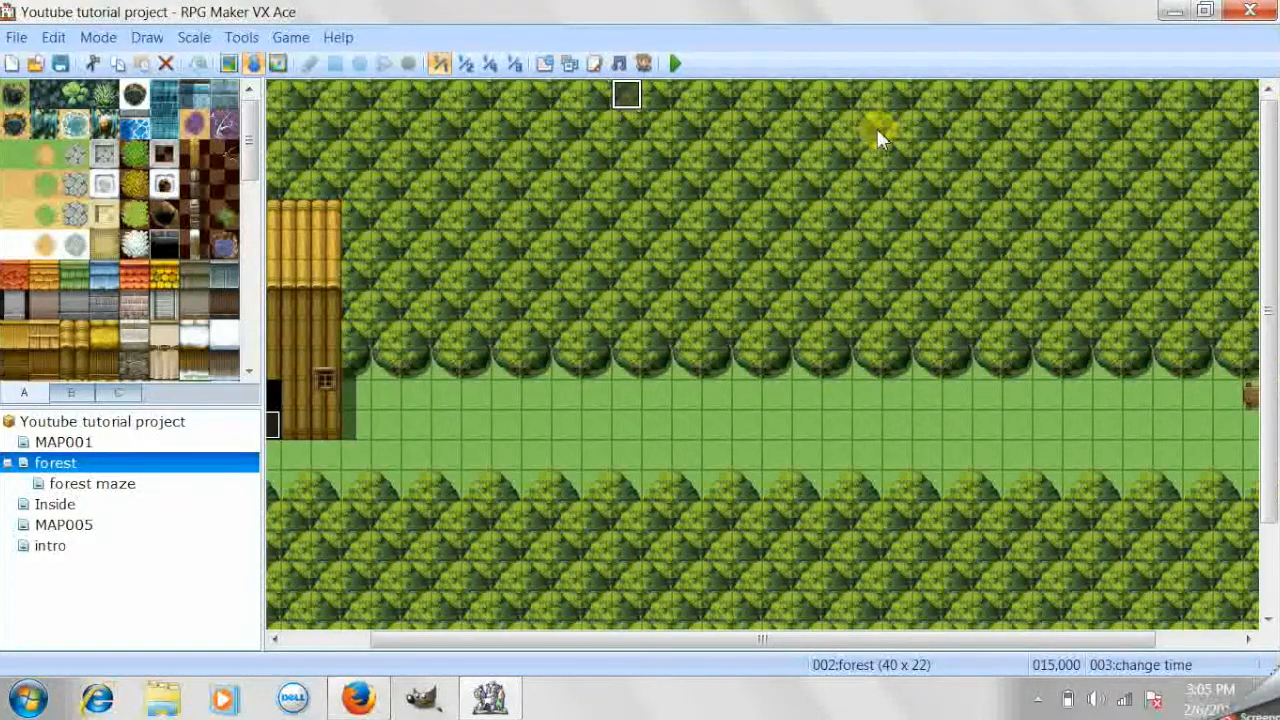
left_click_drag(846, 640, 1118, 638)
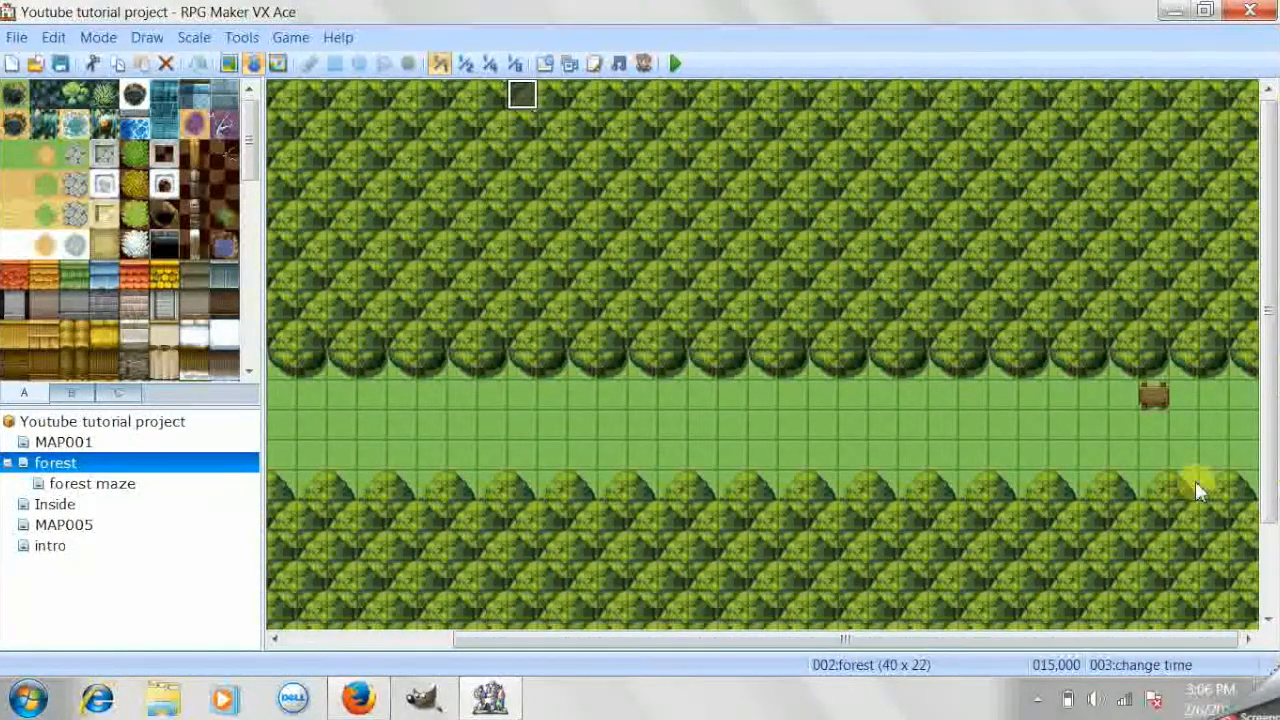